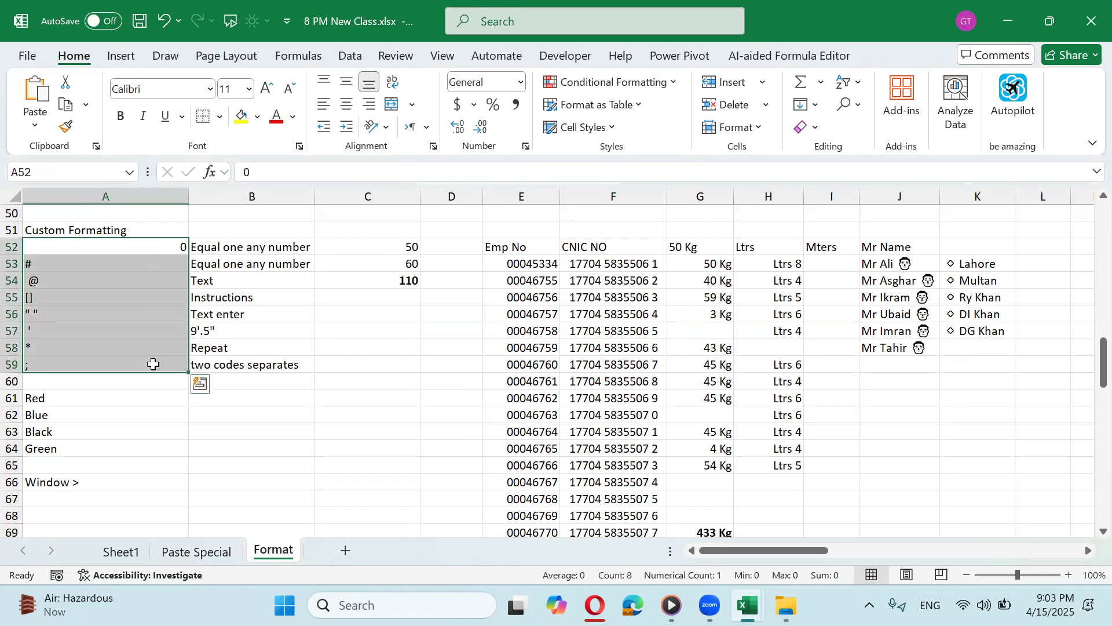
Step: Enter another person's first name in cell J59, at the end of the custom-formatted Mr Name list
drag(167, 249, 152, 357)
click(881, 268)
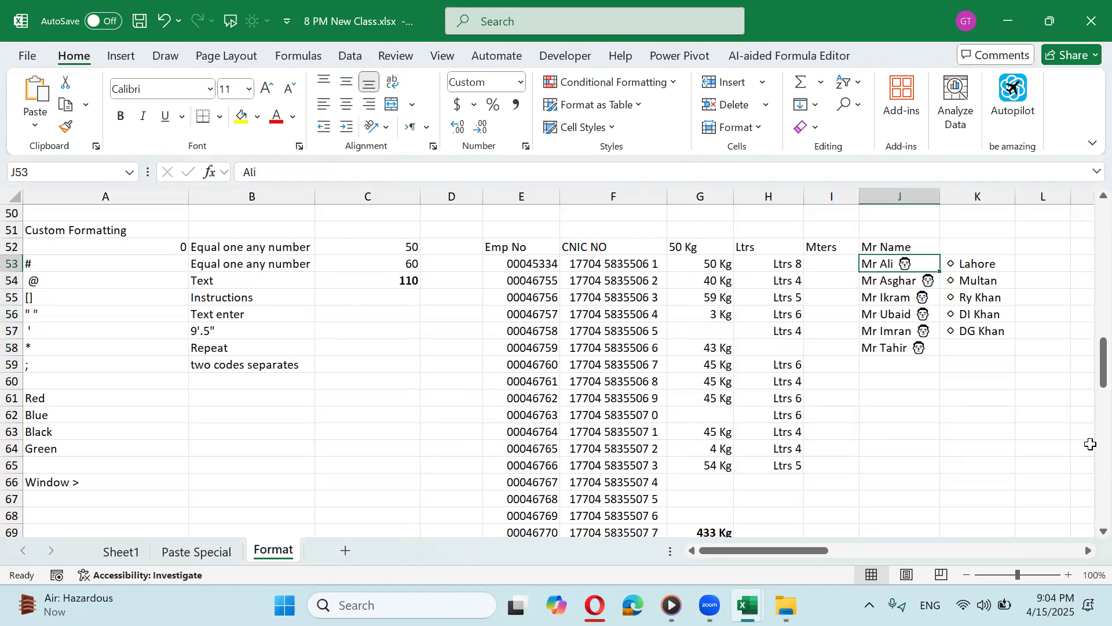
key(Down)
key(Down)
key(Down)
key(Down)
key(Down)
key(Down)
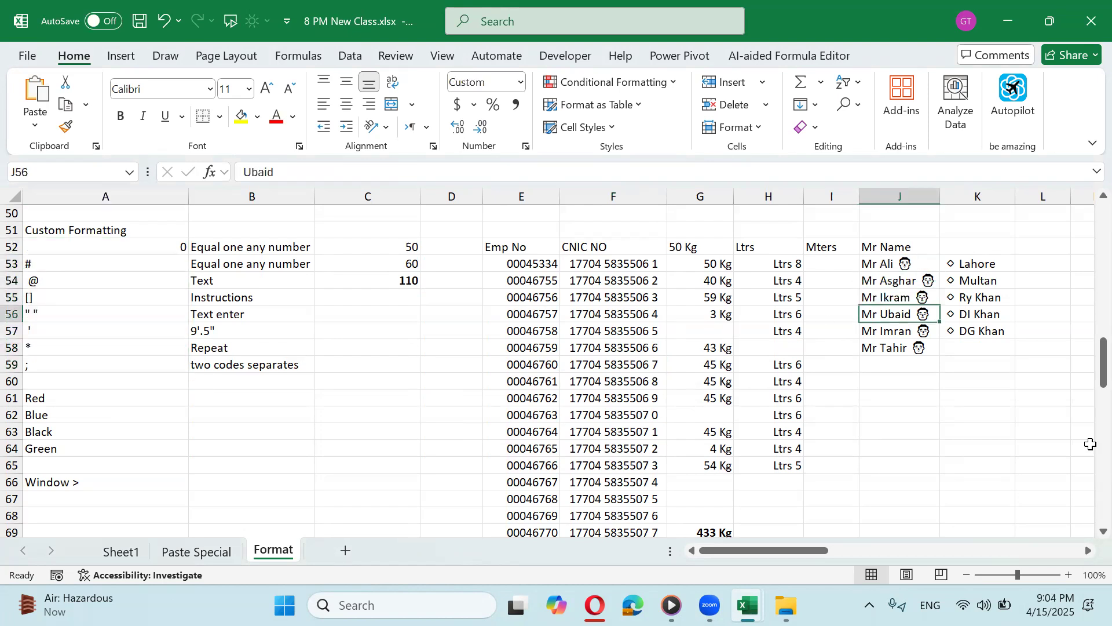
text(Ub)
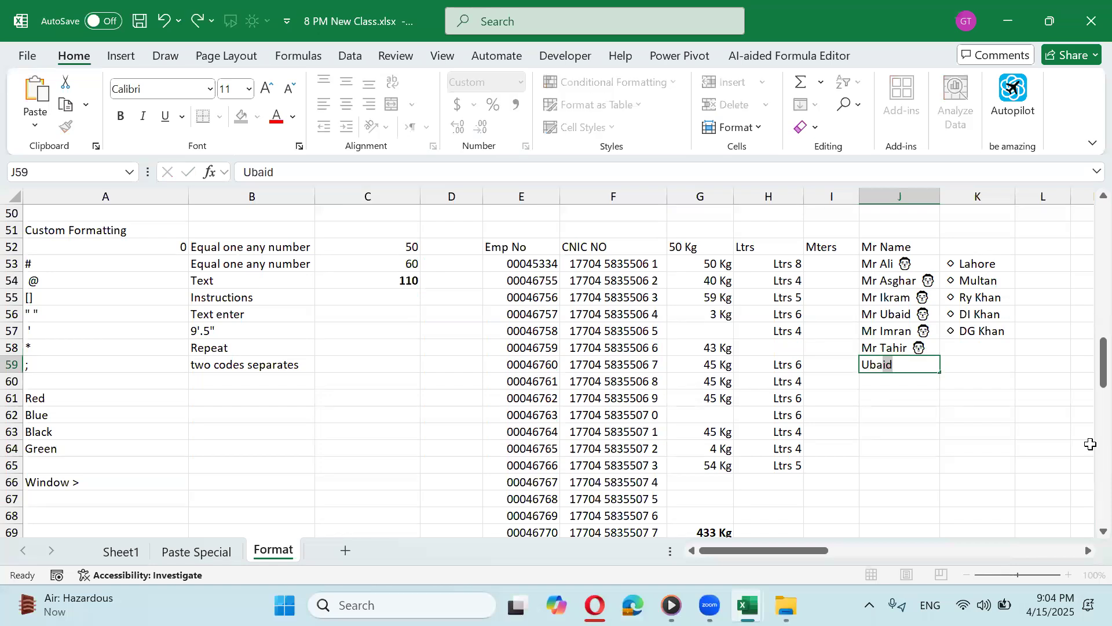
key(ctrl+Return)
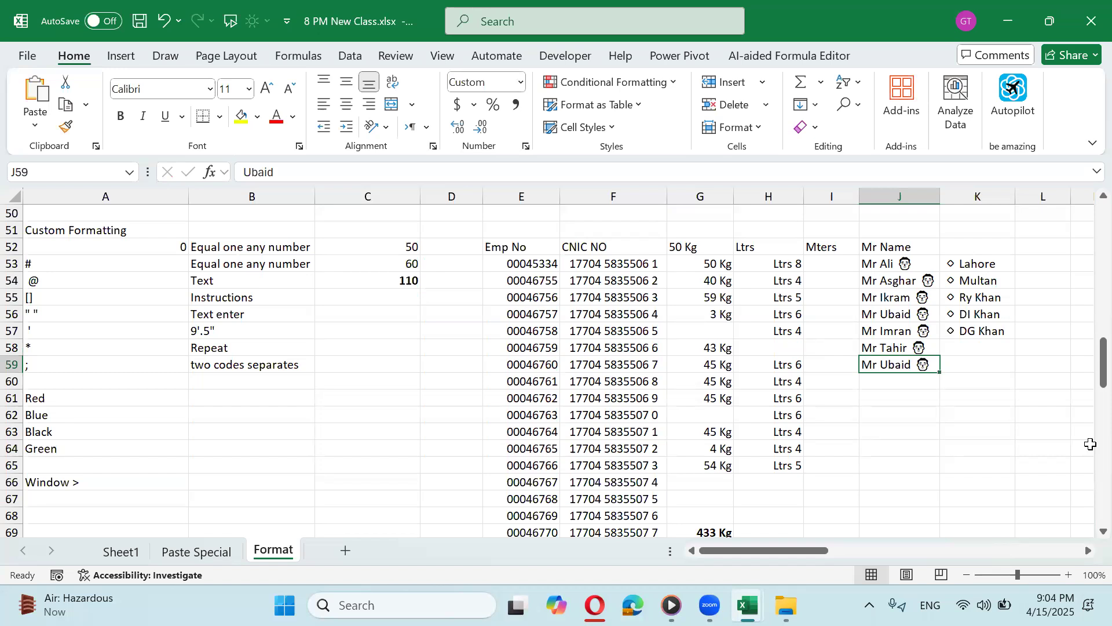
Step: Review the custom-formatted names in column J and the cities beside them in column K
key(Up)
key(Up)
key(Up)
key(Up)
key(Up)
key(Up)
key(Down)
key(Down)
key(Down)
key(Up)
key(Up)
key(Up)
key(Up)
key(Down)
key(Right)
key(Down)
key(Down)
key(Down)
key(Down)
key(Down)
key(Down)
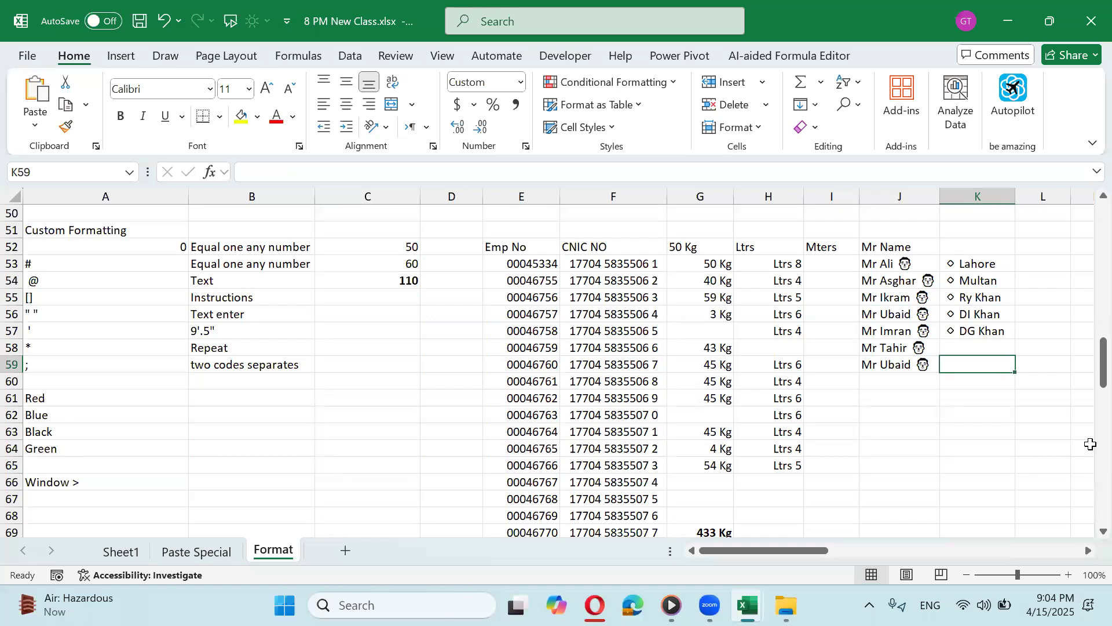
Step: Open the emoji picker at cell B66 and browse its smiley, people and transportation categories
key(Left)
key(Left)
key(Home)
key(Down)
key(Down)
key(Down)
key(Down)
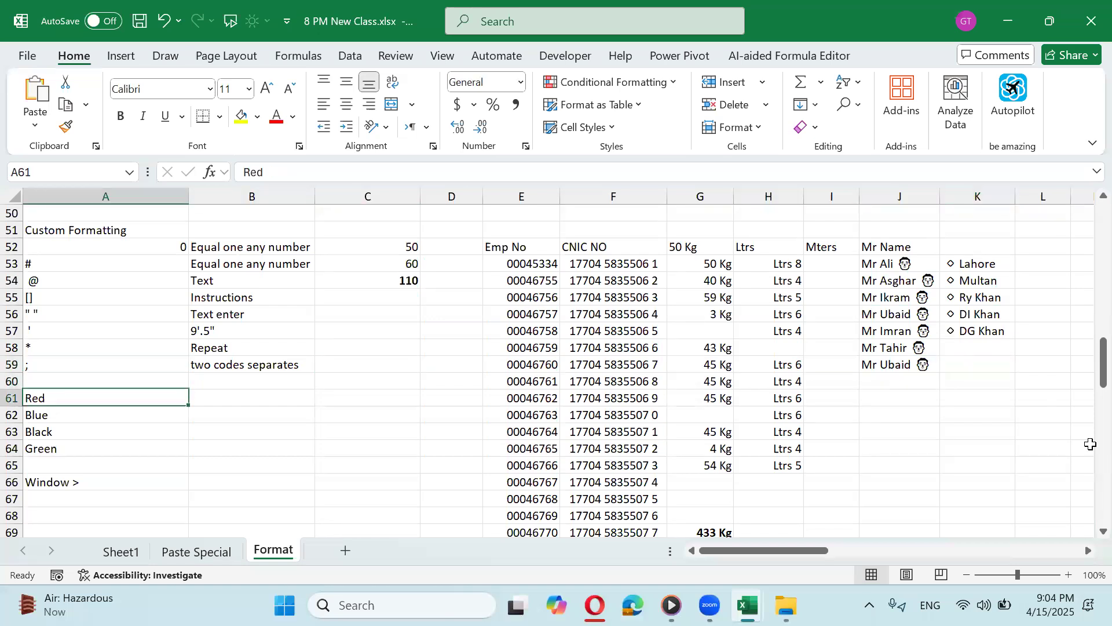
key(Down)
key(Down)
key(Down)
key(Right)
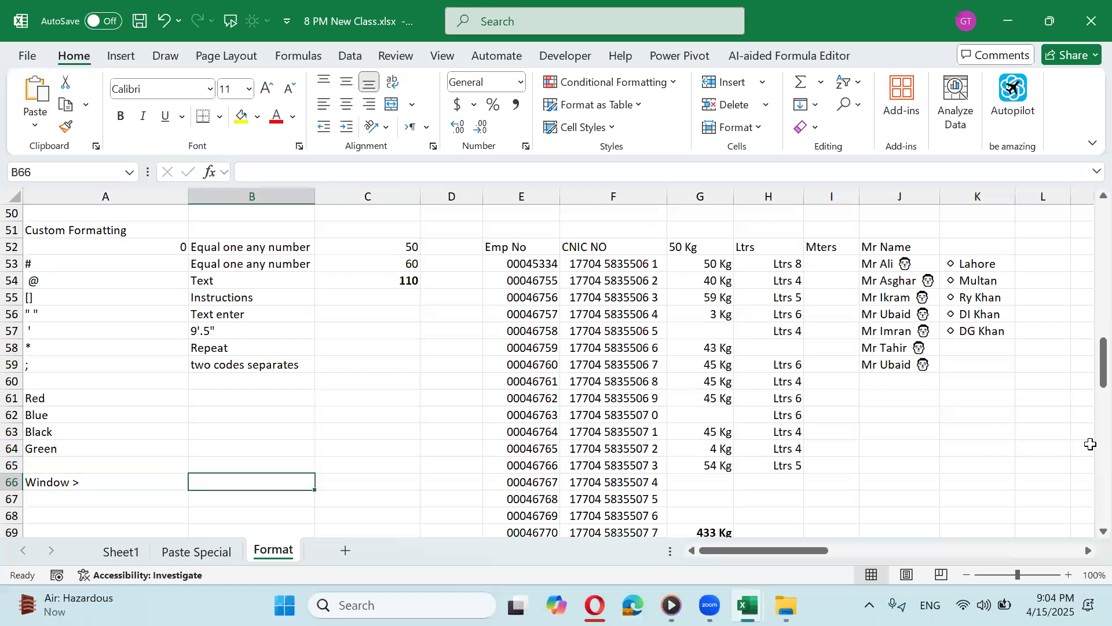
key(super+period)
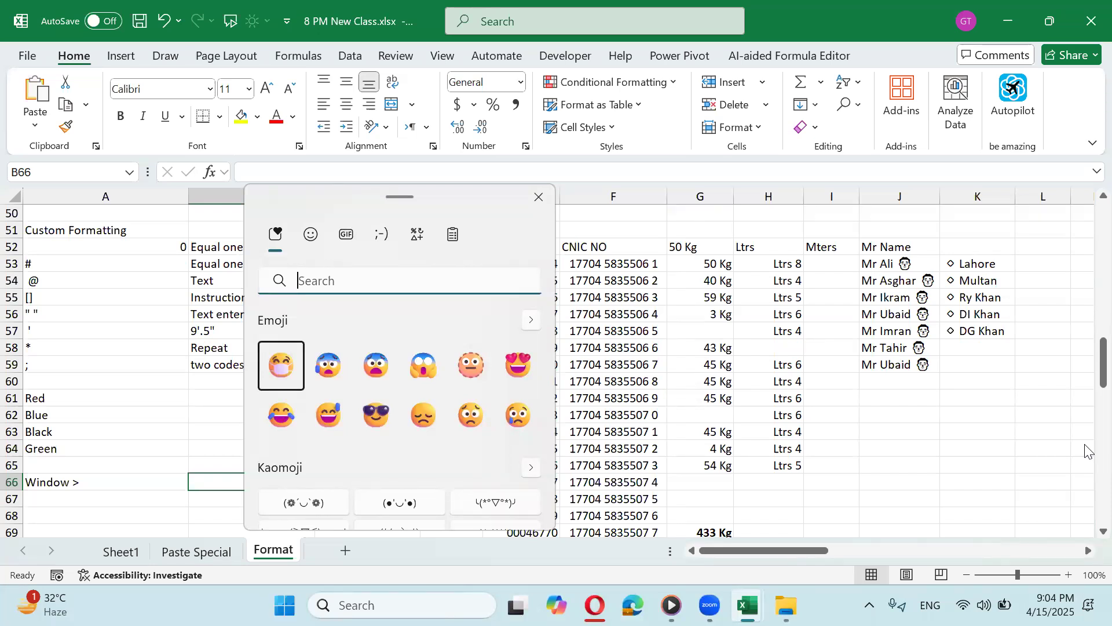
click(321, 238)
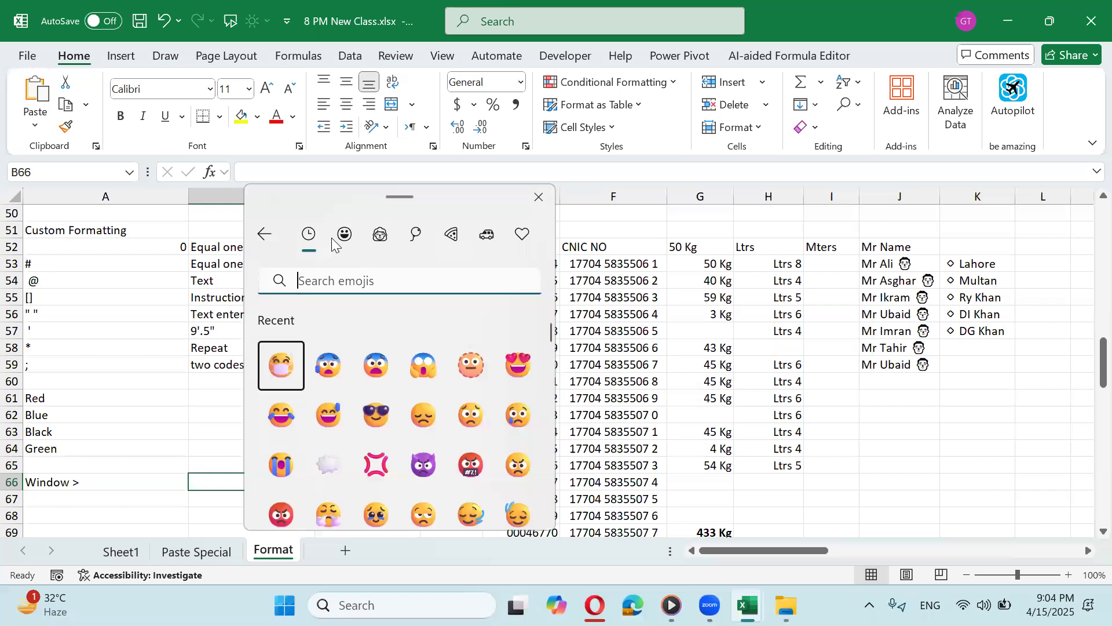
click(346, 237)
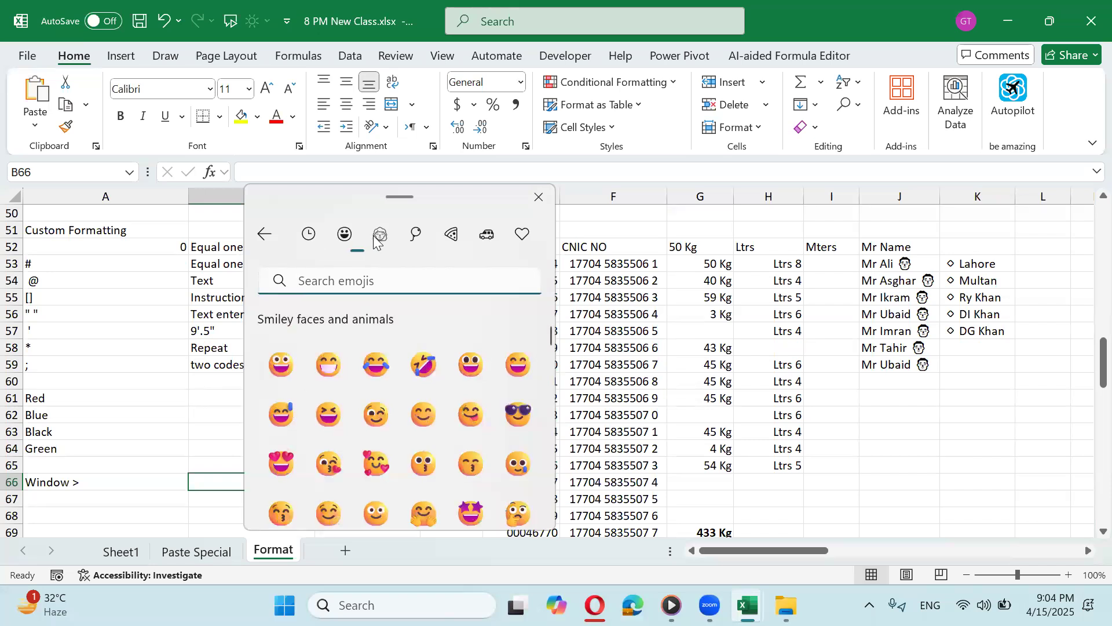
click(377, 238)
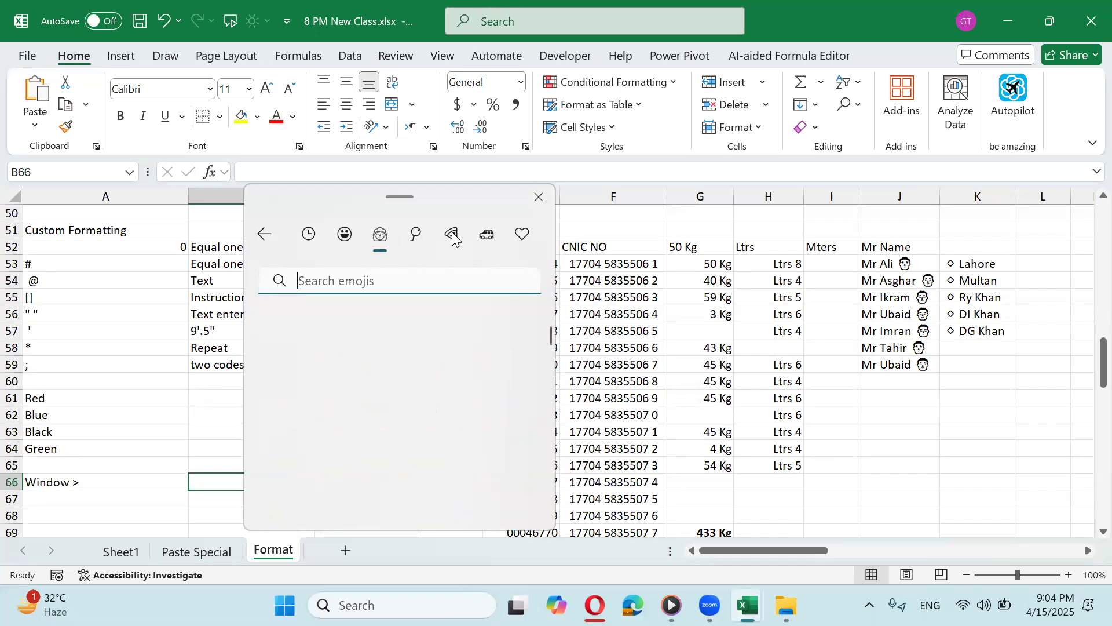
click(490, 238)
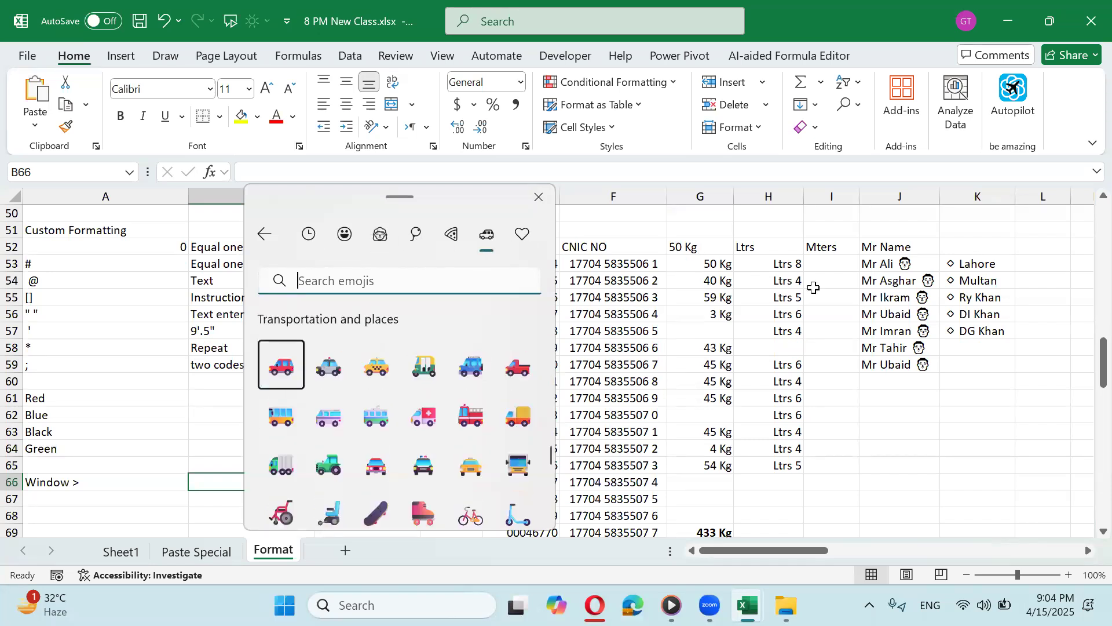
Step: Close the emoji picker and enter "Roll No:-" followed by a line of underscores in cell B70
click(870, 297)
scroll(377, 412, down, 4)
scroll(332, 416, up, 3)
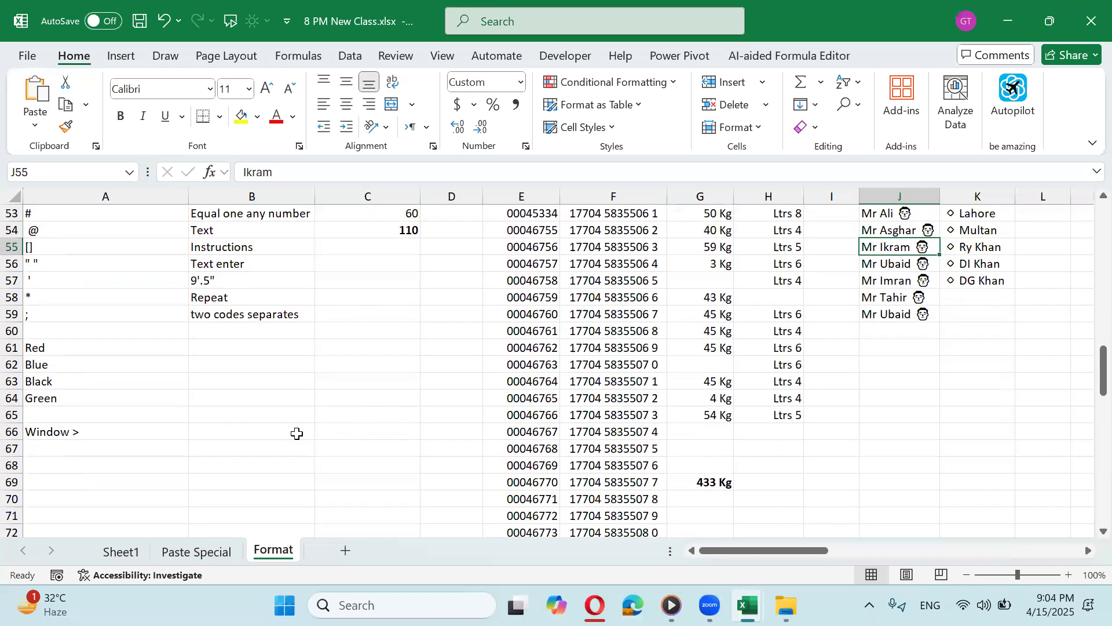
scroll(297, 433, up, 3)
scroll(296, 433, down, 6)
click(258, 395)
click(241, 380)
click(216, 350)
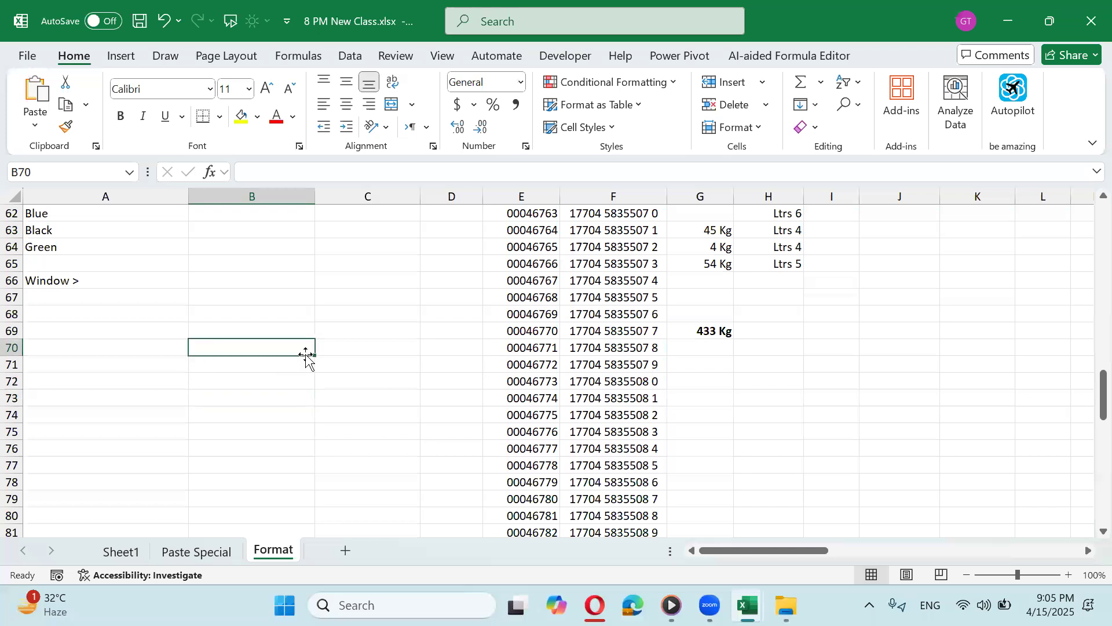
text(Roll No)
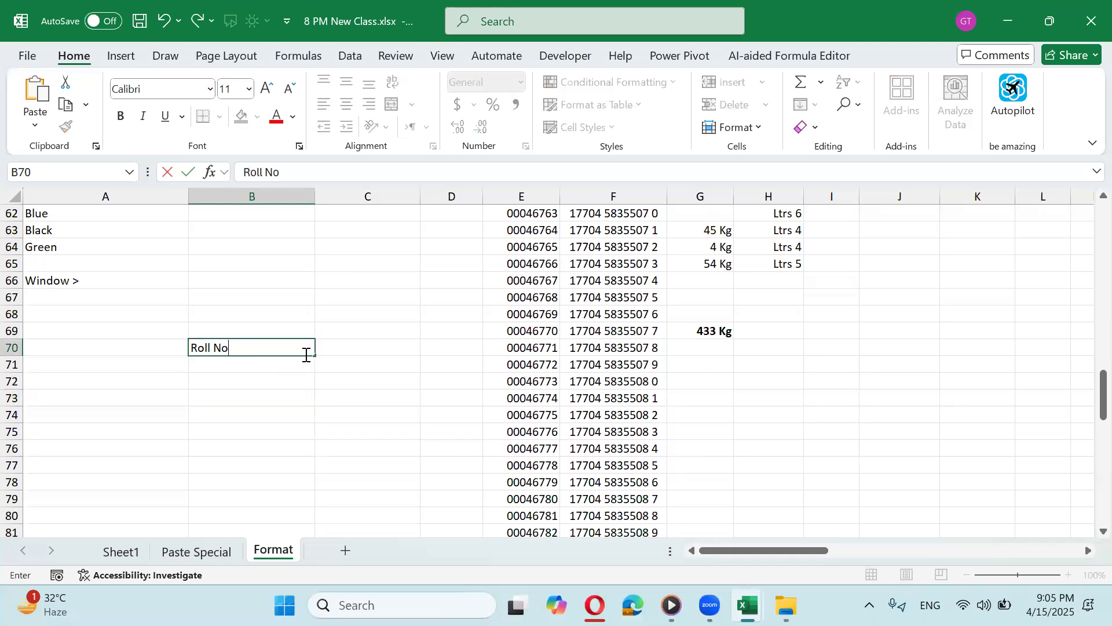
text(:-______________________)
key(Return)
key(Return)
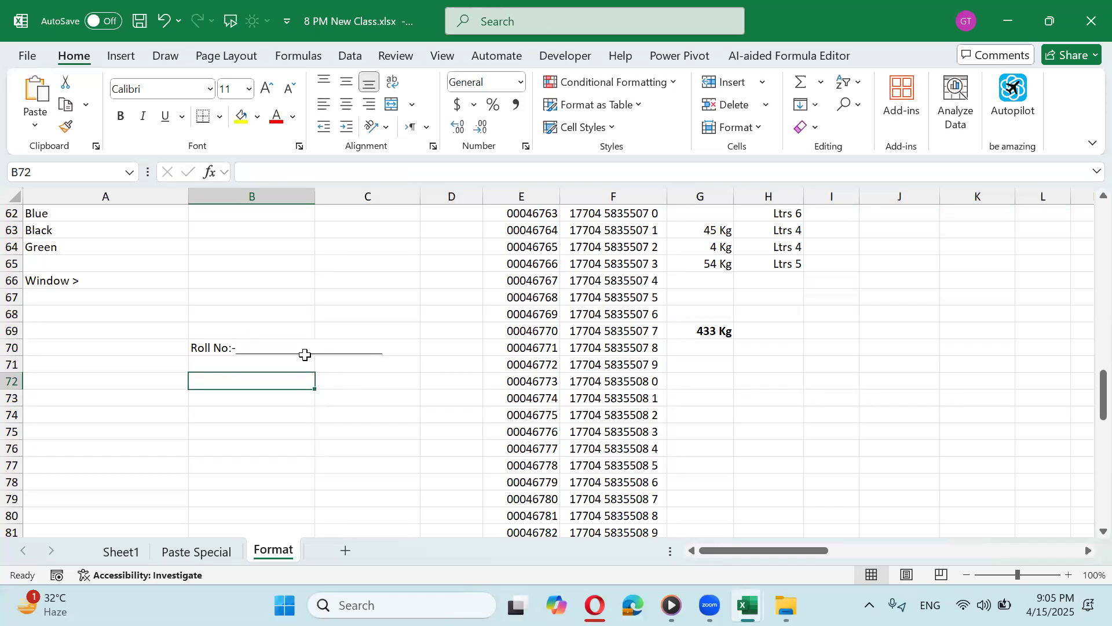
Step: Enter "Name:-" followed by a line of underscores in cell B72
text(Name:)
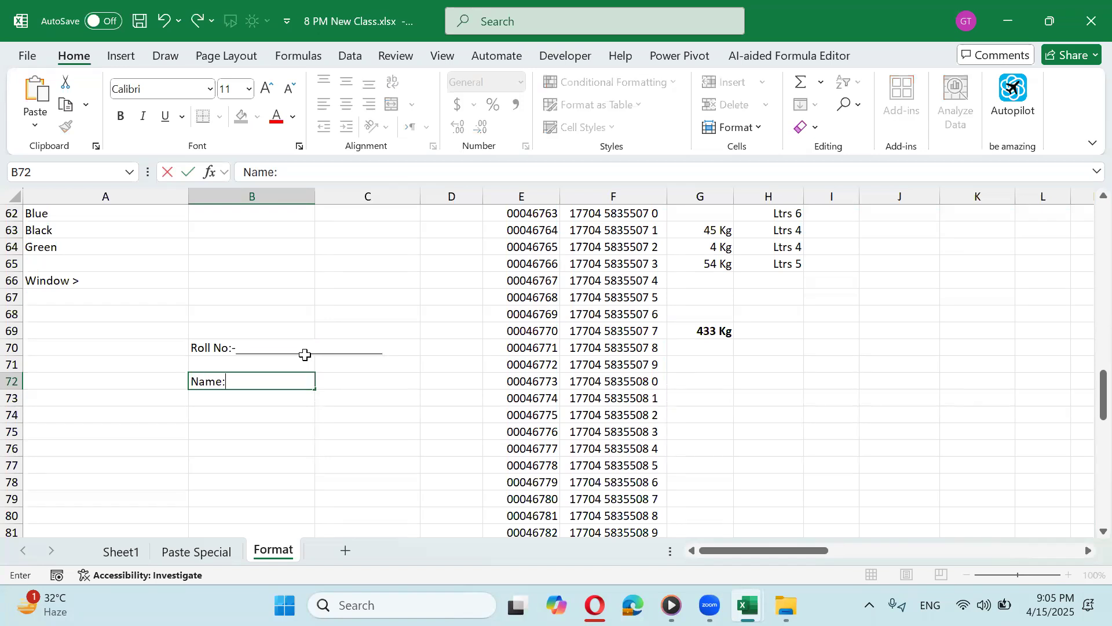
text(-_____________________)
key(Return)
key(Return)
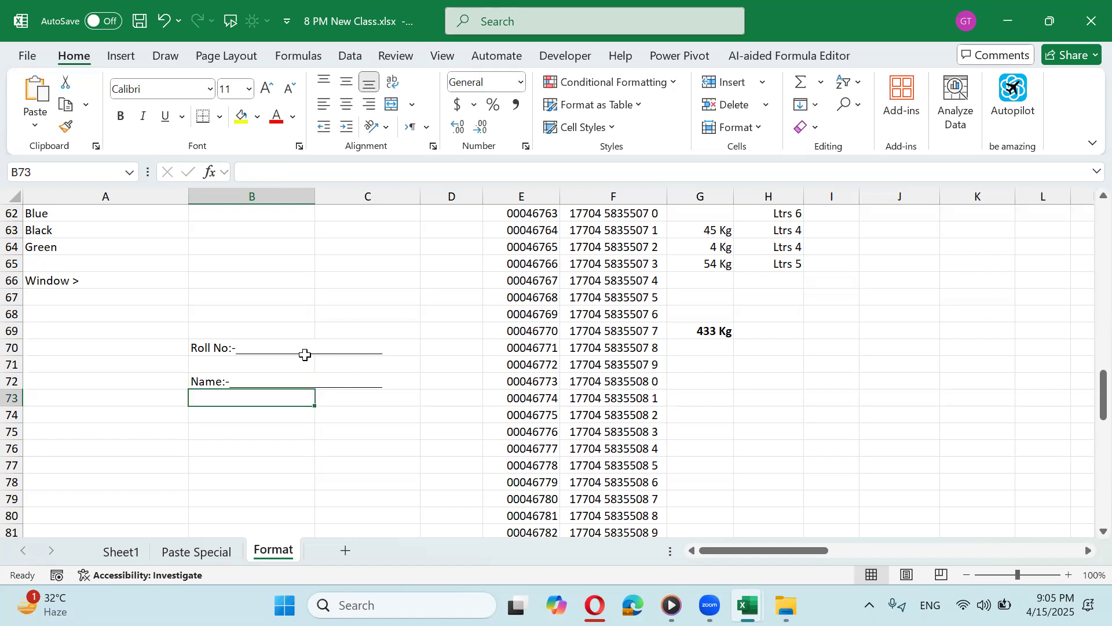
Step: Enter "Address:-" followed by a line of underscores in cell B74
text(Address"-)
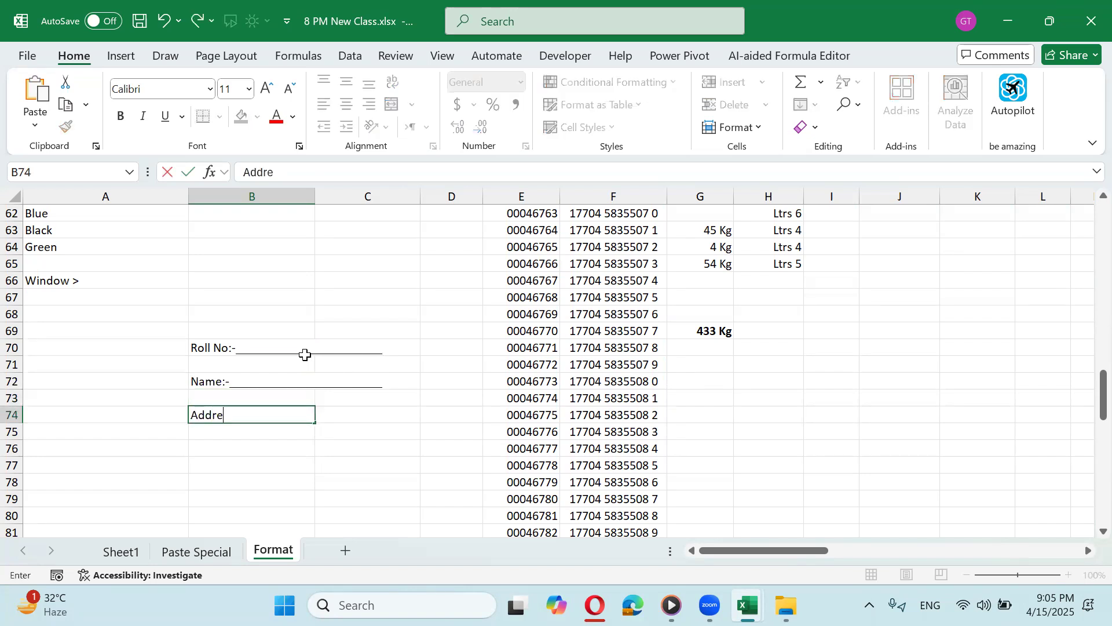
key(BackSpace)
key(BackSpace)
text(:-_______________________)
key(Return)
Step: Review the manually underlined Roll No, Name and Address labels in B70, B72 and B74
key(Up)
key(Up)
key(Up)
key(Up)
key(Up)
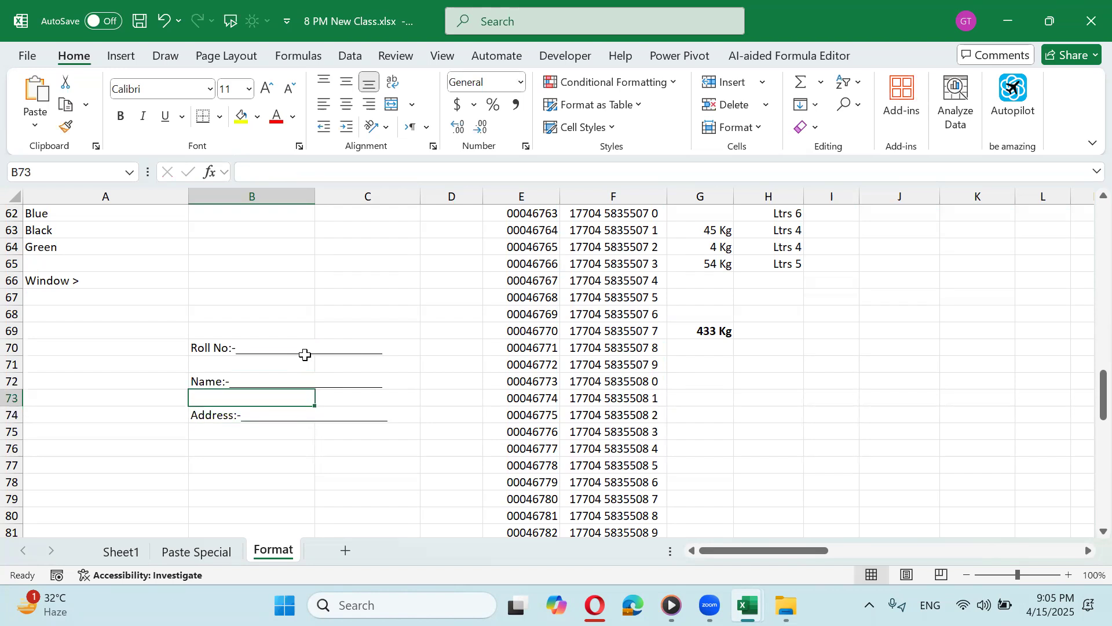
key(Down)
key(Down)
key(Down)
key(Down)
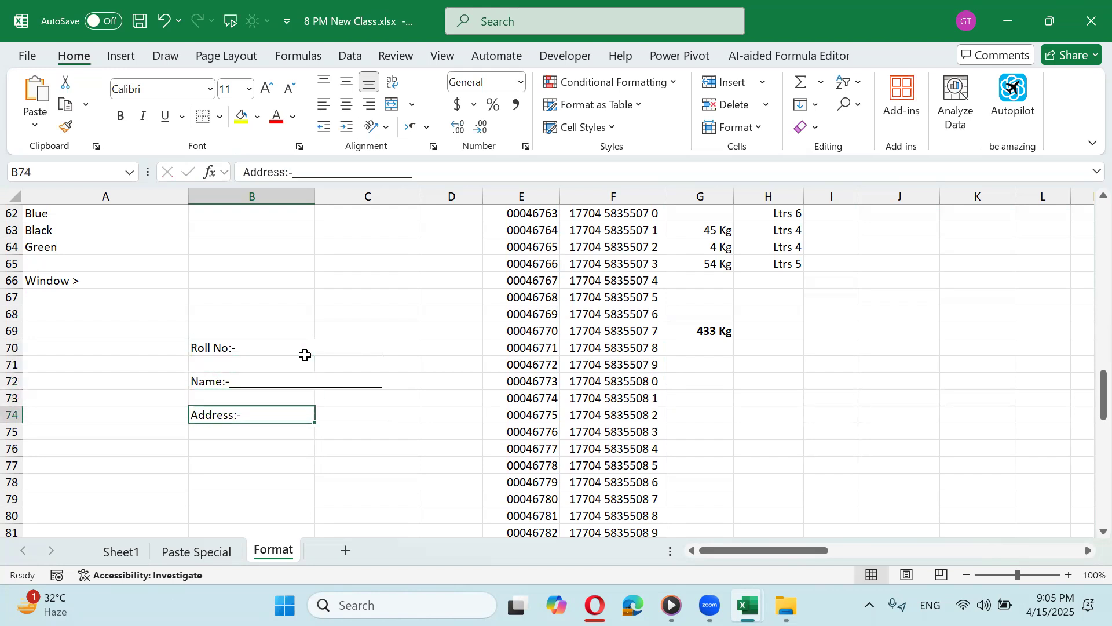
key(Up)
key(Up)
key(Up)
key(Up)
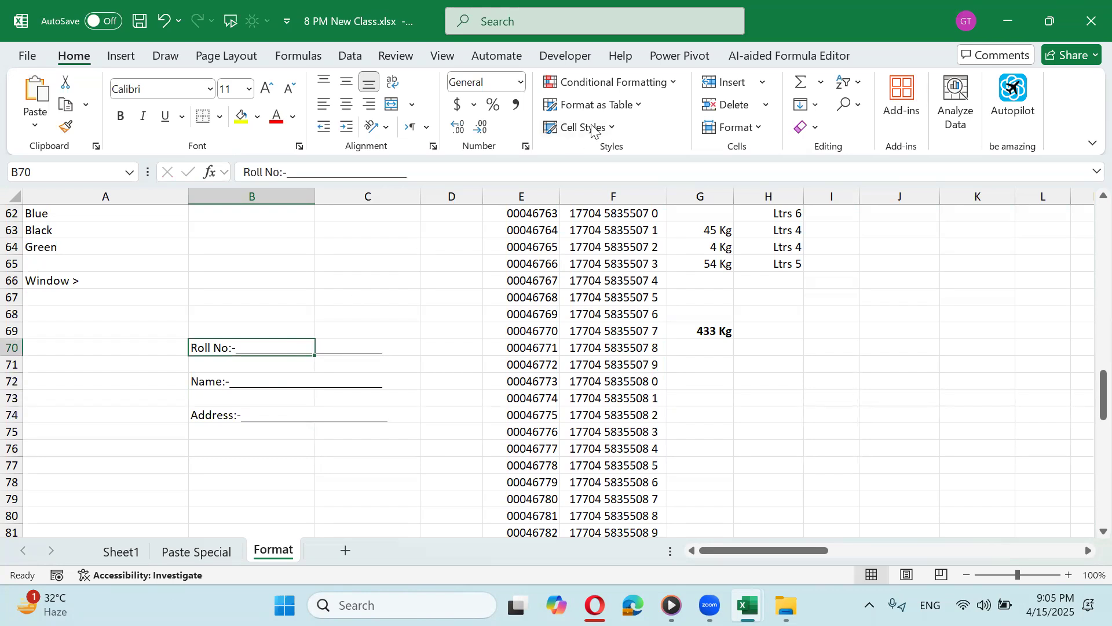
click(340, 289)
click(290, 353)
click(248, 436)
scroll(247, 429, down, 3)
scroll(248, 406, up, 2)
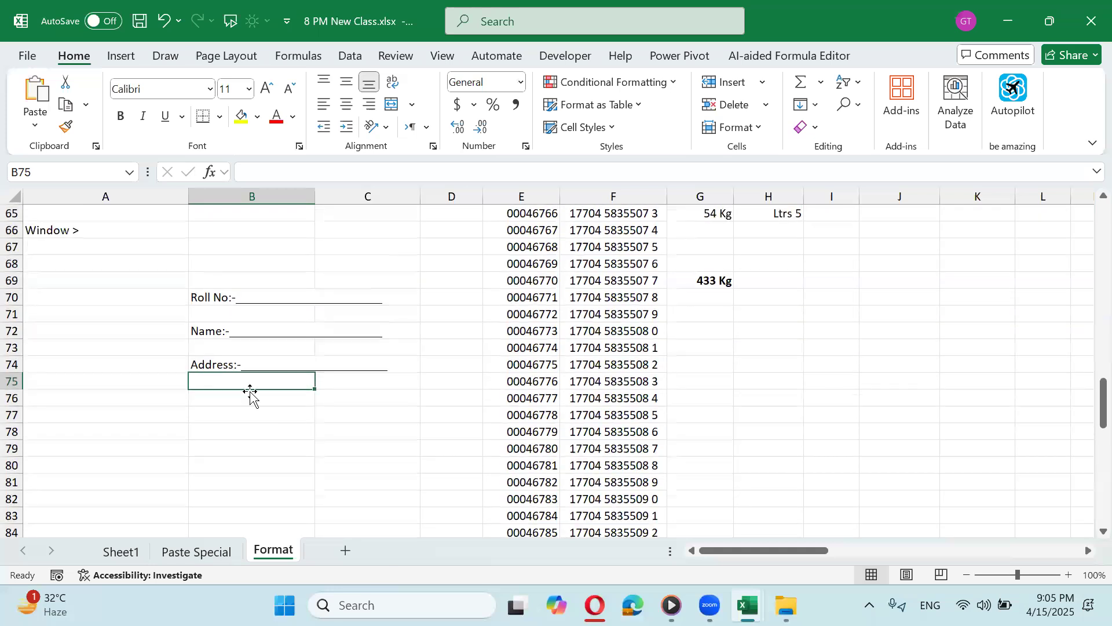
Step: Remove the colon, dash and underscores from cell B70, keeping only "Roll No"
drag(239, 299, 238, 364)
key(F2)
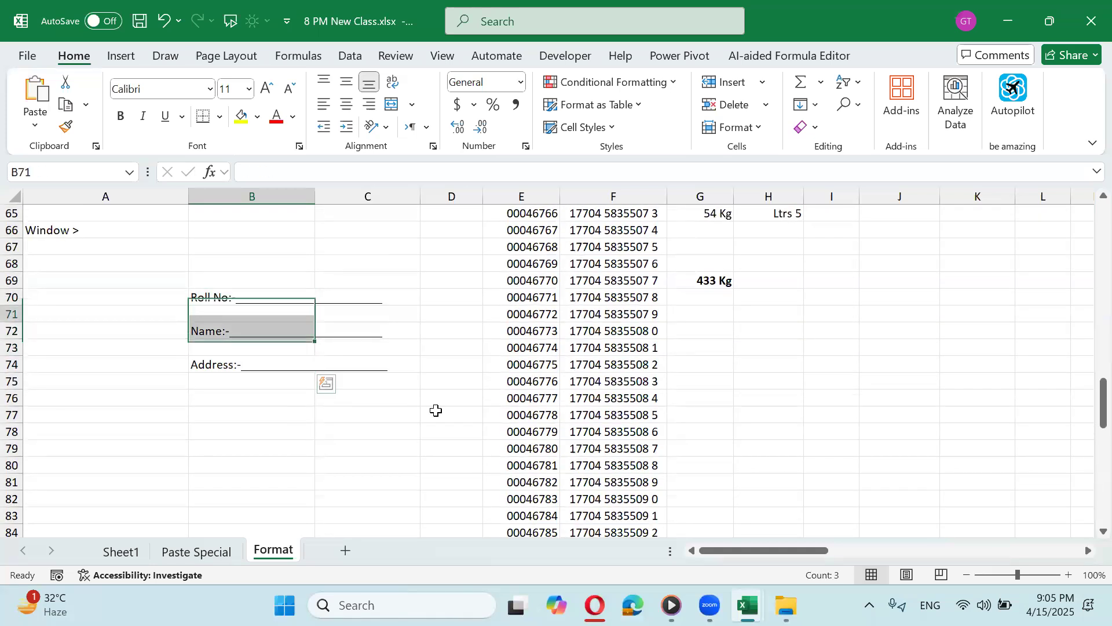
key(BackSpace)
key(BackSpace)
key(BackSpace)
key(BackSpace)
key(BackSpace)
key(BackSpace)
key(BackSpace)
key(BackSpace)
key(BackSpace)
key(BackSpace)
key(BackSpace)
key(BackSpace)
key(BackSpace)
key(BackSpace)
key(BackSpace)
key(BackSpace)
key(BackSpace)
key(BackSpace)
key(BackSpace)
key(BackSpace)
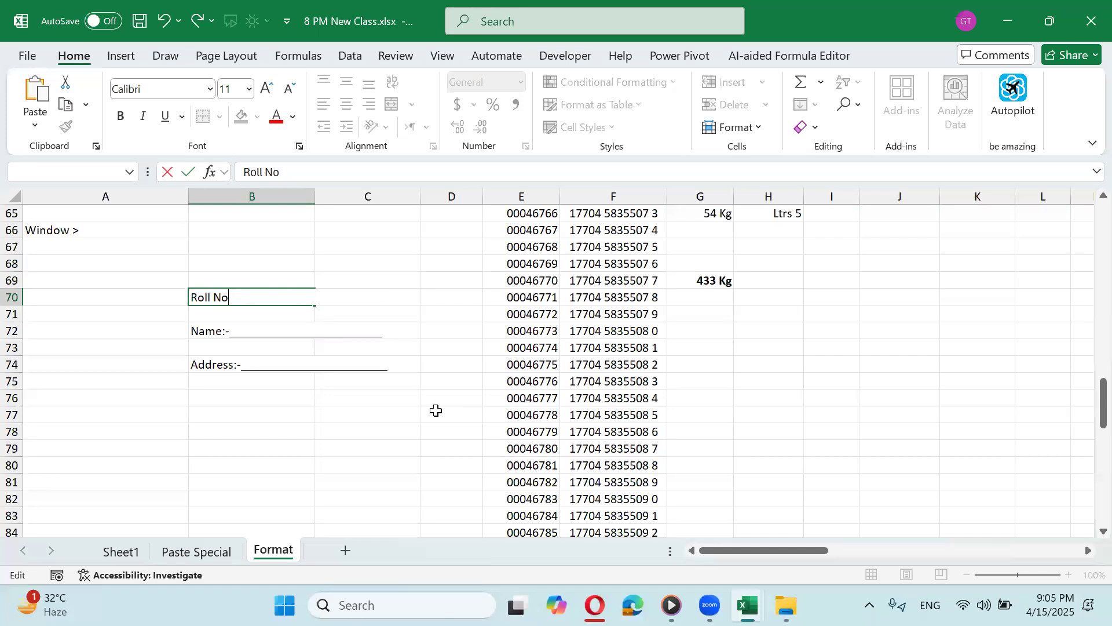
key(Return)
key(Up)
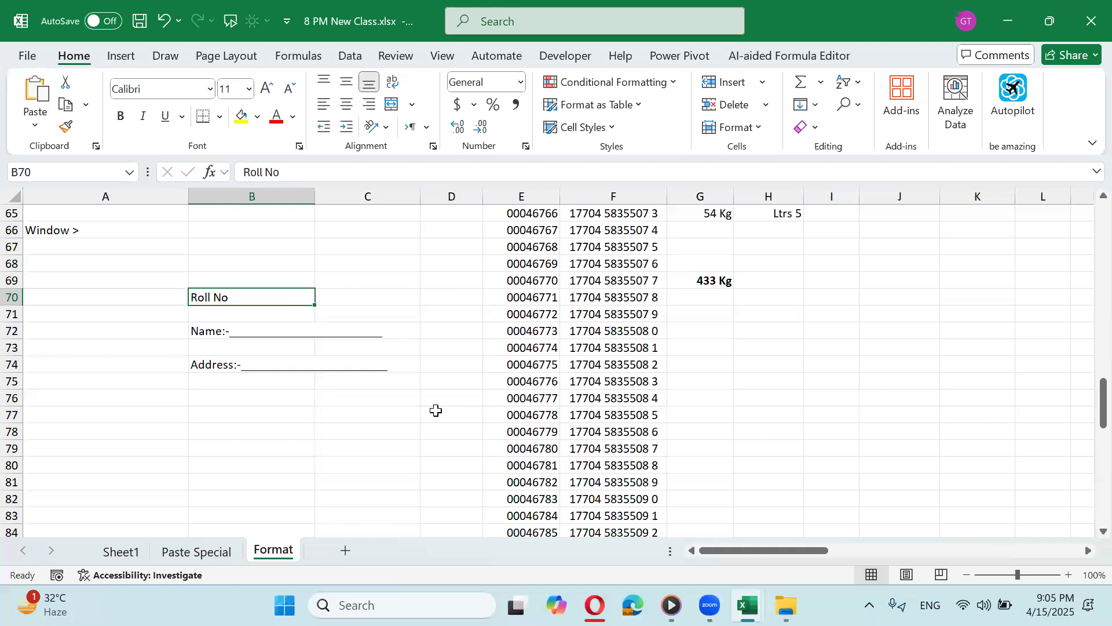
Step: Apply the custom number format "@ :- *_" to cell B70
key(ctrl+1)
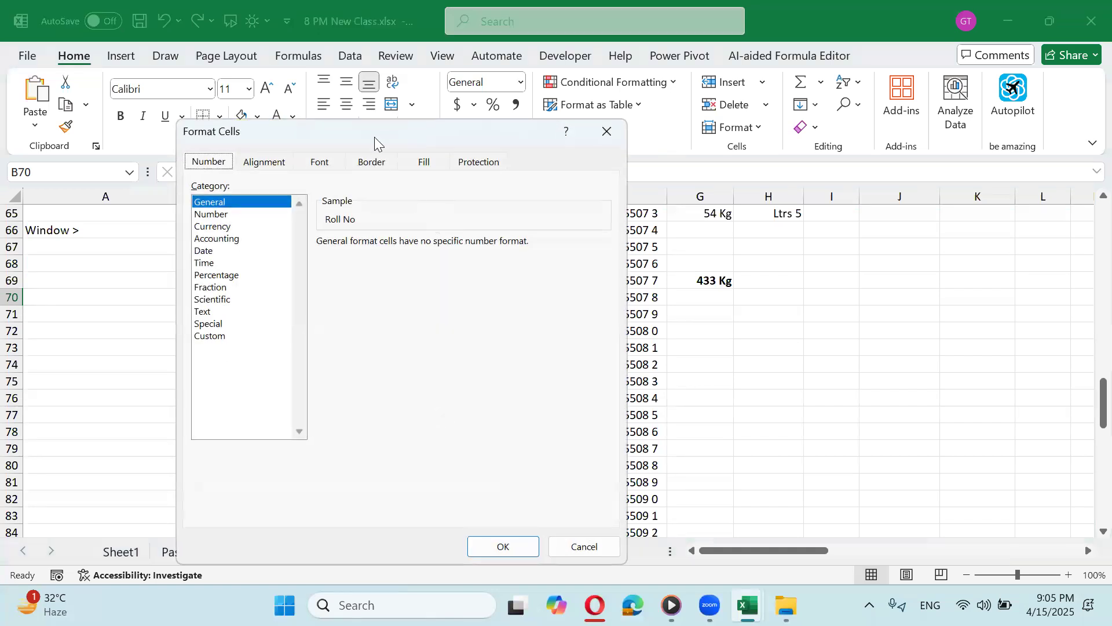
drag(374, 137, 607, 135)
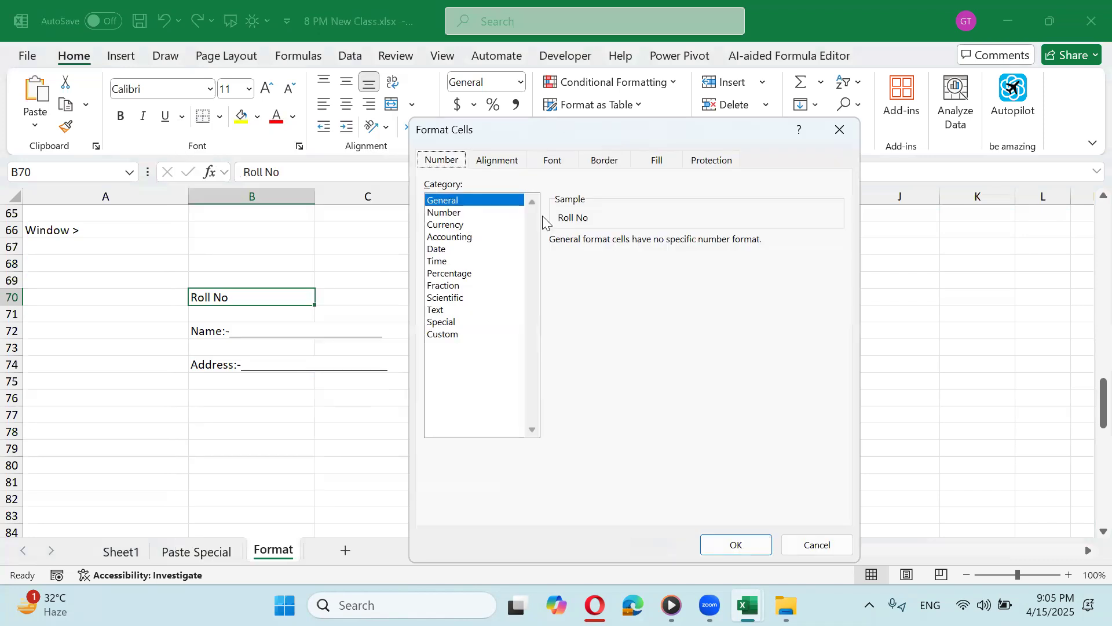
click(443, 335)
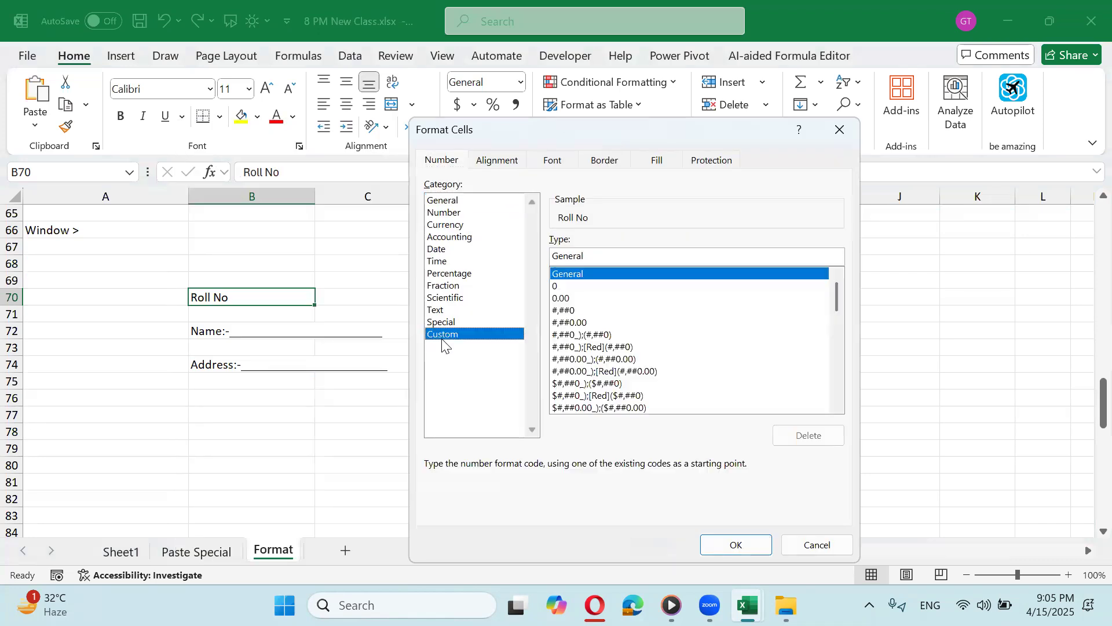
double_click(588, 255)
text(@ :- *_)
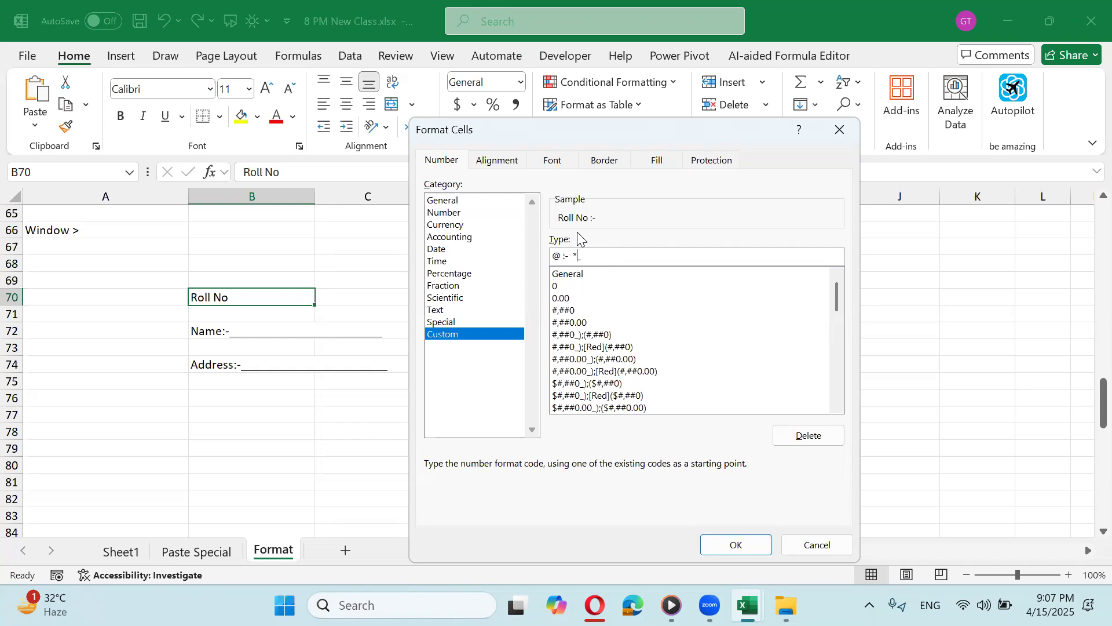
key(Return)
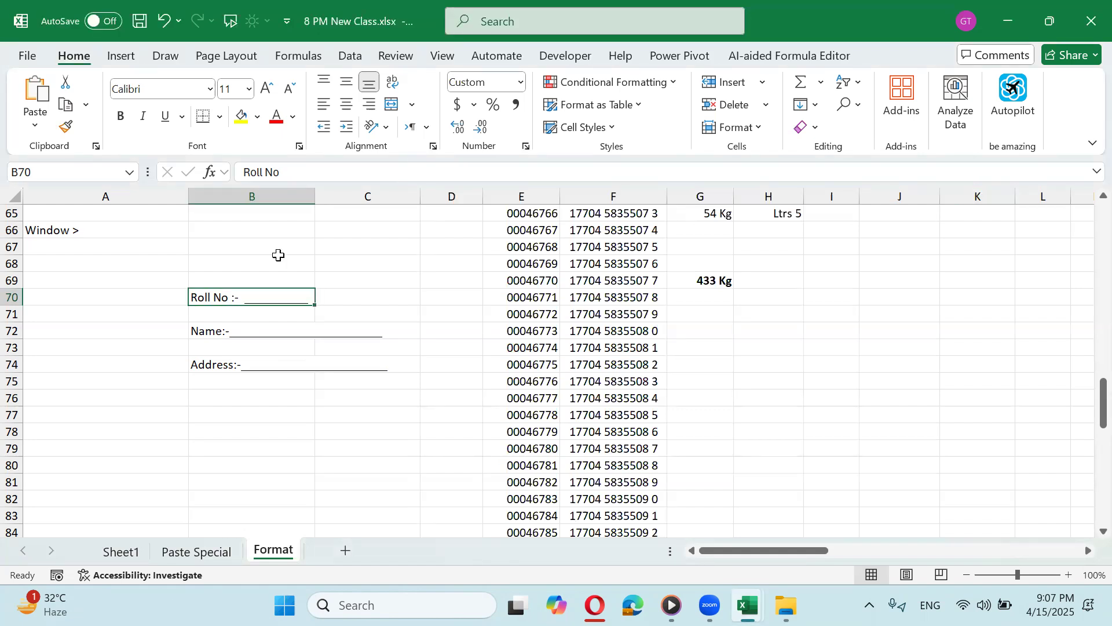
Step: Widen column B to nearly double its width and compare the Roll No line with the typed Name line
drag(315, 196, 417, 200)
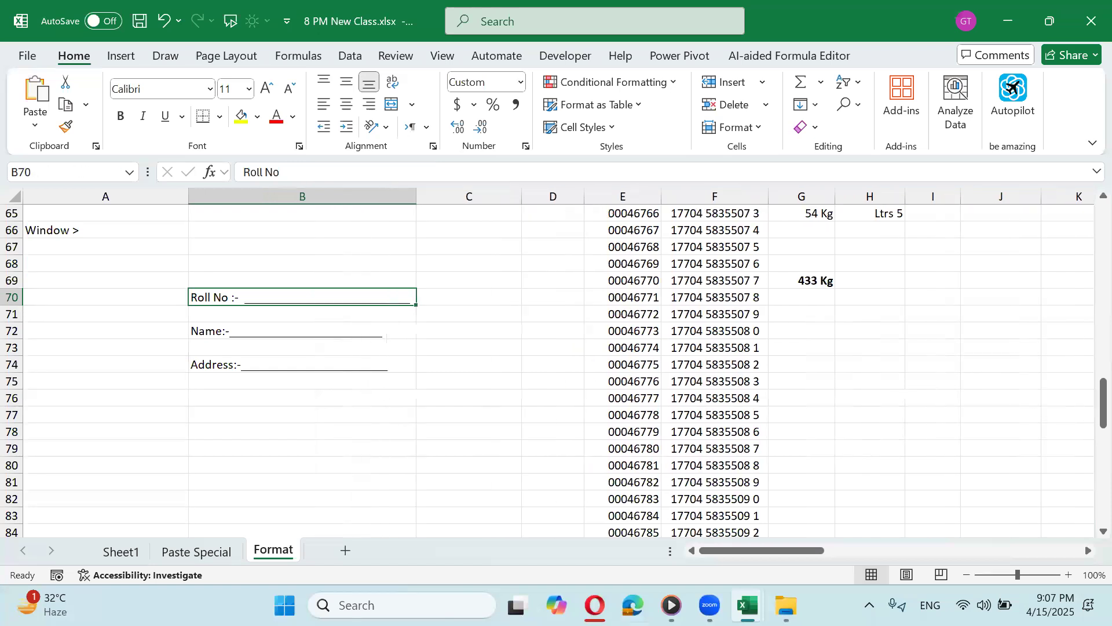
mouse_move(671, 604)
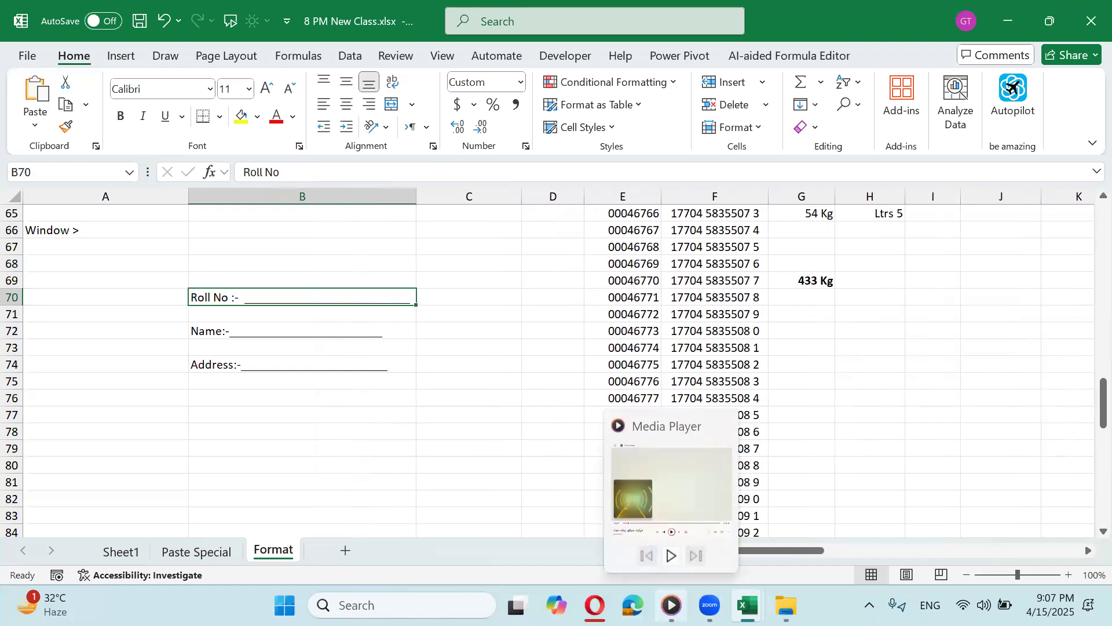
click(237, 329)
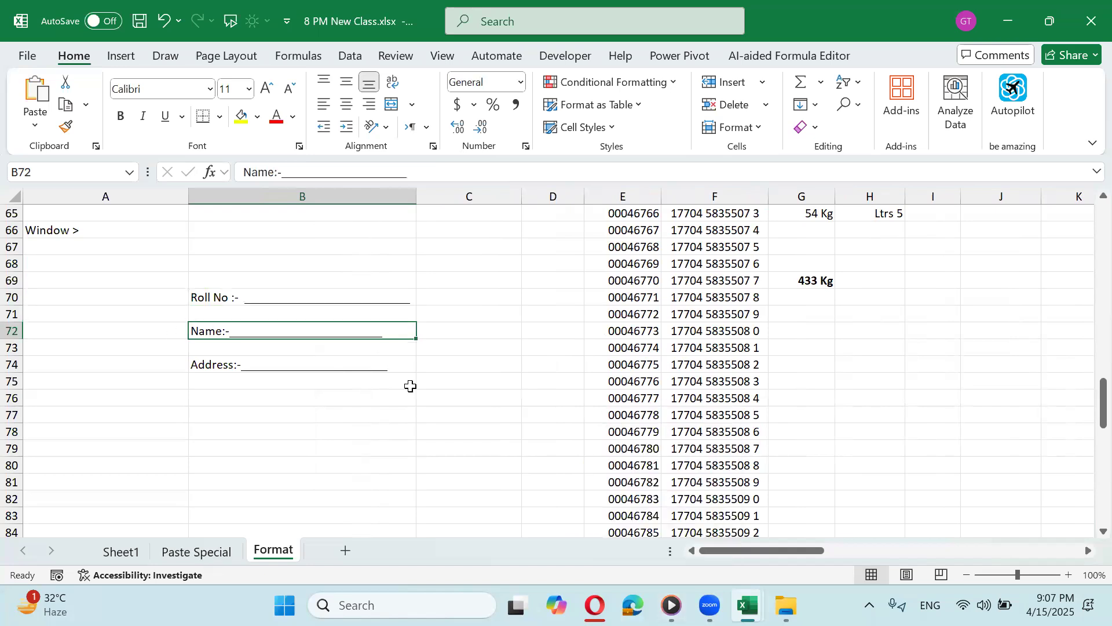
key(Up)
key(Up)
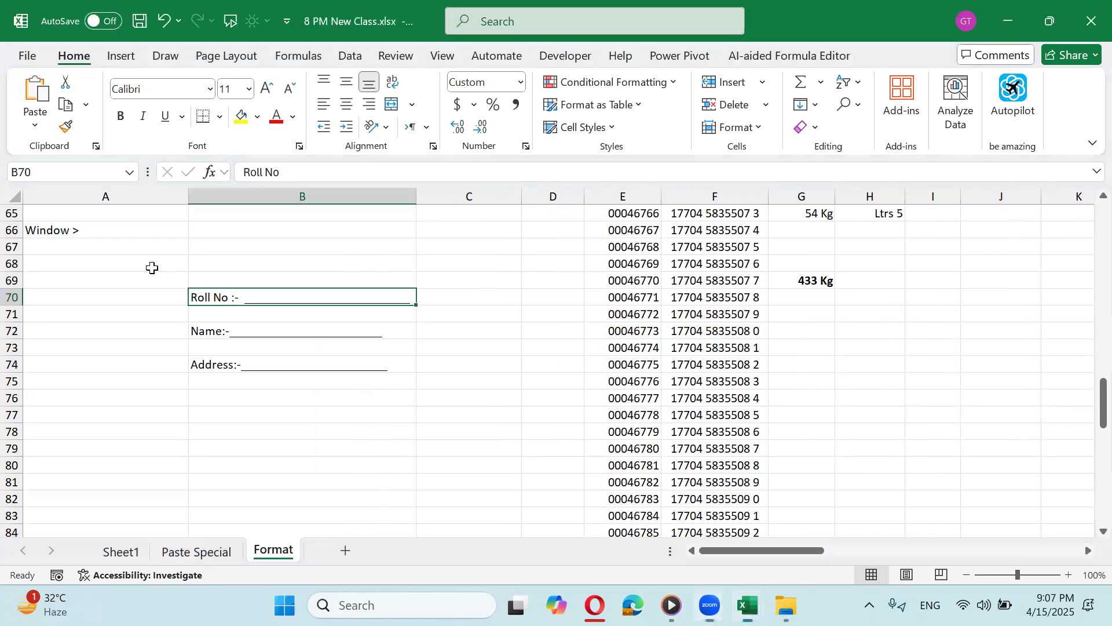
Step: Check the text stored in B70 and review the repeat code "*" in A58 of the Custom Formatting list
key(F2)
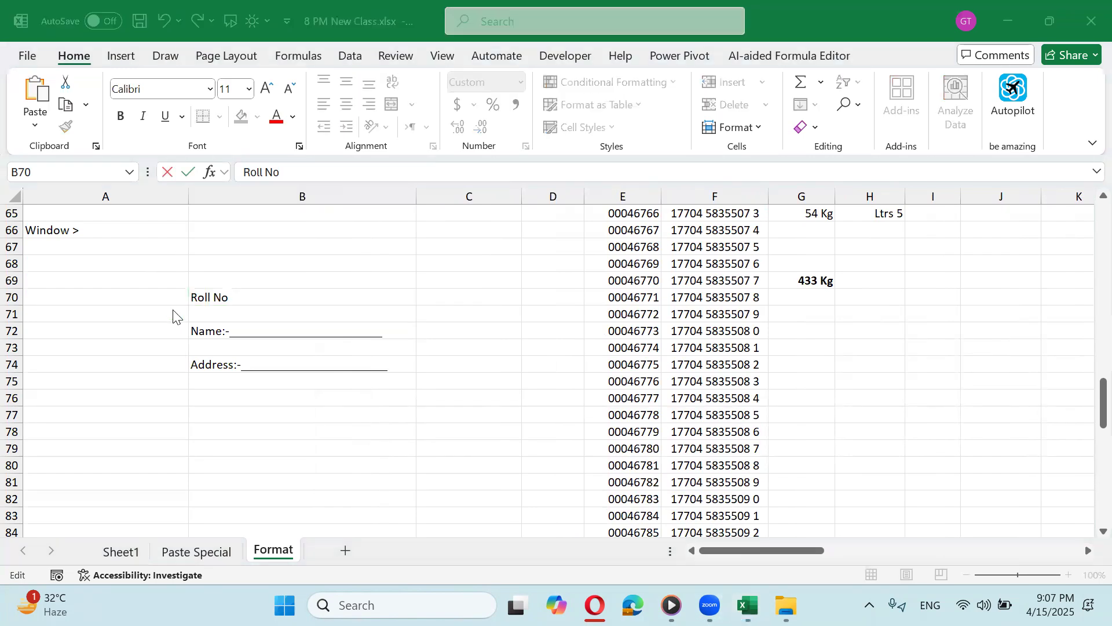
click(173, 317)
scroll(141, 296, up, 2)
scroll(142, 296, up, 3)
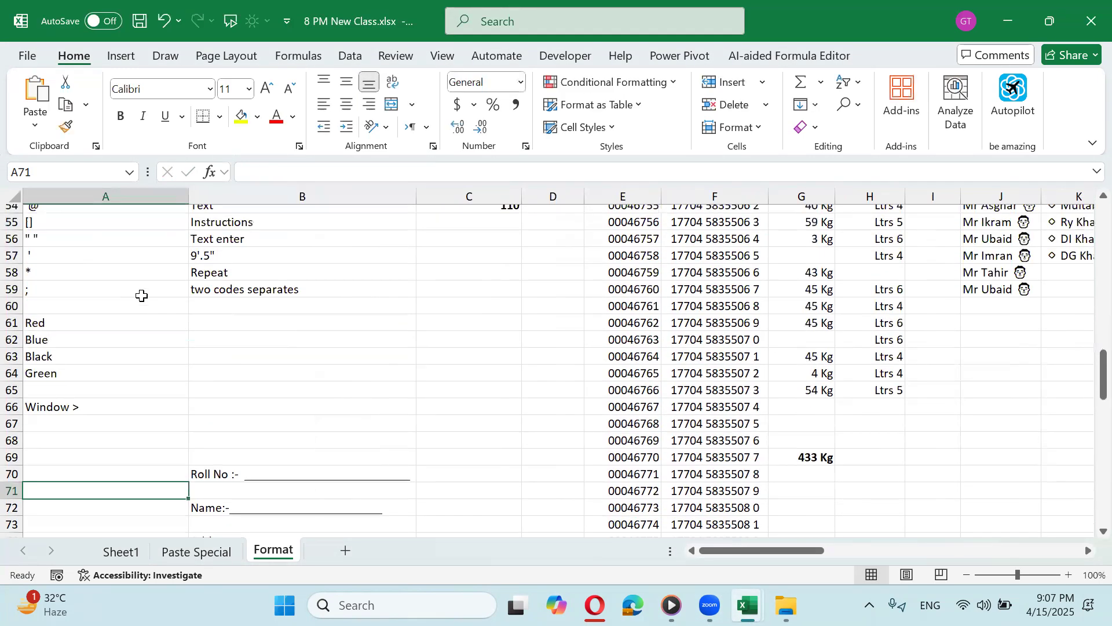
scroll(140, 293, up, 1)
click(89, 335)
click(89, 345)
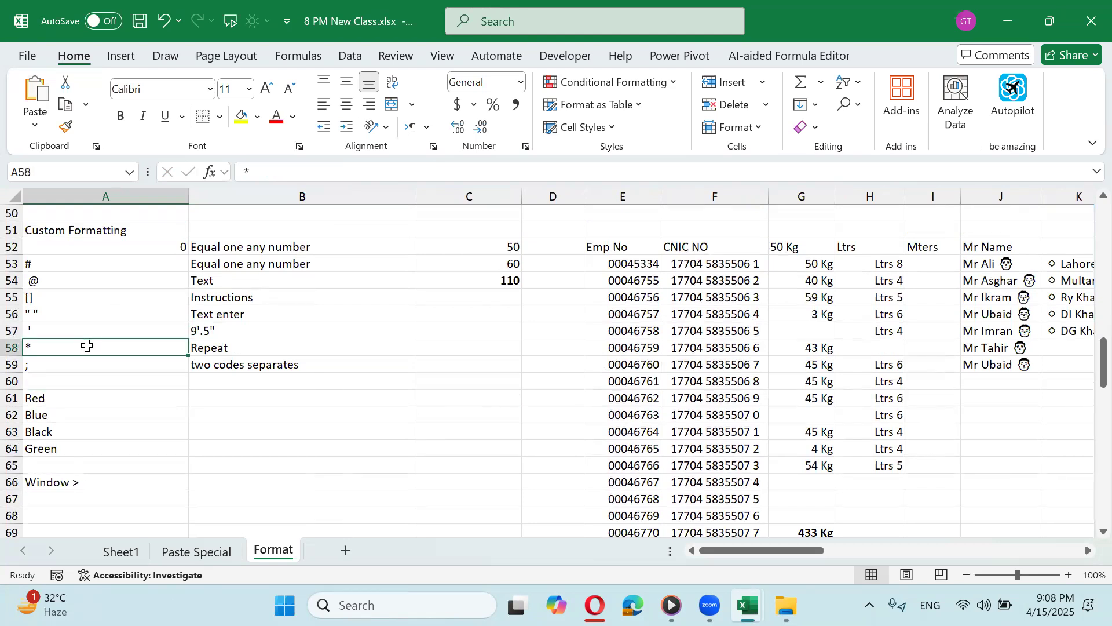
scroll(173, 332, down, 5)
Step: Change the custom number format of cell B70 so it repeats "=" instead of the underscore
click(228, 296)
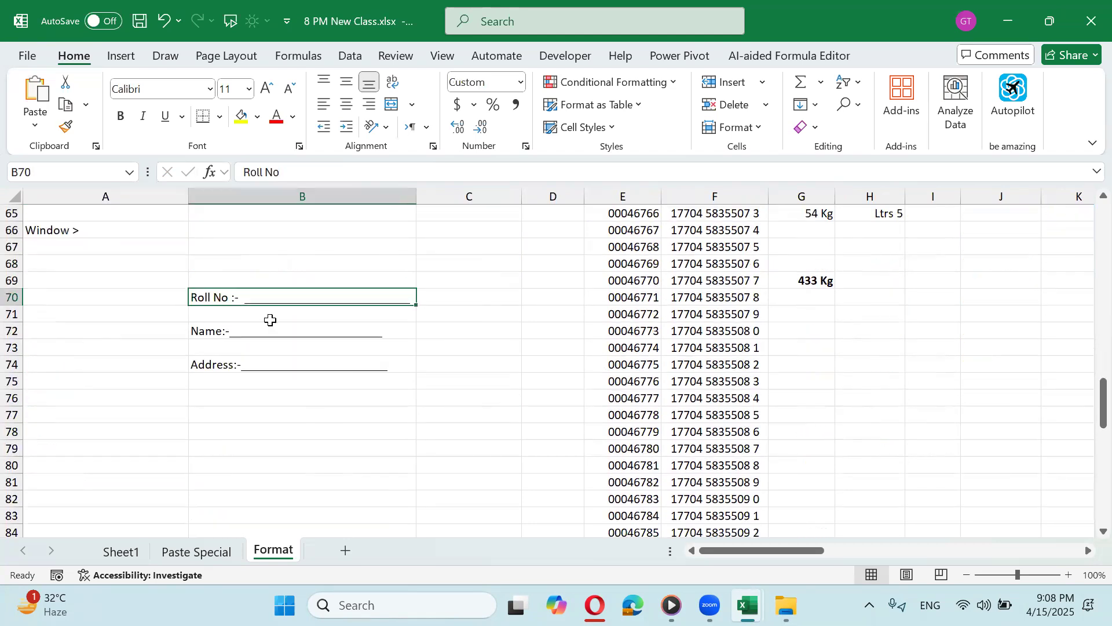
key(ctrl+1)
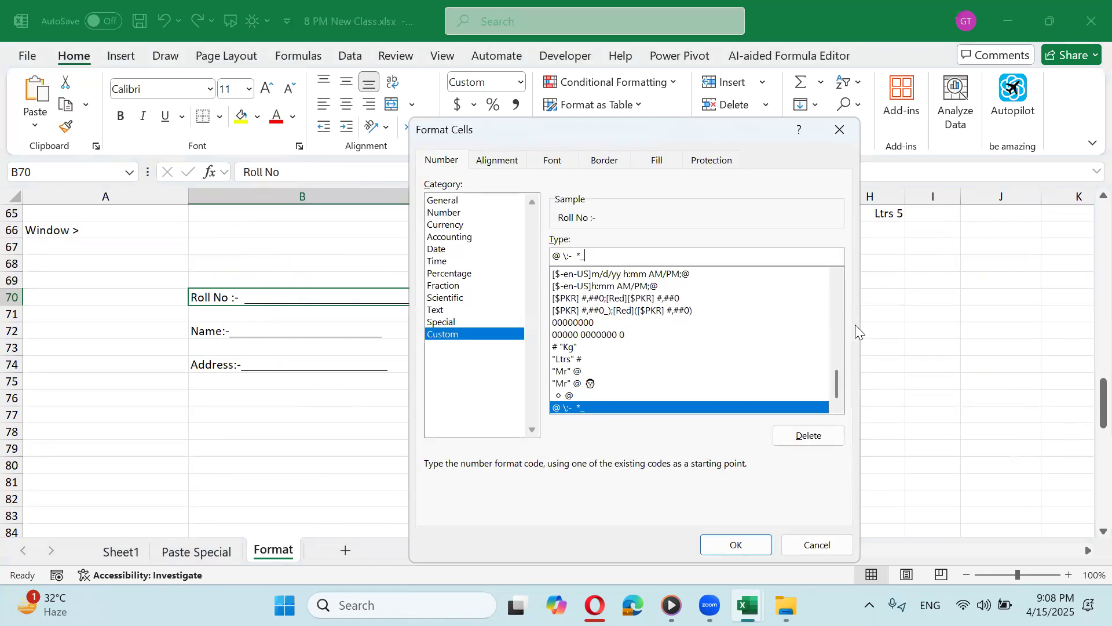
key(Left)
key(Left)
key(Left)
key(Left)
key(Left)
key(BackSpace)
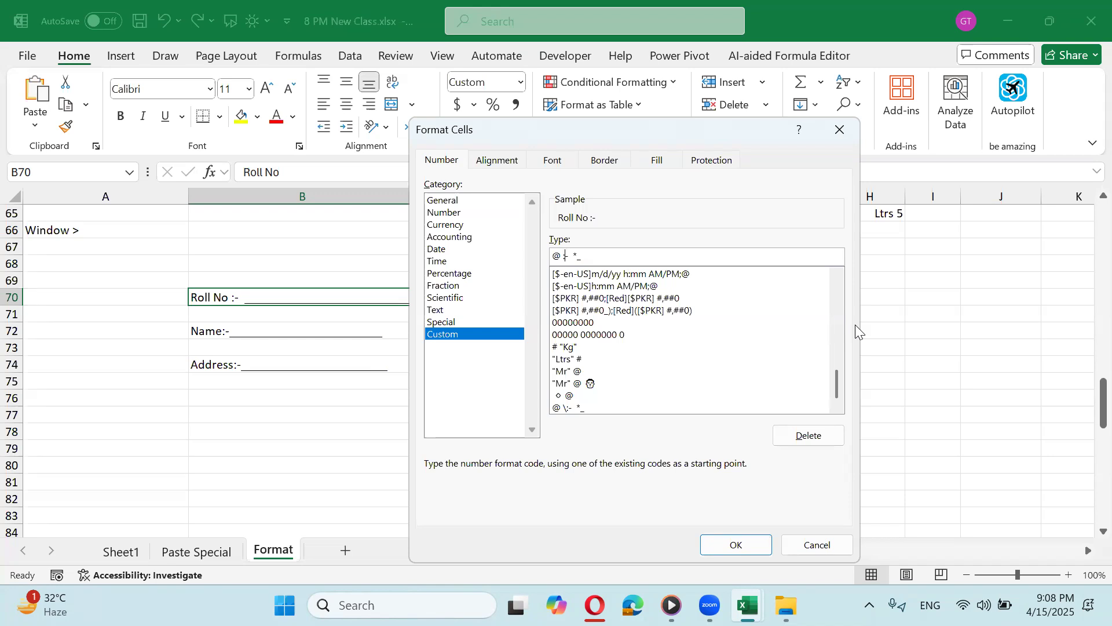
key(Right)
key(BackSpace)
text(=)
key(Return)
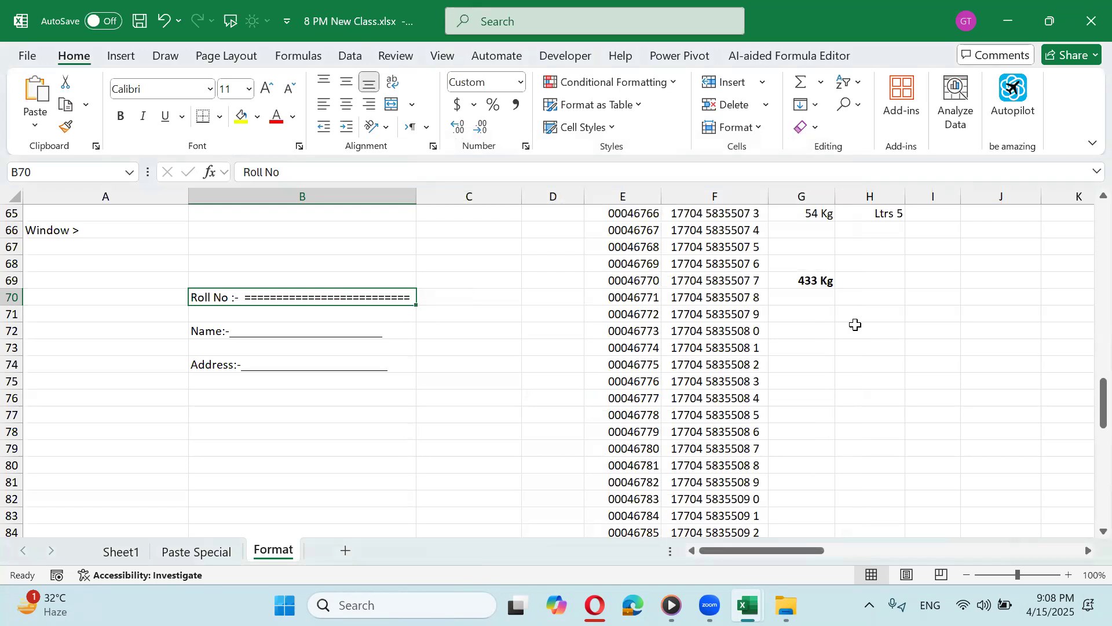
Step: Change the repeated character in the custom number format of cell B70 to "+"
key(F2)
key(Escape)
key(ctrl+1)
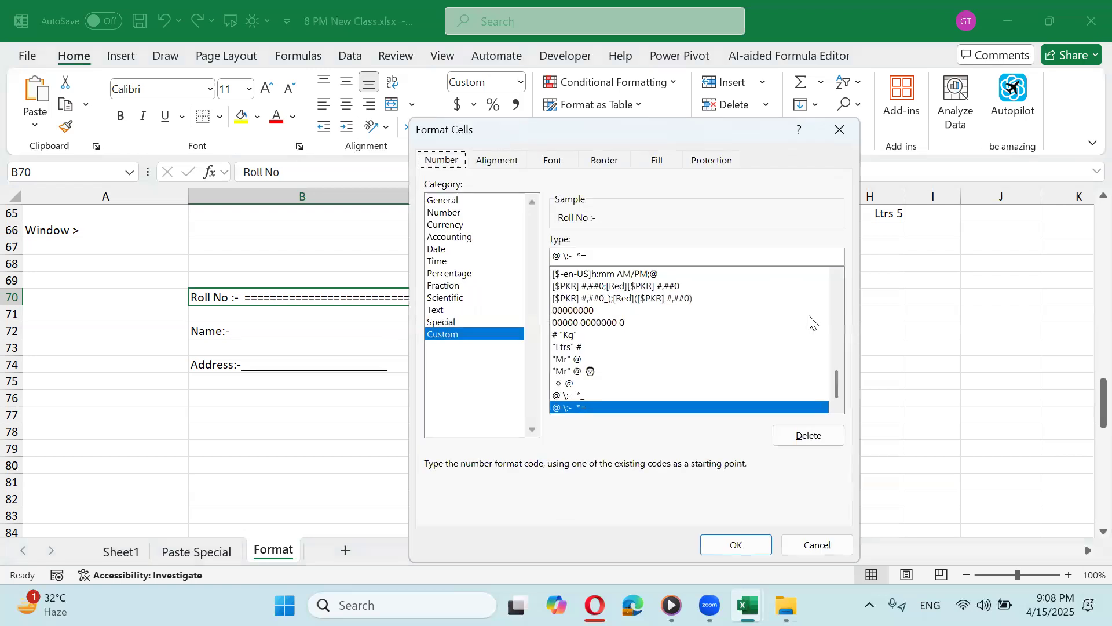
click(713, 258)
key(BackSpace)
text(+)
key(Return)
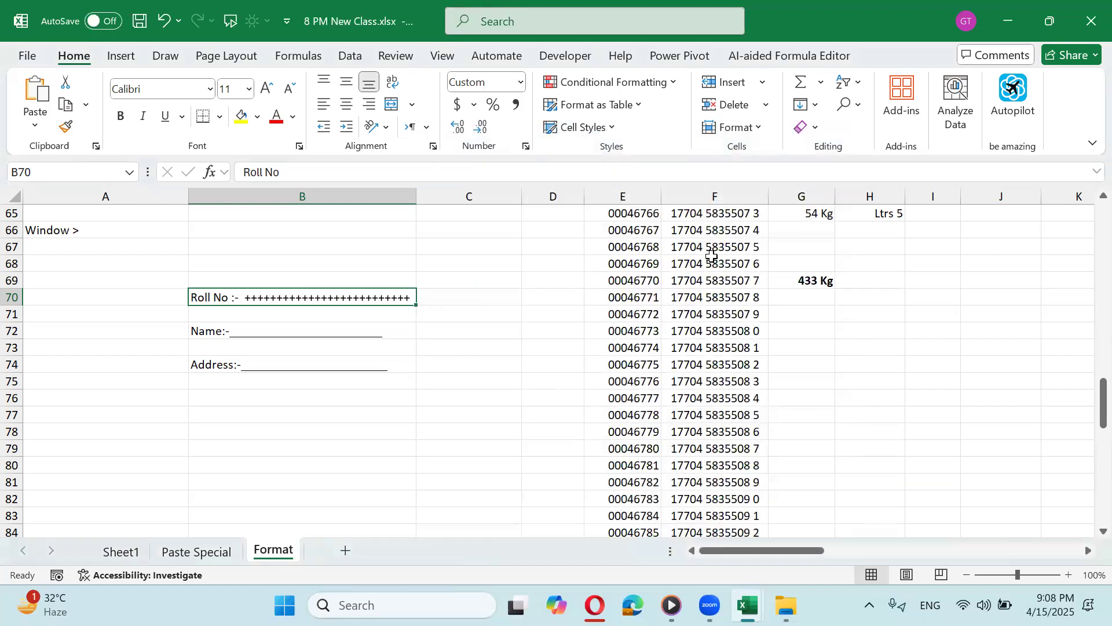
Step: Set the repeated character in the custom number format of cell B70 back to an underscore
key(ctrl+1)
key(shift+Left)
text(_)
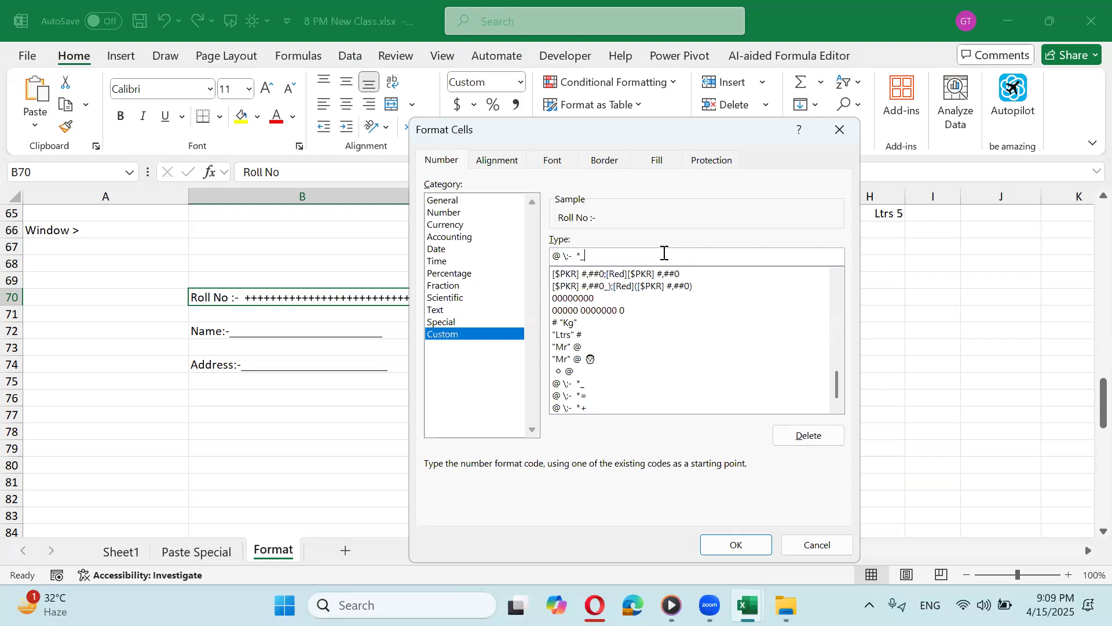
key(Return)
Step: Clear the manually underlined Name and Address labels from B72:B74
key(Down)
key(Down)
key(shift+Down)
key(shift+Down)
key(Delete)
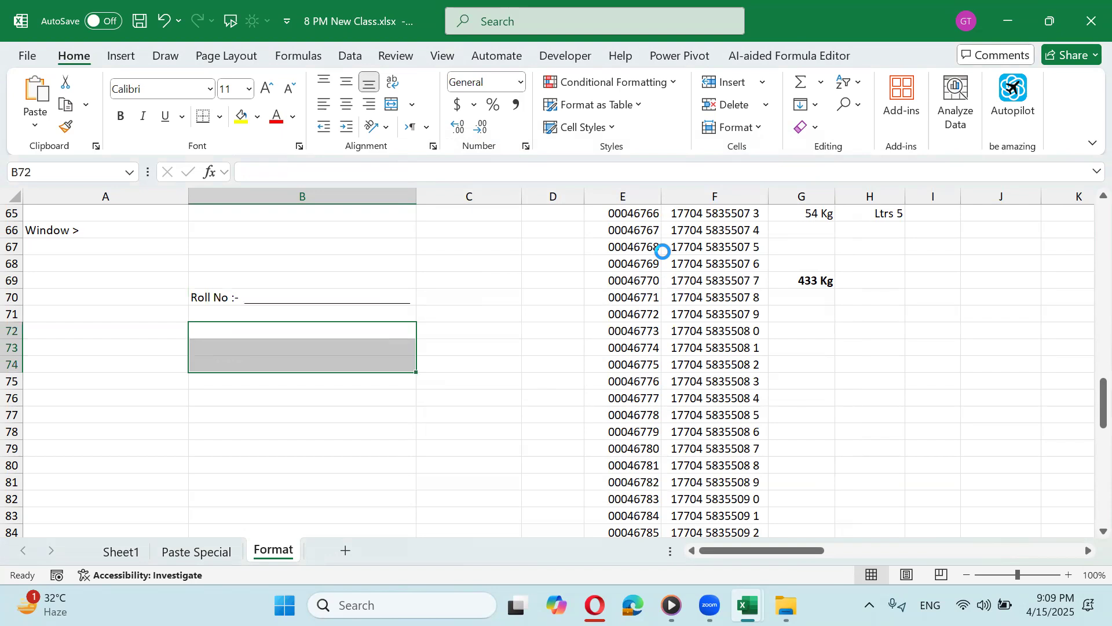
Step: Copy cell B70 and paste only its formats onto the range B72:B77
key(Up)
key(Up)
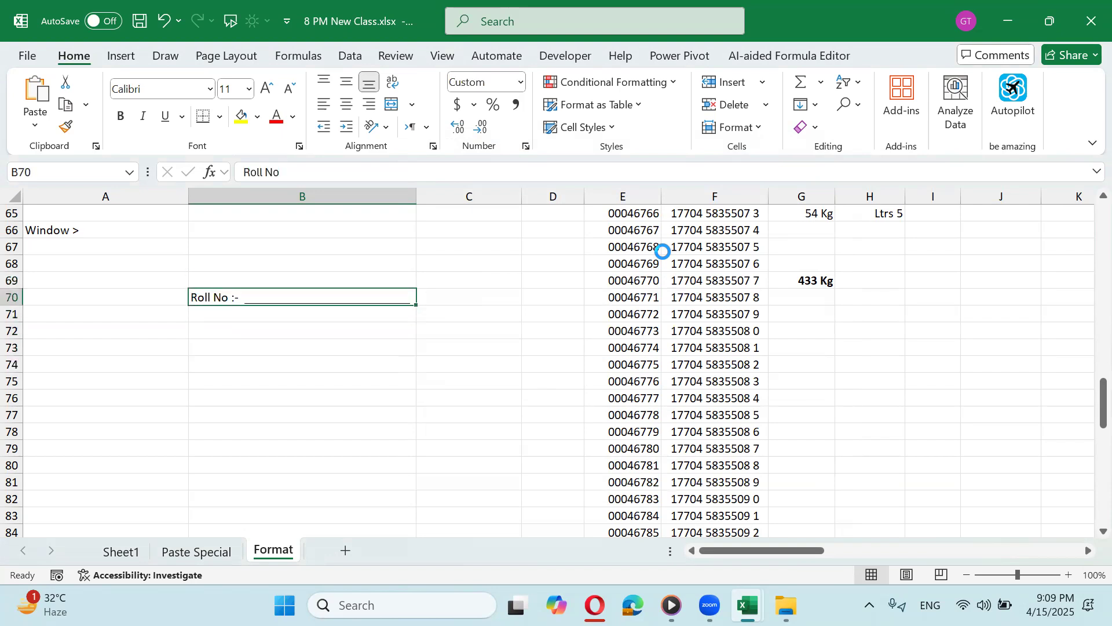
key(ctrl+c)
key(Down)
key(Down)
key(shift+Down)
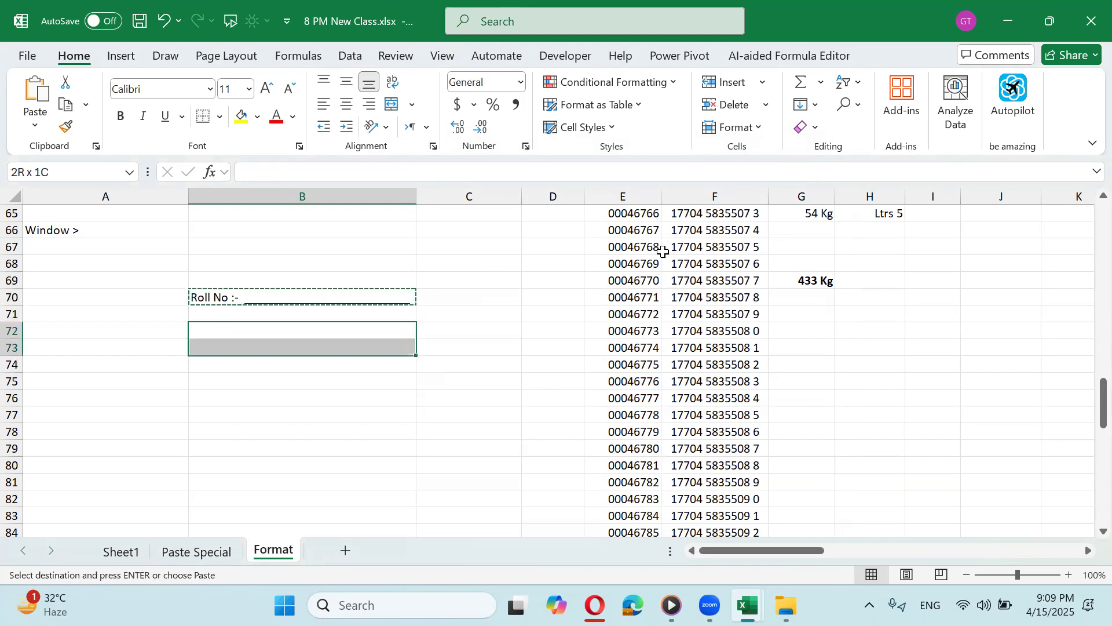
key(shift+Down)
key(shift+Down)
key(shift+Down)
key(shift+Down)
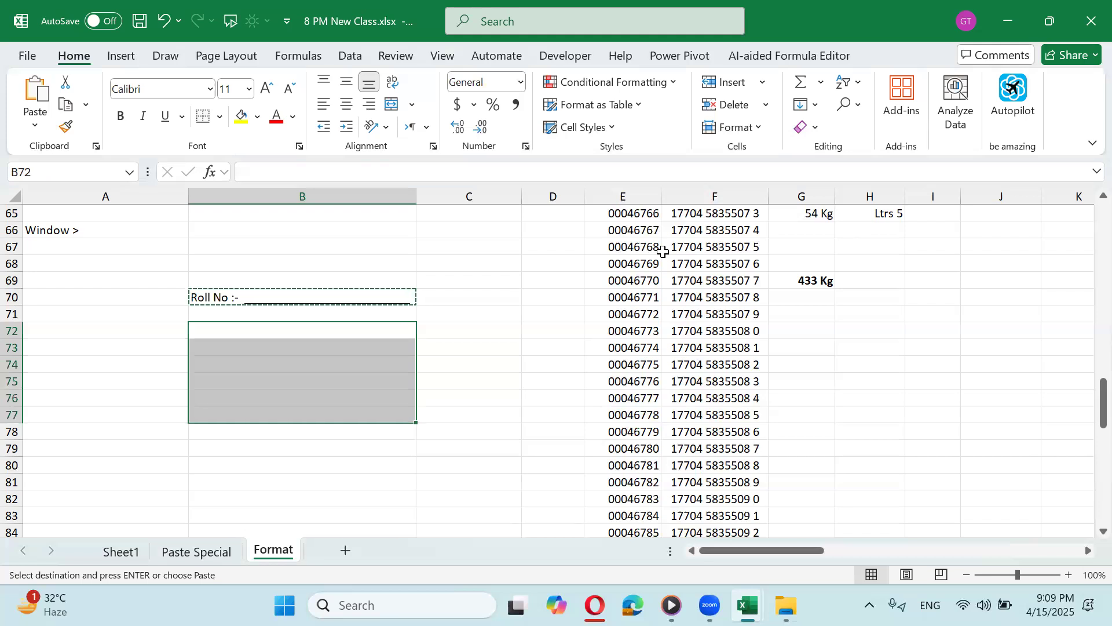
key(alt)
key(e)
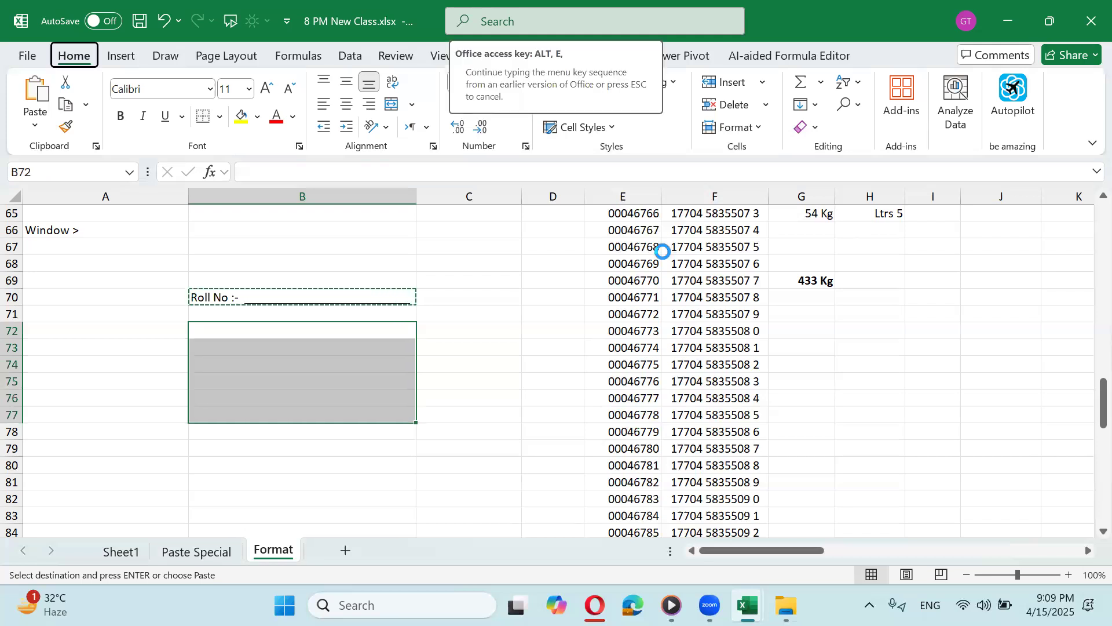
key(s)
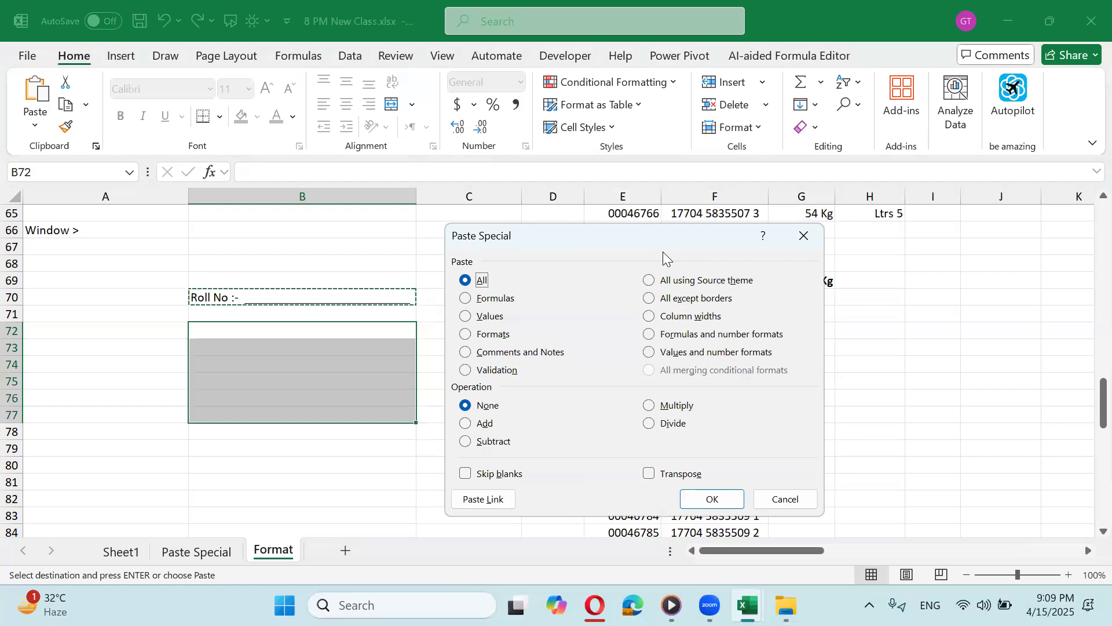
key(Down)
key(Down)
key(Down)
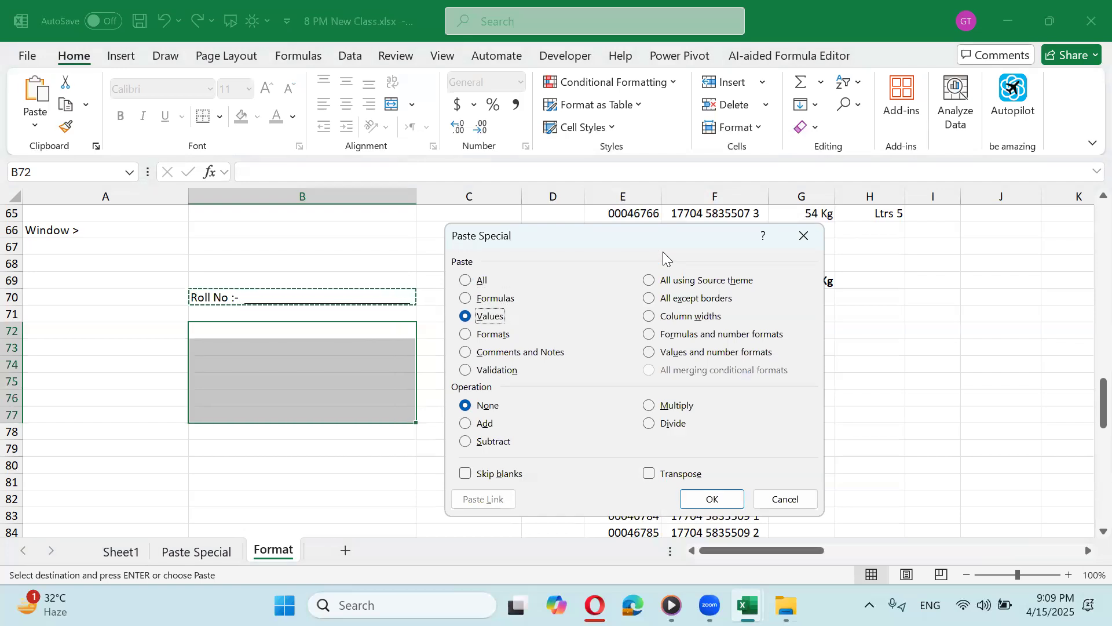
key(Return)
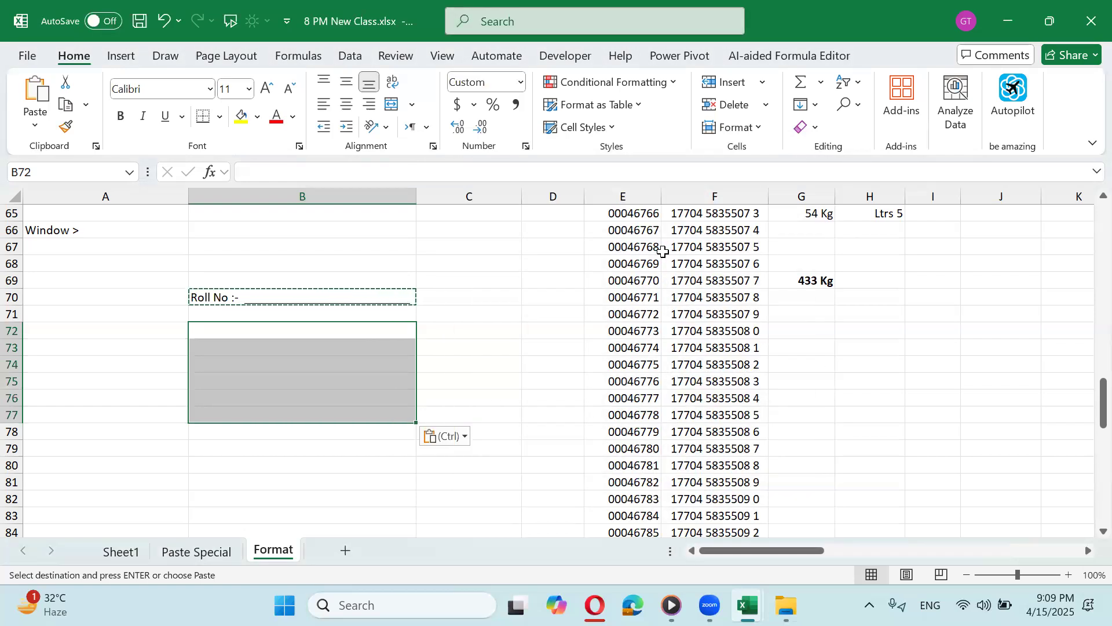
Step: Enter the form labels "Name" in B72, "Address" in B74 and "Cell NO" in B77, without typing any underscores
text(Name :-)
key(Return)
key(Return)
text(Address :-)
key(Return)
key(Return)
key(Return)
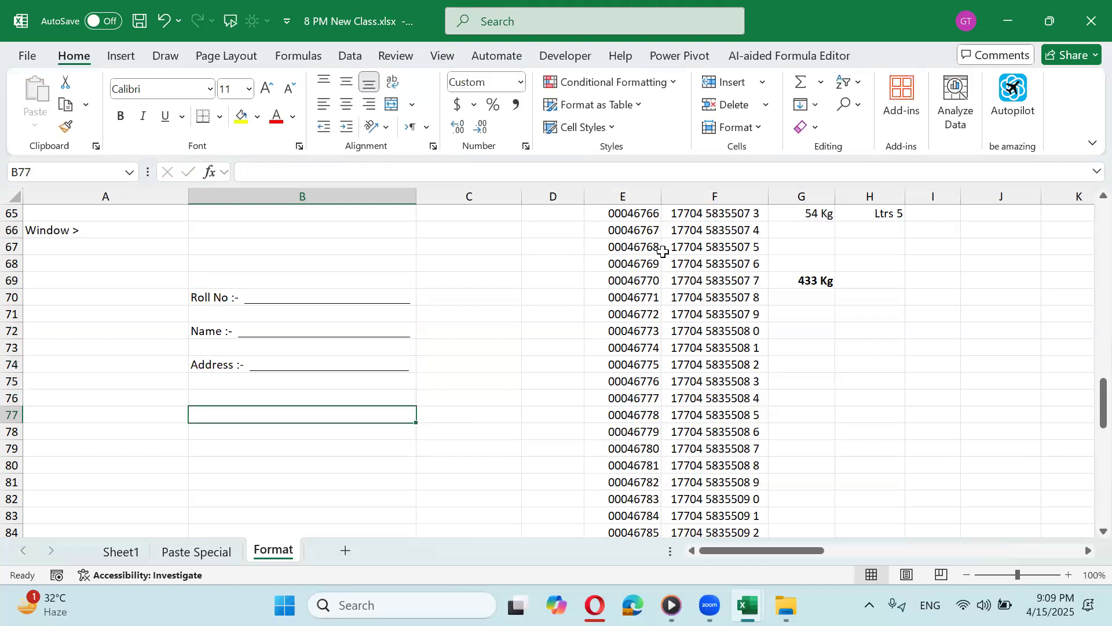
text(Cell)
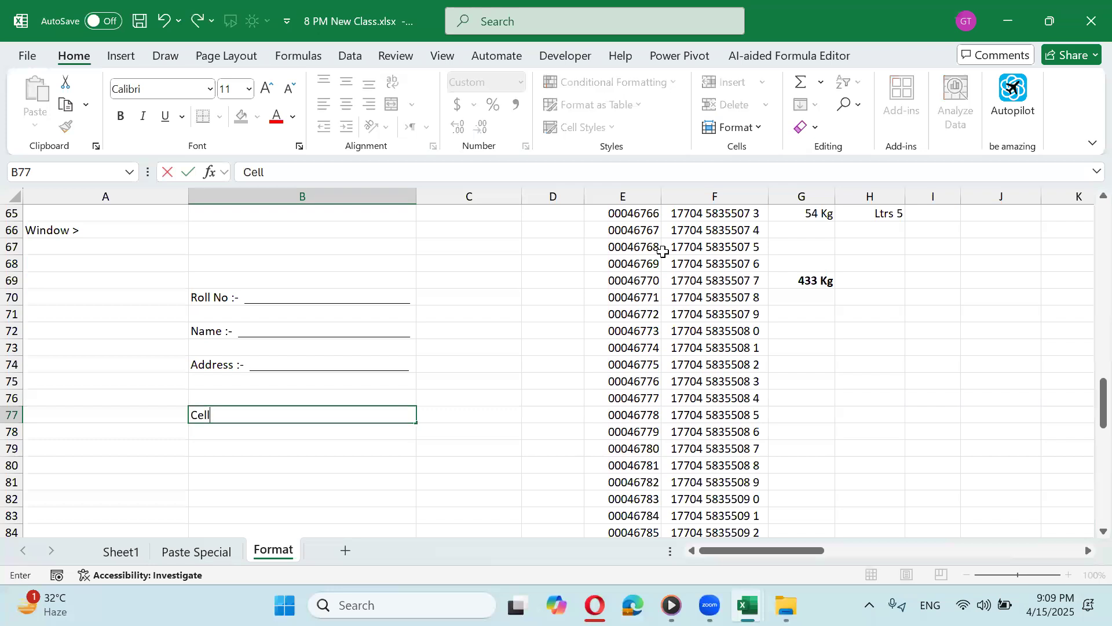
text( NO :-)
key(Return)
Step: Narrow column B by about a third and check how the underscore lines in the form labels adapt
key(Up)
key(Up)
key(Up)
key(Up)
key(Up)
key(Up)
key(Up)
key(Up)
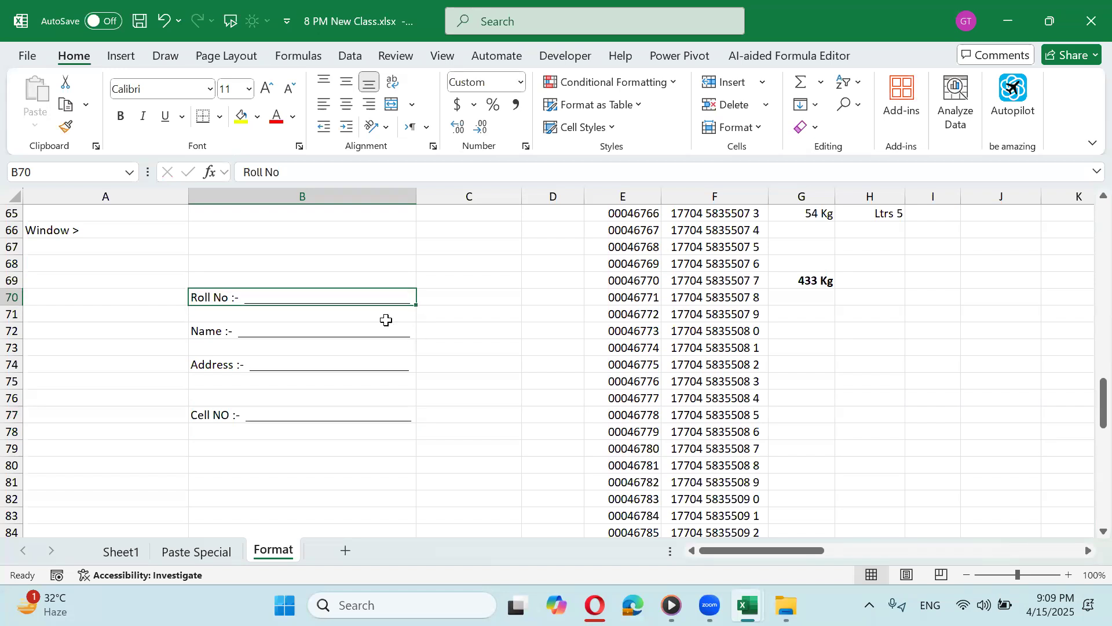
drag(411, 192, 333, 191)
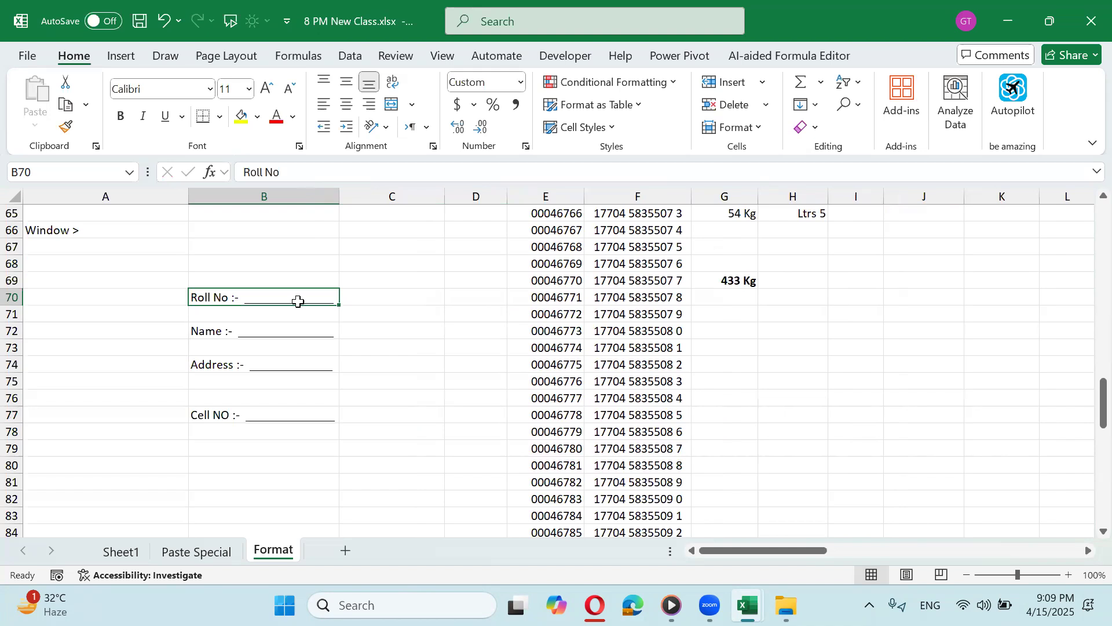
click(300, 335)
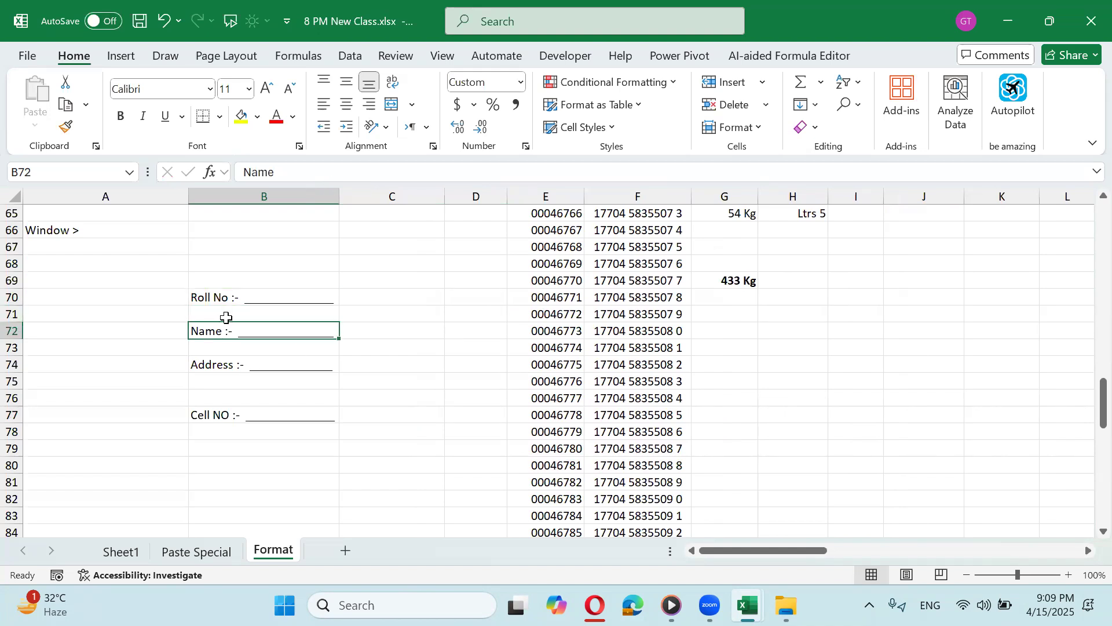
Step: Try merging and centring the whole block B70:D77 into one cell, and undo the merge
drag(248, 292, 466, 421)
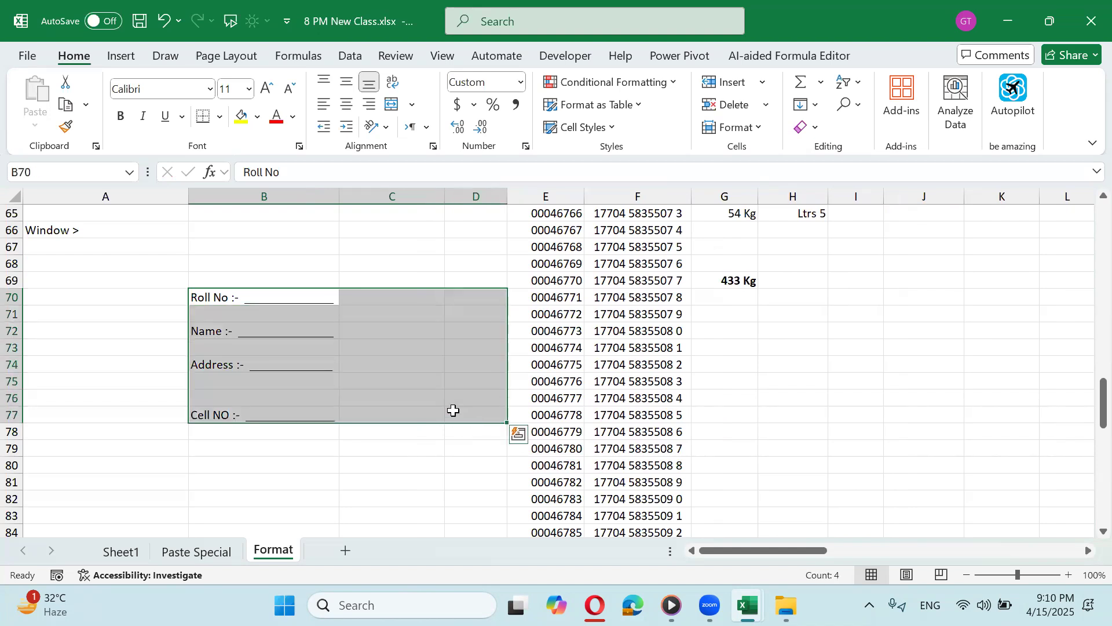
click(391, 110)
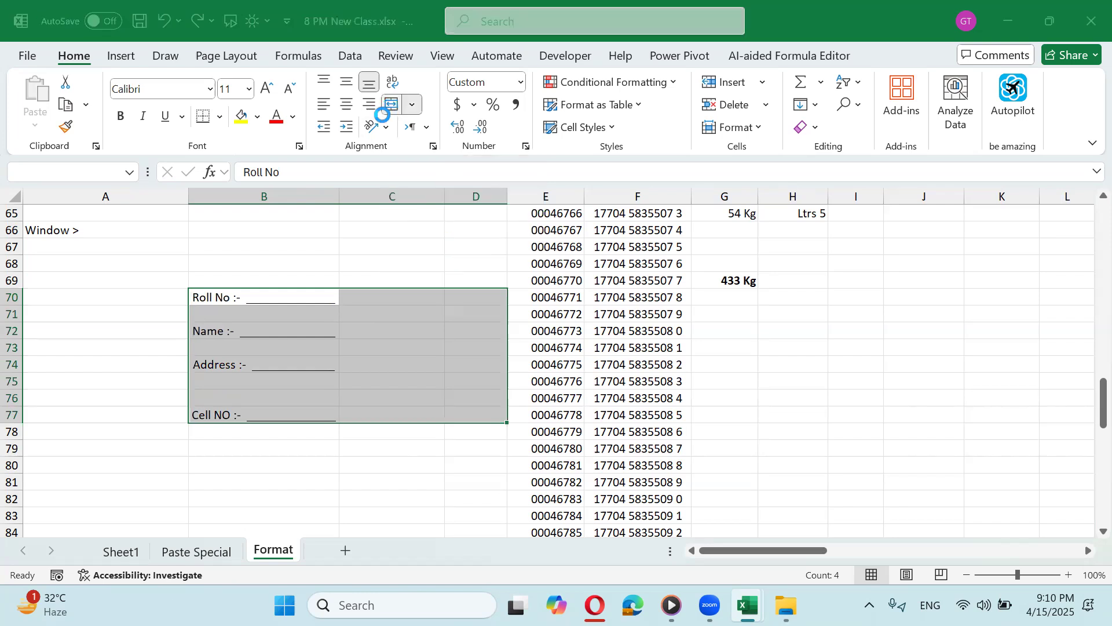
drag(423, 267, 414, 261)
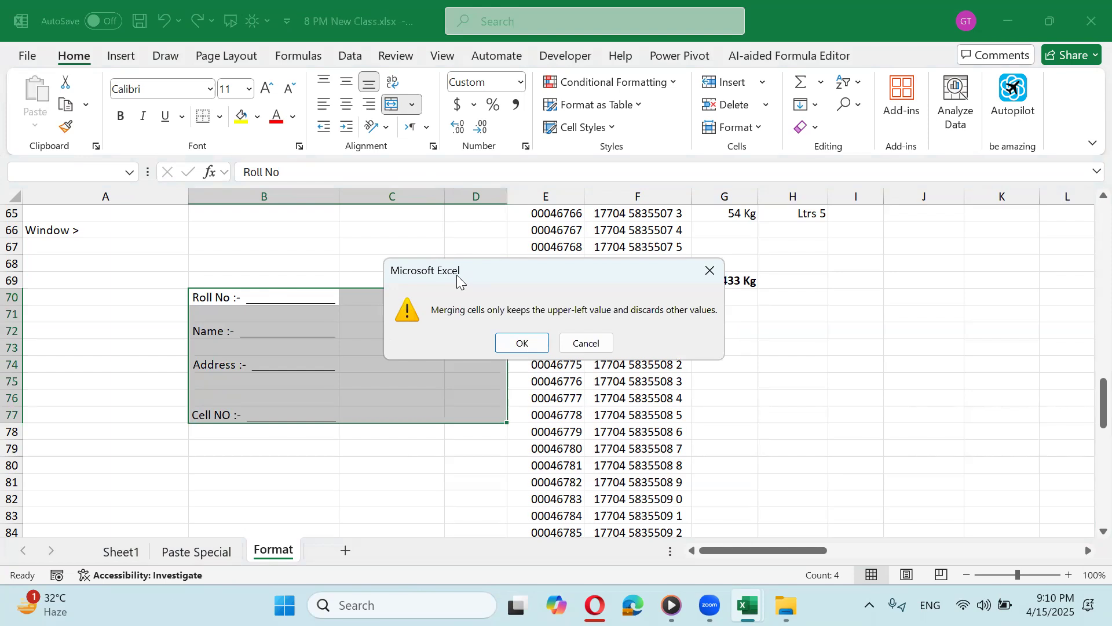
drag(457, 278, 487, 236)
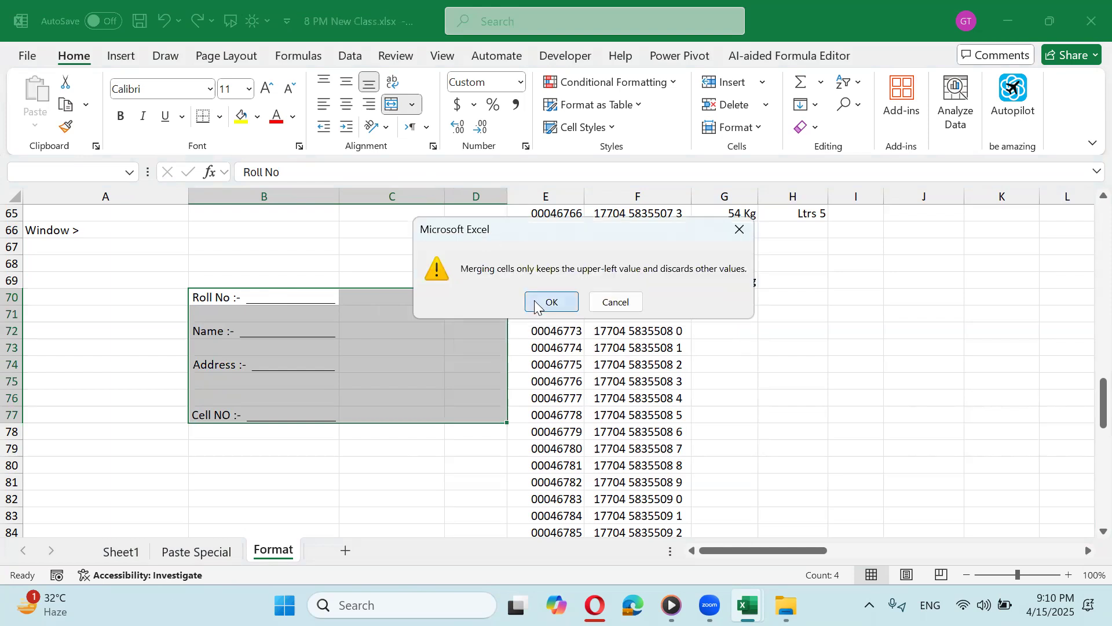
click(549, 302)
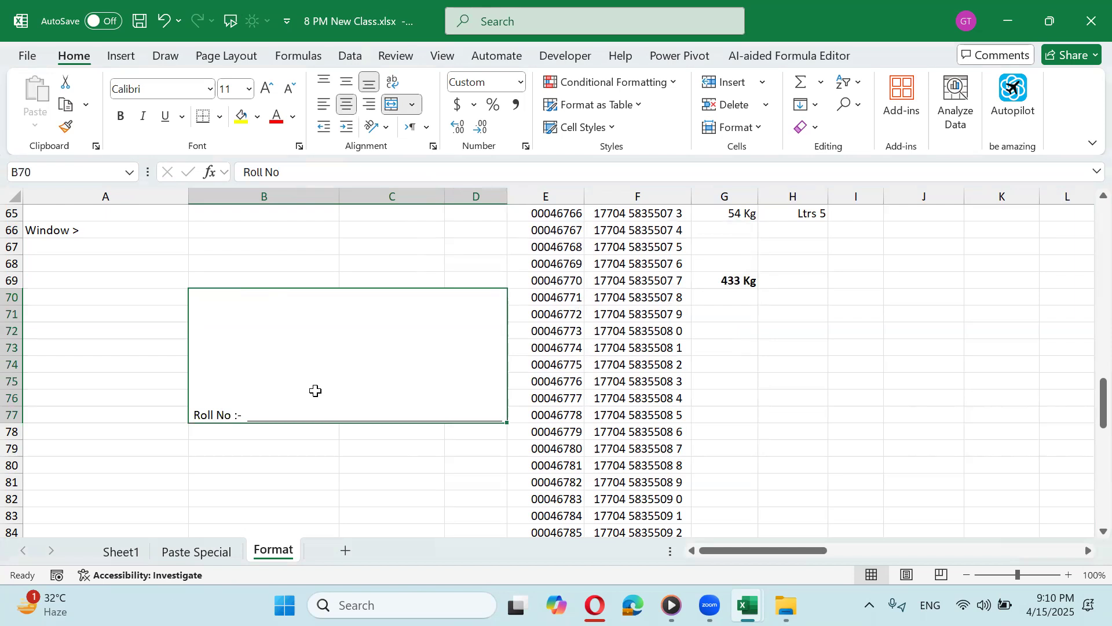
key(ctrl+z)
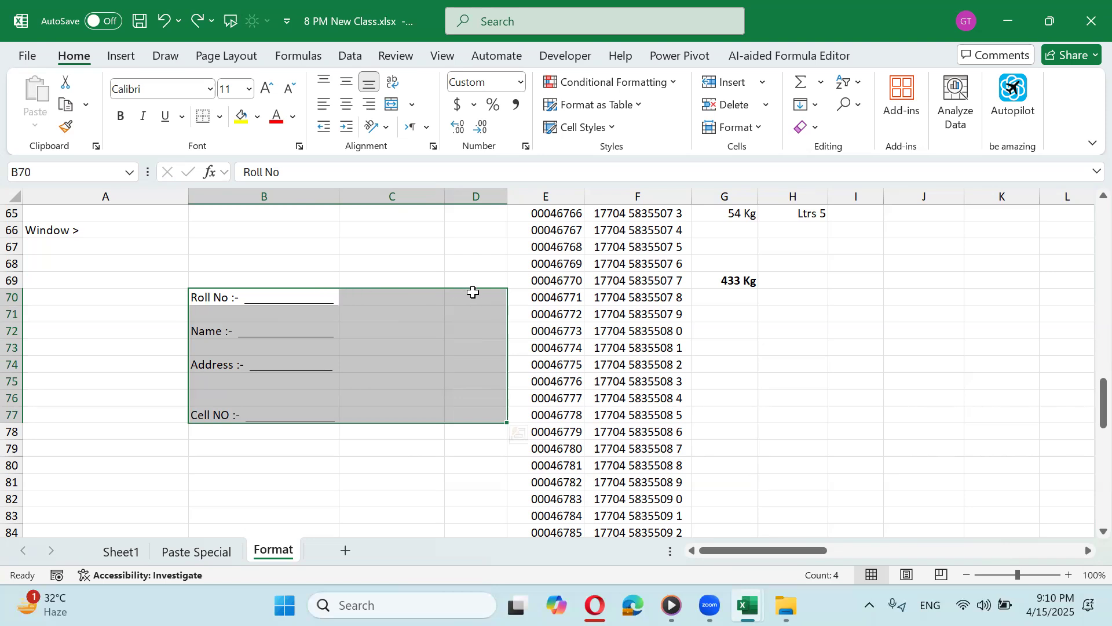
Step: Merge B70:D77 across so each form row spans columns B to D, and check the underscore lines
click(415, 106)
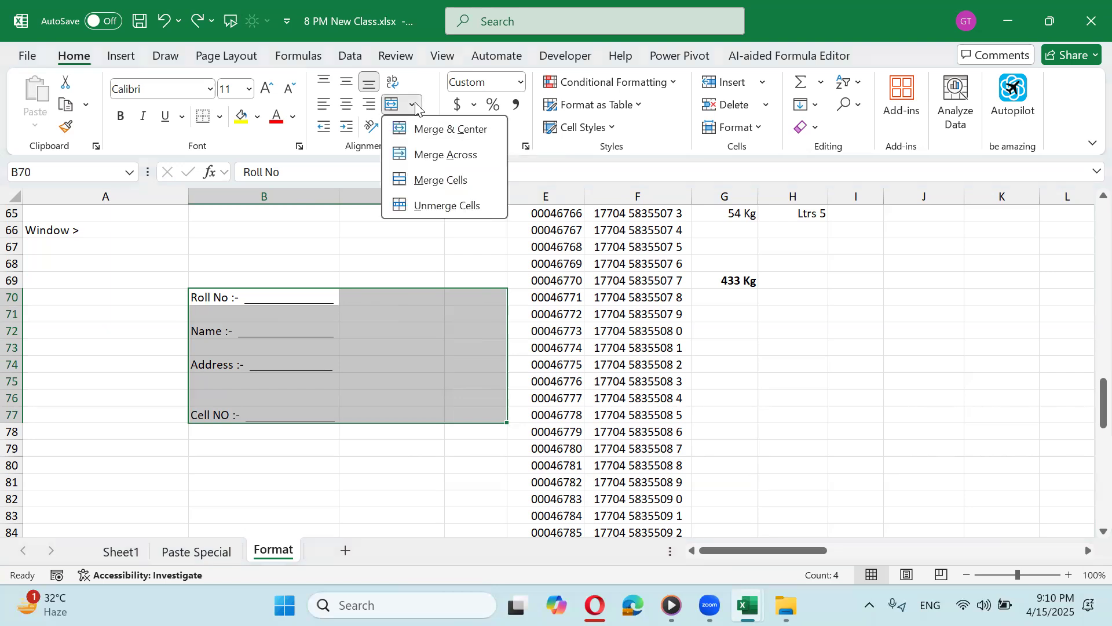
click(427, 156)
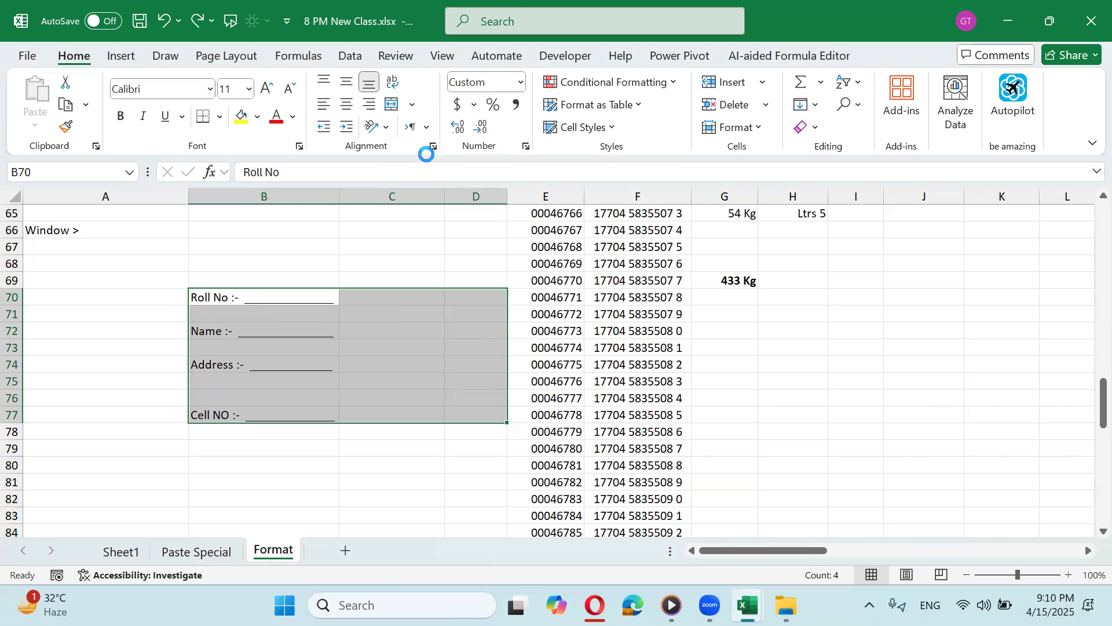
click(358, 362)
click(352, 394)
click(356, 428)
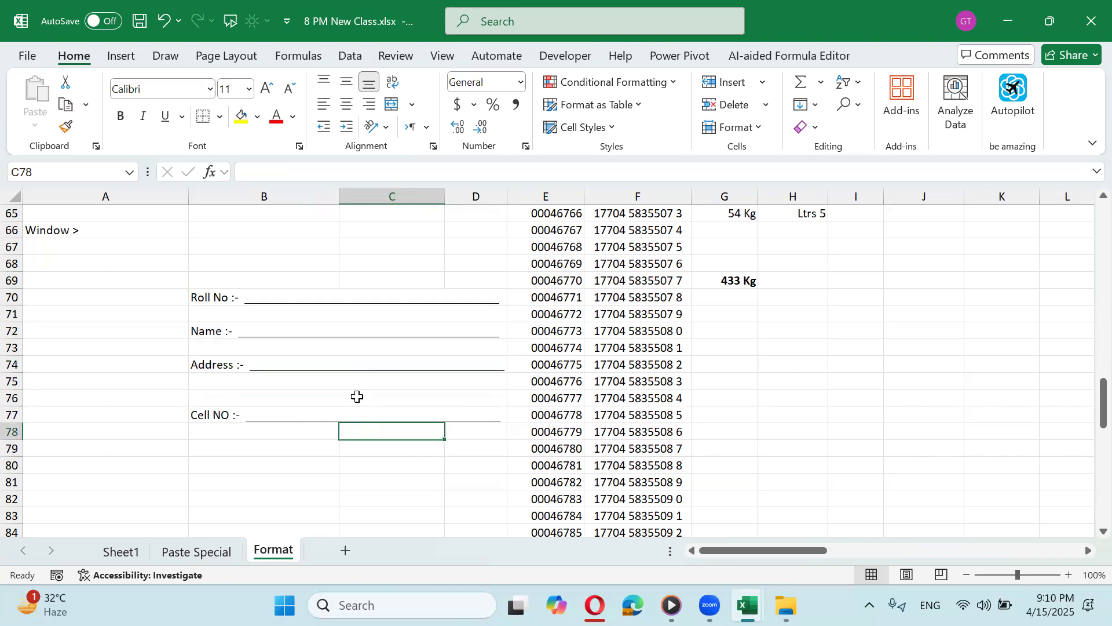
Step: Revisit the repeat code "*" in A58 of the Custom Formatting list
scroll(357, 396, up, 6)
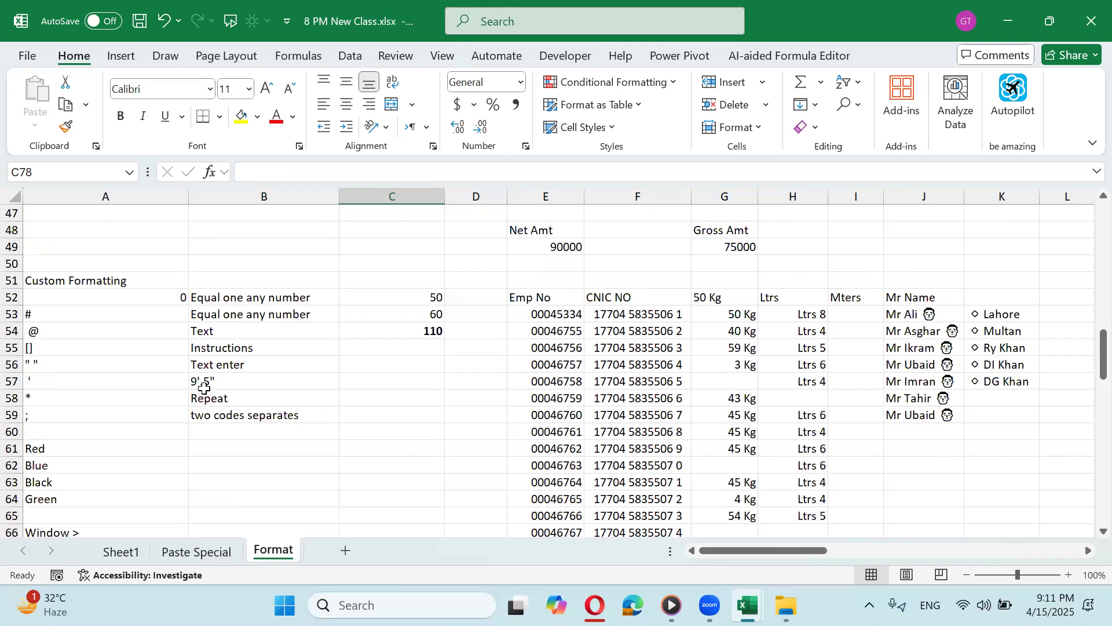
click(70, 396)
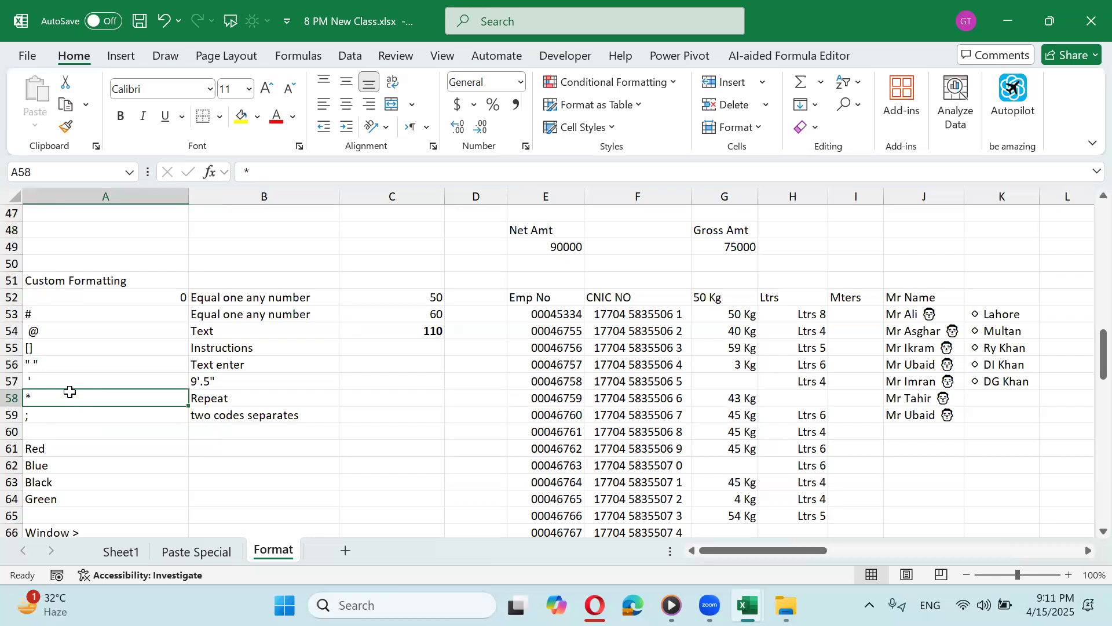
scroll(77, 378, down, 12)
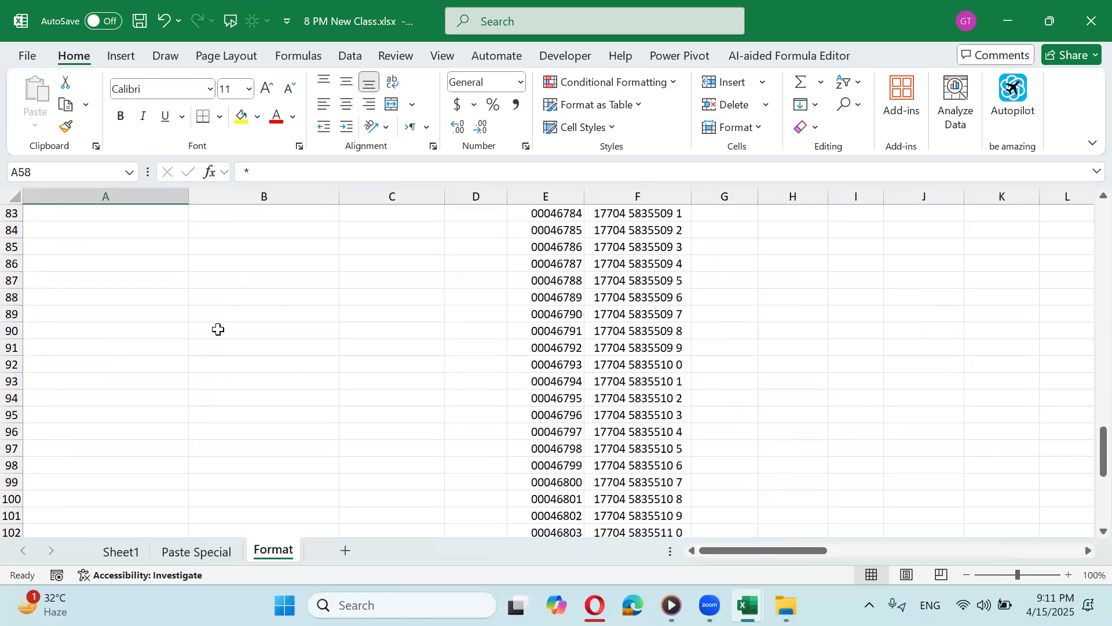
Step: Enter the length 9' in cell B90, with the foot mark as part of the entry
click(238, 329)
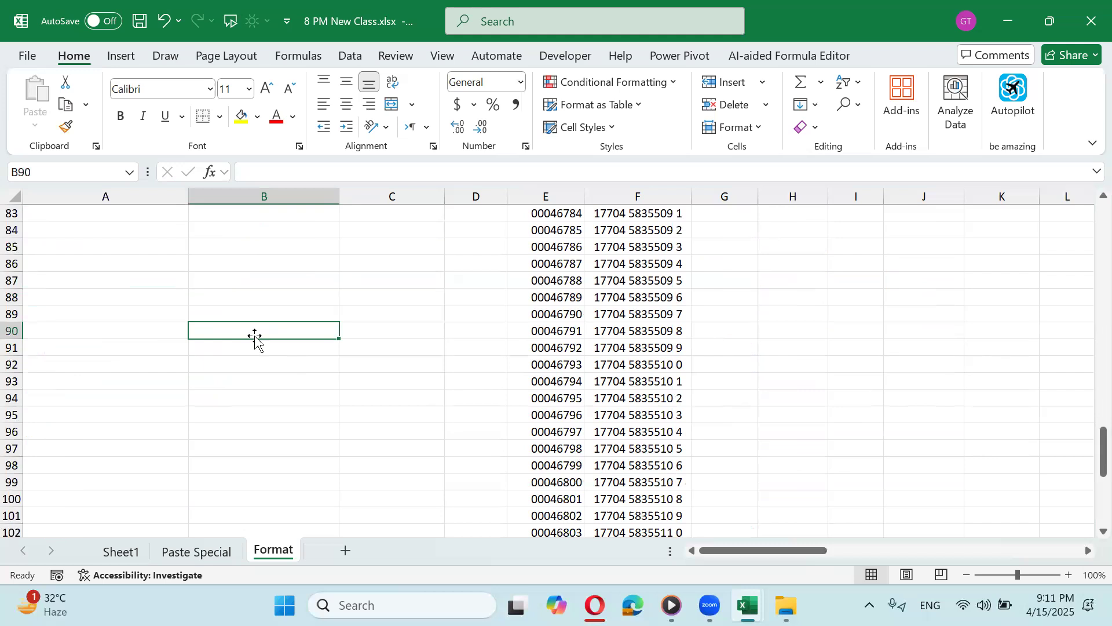
text(9')
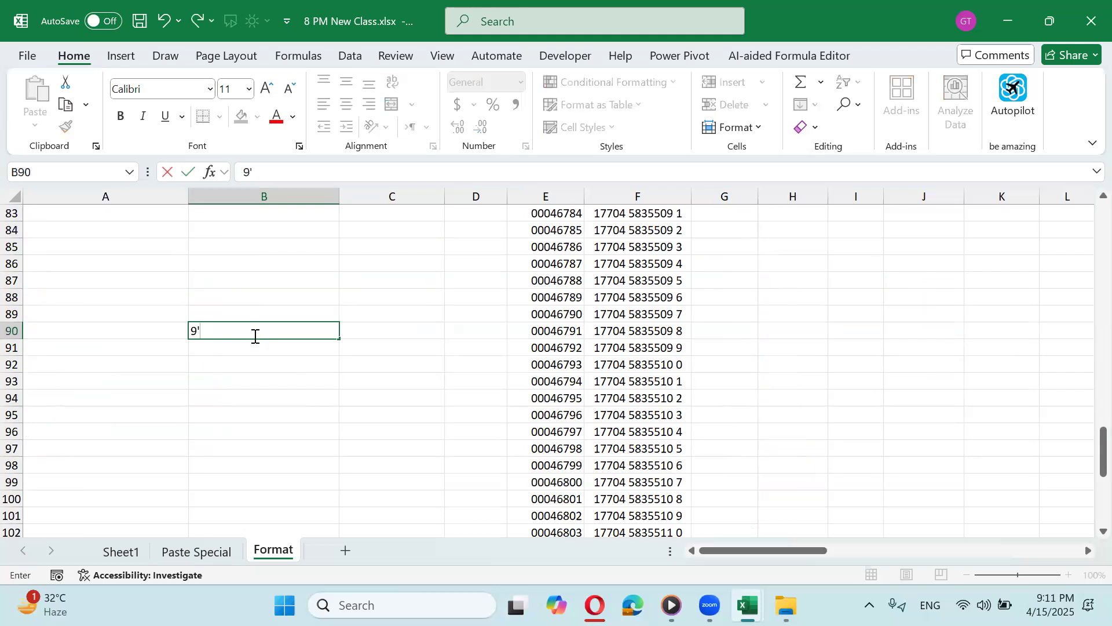
key(Return)
key(Up)
Step: Enter the same length in words as "9 Feet" in cell C90
key(Right)
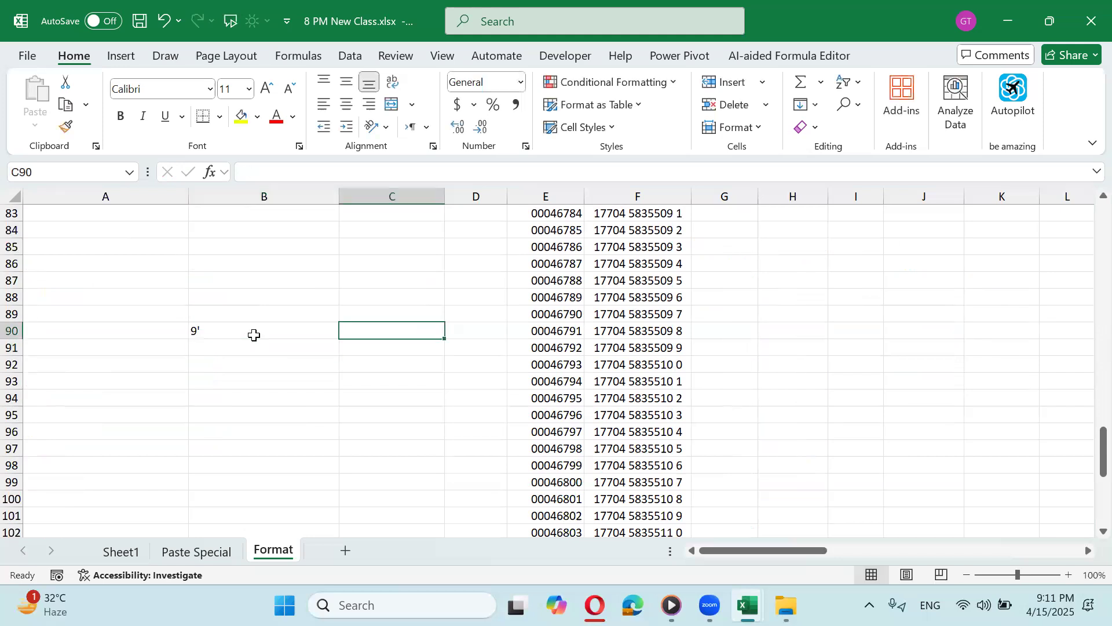
text(9 Feet)
key(Return)
key(Up)
Step: Extend the entry in B90 with the inches so it reads 9'.5"
key(Left)
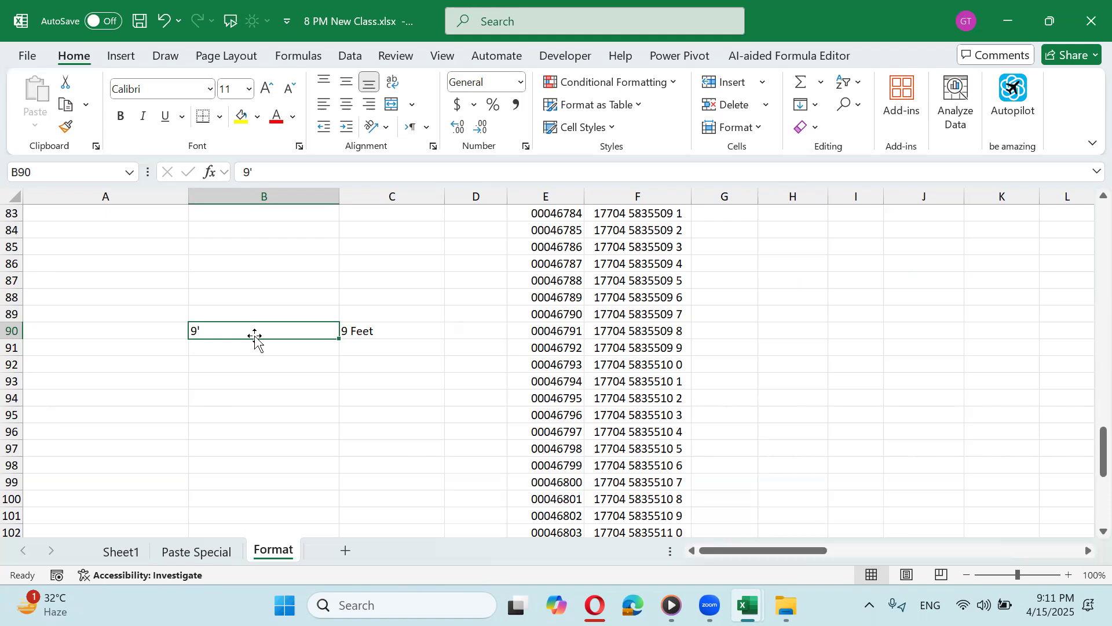
double_click(255, 336)
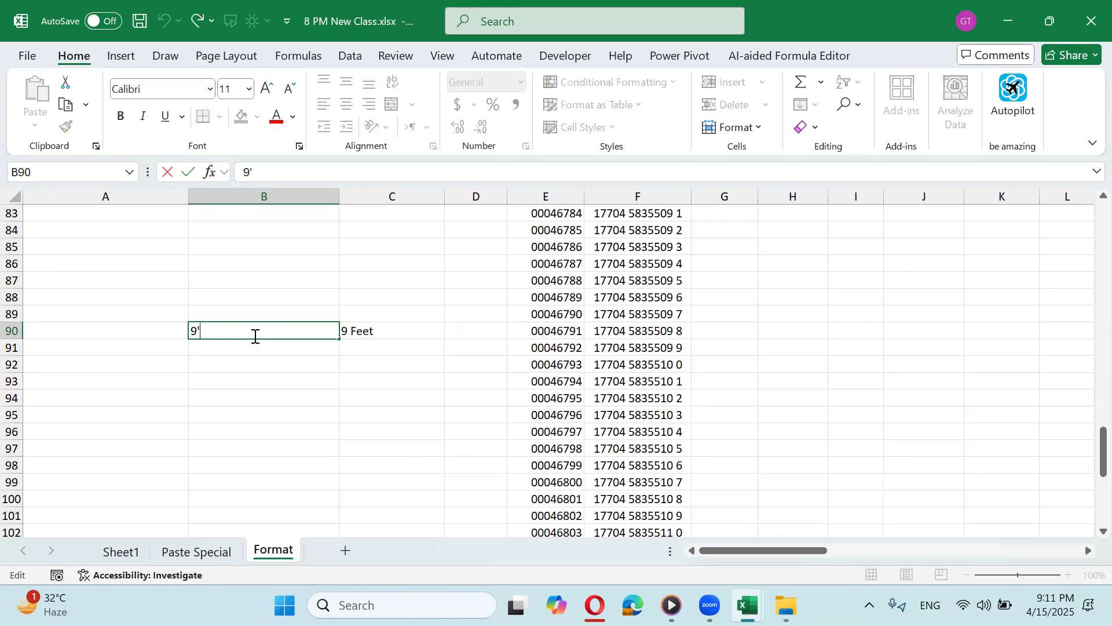
text(.5")
key(ctrl+Return)
key(Up)
key(Down)
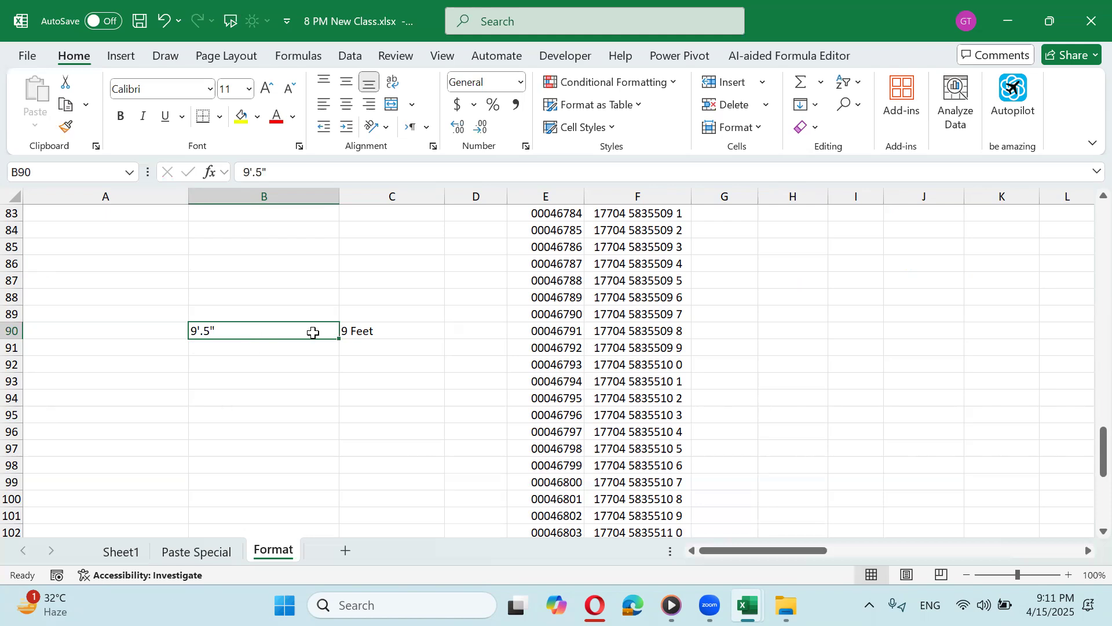
Step: Extend the text in C90 with the inches so it reads "9 Feet 5 inches"
click(405, 333)
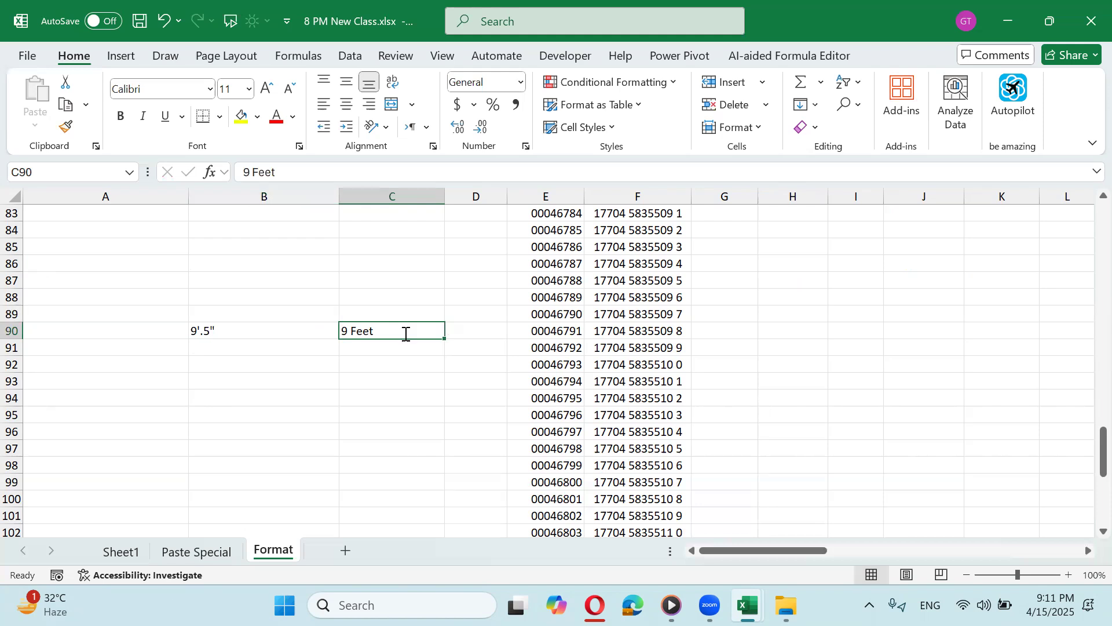
double_click(406, 333)
text(5 inc)
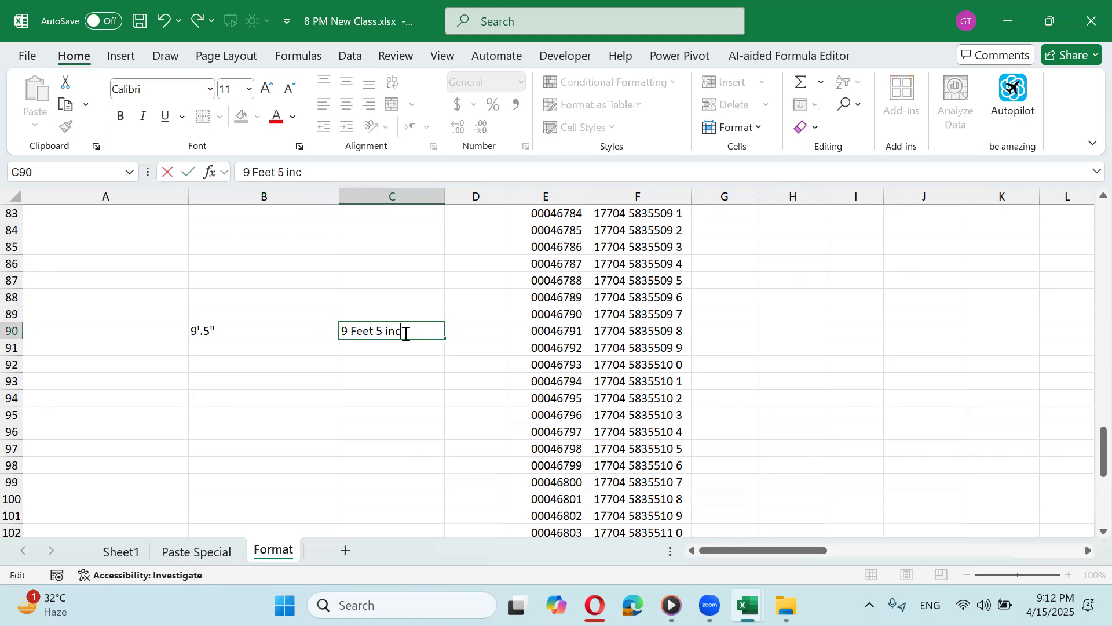
text(hes)
key(Return)
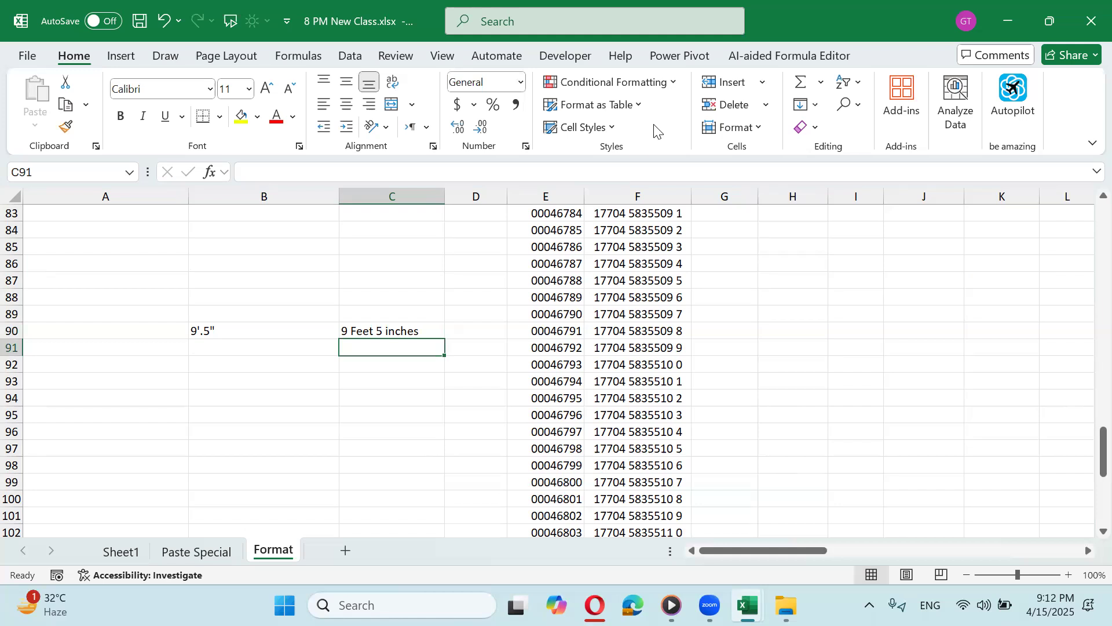
Step: Enter a second feet-and-inches length, 7'.4", in cell B91
click(257, 331)
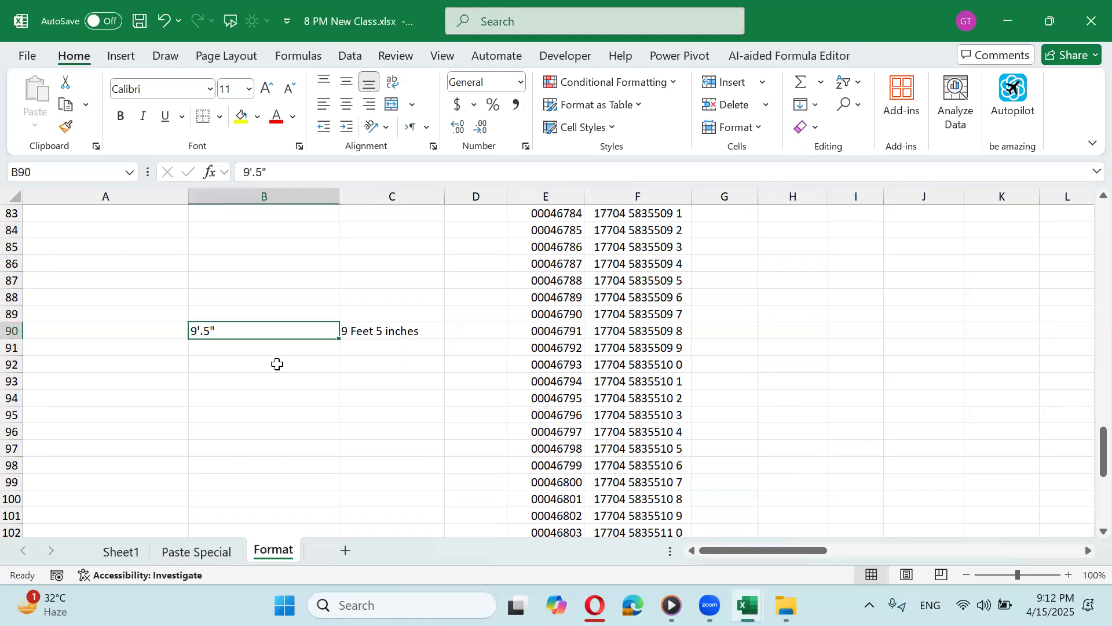
key(Down)
text(7)
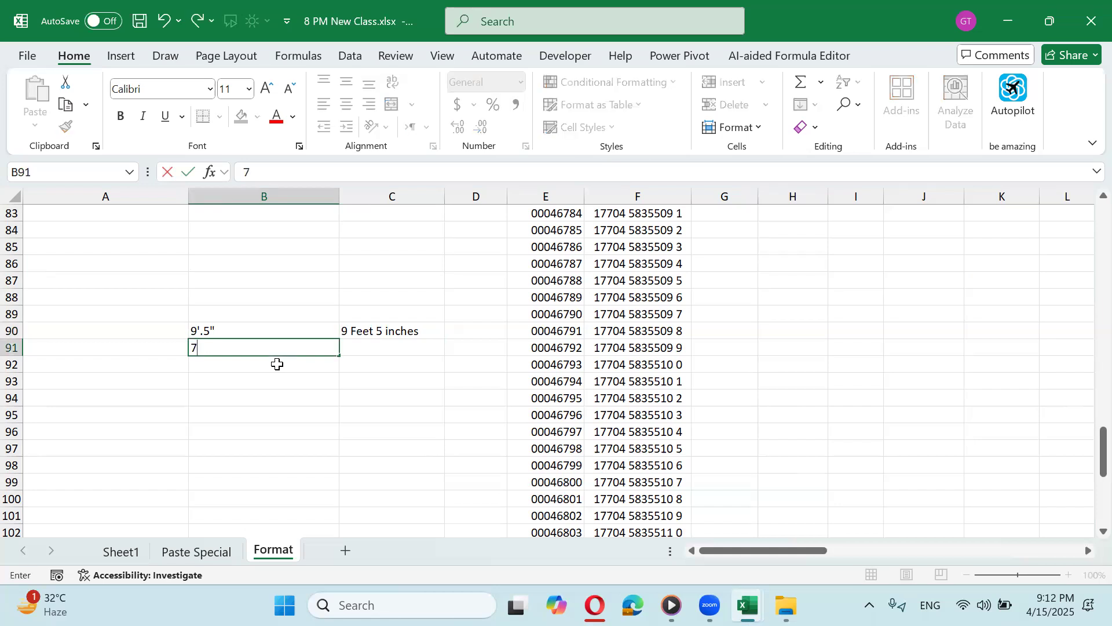
text(.)
text(")
text(')
text(.)
text(%)
key(BackSpace)
text(4)
key(Return)
key(Return)
Step: Try to total the two lengths in B93 with =SUM(B90:B91)
text(=SUM()
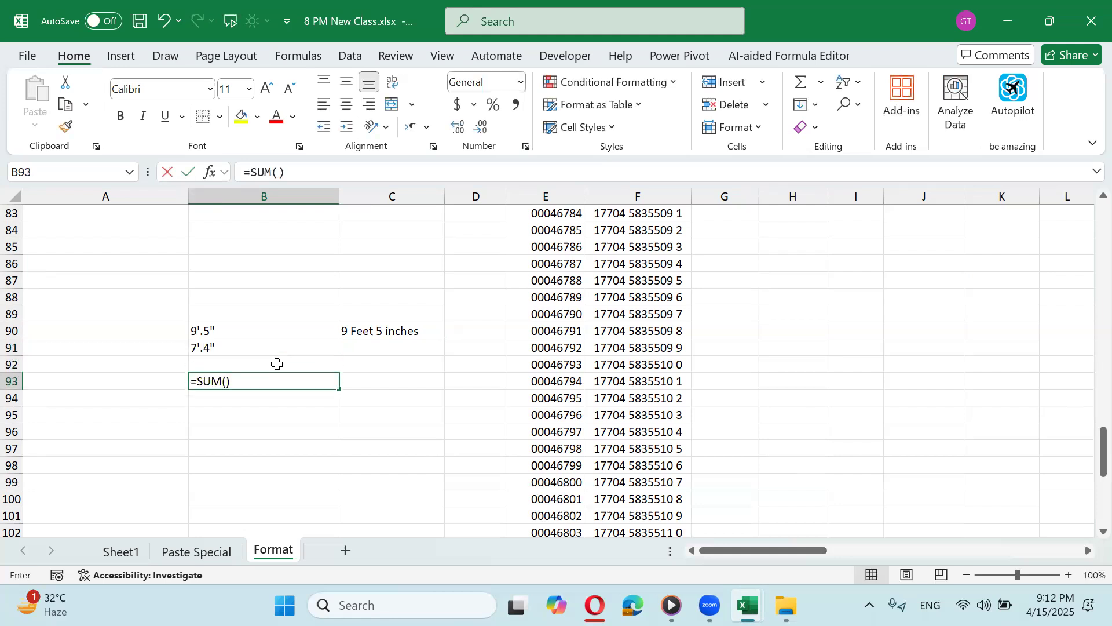
key(Up)
key(Up)
key(shift+Up)
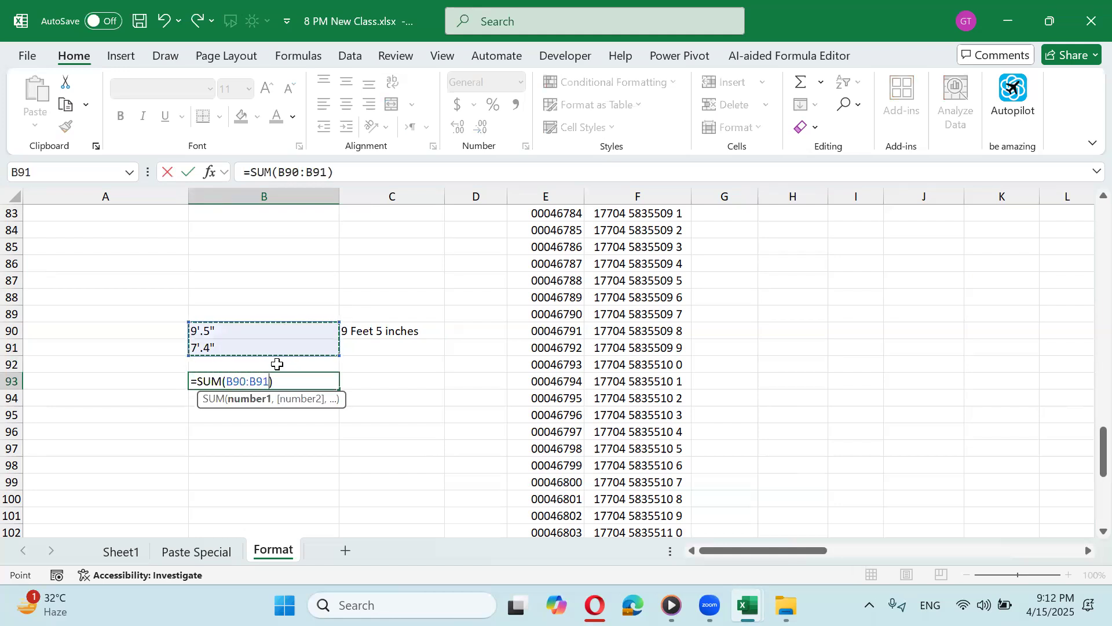
key(Return)
key(Up)
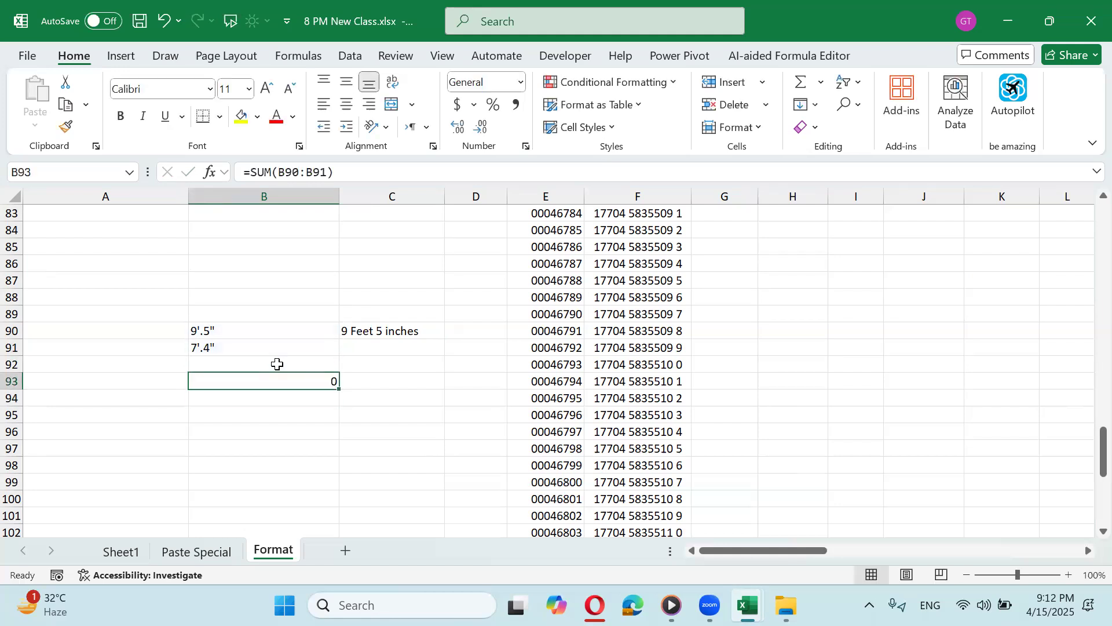
Step: Replace the formula in B93 with the direct addition =B91+B90
text(=)
key(Up)
key(Up)
text(+)
key(Up)
key(Up)
key(Up)
key(Up)
key(Down)
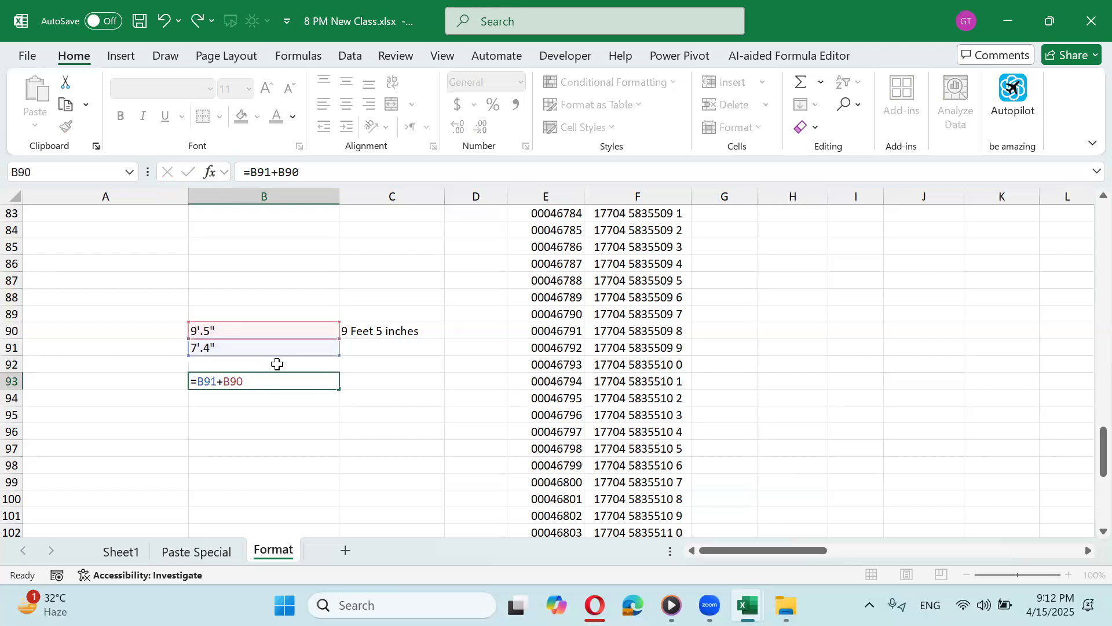
key(Return)
Step: Clear the typed lengths and the formula from B90:B93
key(Up)
key(Up)
key(Up)
key(Up)
key(shift+Down)
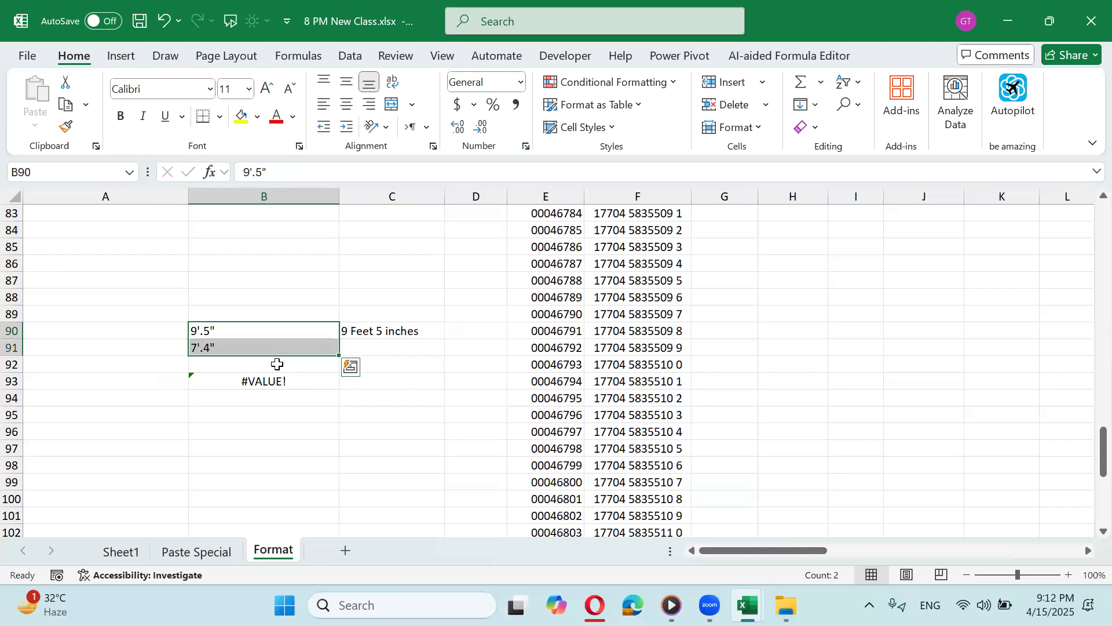
key(shift+Down)
key(shift+Down)
key(Delete)
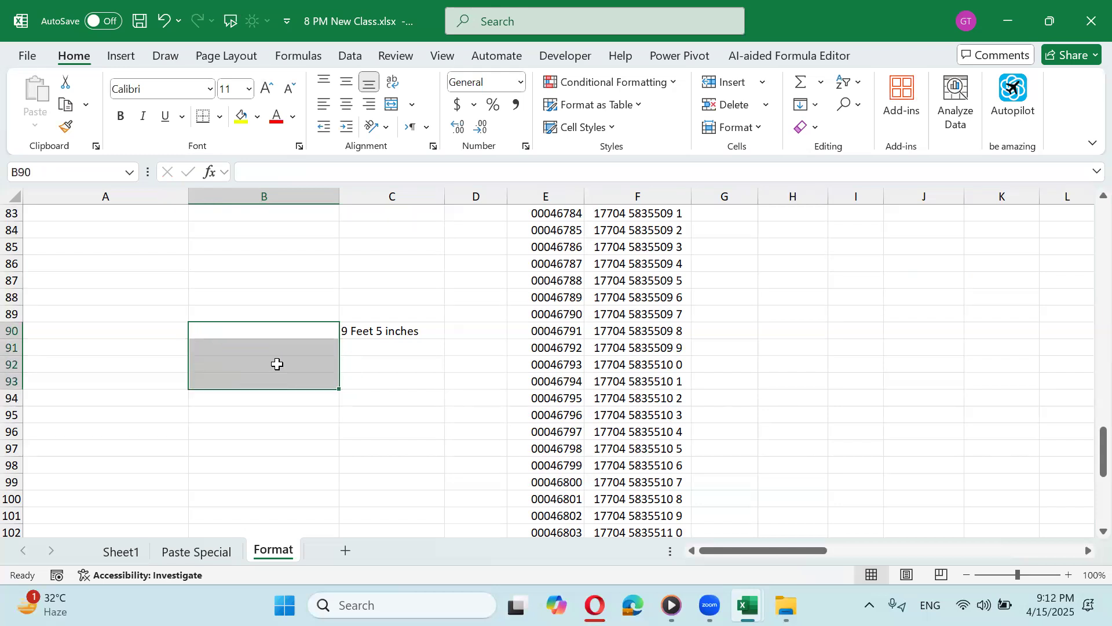
Step: Try to apply the custom number format 0'.0" to the cells B87:B97
key(Up)
key(Up)
key(Up)
key(shift+Down)
key(shift+Down)
key(shift+Down)
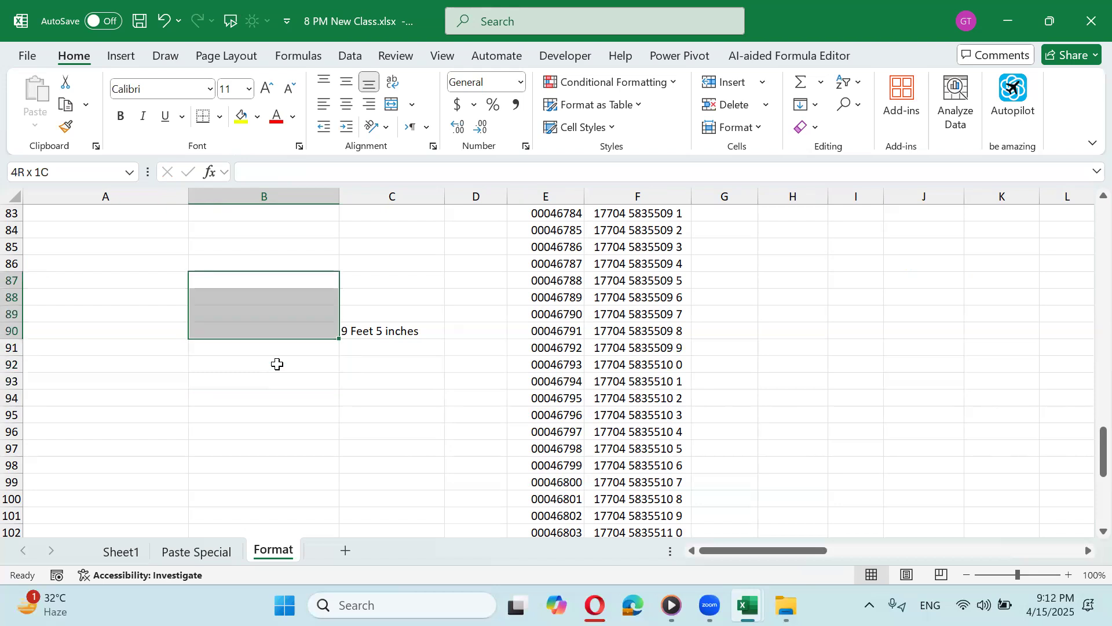
key(shift+Down)
key(shift+Down)
key(shift+Down)
key(shift+Down)
key(shift+Down)
key(shift+Down)
key(shift+Down)
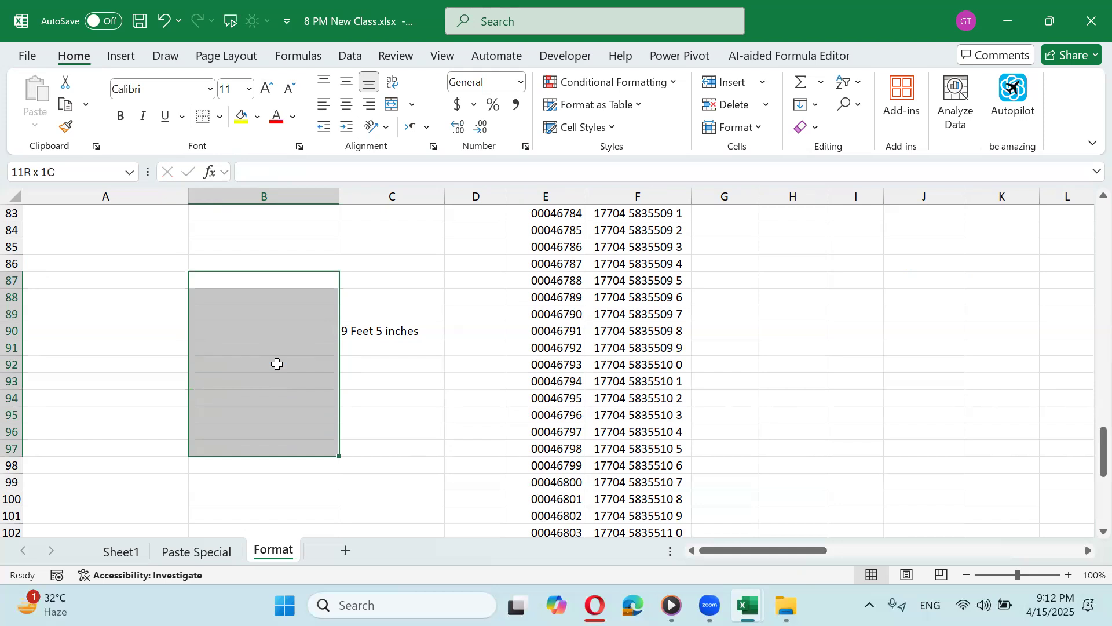
key(ctrl+1)
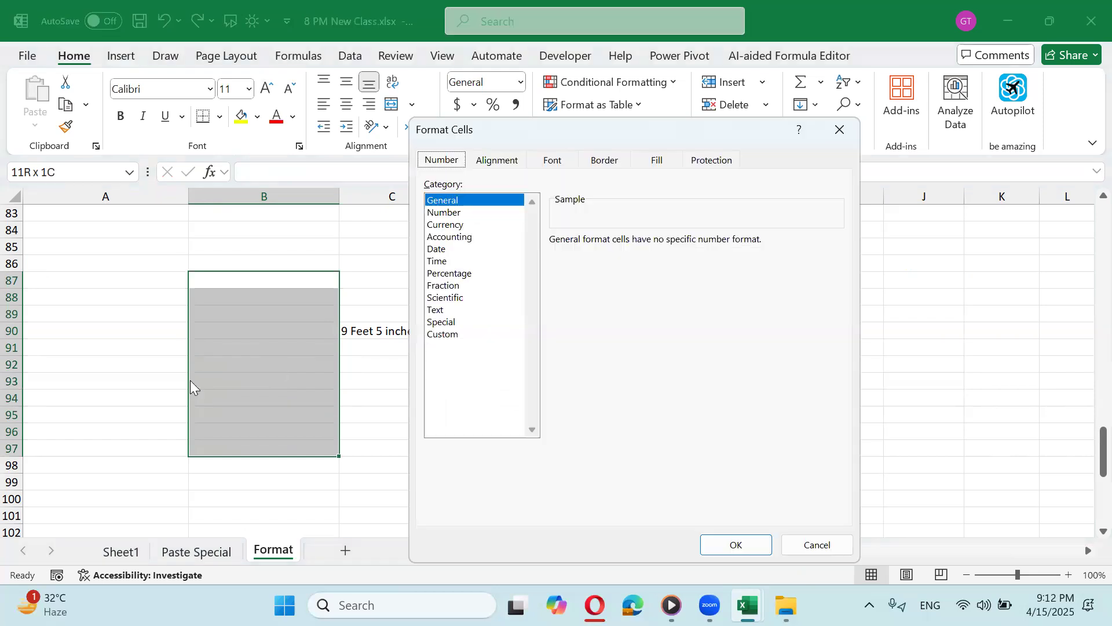
click(442, 335)
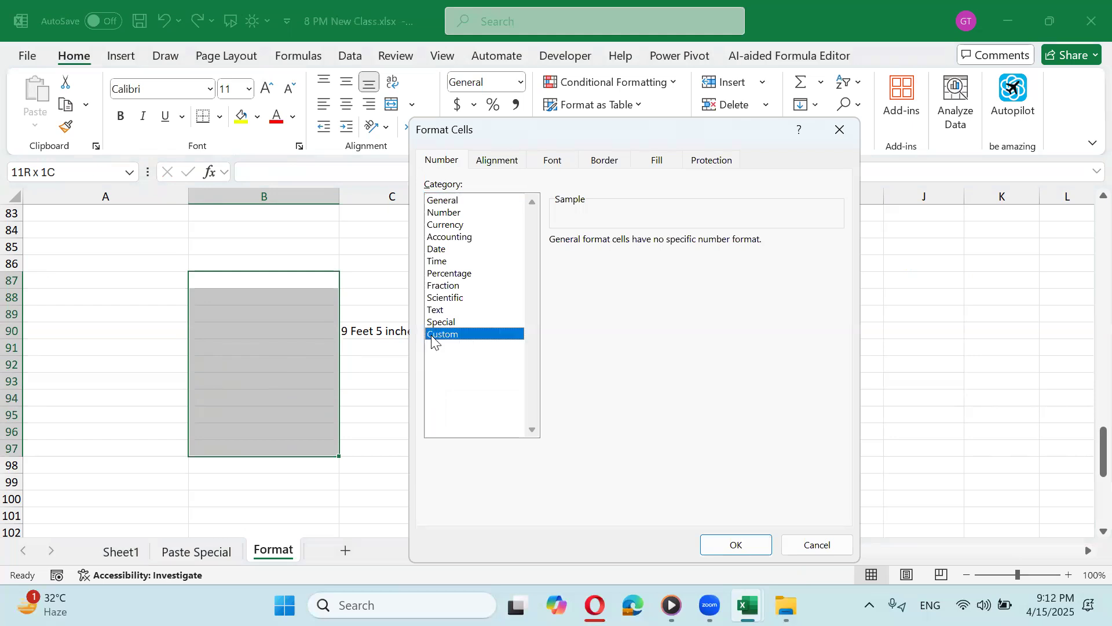
double_click(602, 251)
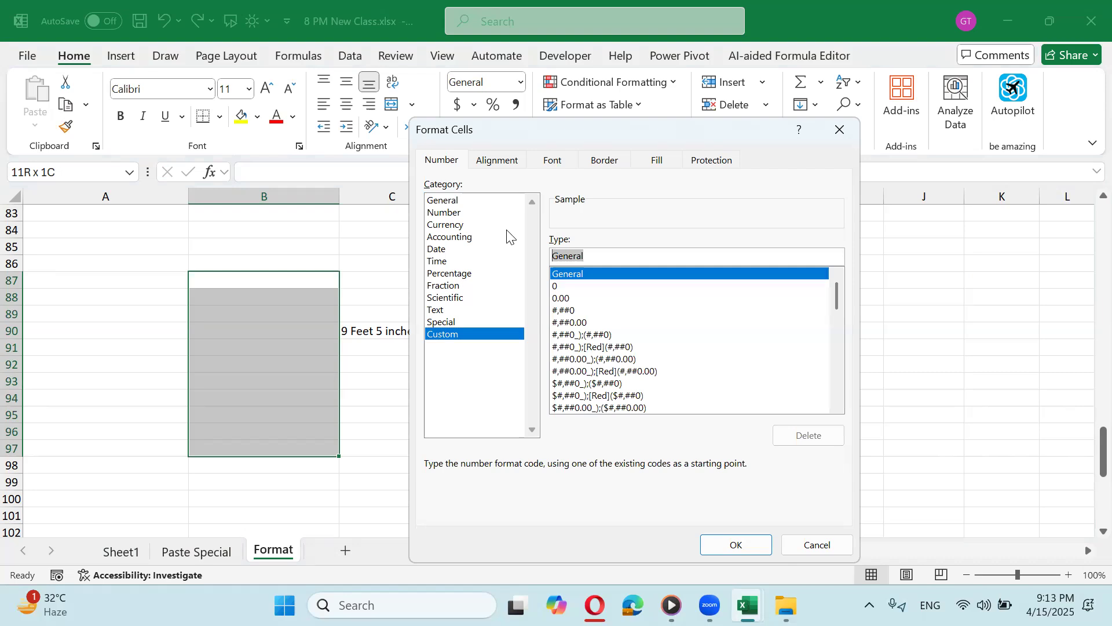
text(0)
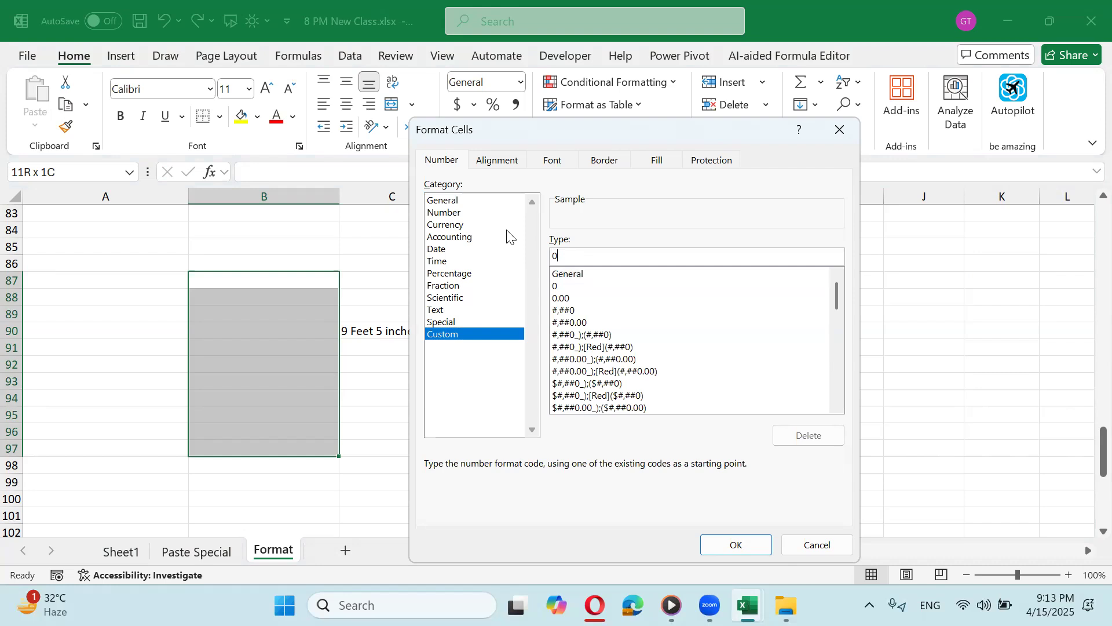
text(")
key(BackSpace)
text('.0)
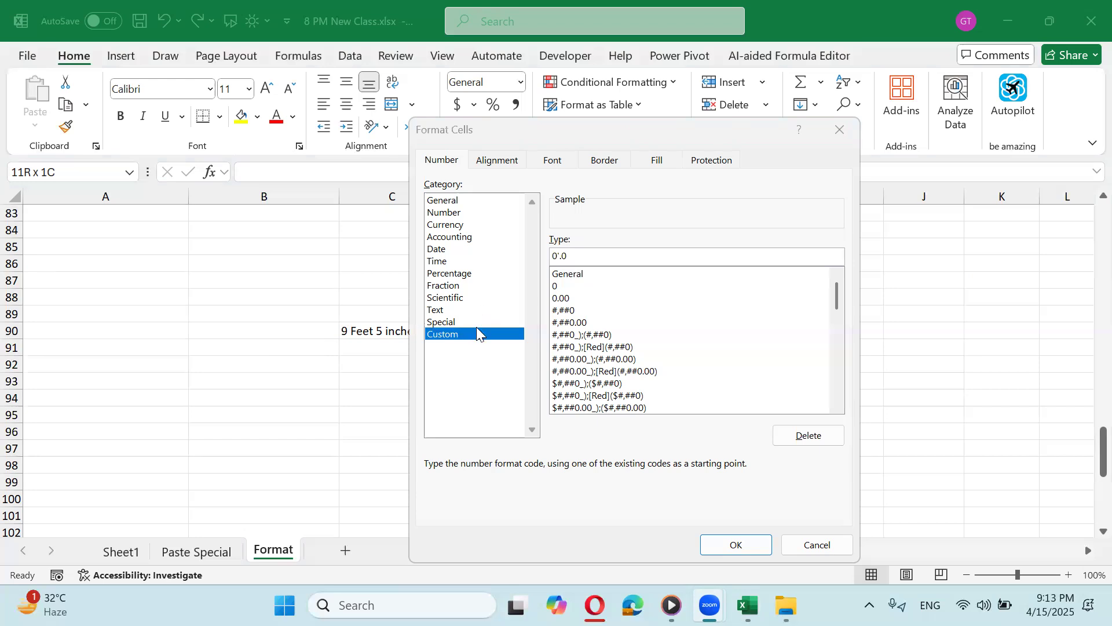
click(573, 254)
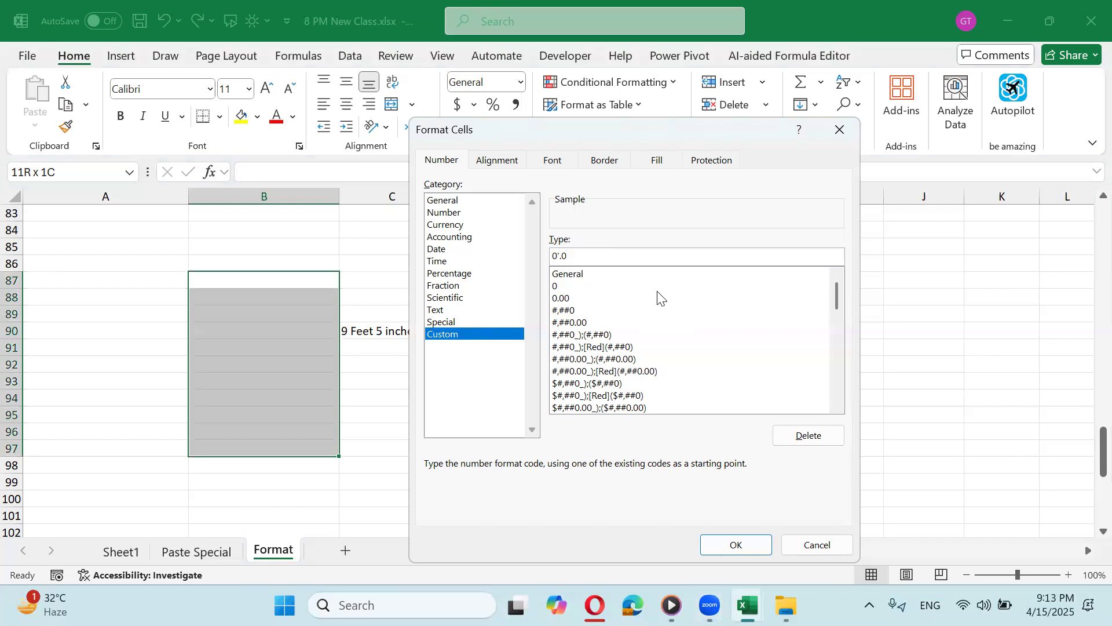
key(BackSpace)
click(737, 547)
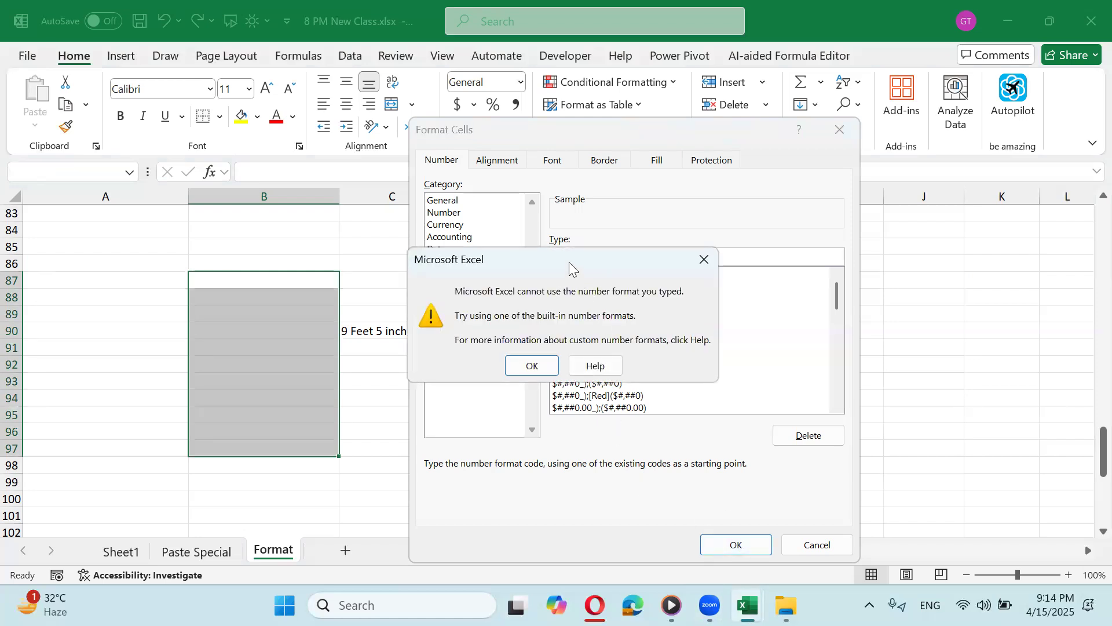
drag(569, 262, 631, 319)
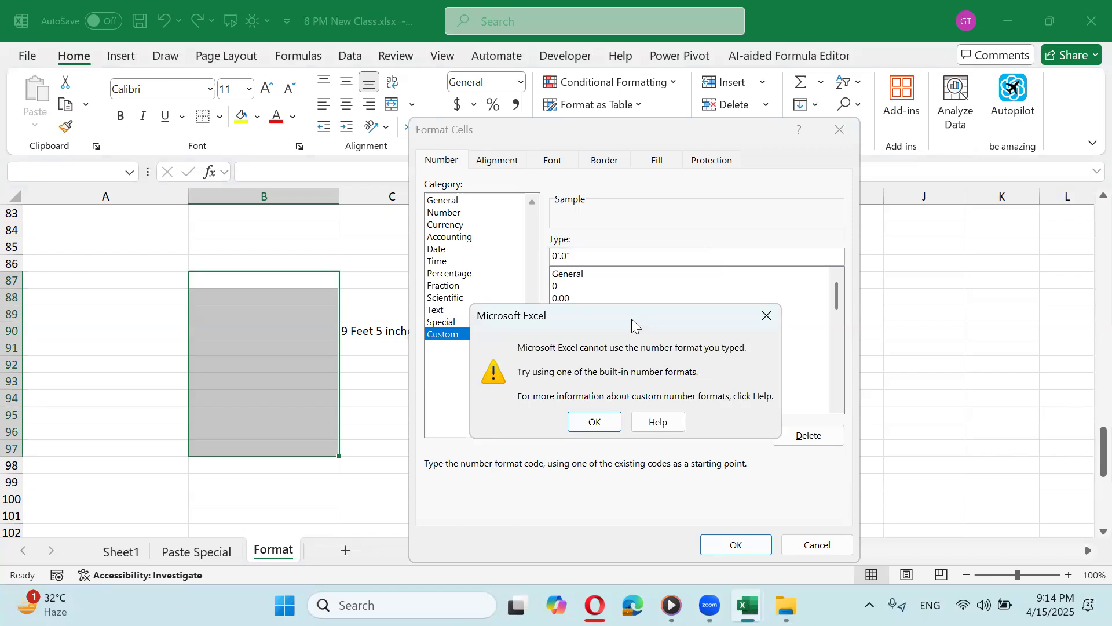
click(766, 316)
Step: Escape the inch mark in the format code with a backslash, giving 0'.0\", and apply it to B87:B97
click(558, 256)
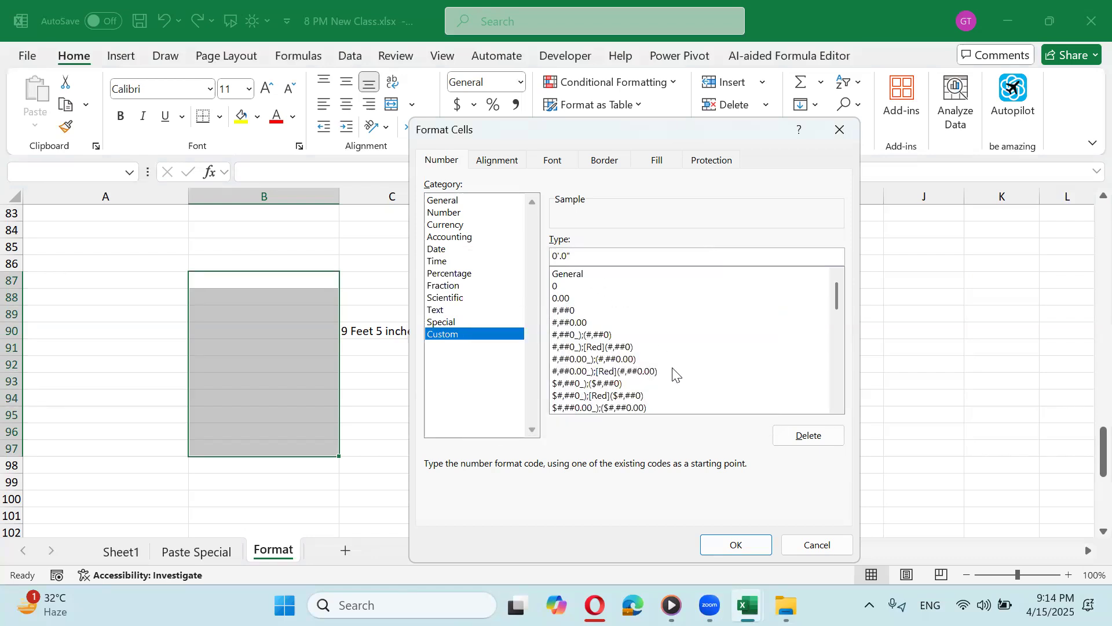
text(")
key(BackSpace)
key(Right)
text(")
key(BackSpace)
text(\)
click(735, 544)
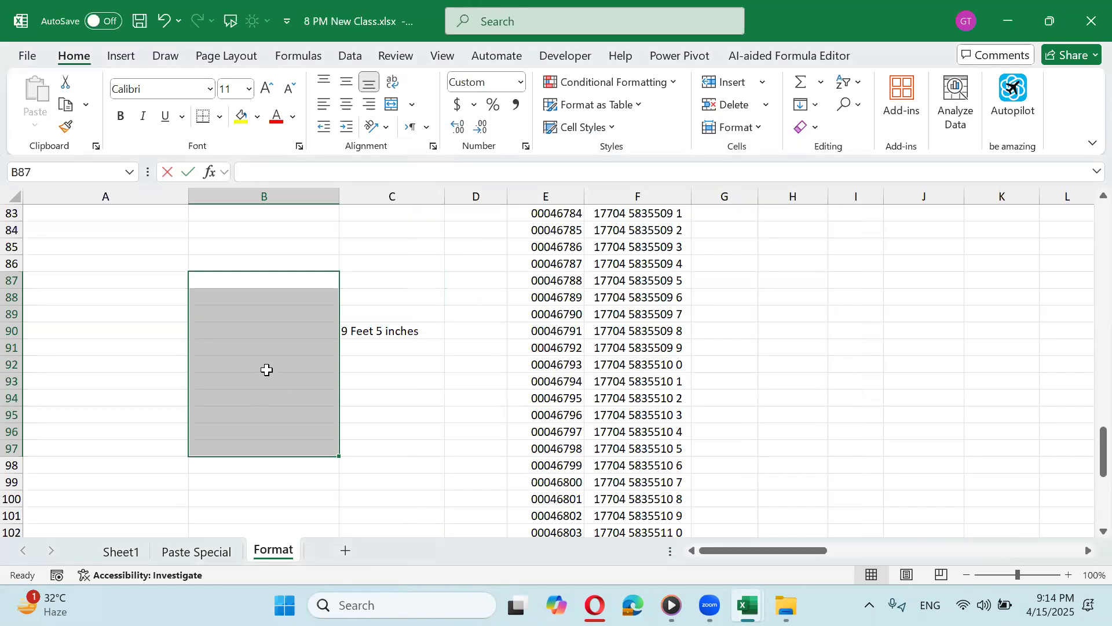
Step: Enter the plain numbers 7.4, 9.4, 7.5, 7.3 and 6.4 down cells B87 to B91
text(7.4)
key(Return)
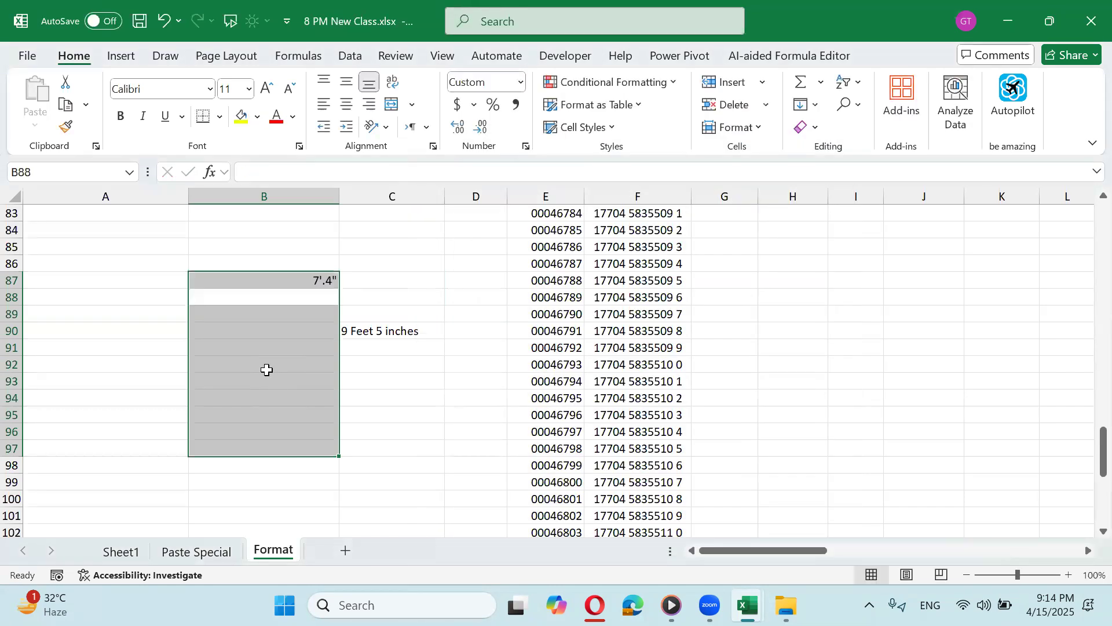
text(9.4)
key(Return)
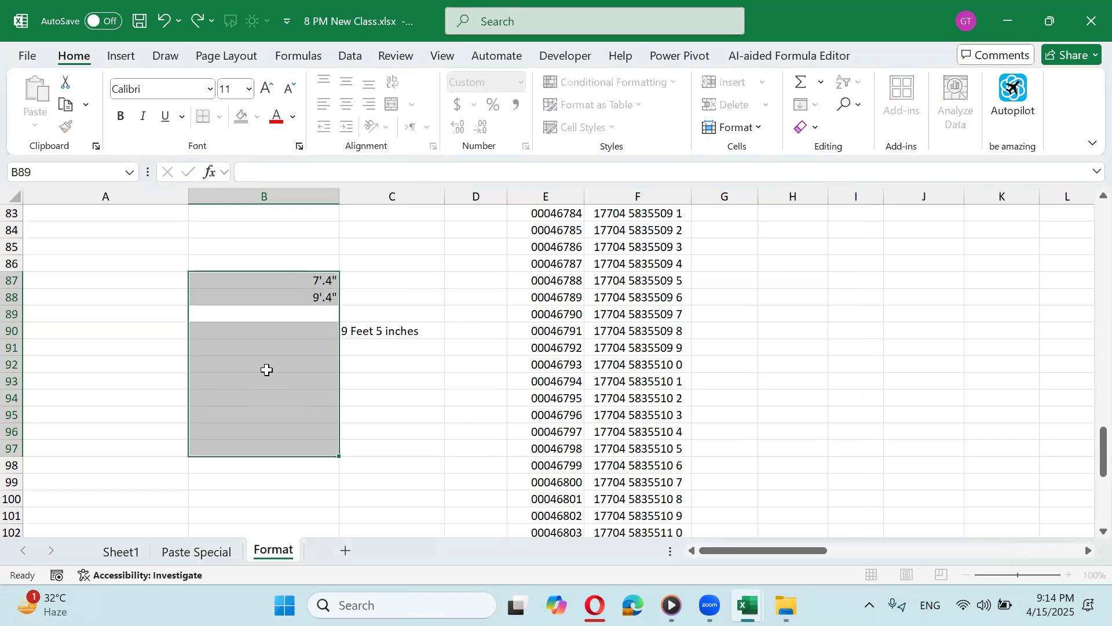
text(7'.)
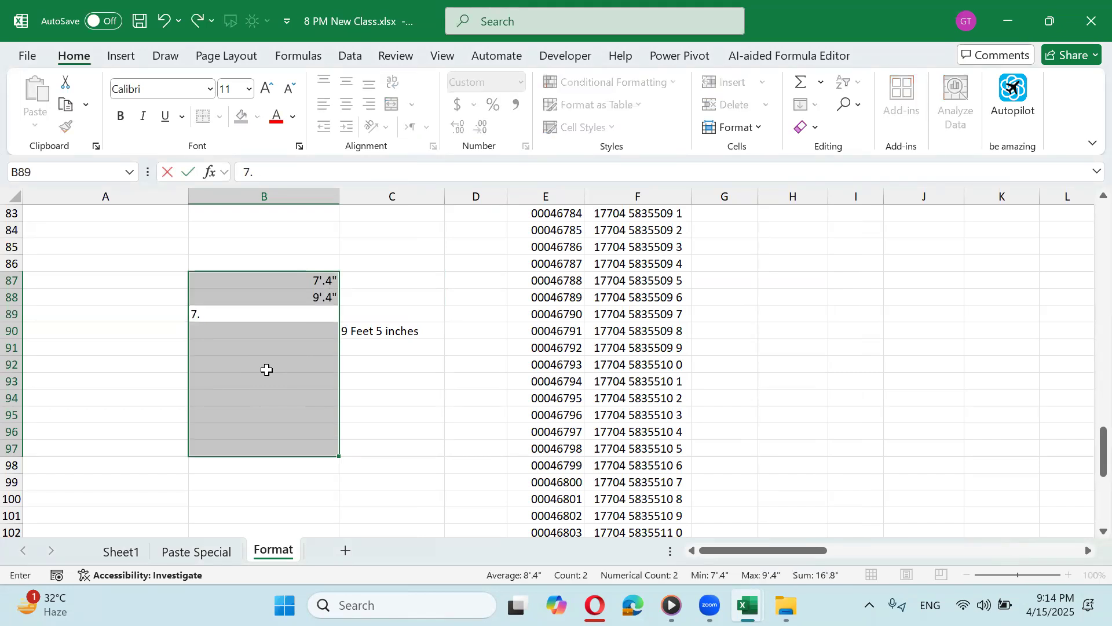
text(5)
key(Return)
text(7.3)
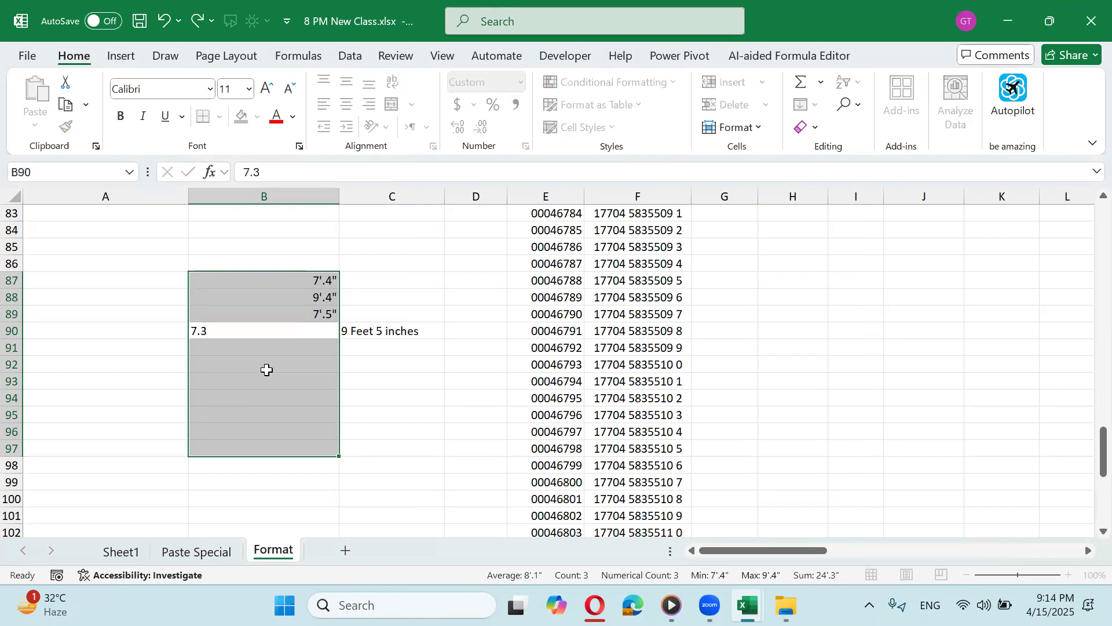
key(Return)
text(6.4)
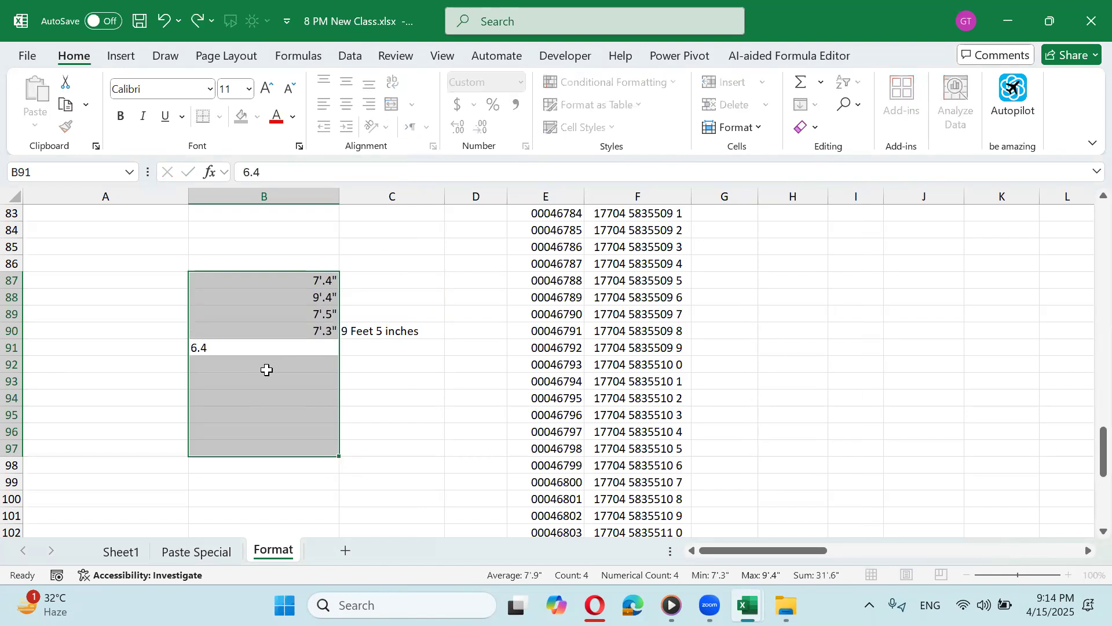
key(Return)
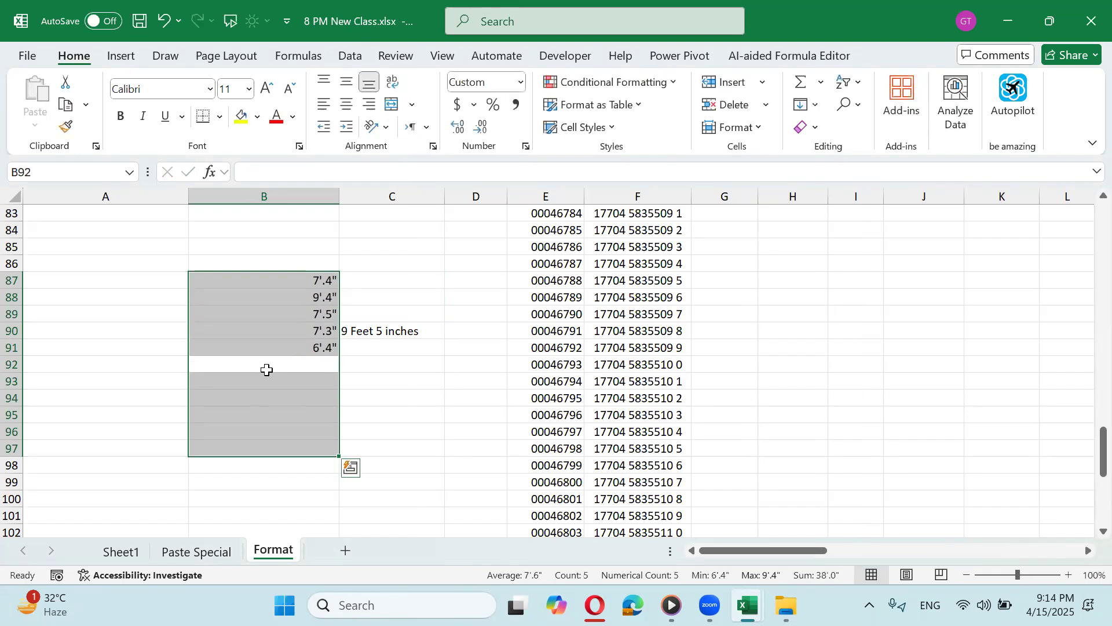
Step: Total the lengths in B93 with =SUM(B87:B92) and make the total bold
key(Down)
key(alt+equal)
key(ctrl+Return)
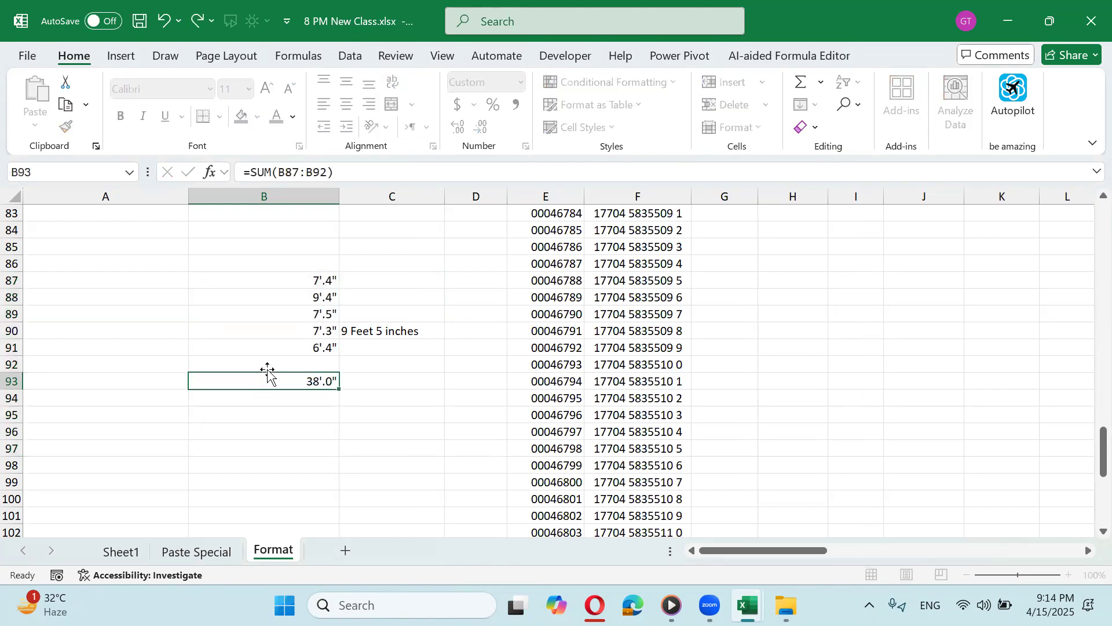
key(ctrl+b)
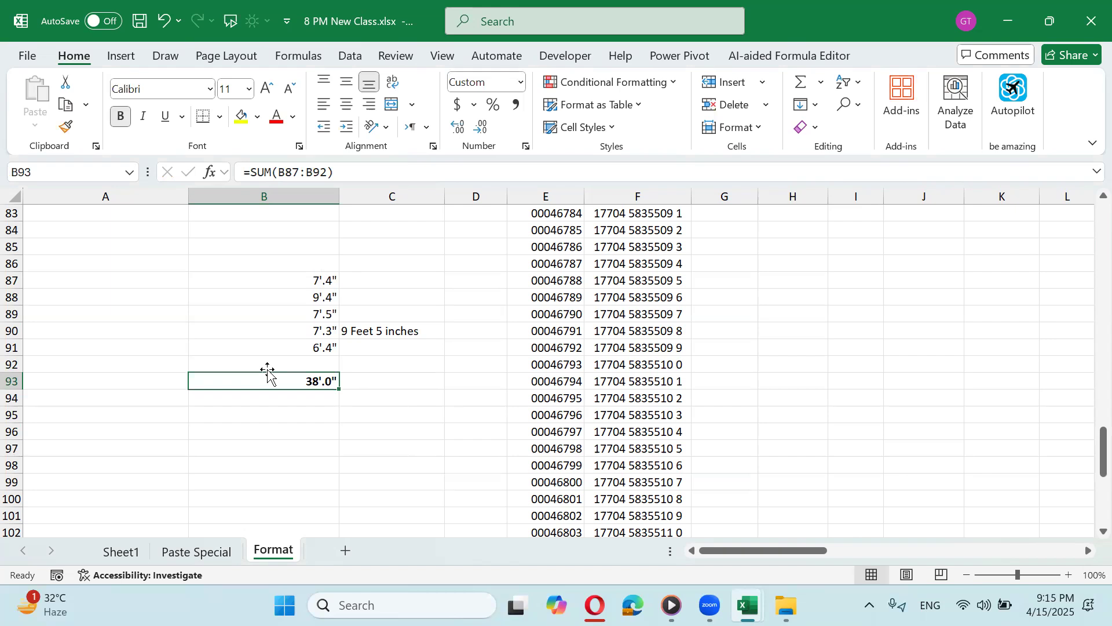
Step: Enter the plain number 6.4 in the empty cell B92, just above the total
key(Up)
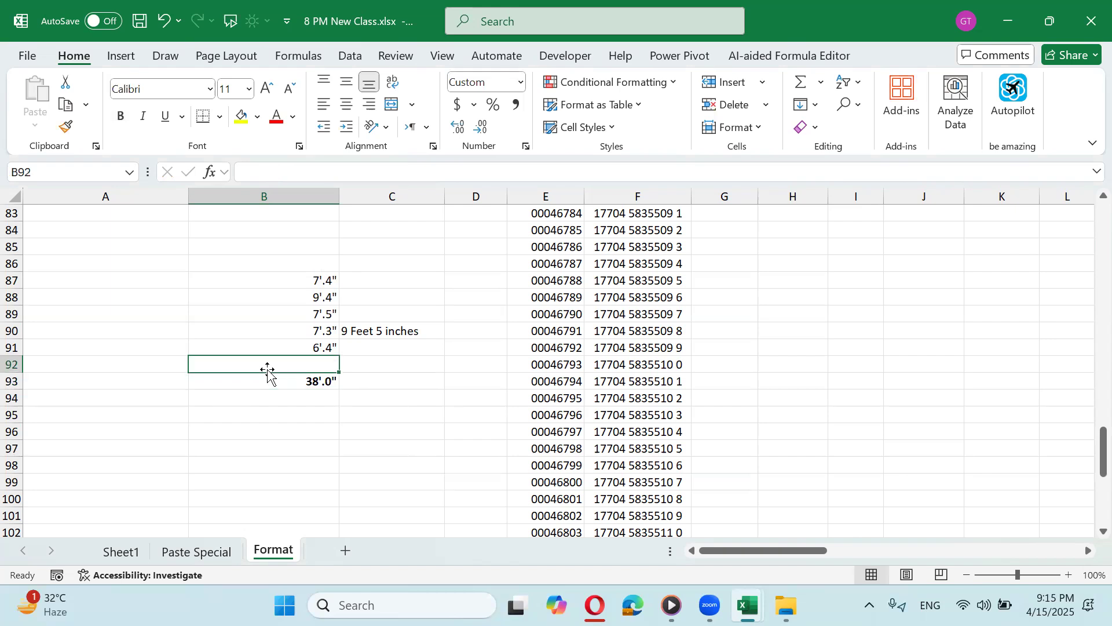
text(6.4)
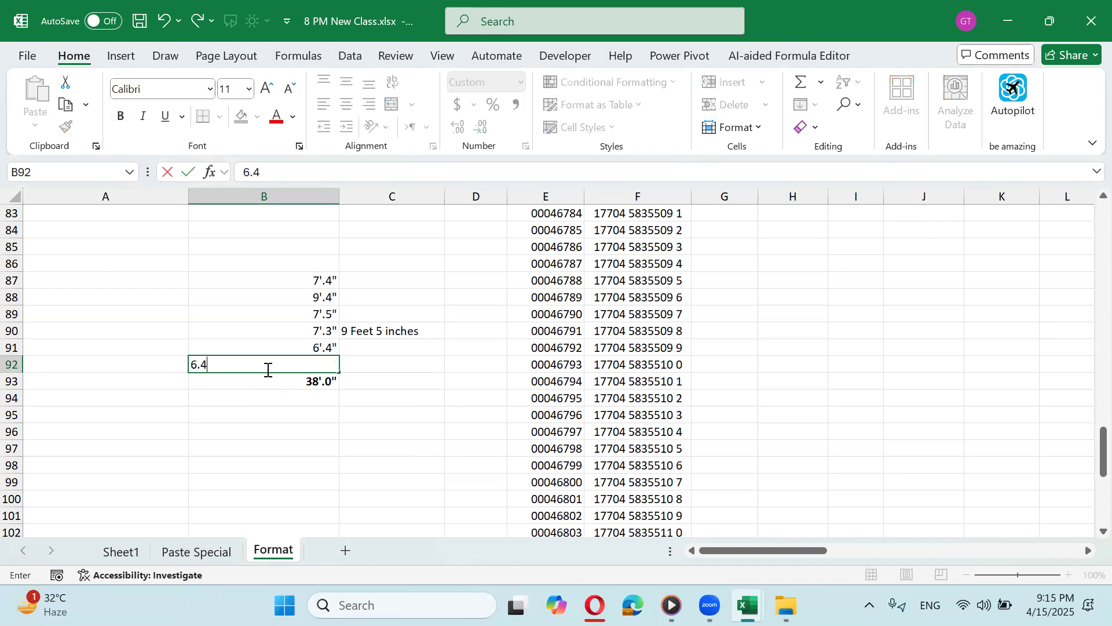
key(Return)
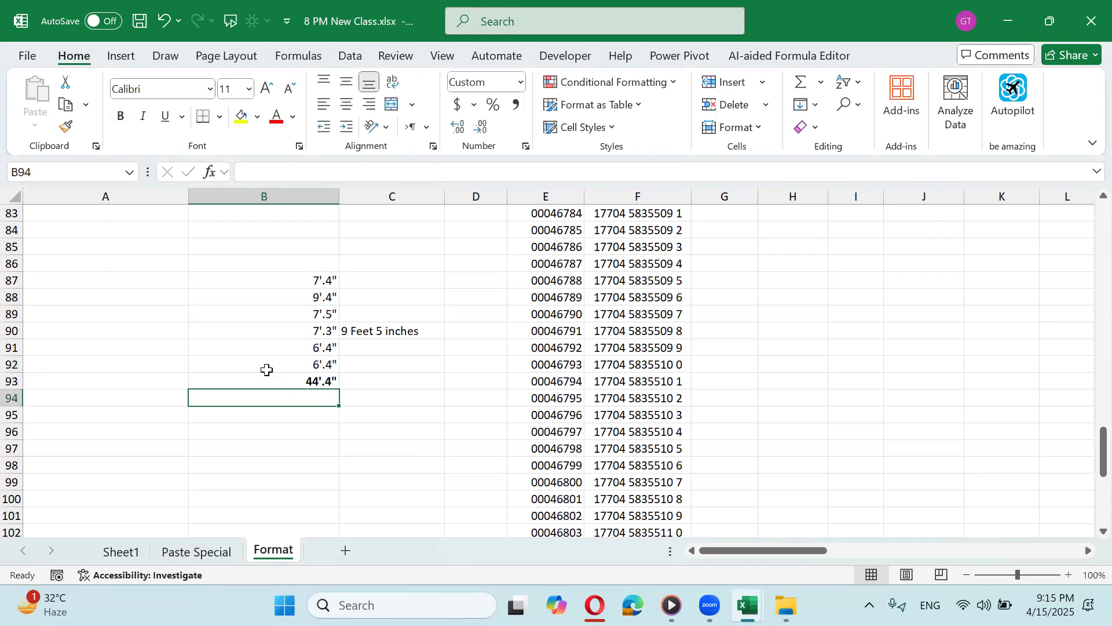
Step: Examine the feet-and-inches values and their total in B87:B93
key(Up)
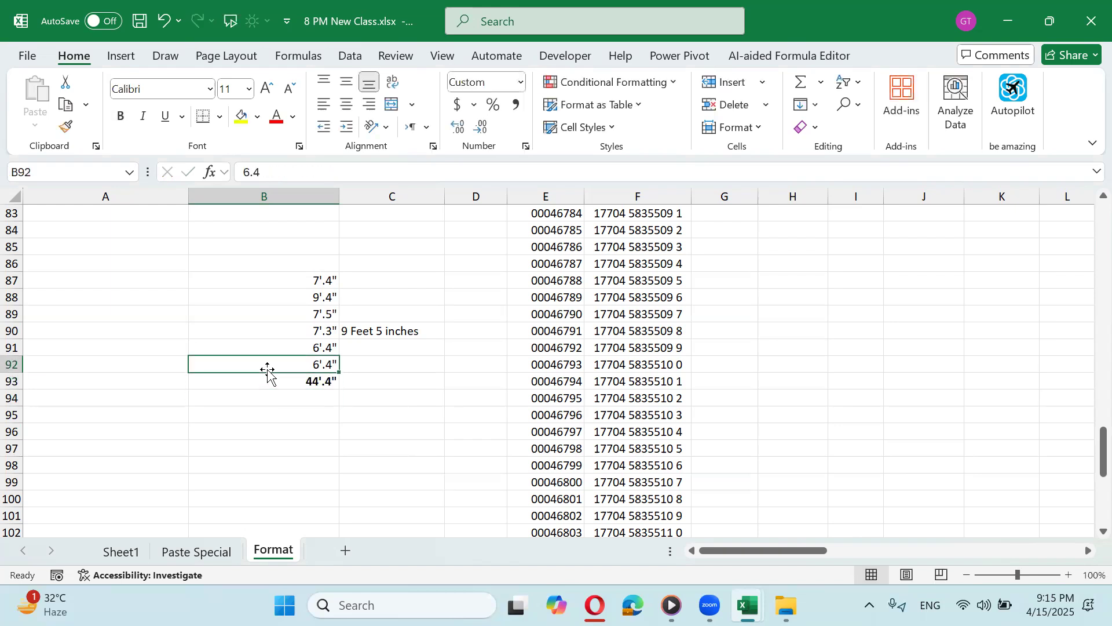
key(Up)
key(Up)
key(Up)
key(Up)
key(Up)
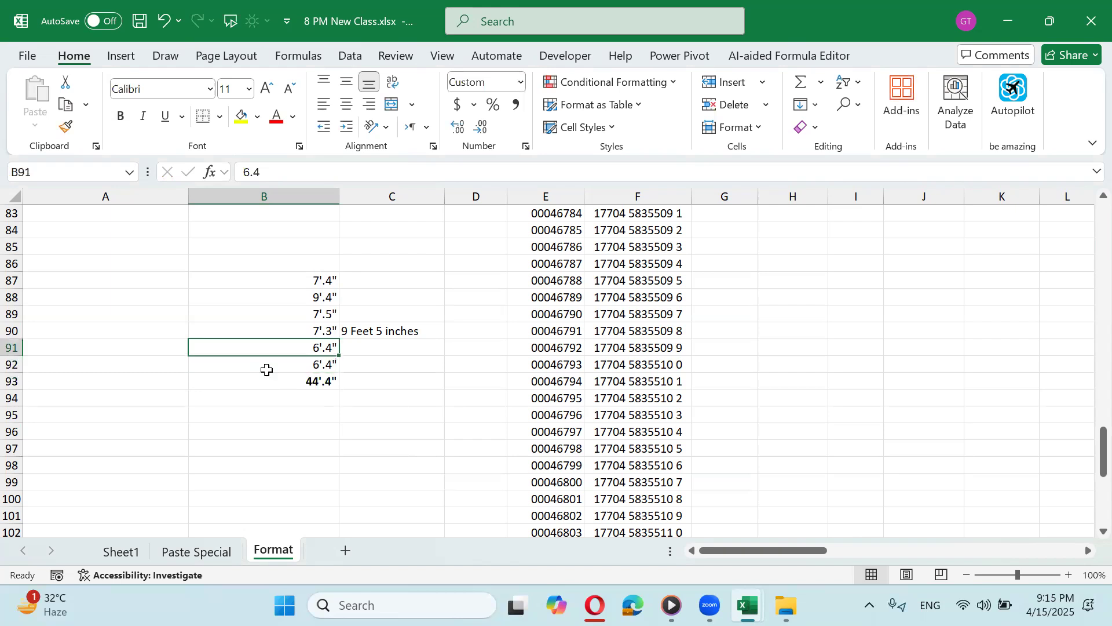
key(shift+Down)
key(shift+Down)
key(shift+Down)
key(shift+Down)
key(shift+Down)
key(shift+Down)
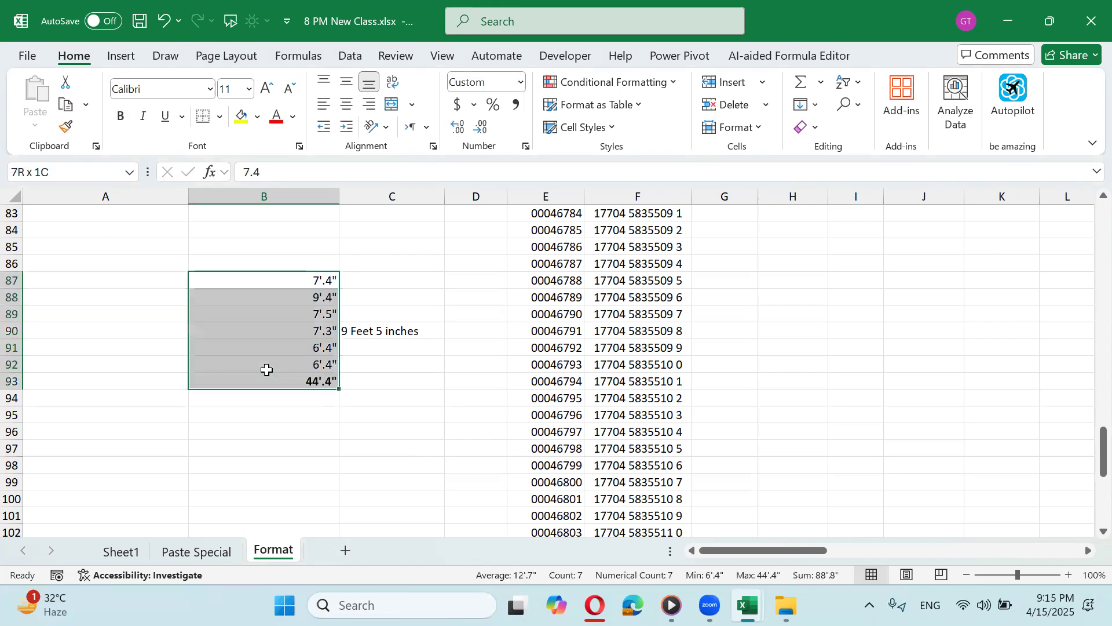
Step: Review the custom formatting codes in A52:A59, ending with the semicolon code and its description in B59
key(Up)
key(Up)
key(Up)
key(Up)
key(Up)
key(Up)
key(Up)
key(Up)
key(Up)
key(Up)
key(Up)
key(Up)
key(Up)
key(Up)
key(Up)
key(Up)
key(Up)
key(Up)
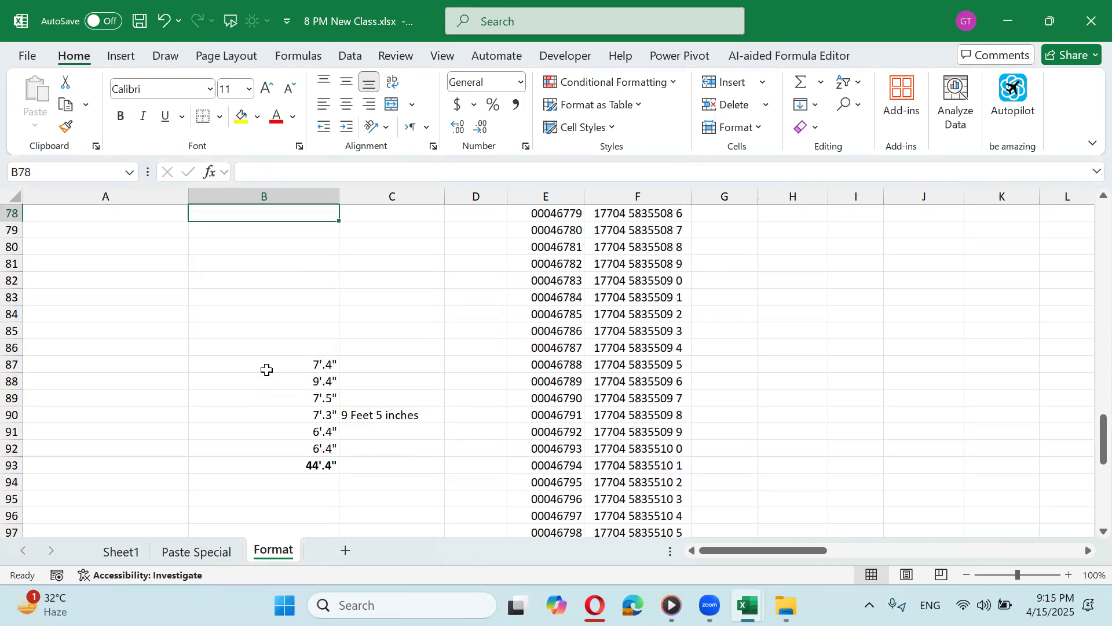
key(Left)
key(Up)
key(Up)
key(Up)
key(Up)
key(Up)
key(Up)
key(Up)
key(Up)
key(Up)
key(Up)
key(Up)
key(Up)
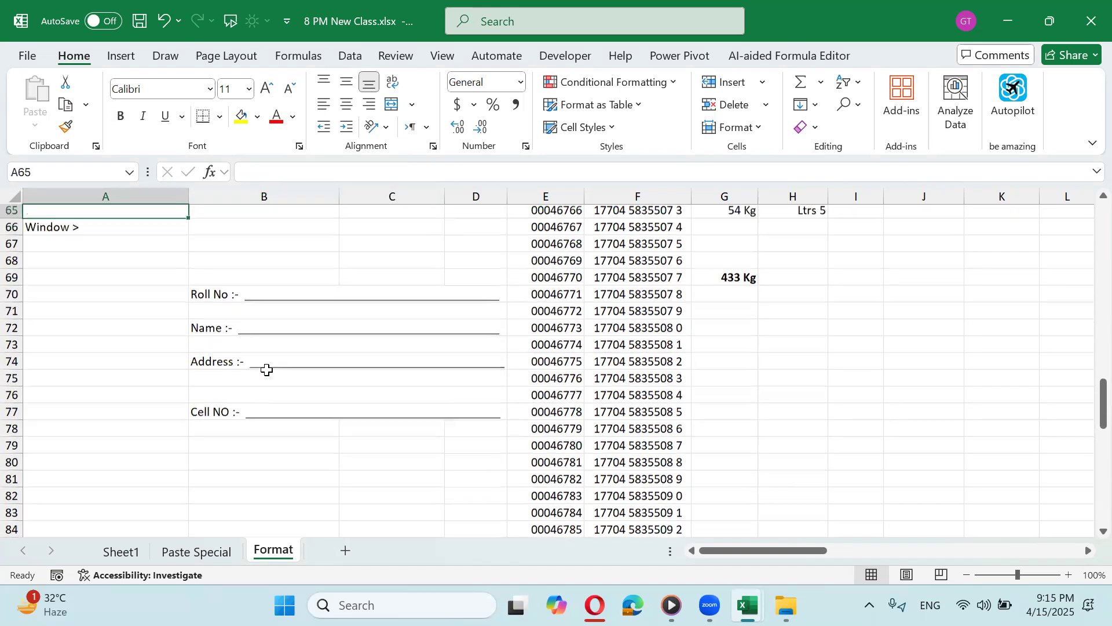
key(Up)
key(Up)
key(Up)
key(Up)
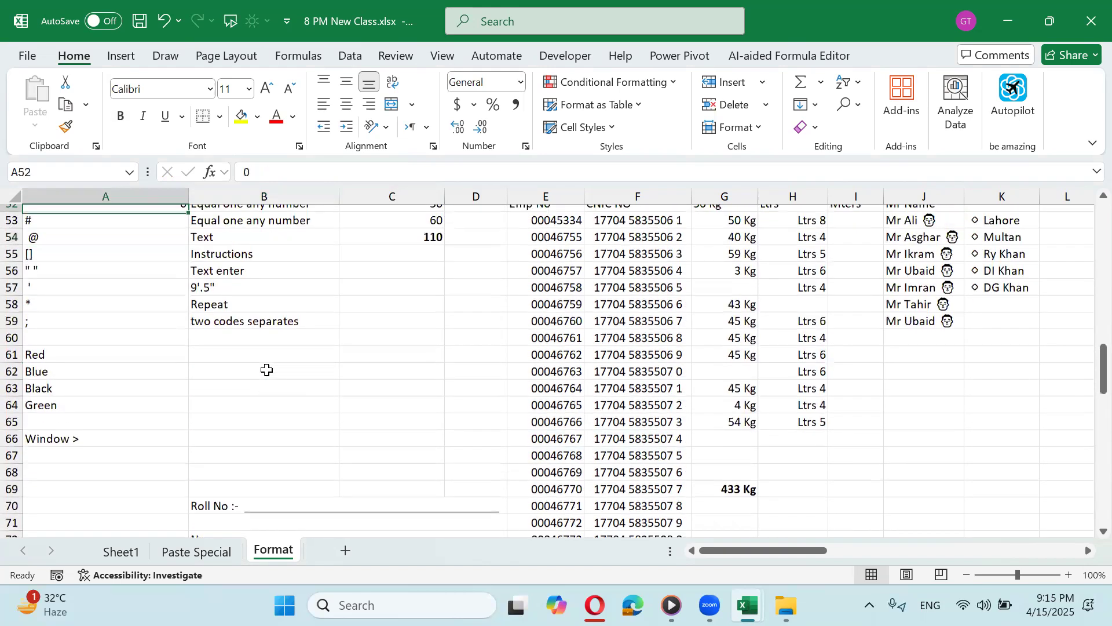
key(Up)
key(shift+Down)
key(shift+Down)
key(shift+Down)
key(shift+Down)
key(shift+Down)
key(shift+Down)
key(shift+Down)
key(shift+Down)
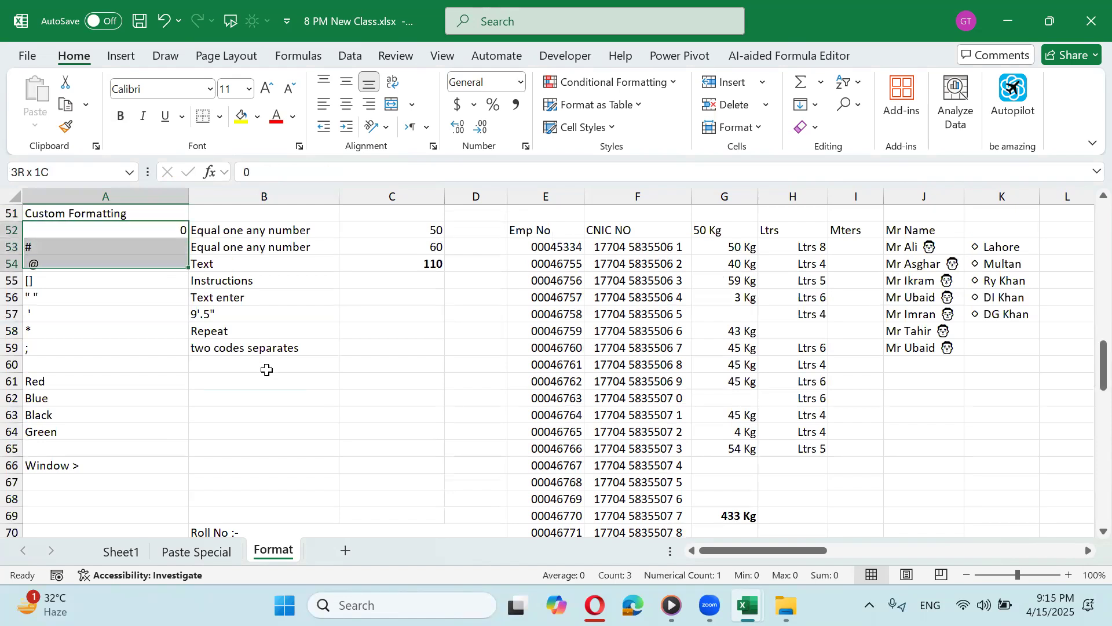
key(shift+Up)
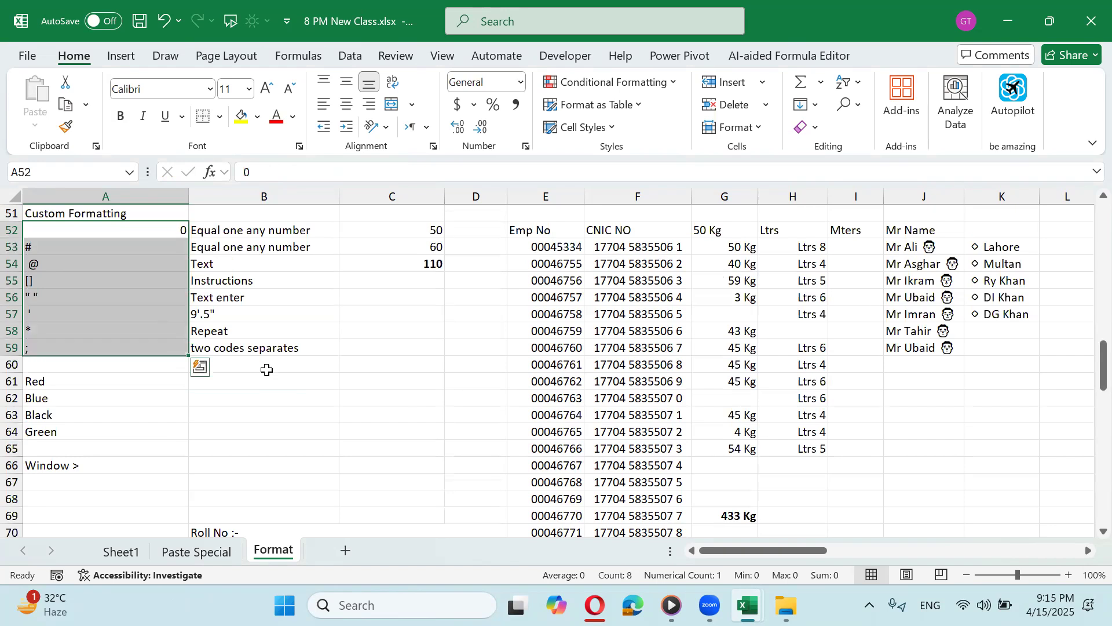
key(Down)
key(Down)
key(Down)
key(Down)
key(Down)
key(Down)
key(Down)
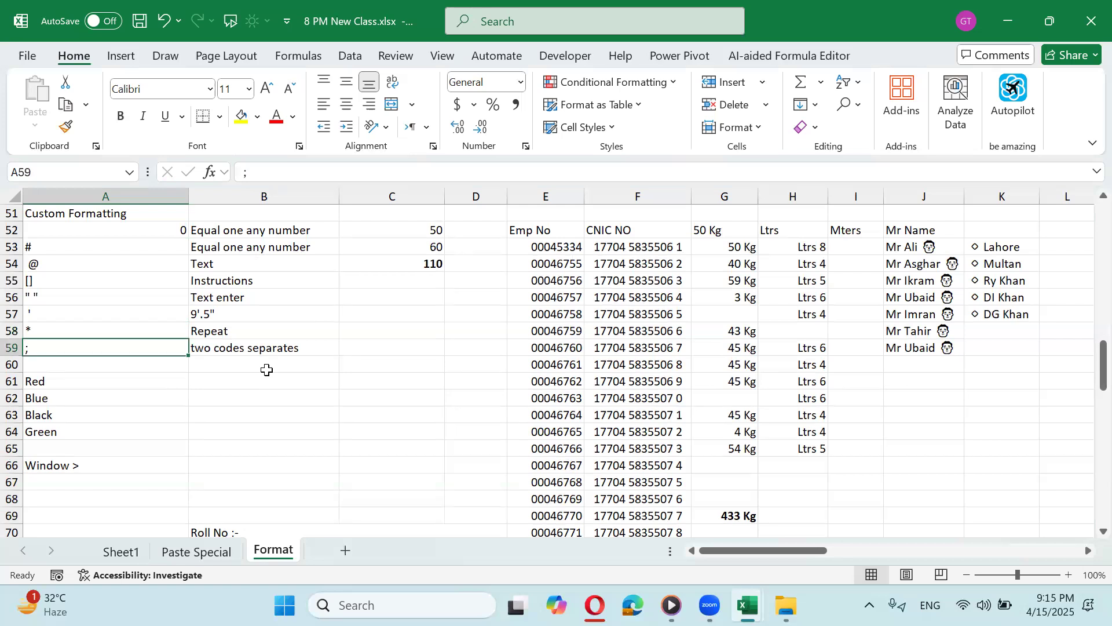
key(Right)
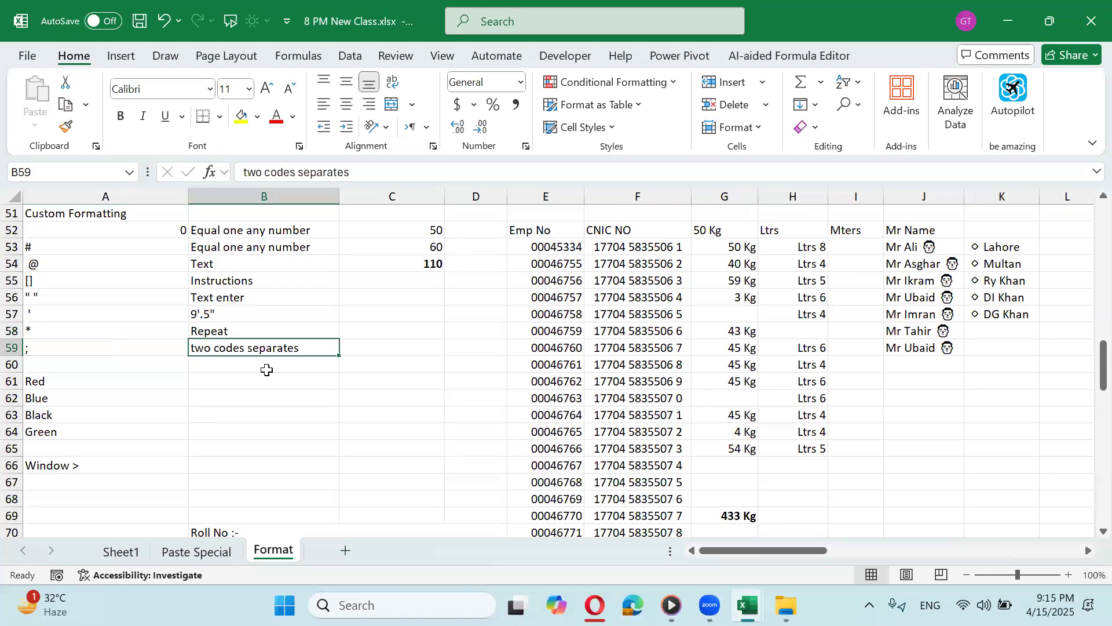
key(Right)
key(Right)
key(Right)
key(Right)
key(Right)
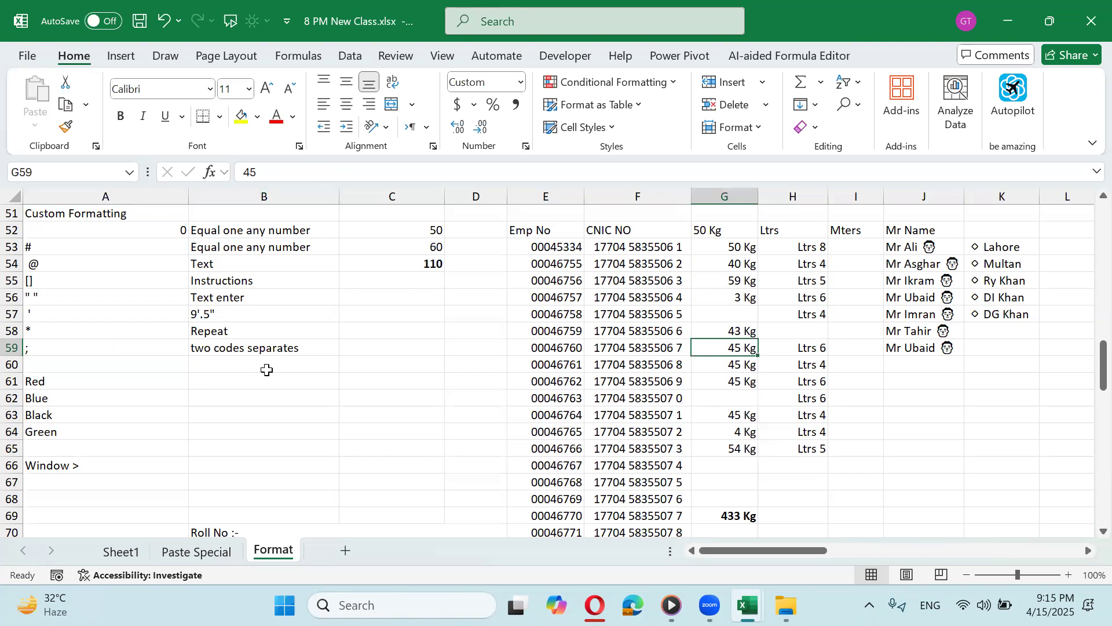
Step: Enter the column heading Marks in cell B96, below the feet-and-inches total
key(Left)
key(Left)
key(Down)
key(Down)
key(Down)
key(Down)
key(Down)
key(Down)
key(Down)
key(Down)
key(Down)
key(Down)
key(Down)
key(Down)
key(Down)
key(Down)
key(Down)
key(Down)
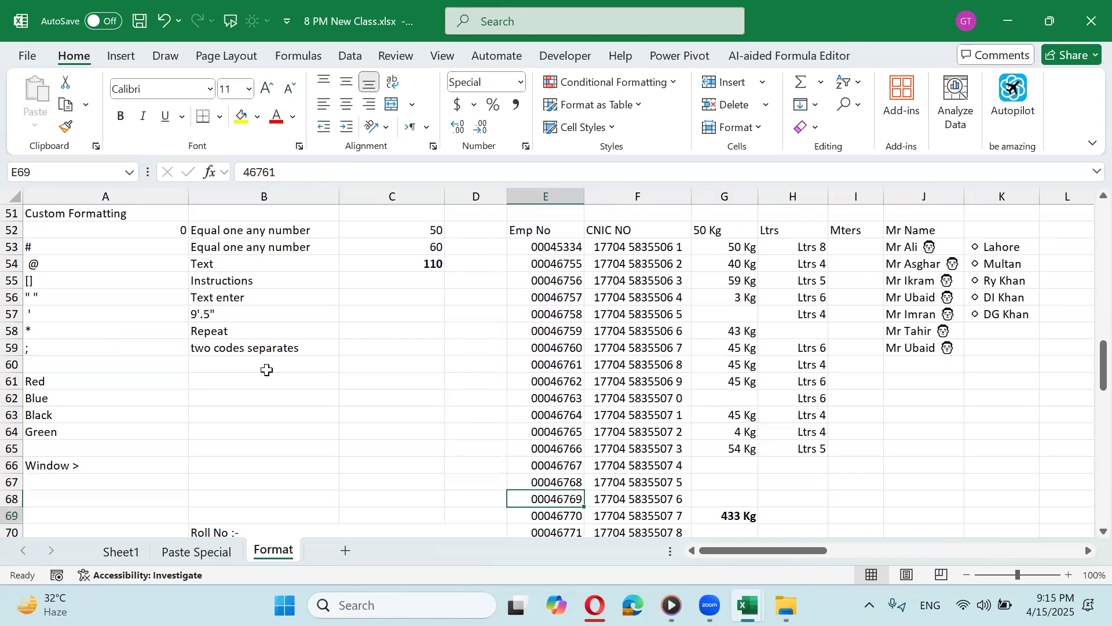
key(Down)
key(Down)
key(Down)
key(Down)
key(Down)
key(Down)
key(Down)
key(Down)
key(Down)
key(Down)
key(Down)
key(Down)
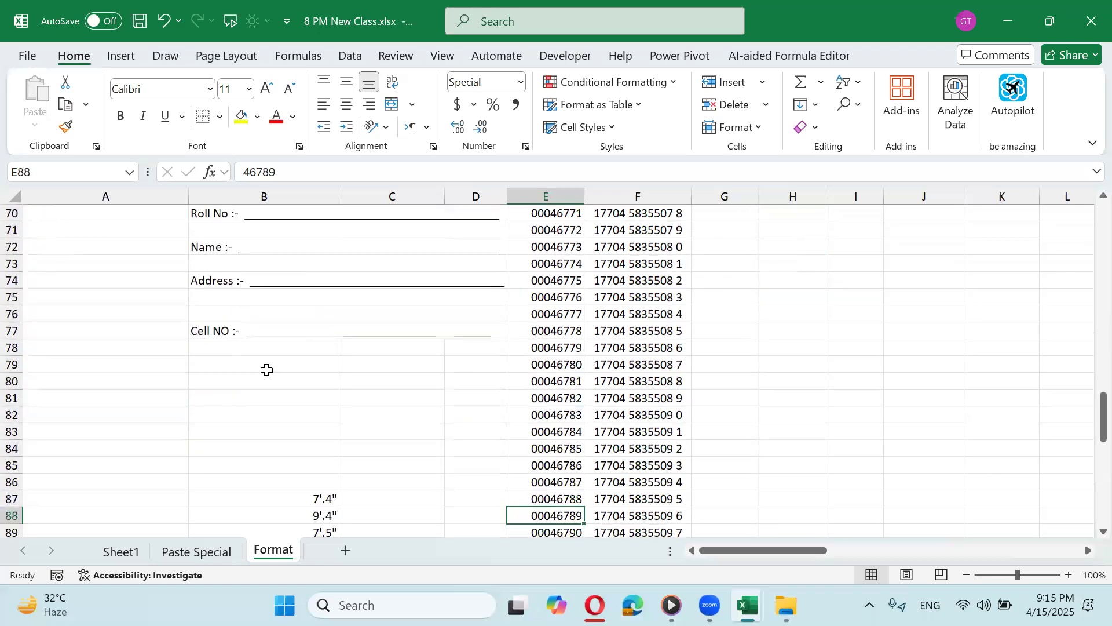
key(Down)
key(Down)
key(Down)
key(Down)
key(Down)
key(Down)
key(Down)
key(Down)
key(Down)
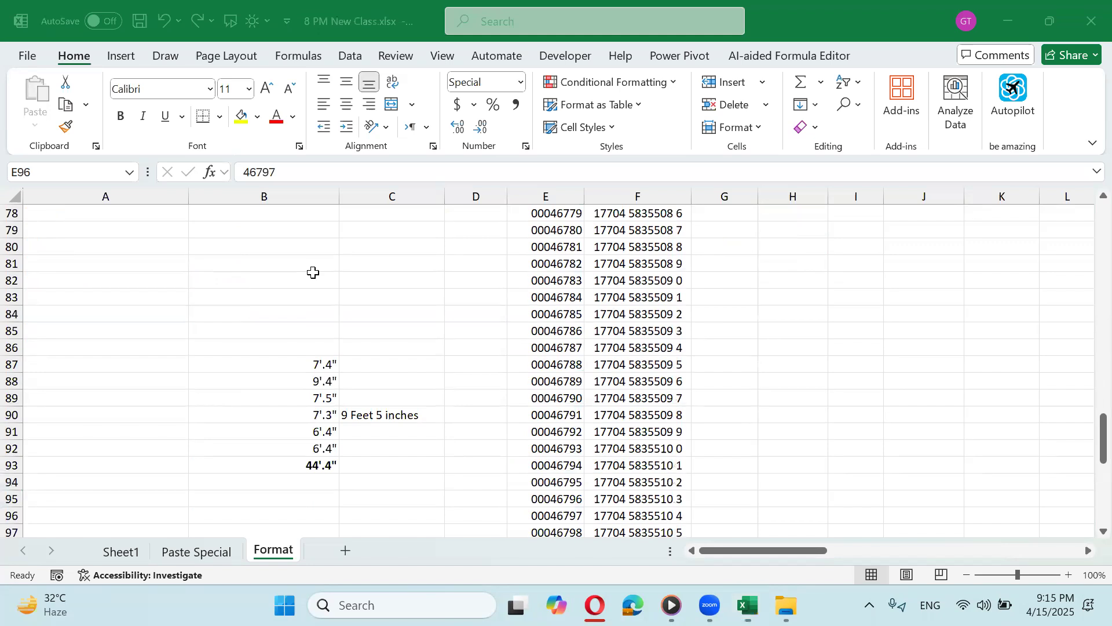
scroll(437, 322, down, 4)
click(432, 315)
click(265, 315)
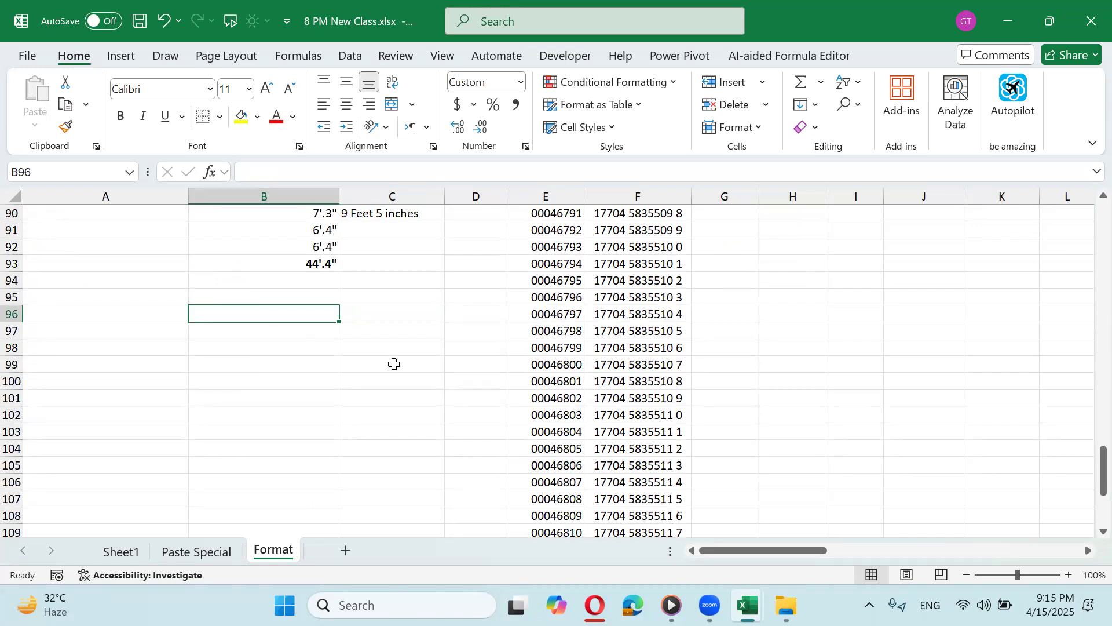
text(Marks)
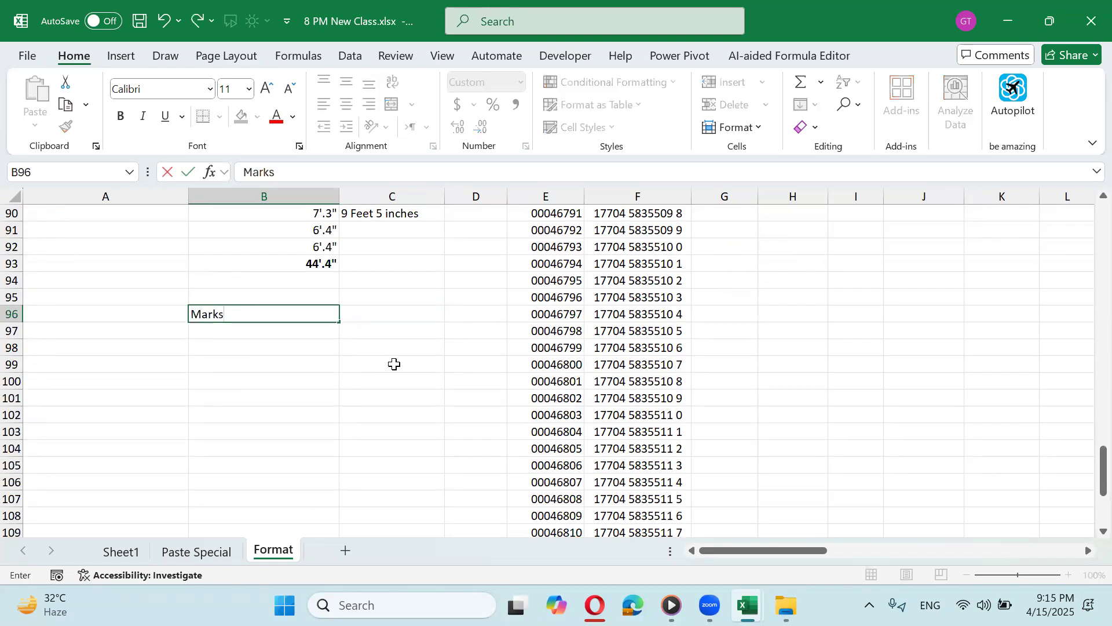
key(ctrl+Return)
Step: Fill B97:B107 with the formula =RANDBETWEEN(50,995) and set these cells to the General number format
key(Down)
key(shift+Down)
key(shift+Down)
key(shift+Down)
key(shift+Down)
key(shift+Down)
key(shift+Down)
key(shift+Down)
key(shift+Down)
key(shift+Down)
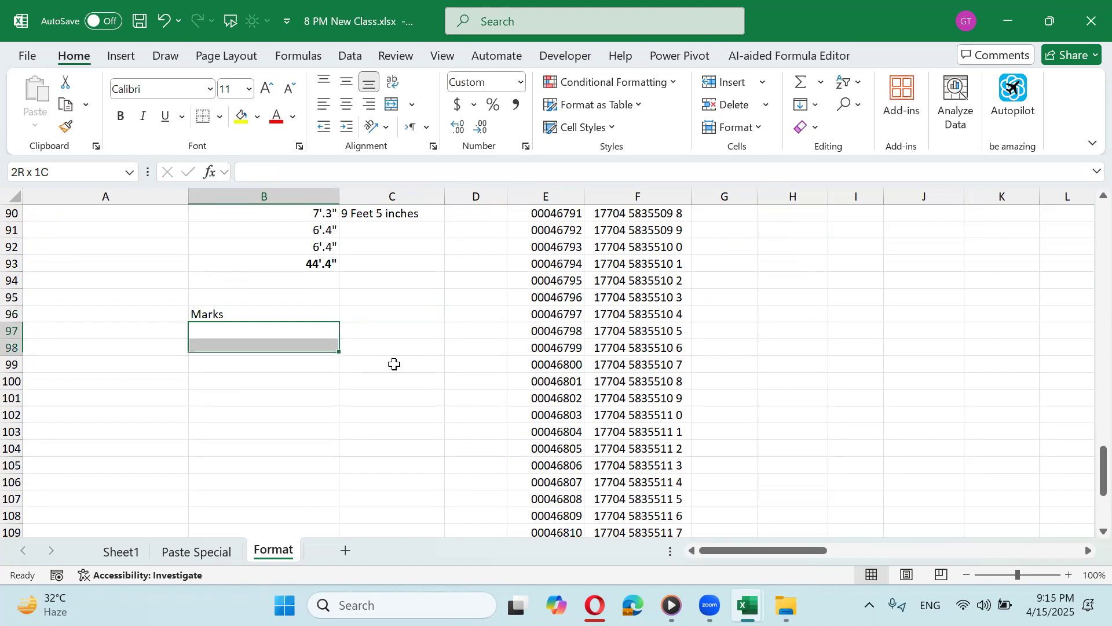
key(shift+Down)
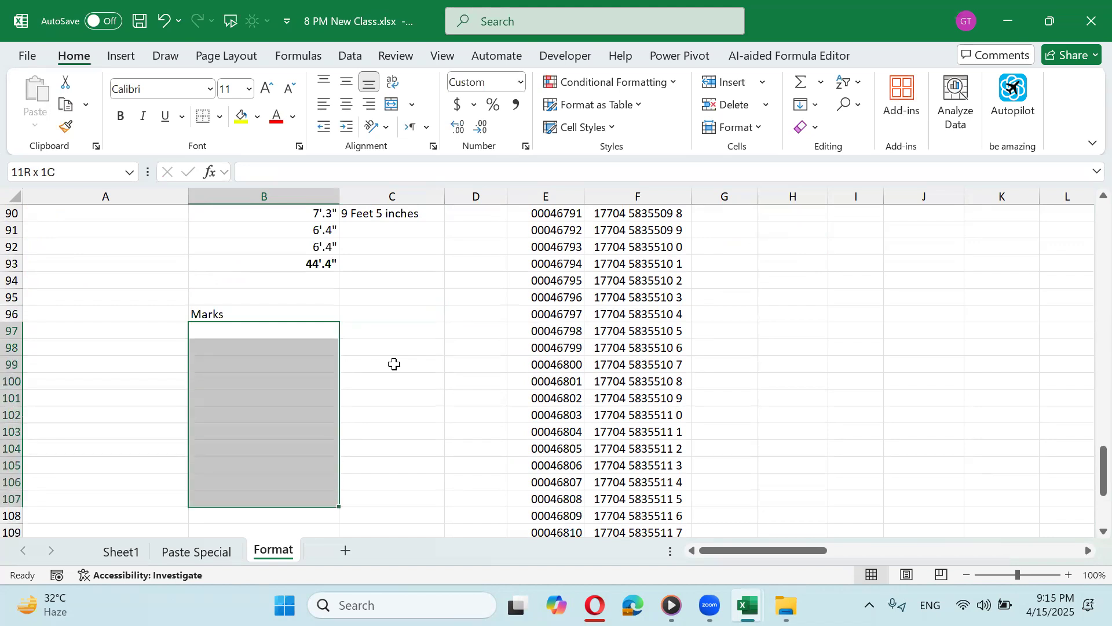
text(=ran)
key(Down)
key(Down)
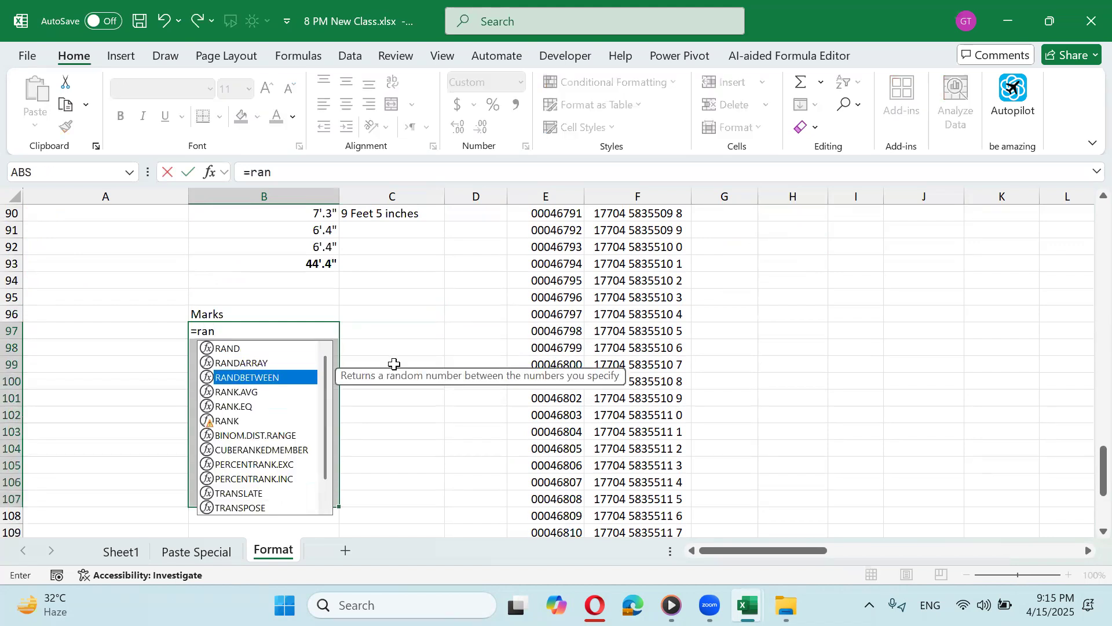
key(Tab)
text(50)
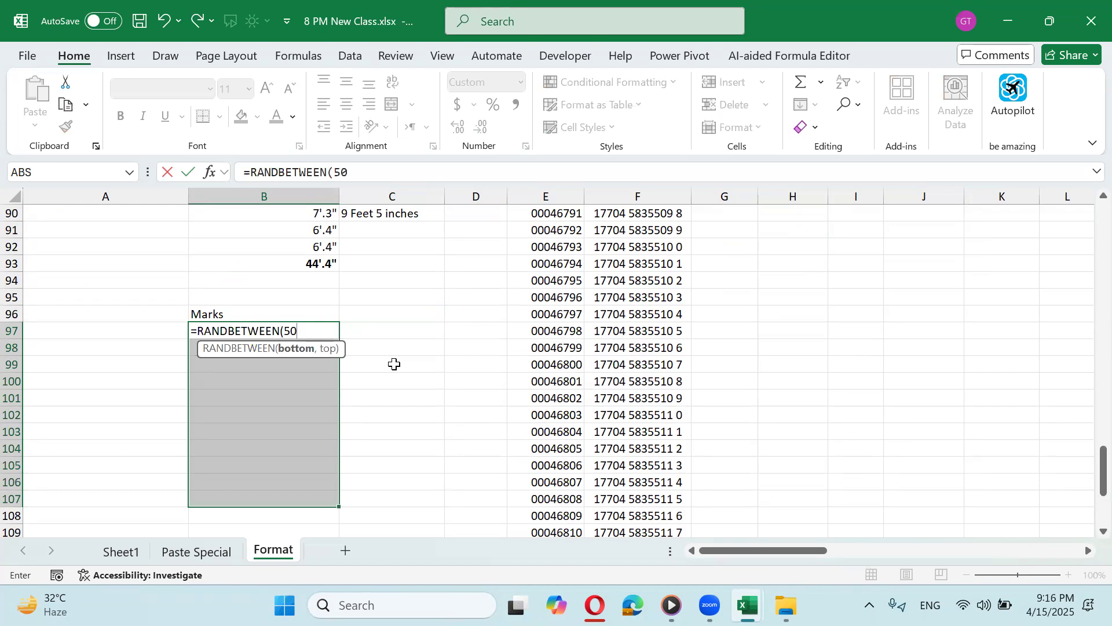
key(BackSpace)
text(0,99)
text(^)
key(BackSpace)
text(5))
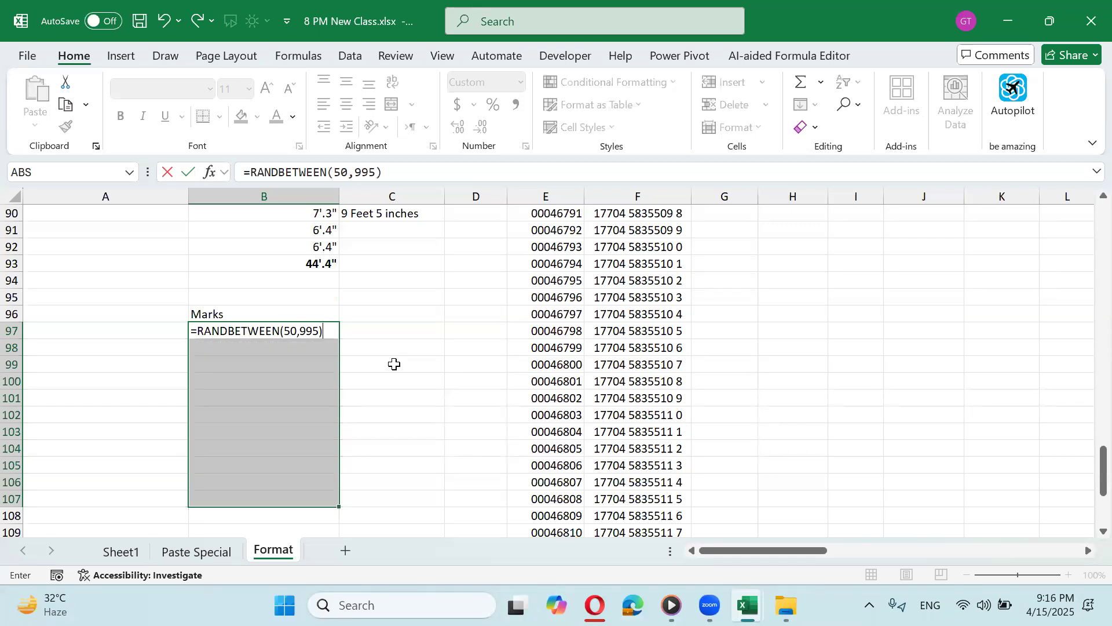
key(ctrl+Return)
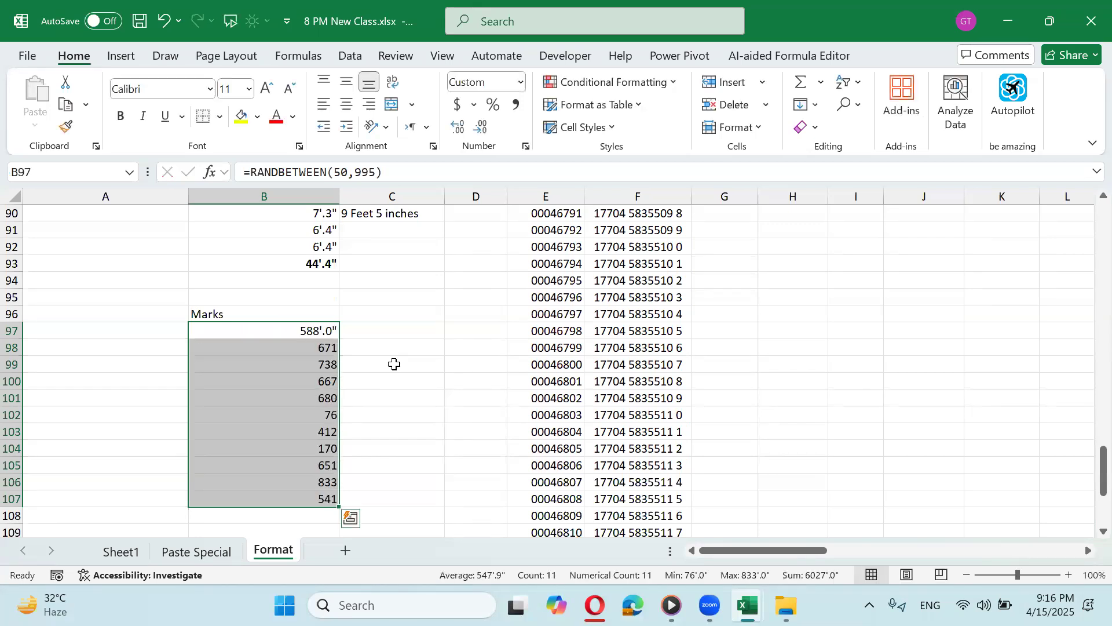
key(ctrl+shift+asciitilde)
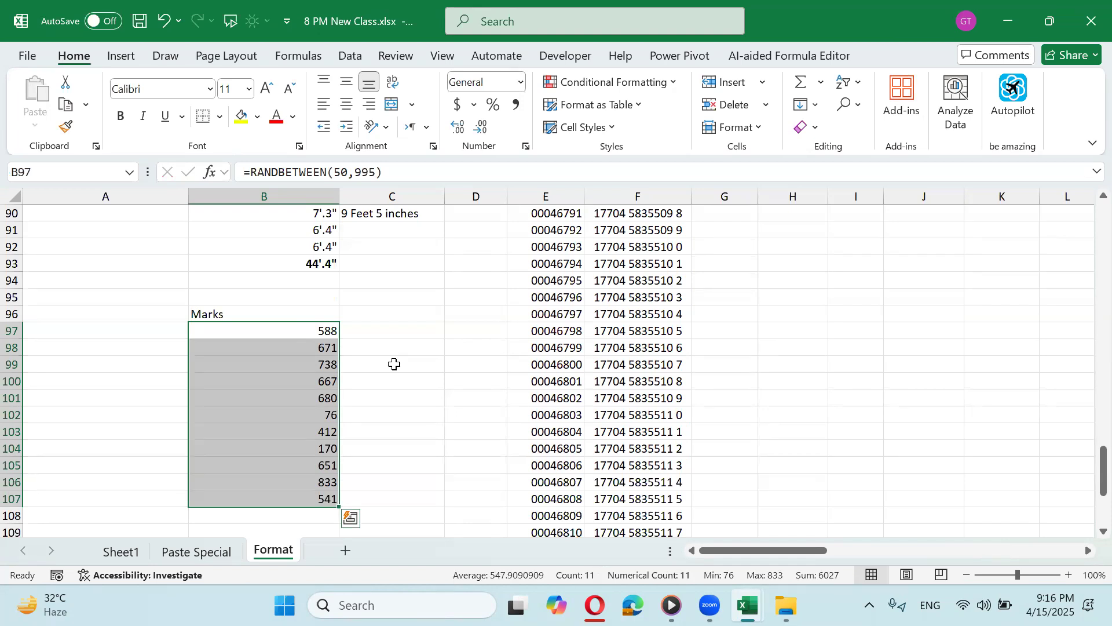
Step: Enter the column heading Result in cell C96, beside the Marks heading
key(Up)
key(Right)
text(Result)
key(Return)
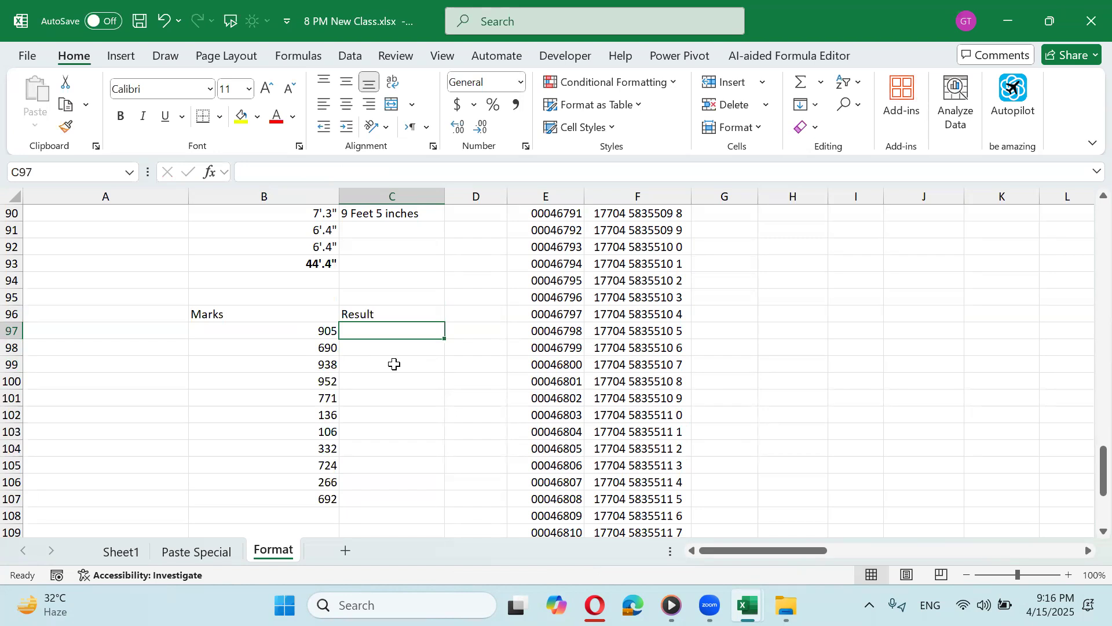
key(Left)
key(ctrl+shift+Down)
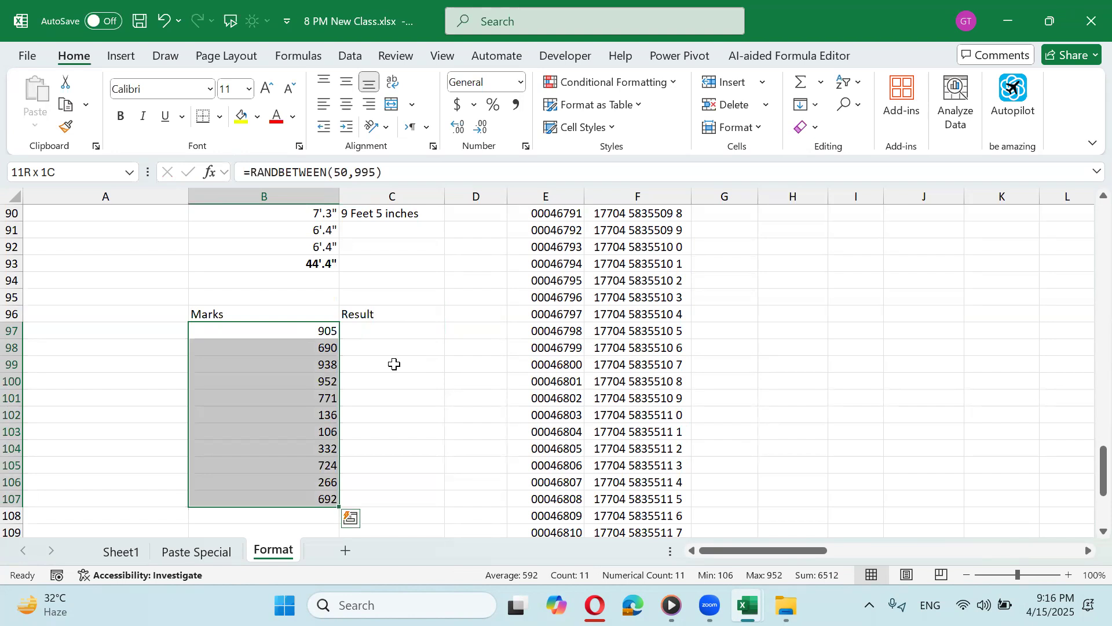
key(Down)
key(Up)
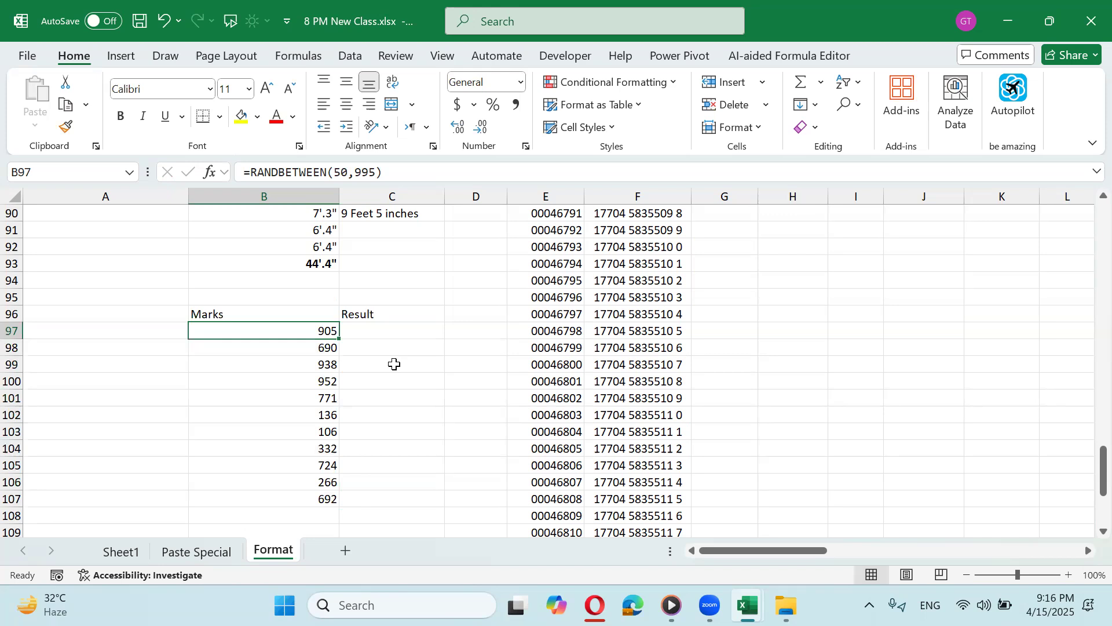
key(Right)
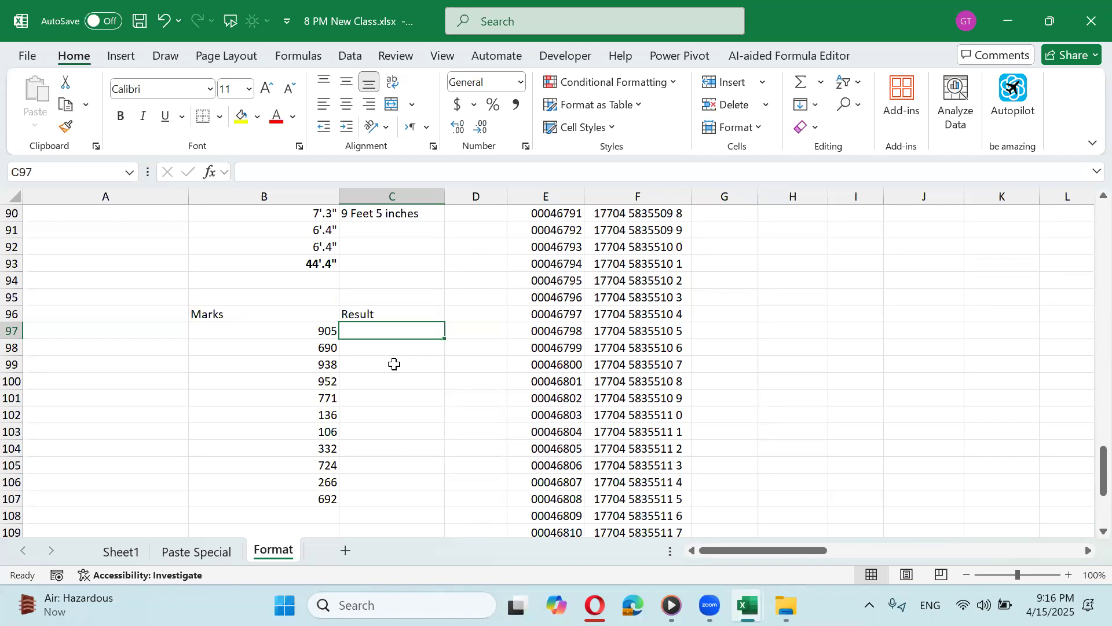
Step: Centre the Marks and Result headings in B96:C96 horizontally and vertically, and make them bold
key(Left)
key(Up)
key(shift+Right)
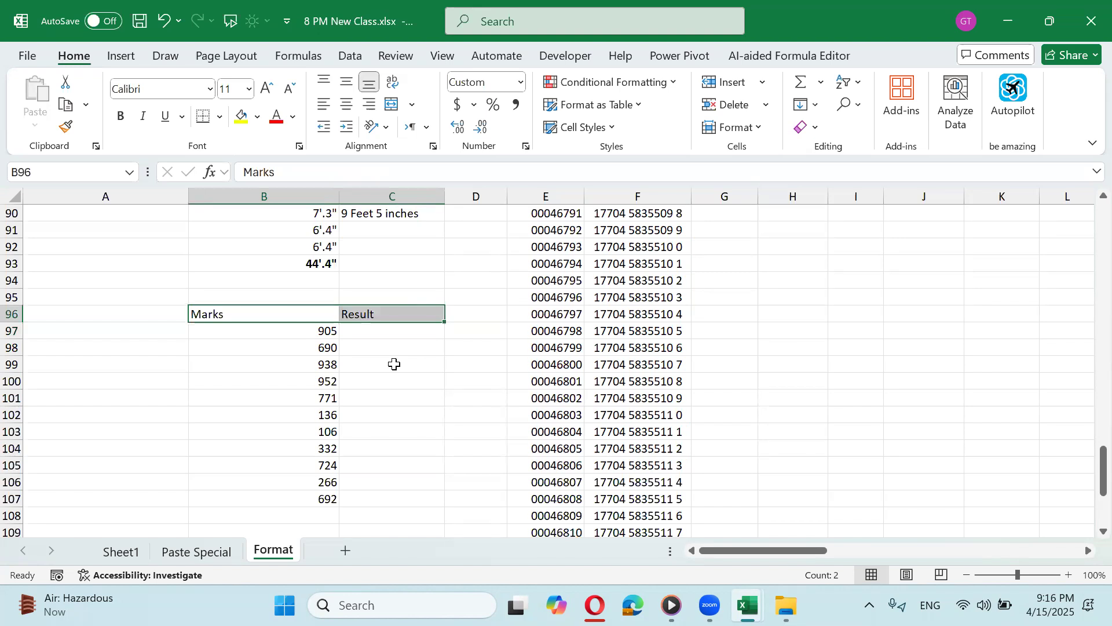
click(346, 105)
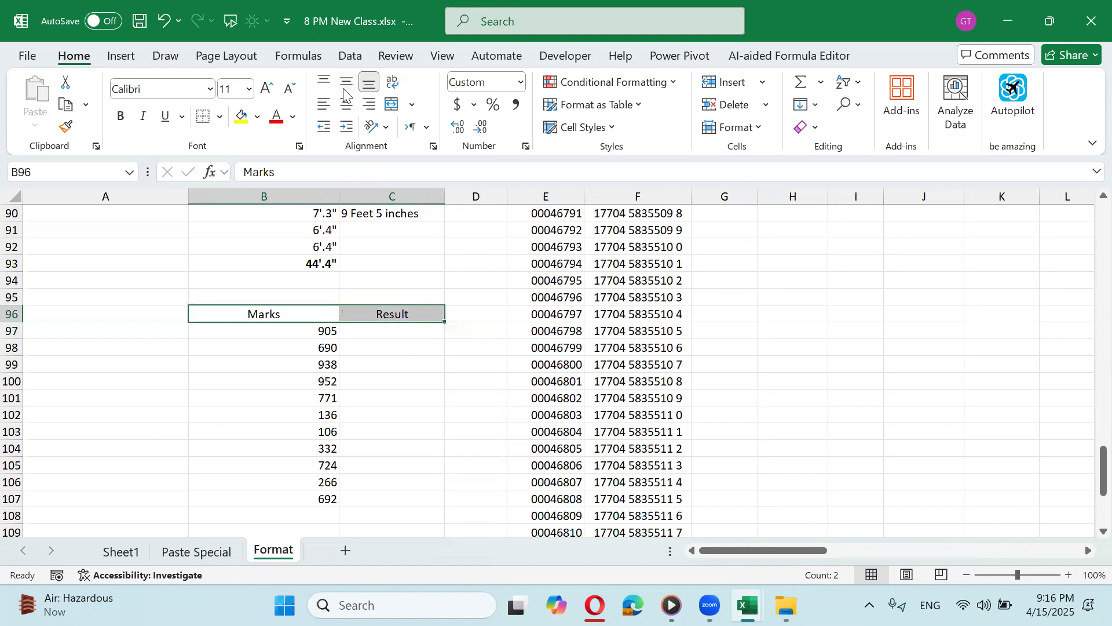
key(ctrl+b)
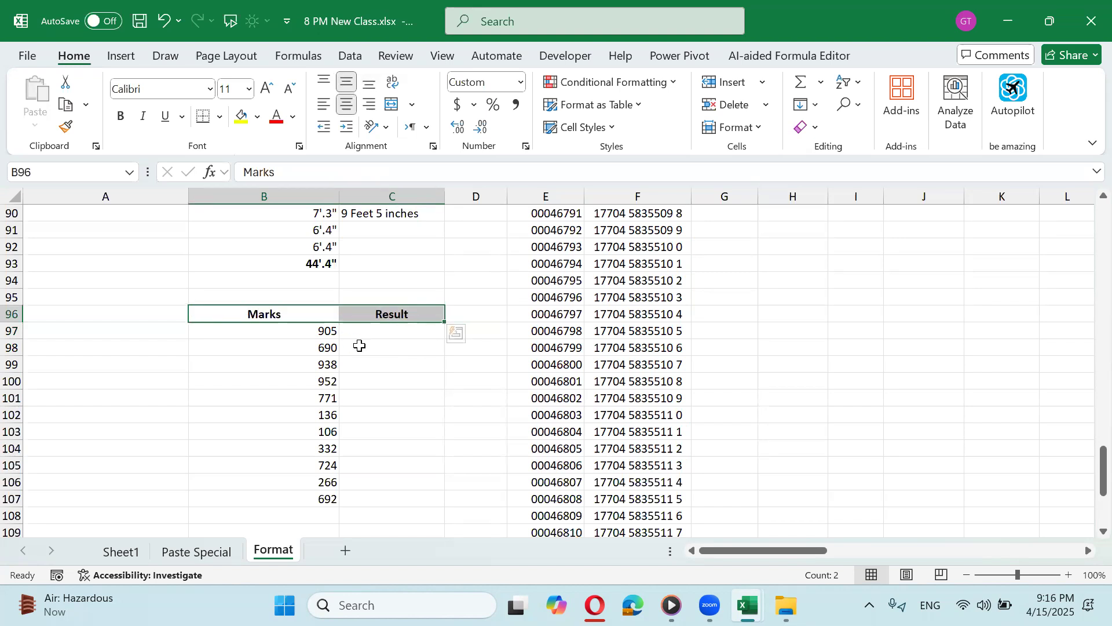
Step: Enter the formula =IF(B97>350,"Pass","Fail") in C97 as the first entry under the Result heading
click(365, 345)
click(416, 330)
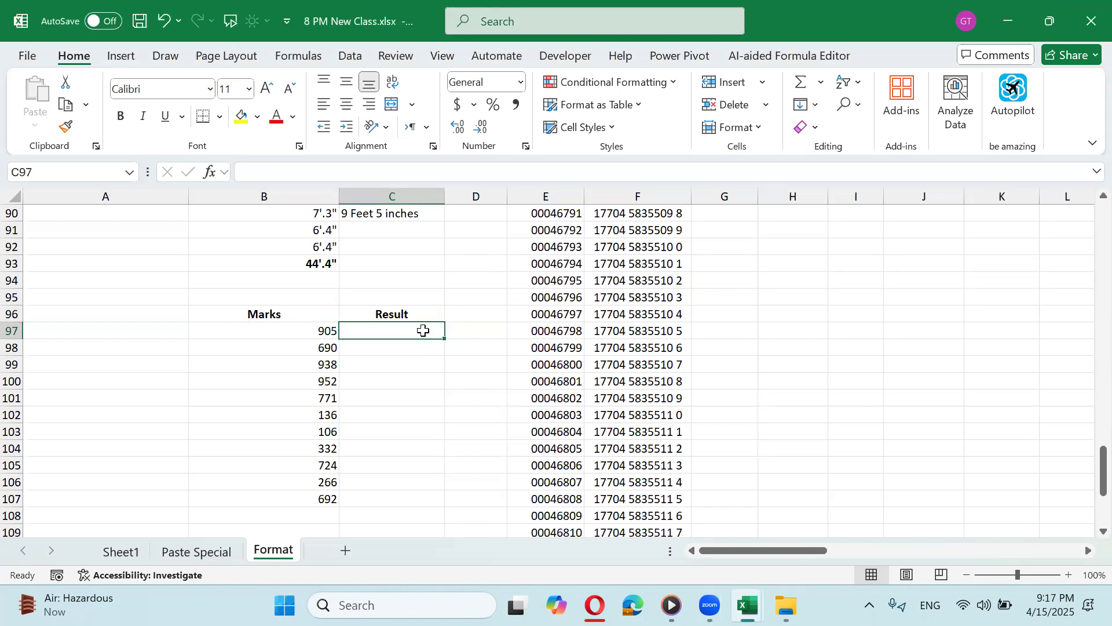
text(=if)
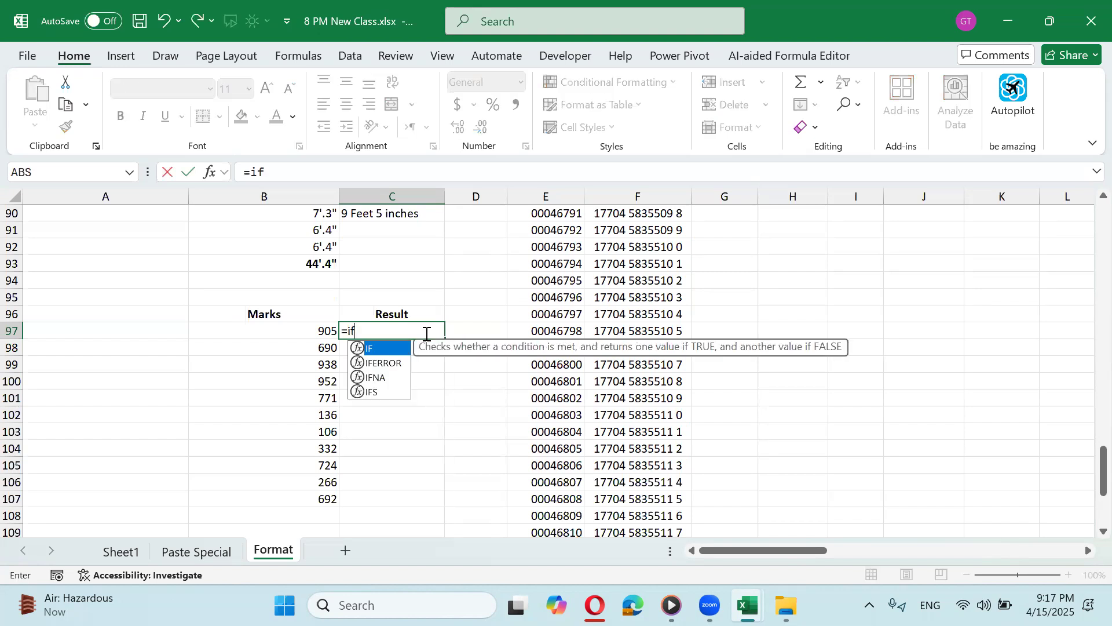
text(()
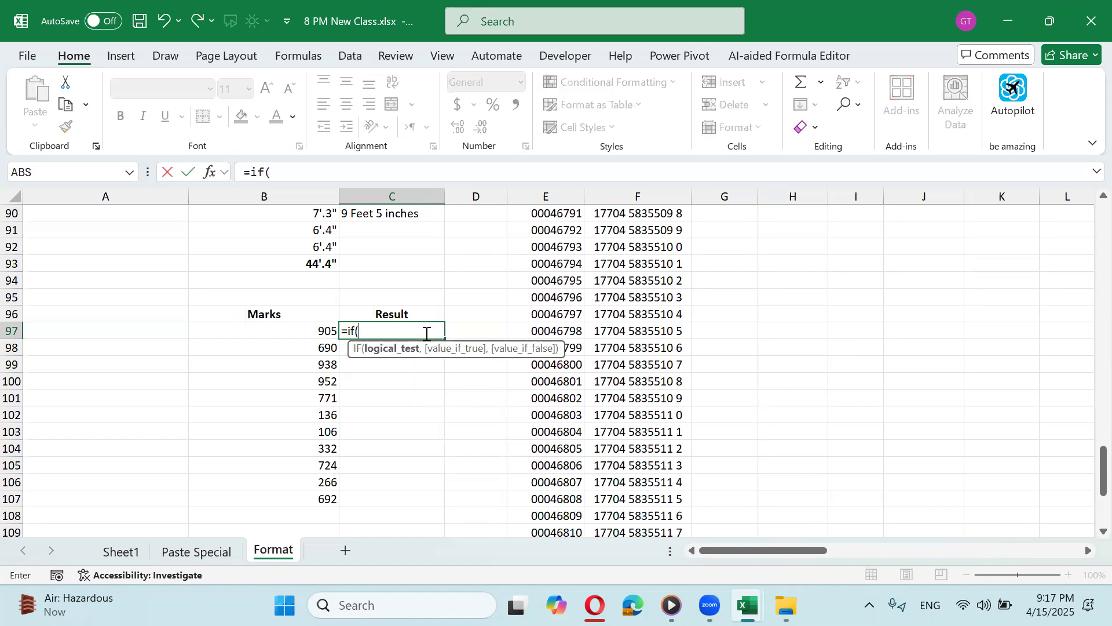
key(Left)
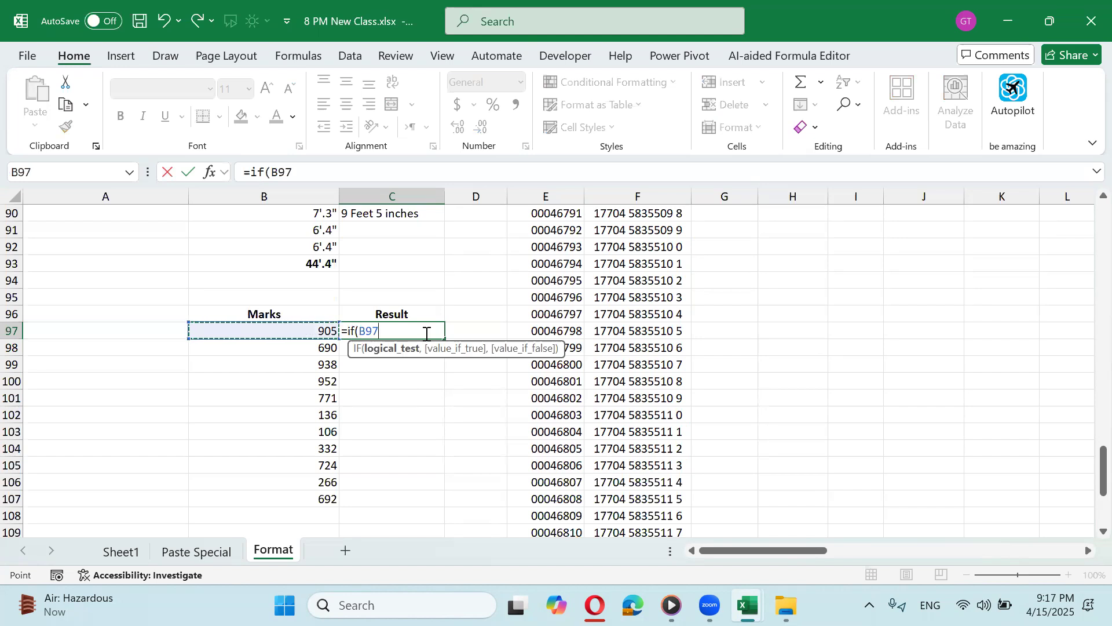
text(35)
text(,)
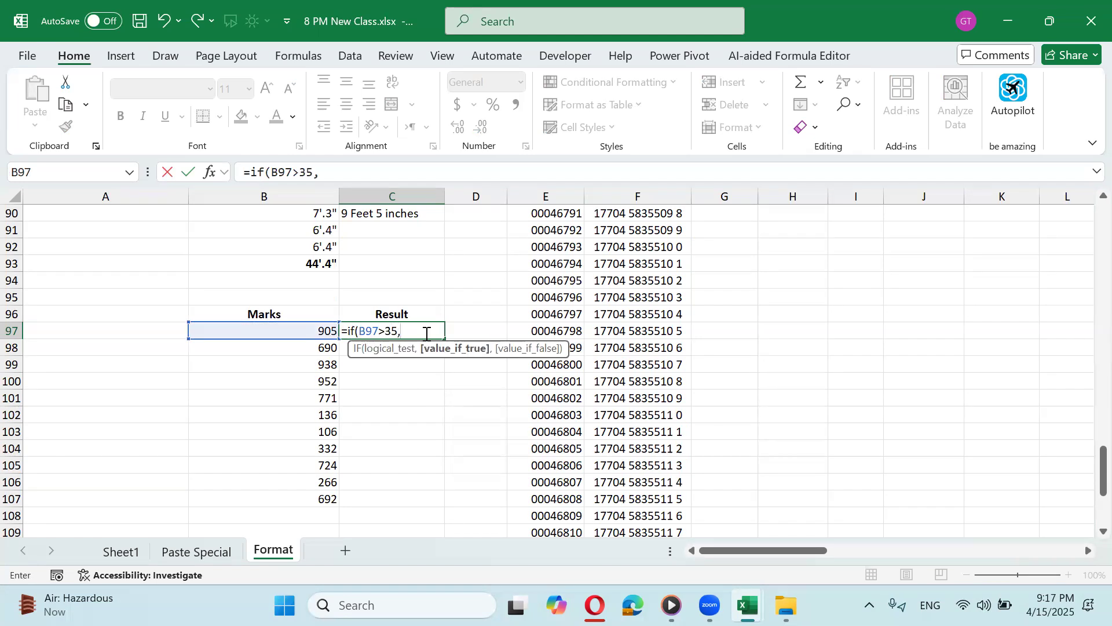
key(BackSpace)
text(0,)
text(Pass",)
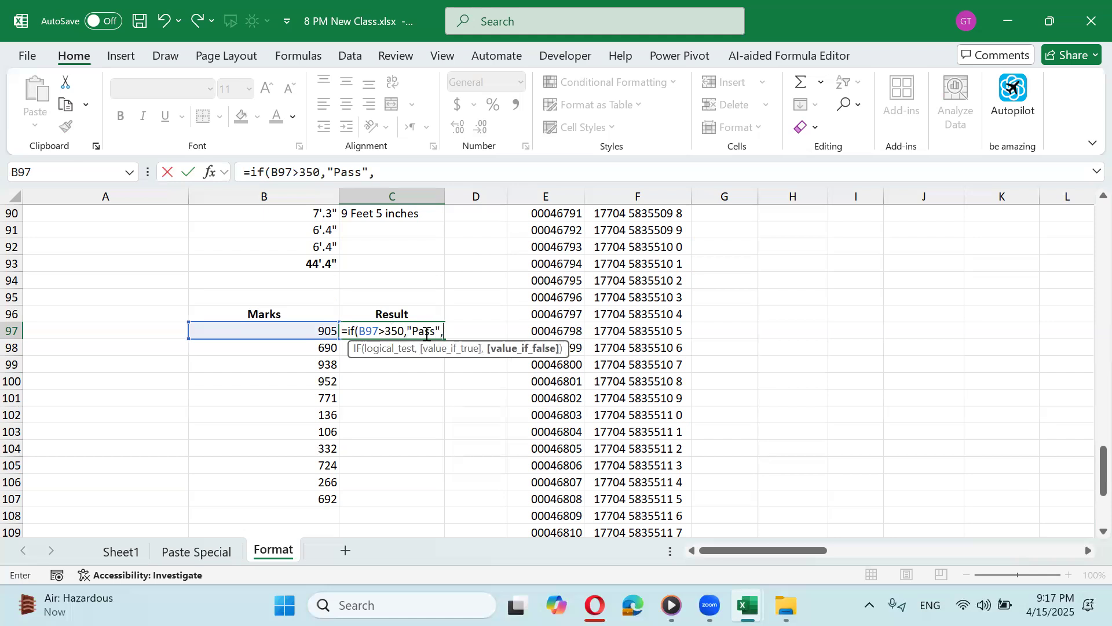
text("Fail"))
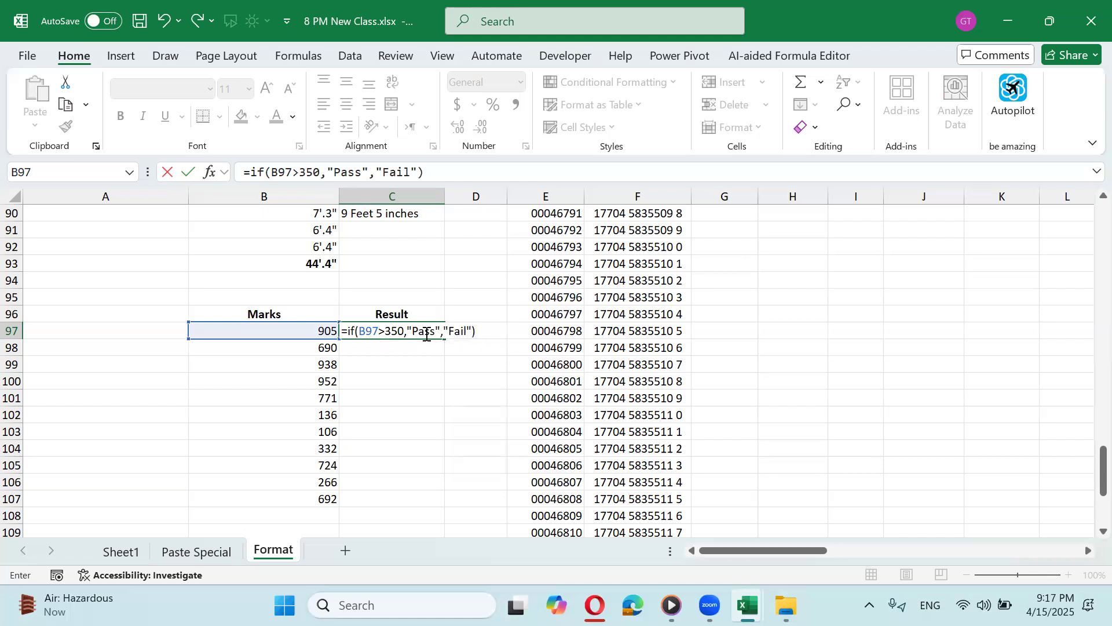
key(Return)
Step: Fill the Pass/Fail formula from C97 down through C107
click(425, 334)
key(shift+Down)
key(shift+Down)
key(shift+Down)
key(shift+Down)
key(shift+Down)
key(shift+Down)
key(shift+Down)
key(shift+Down)
key(shift+Down)
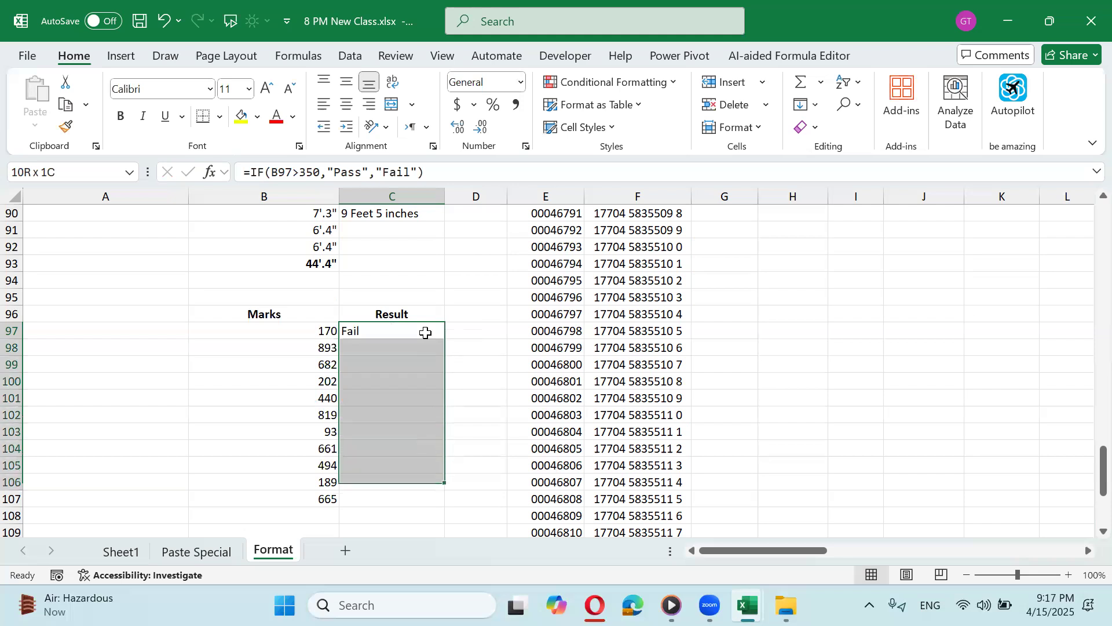
key(shift+Down)
key(ctrl+d)
key(Down)
key(Down)
key(Down)
key(Up)
key(Up)
key(Up)
key(ctrl+shift+Down)
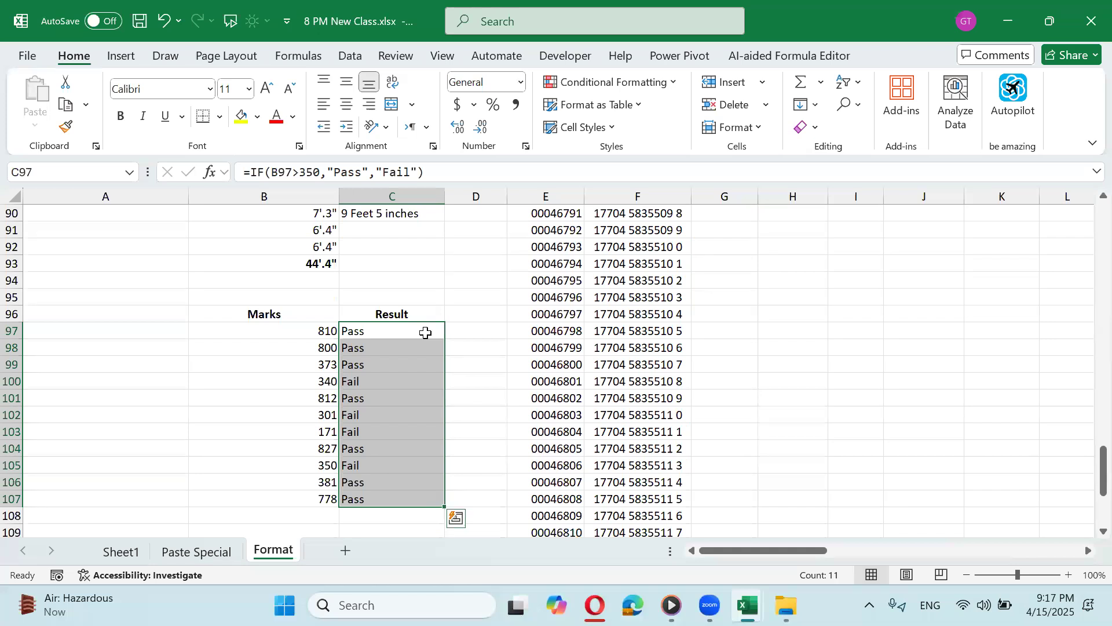
key(F2)
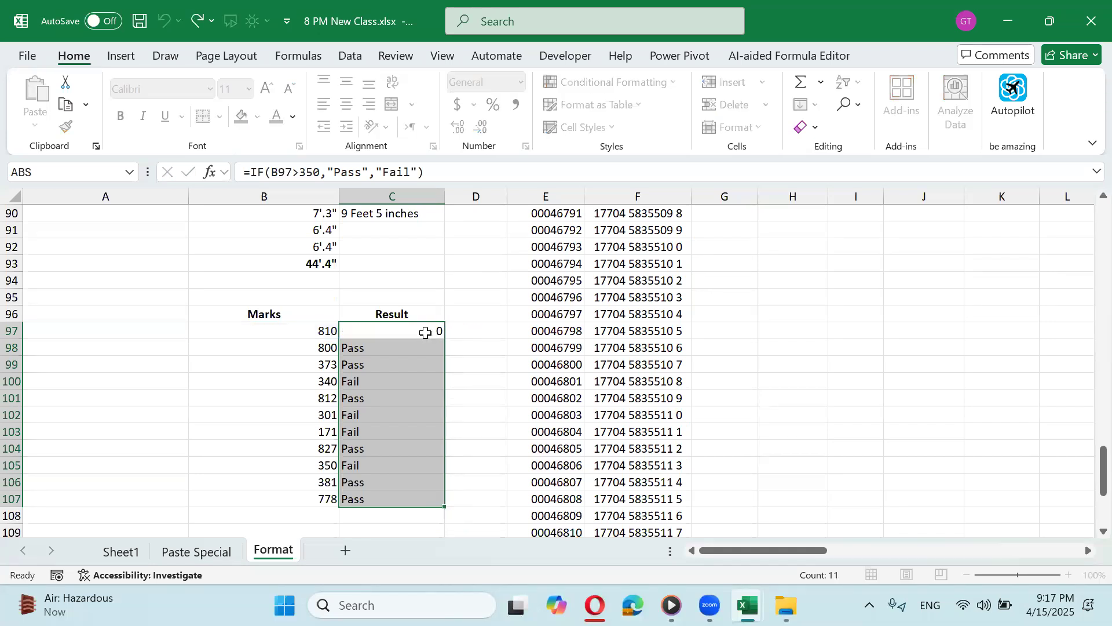
key(Return)
Step: Apply the custom number format [>350]"Pass" to the marks in B97:B107
click(426, 333)
key(Left)
key(ctrl+shift+Down)
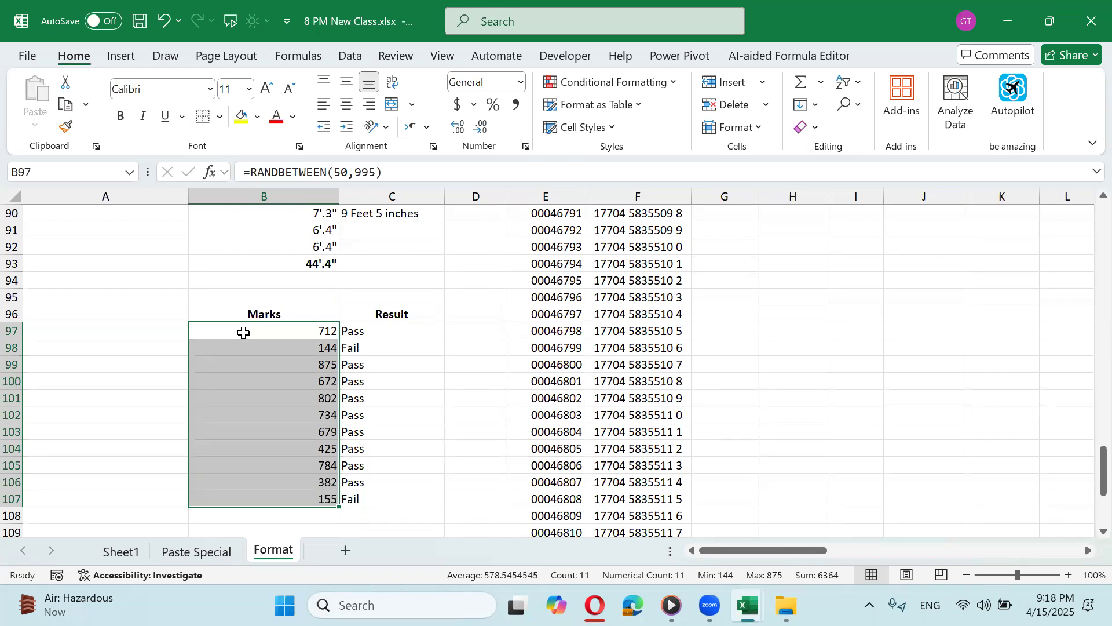
key(ctrl+1)
click(450, 335)
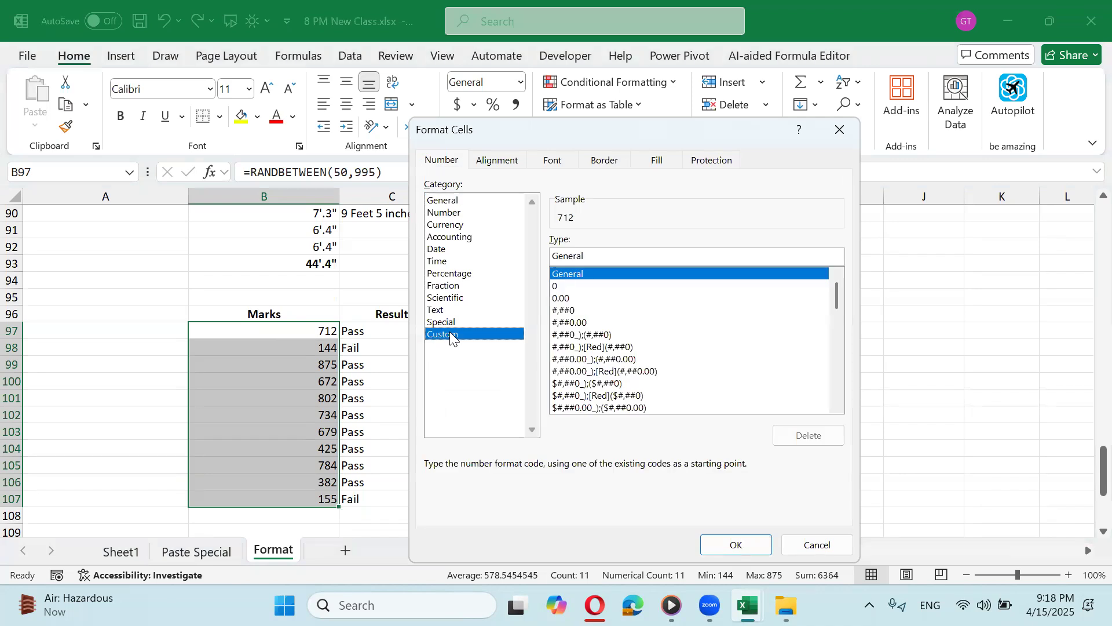
drag(628, 249, 532, 248)
text([)
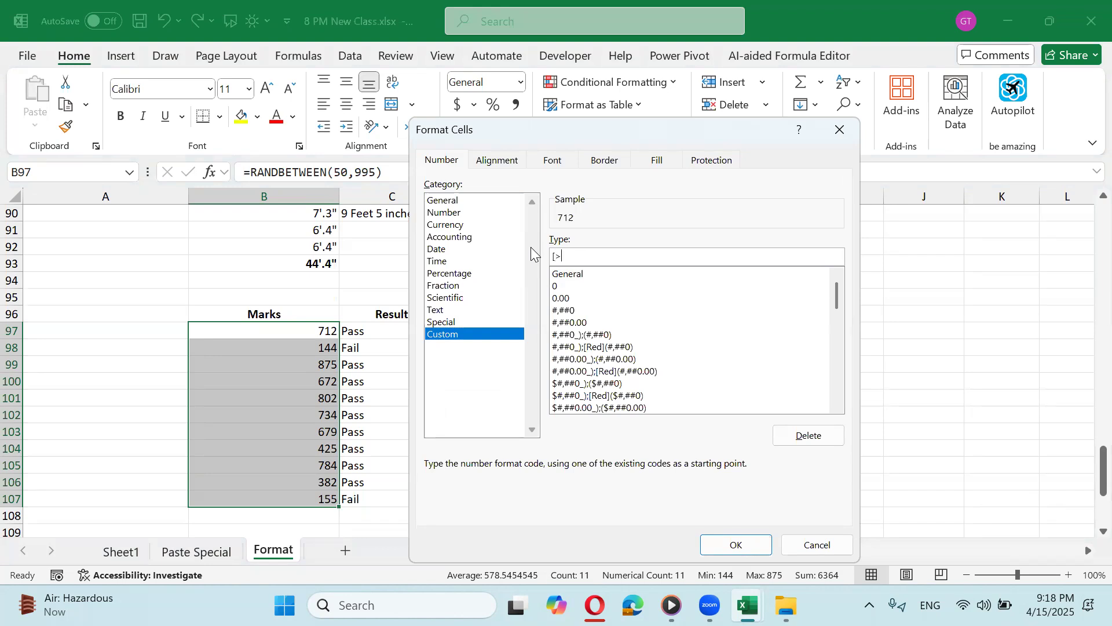
text(>350]"Pass")
key(Return)
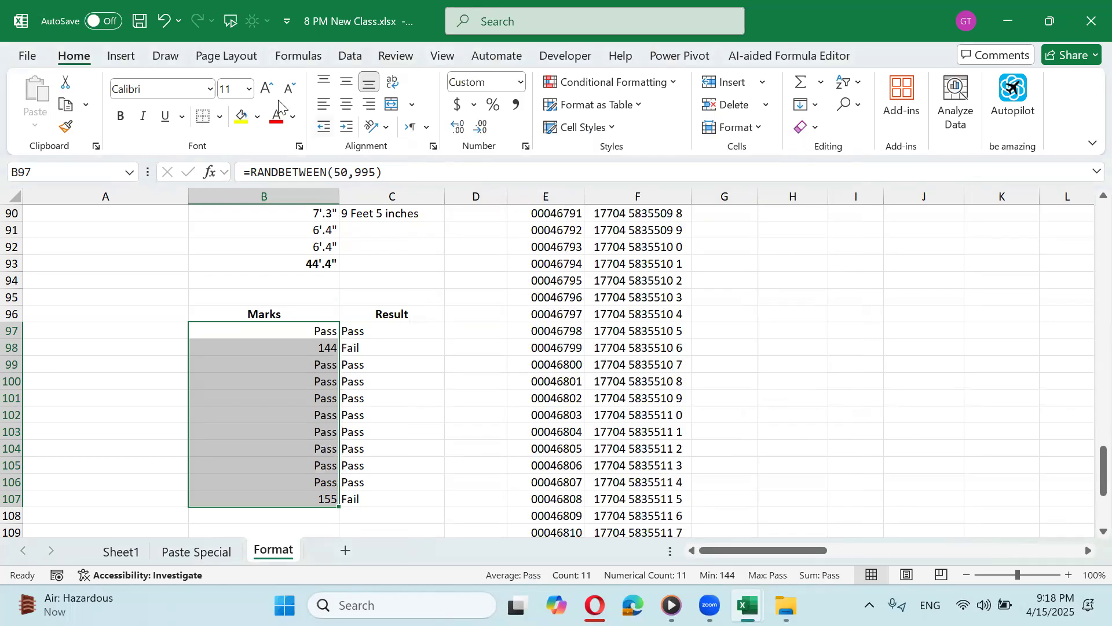
Step: Increase the font size of the marks in B97:B107 to 14
click(266, 88)
click(266, 89)
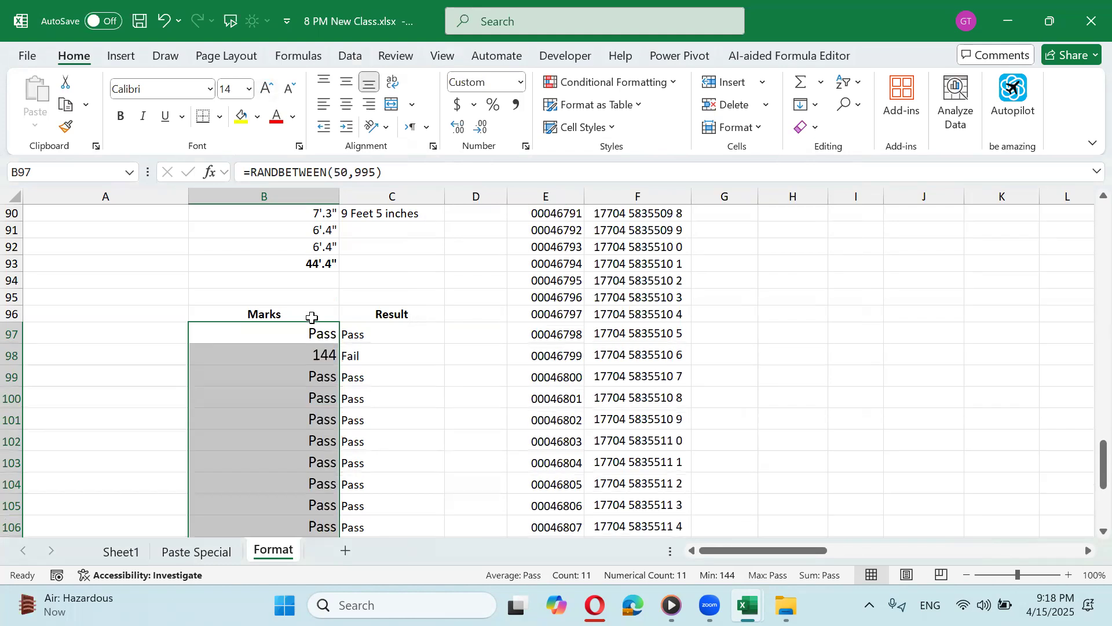
scroll(311, 317, down, 1)
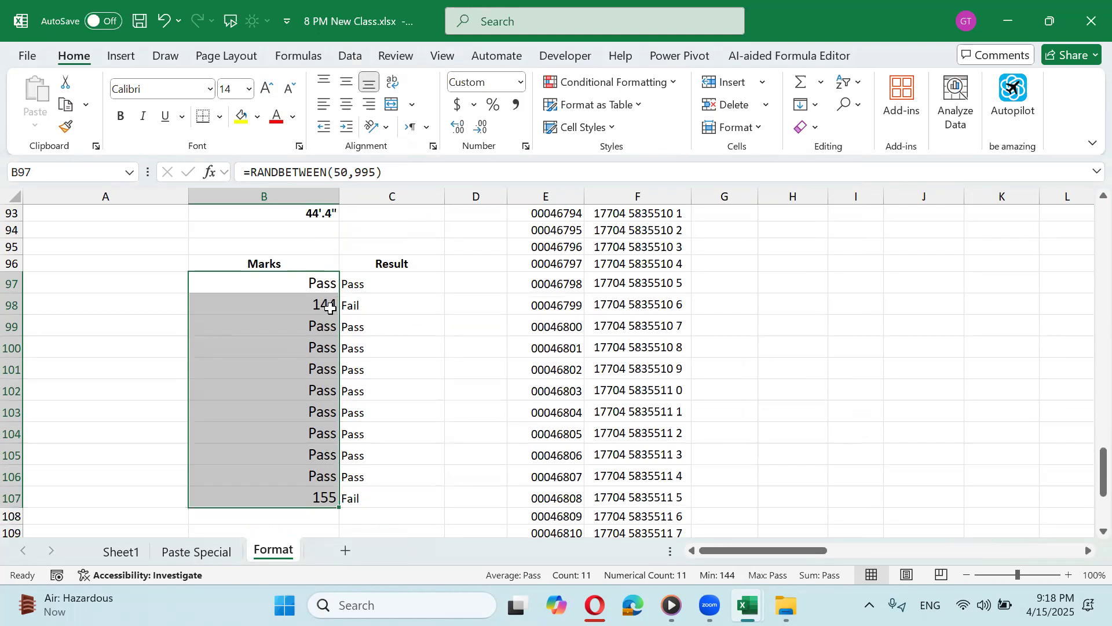
Step: Replace the General section of the custom format on B97:B107 with "Fail", making the code [>350]"Pass";"Fail"
key(ctrl+1)
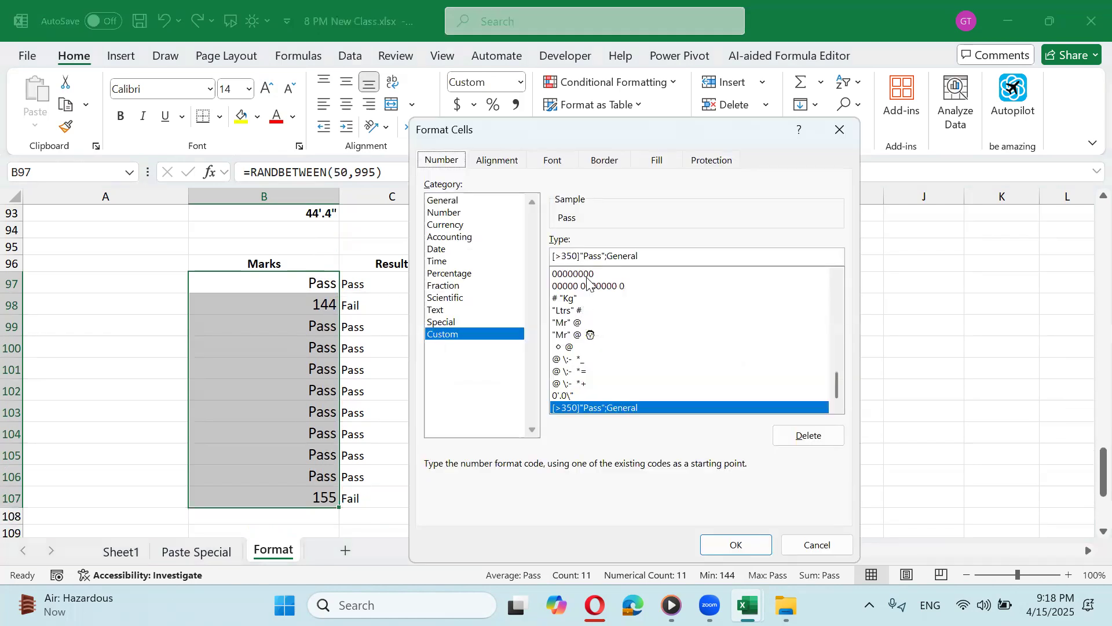
click(605, 256)
key(shift+Right)
key(shift+Right)
key(shift+Right)
key(shift+Right)
key(shift+Right)
key(shift+Right)
key(shift+Right)
key(shift+Right)
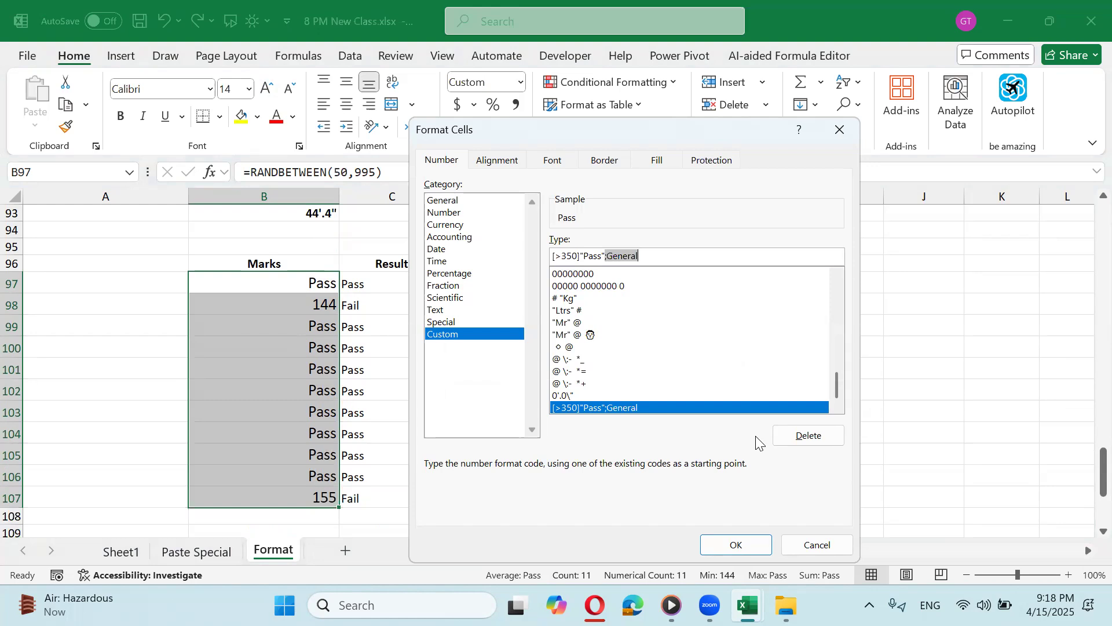
key(Right)
key(shift+Right)
key(shift+Right)
key(shift+Right)
key(shift+Right)
key(shift+Right)
key(shift+Right)
key(shift+Right)
text("P)
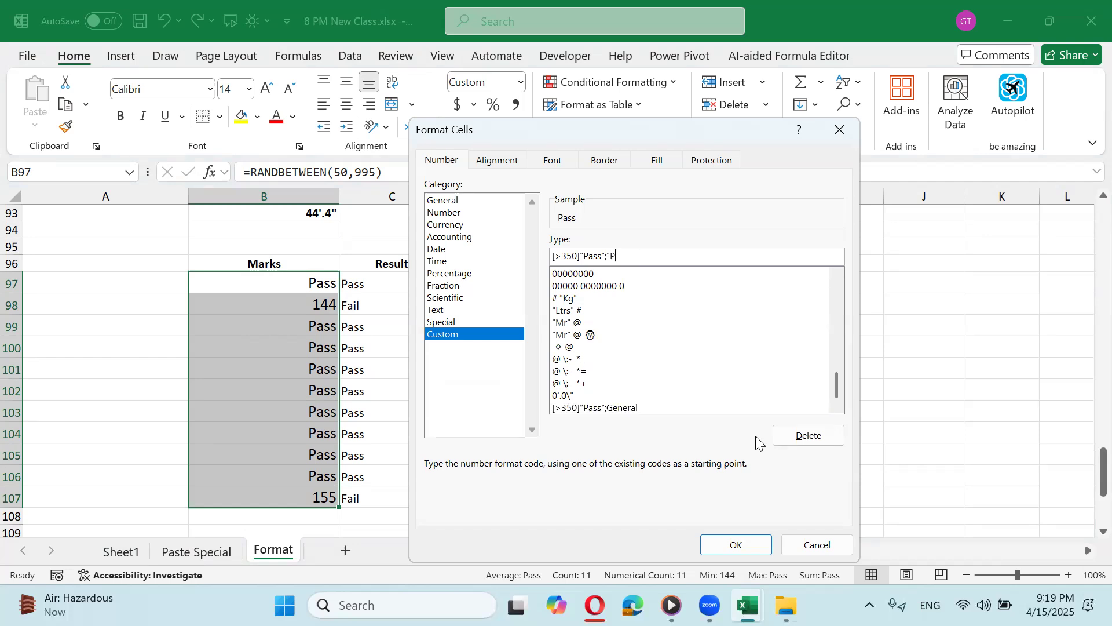
key(BackSpace)
text(Fail)
key(Return)
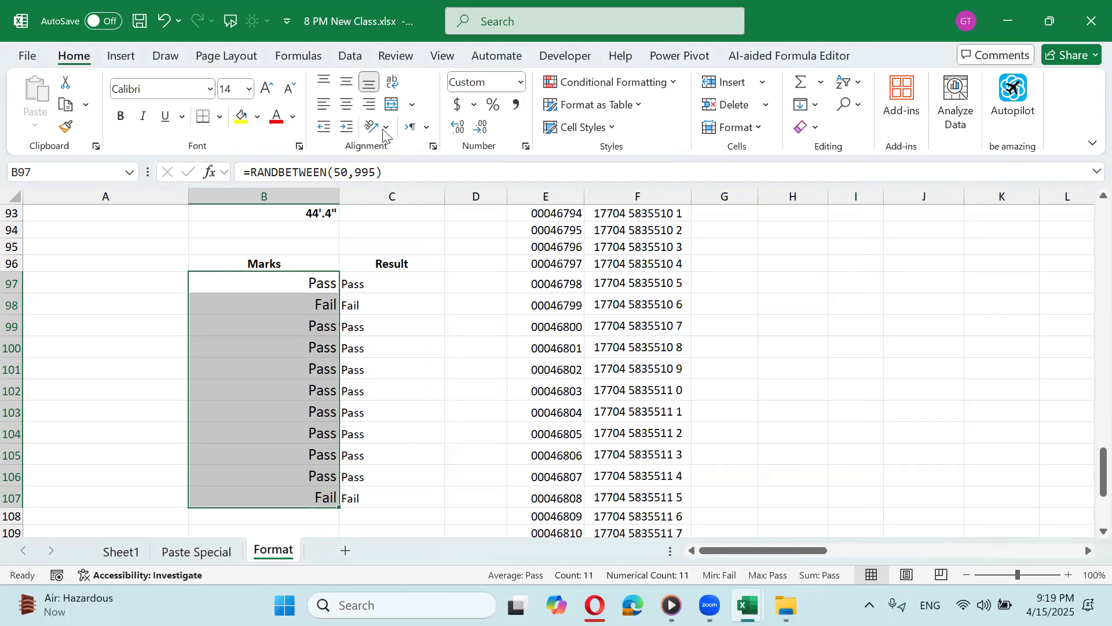
Step: Centre the cells B97:B107 horizontally and vertically and enlarge their font to 18
click(346, 105)
click(346, 84)
click(273, 88)
click(273, 88)
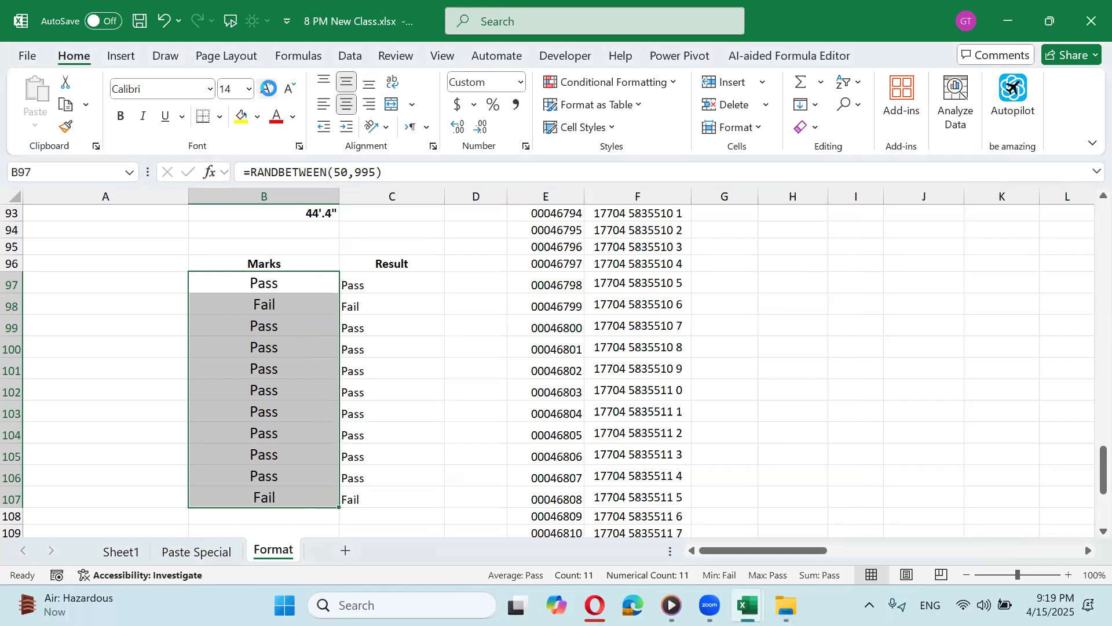
scroll(286, 290, down, 1)
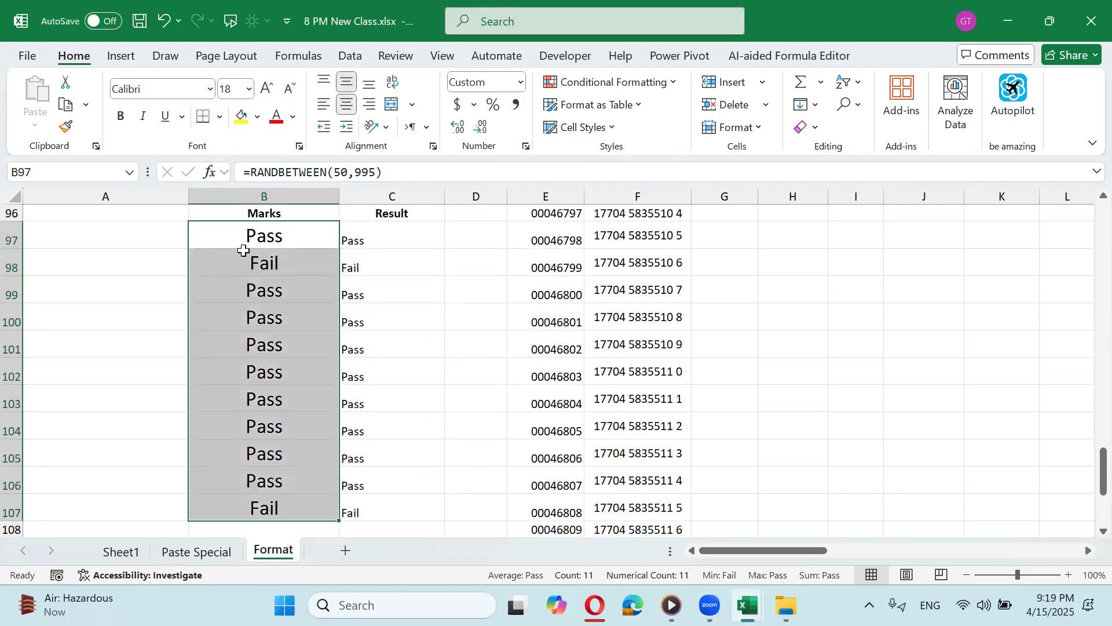
Step: Recalculate the sheet repeatedly to compare the formatted marks with the formula results in column C
key(F9)
key(F9)
key(F9)
key(F9)
key(F9)
key(F9)
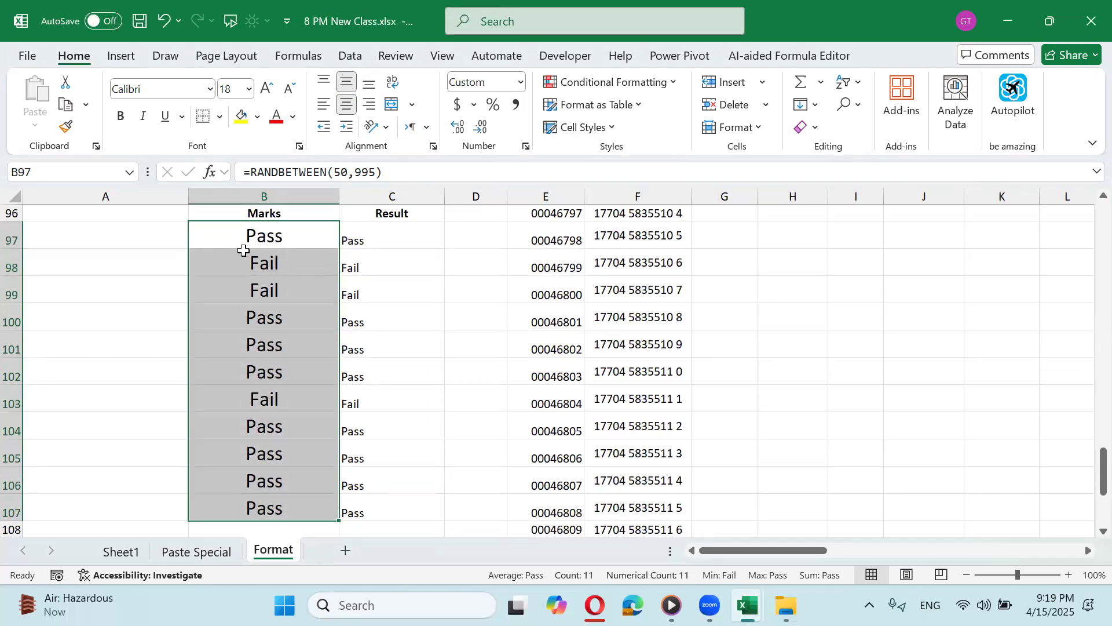
key(F9)
key(F9)
key(F9)
key(F9)
key(F9)
key(F9)
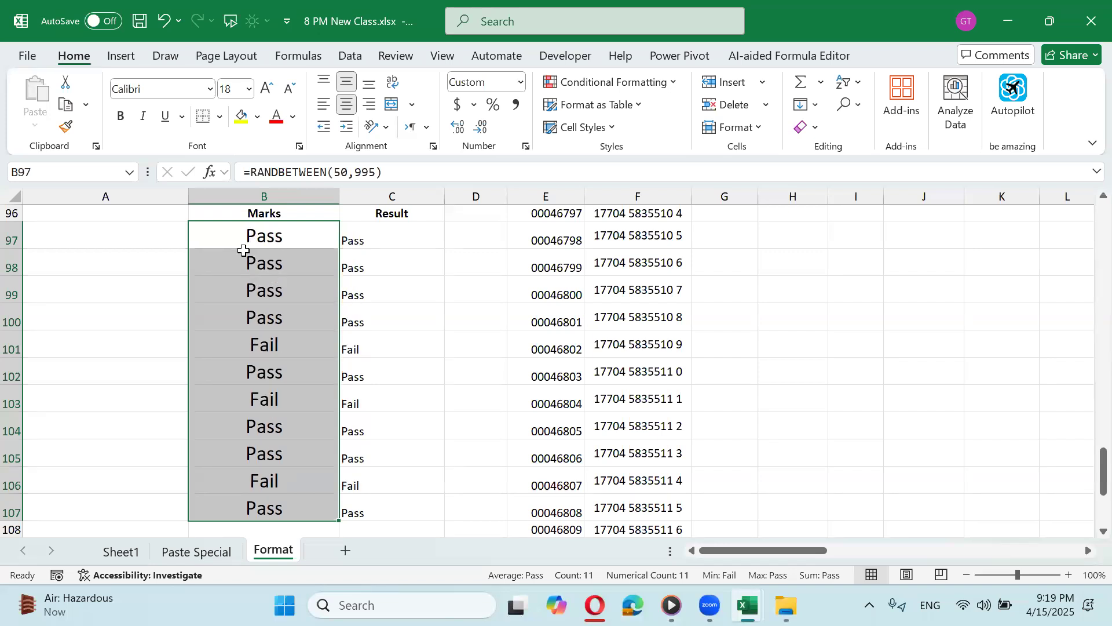
Step: Add a red colour code to the Fail section of the custom format on B97:B107, making it [>350]"Pass";[Red]"Fail"
key(ctrl+1)
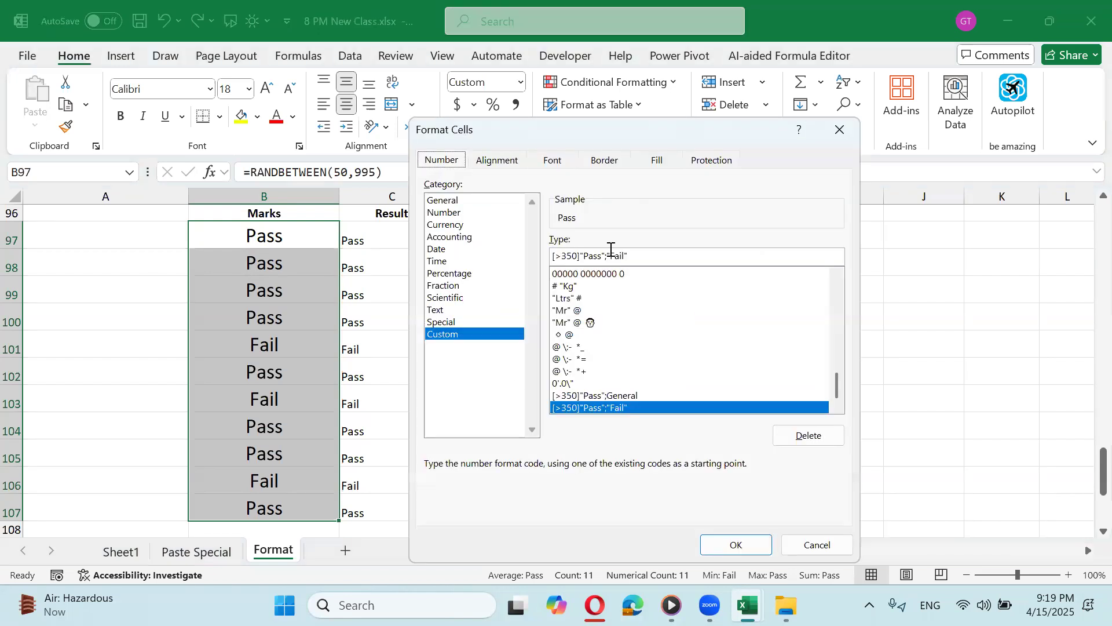
click(631, 257)
text([)
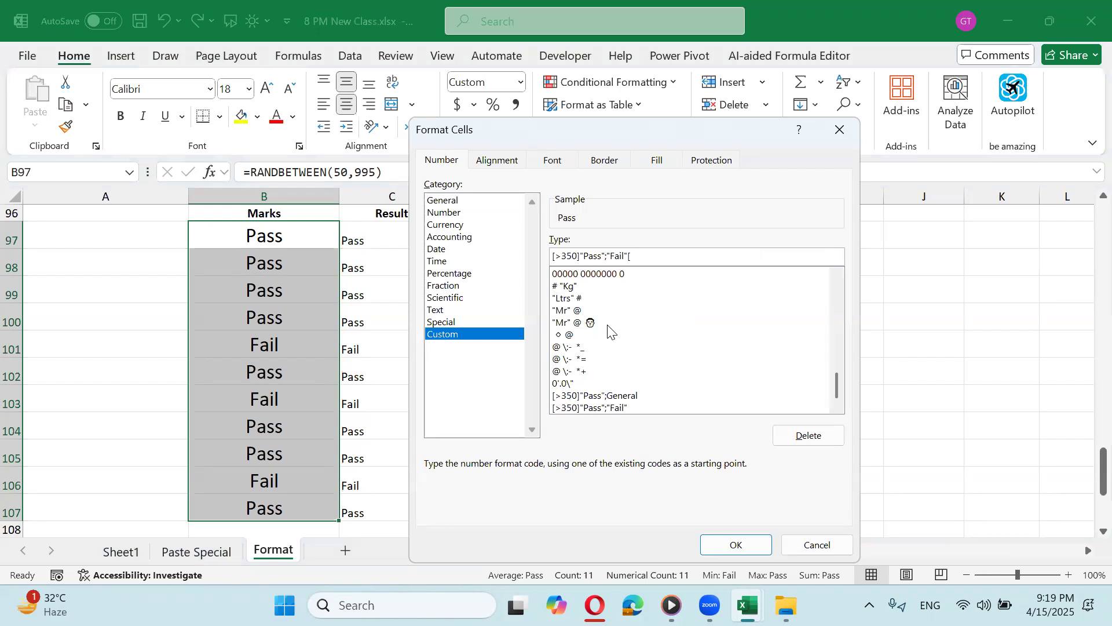
text(red])
key(Return)
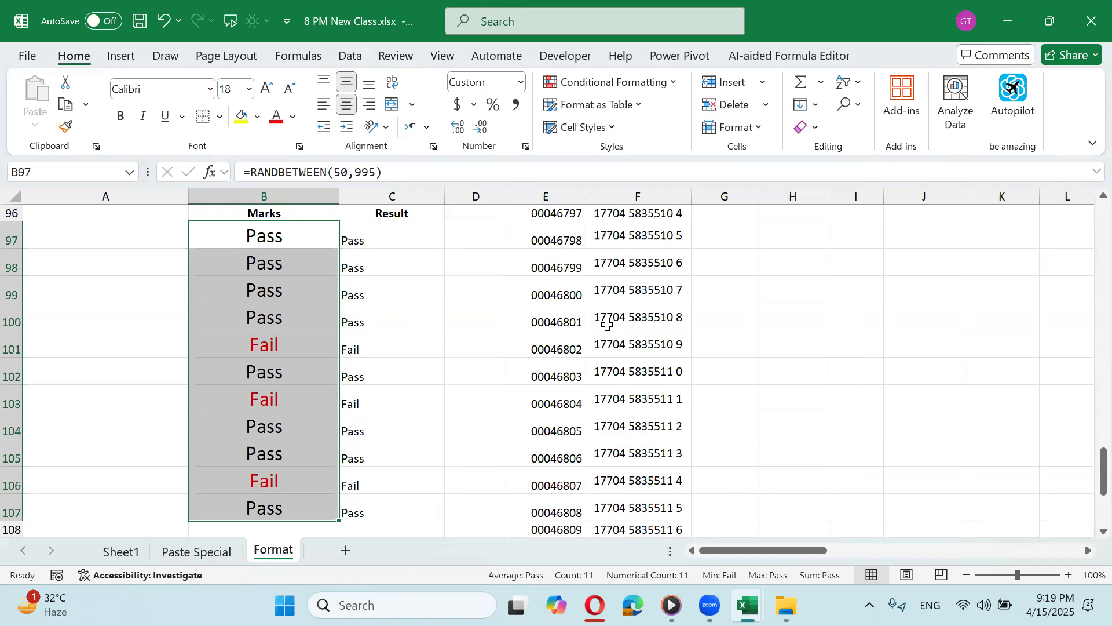
Step: Add the colour code [blue] to the Pass section of the custom format, making it [>350]"Pass"[blue];[Red]"Fail"
key(ctrl+1)
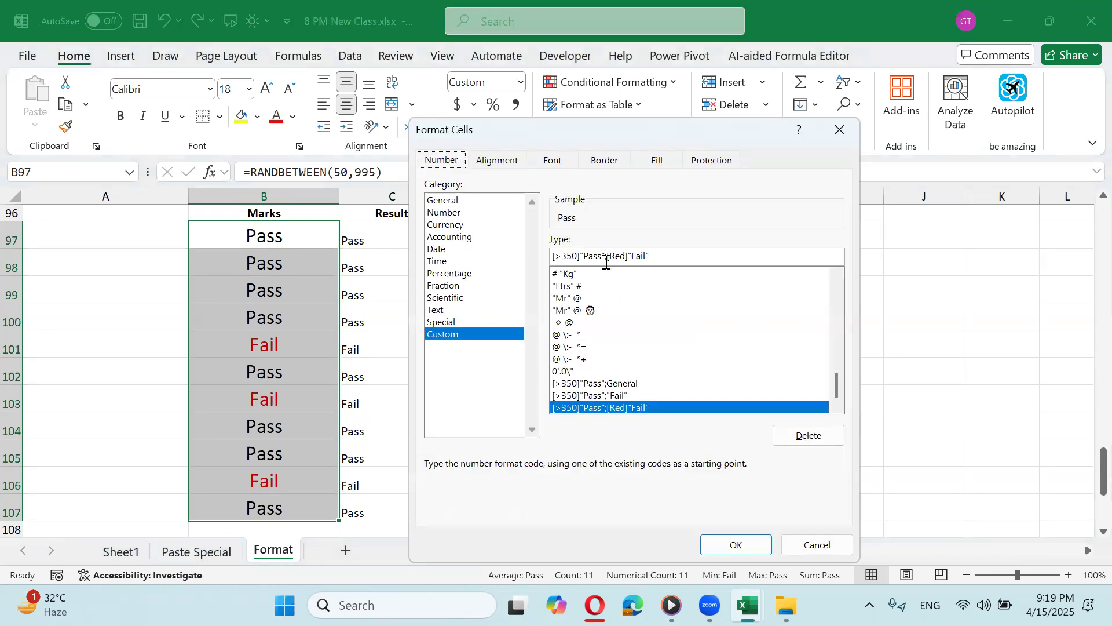
click(605, 256)
text(;)
text([blue])
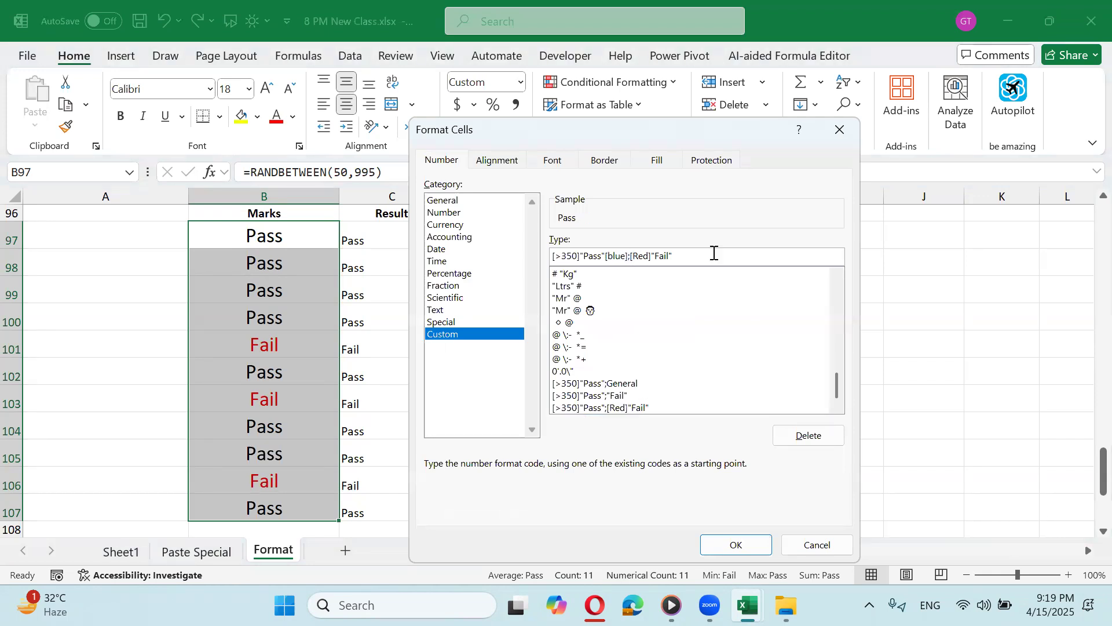
click(734, 545)
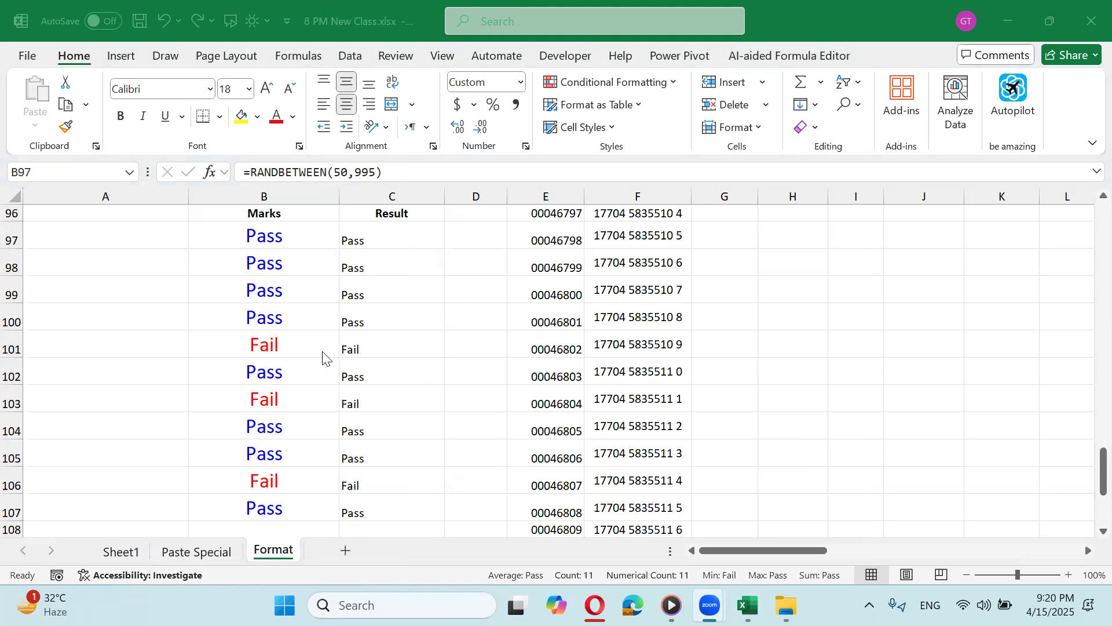
Step: Examine the complete custom format code applied to B97:B107 without changing it
click(293, 266)
drag(293, 238, 298, 503)
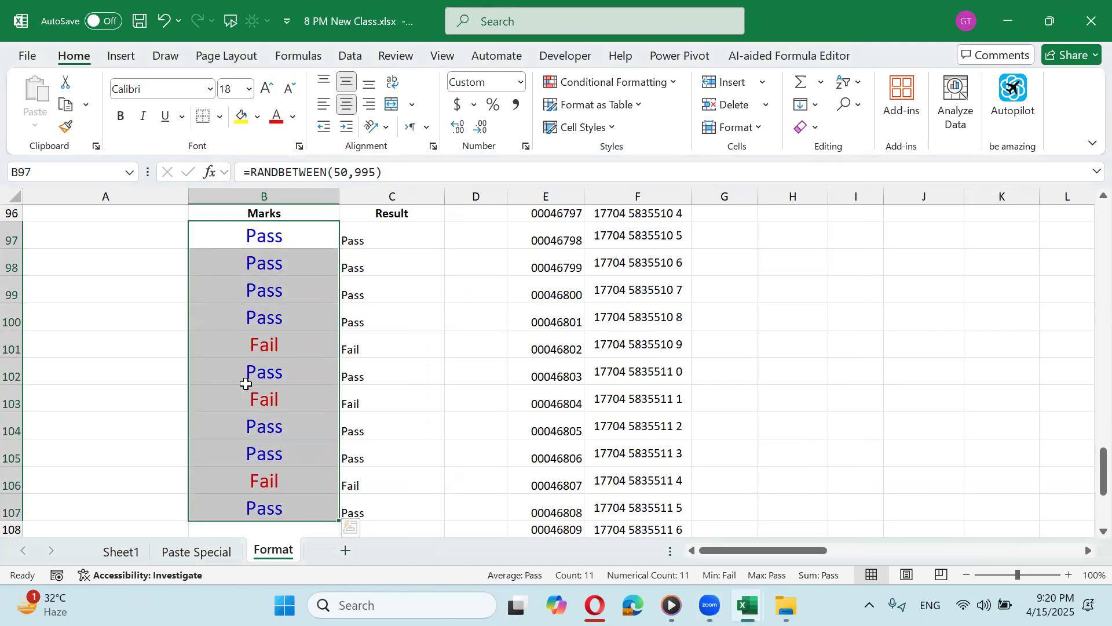
click(262, 347)
drag(273, 244, 255, 483)
key(ctrl+1)
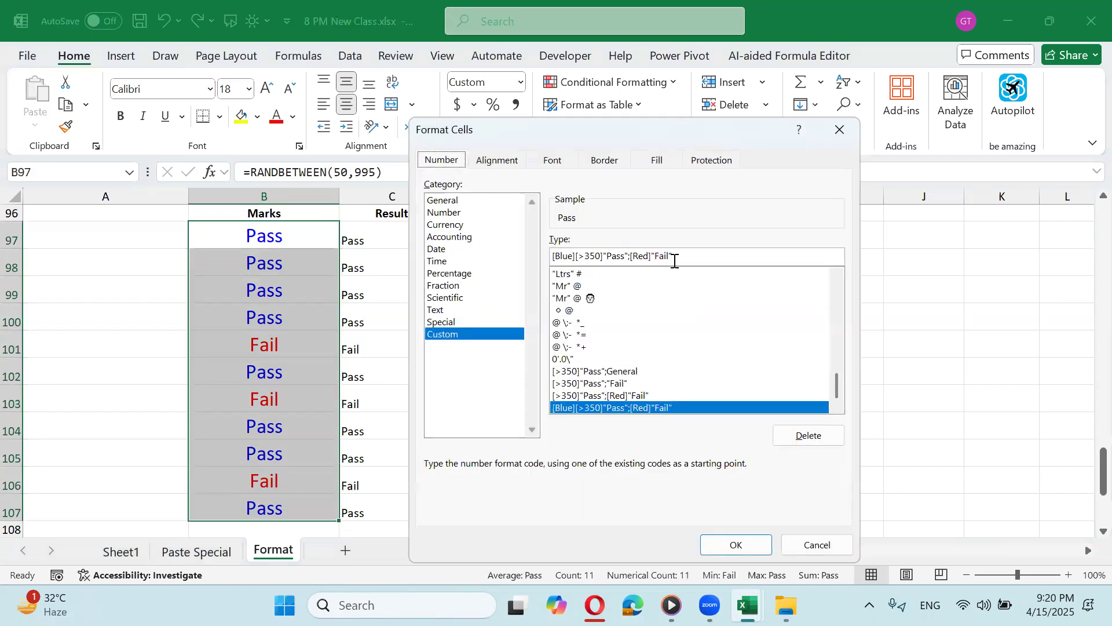
drag(671, 256, 548, 255)
drag(567, 121, 486, 115)
click(719, 544)
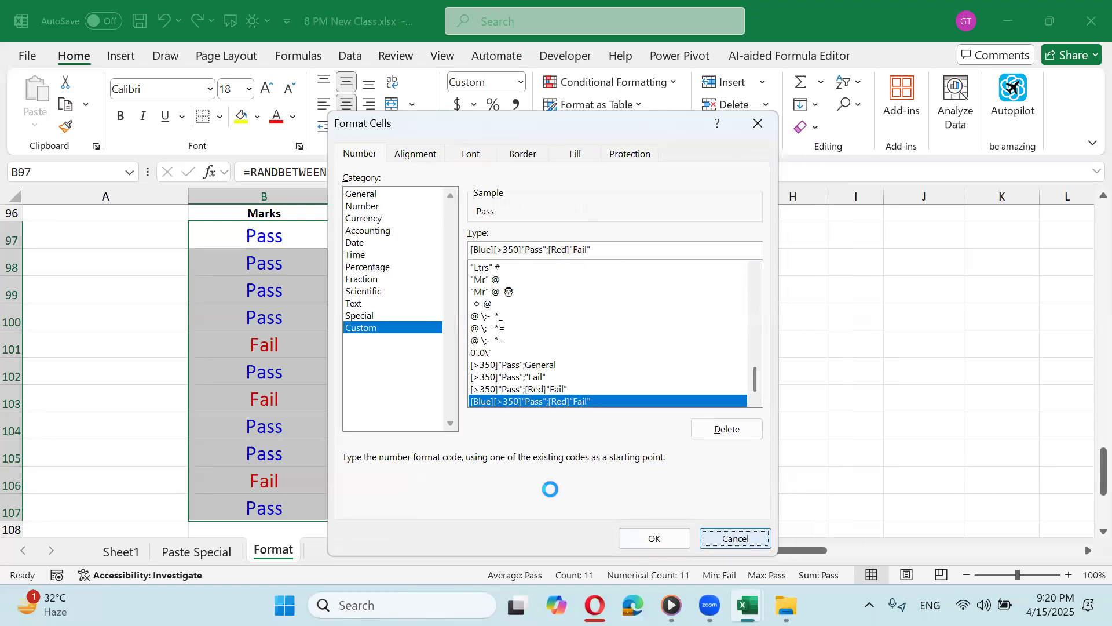
Step: Review the Custom Formatting reference list by selecting its code symbols in A53:A60
scroll(93, 357, up, 6)
scroll(93, 357, up, 11)
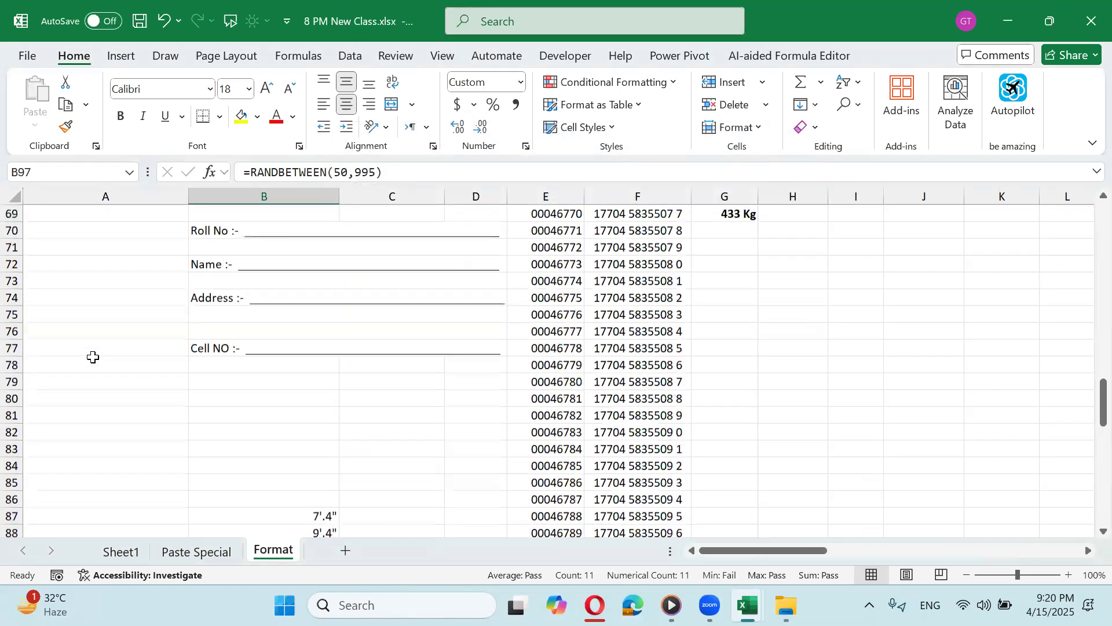
click(91, 350)
drag(88, 440, 86, 457)
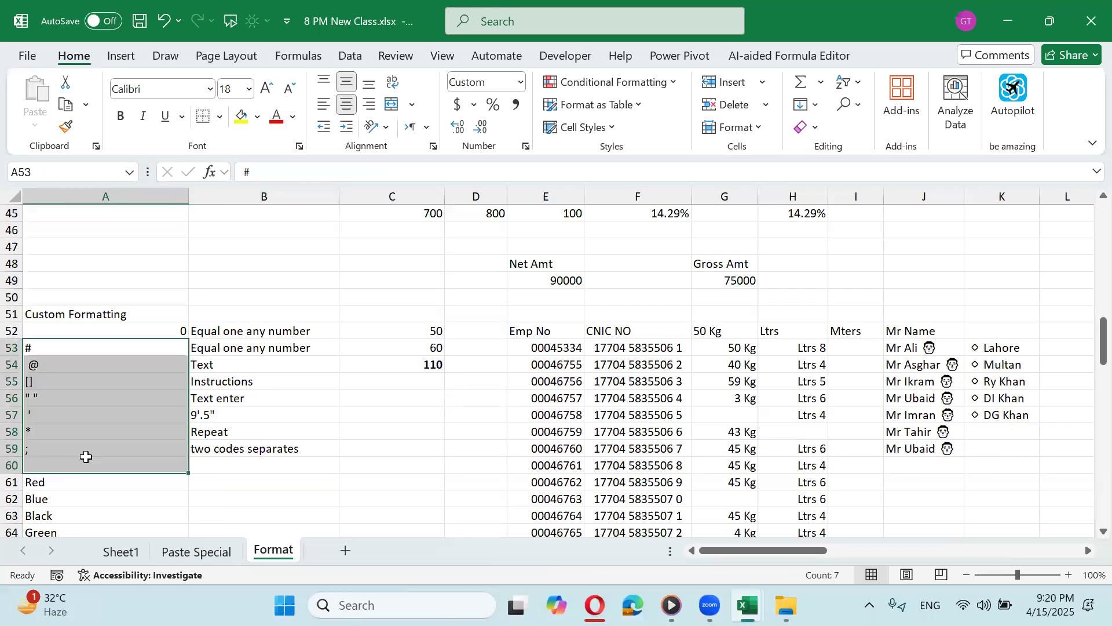
Step: Review the colour names Red, Blue, Black and Green listed in A61:A64 under the Custom Formatting reference
scroll(83, 439, down, 2)
drag(85, 383, 89, 416)
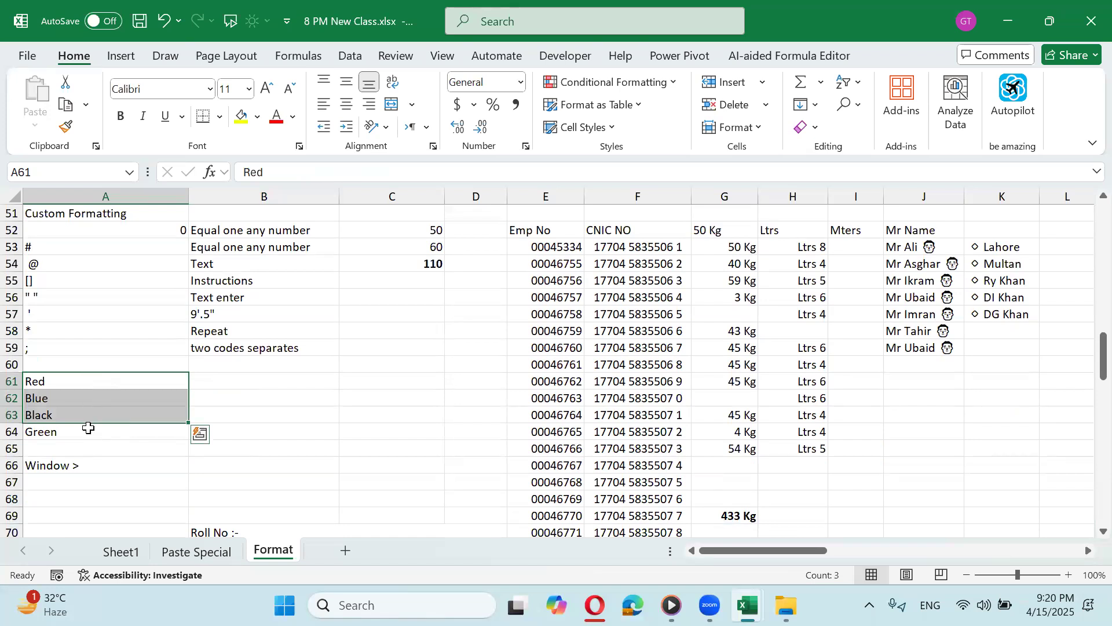
click(89, 429)
click(91, 400)
click(92, 381)
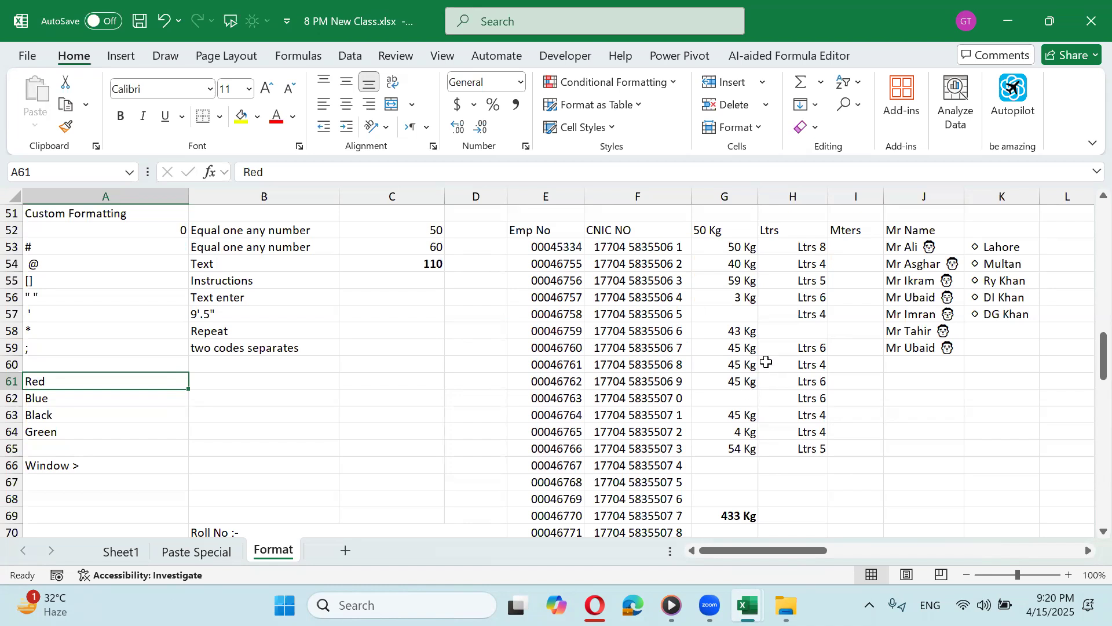
click(475, 330)
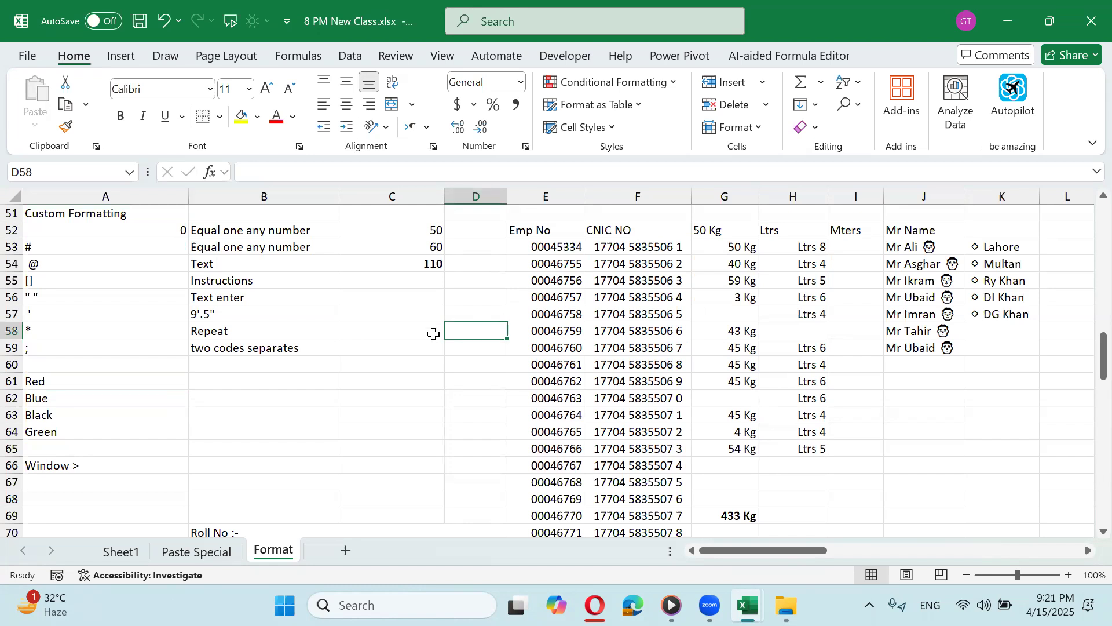
Step: Change the Pass condition of the custom format on B97:B107 to greater than or equal, making it [Blue][>=350]"Pass";[Red]"Fail"
scroll(433, 334, down, 11)
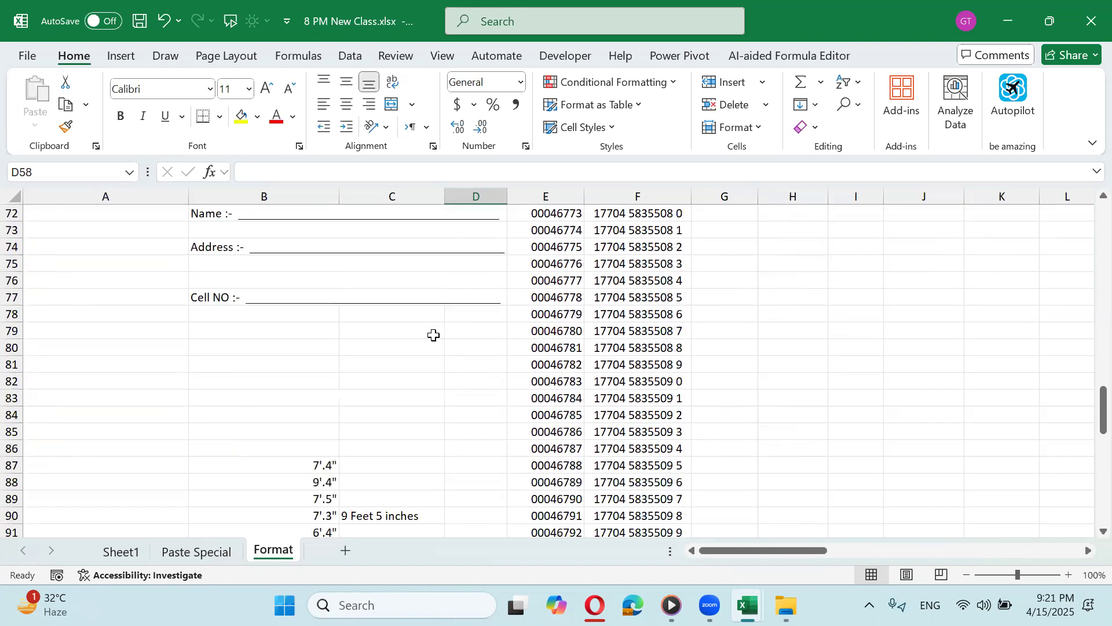
scroll(416, 336, down, 5)
scroll(307, 244, up, 2)
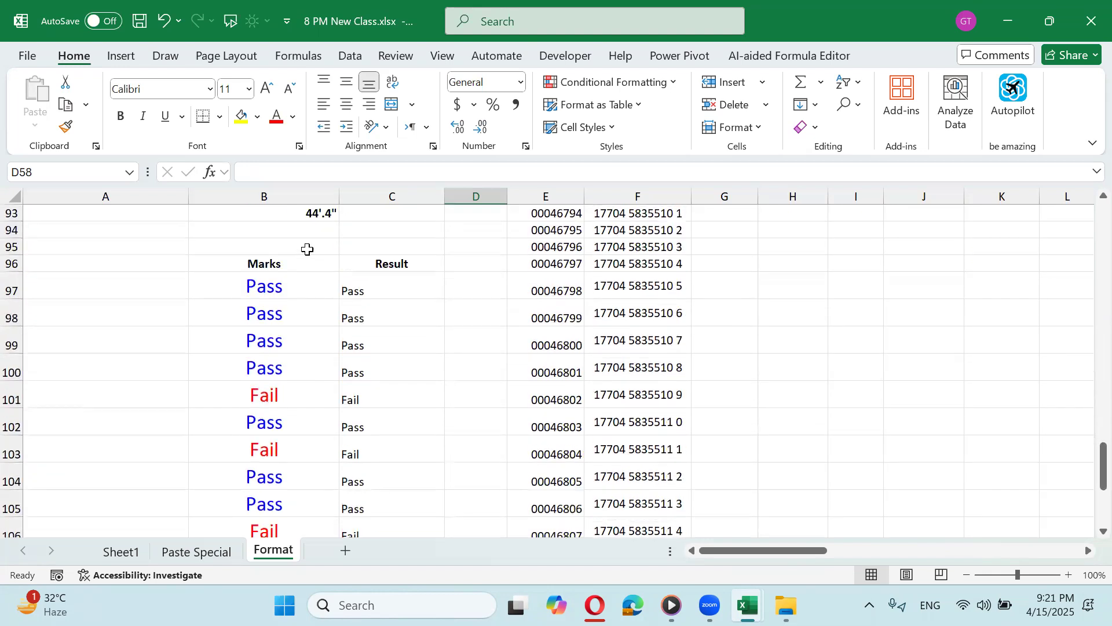
drag(298, 283, 291, 515)
scroll(295, 487, down, 1)
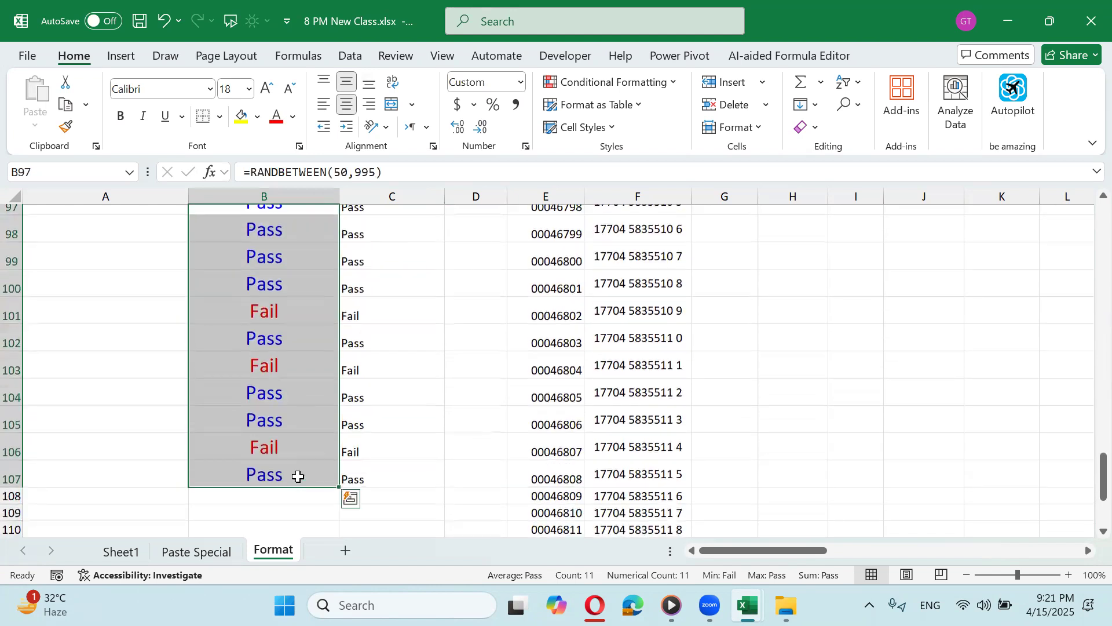
scroll(299, 476, up, 1)
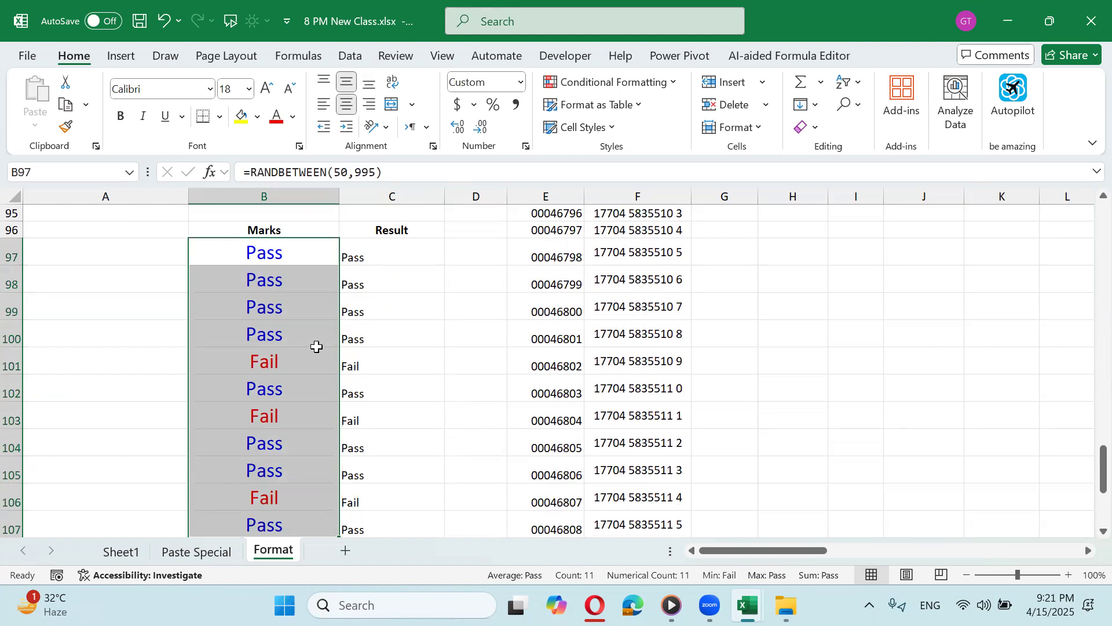
key(ctrl+1)
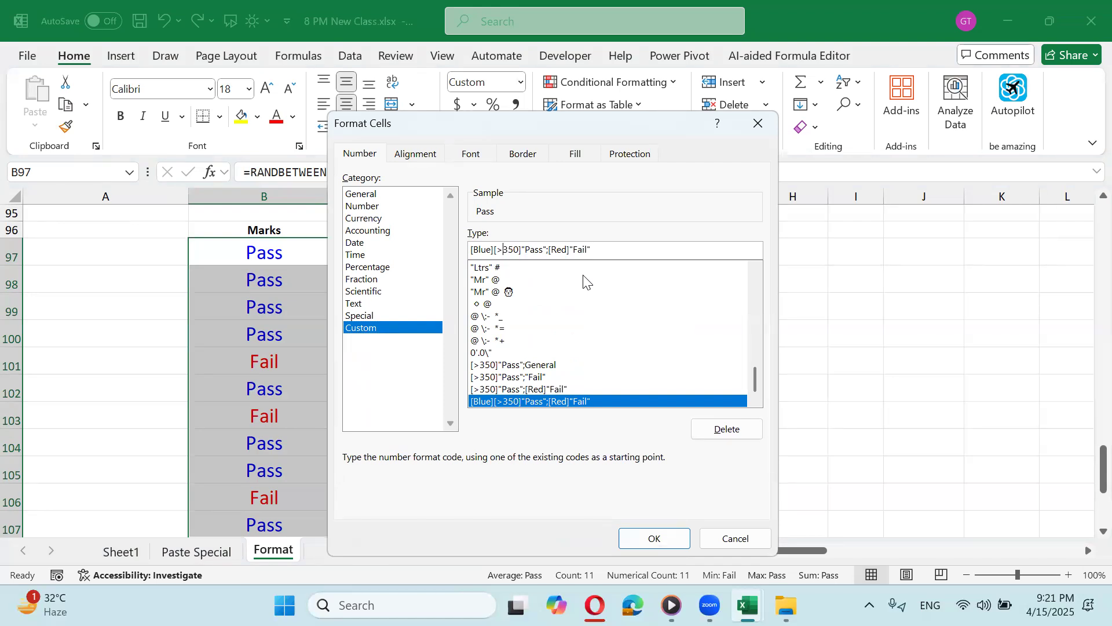
text(=)
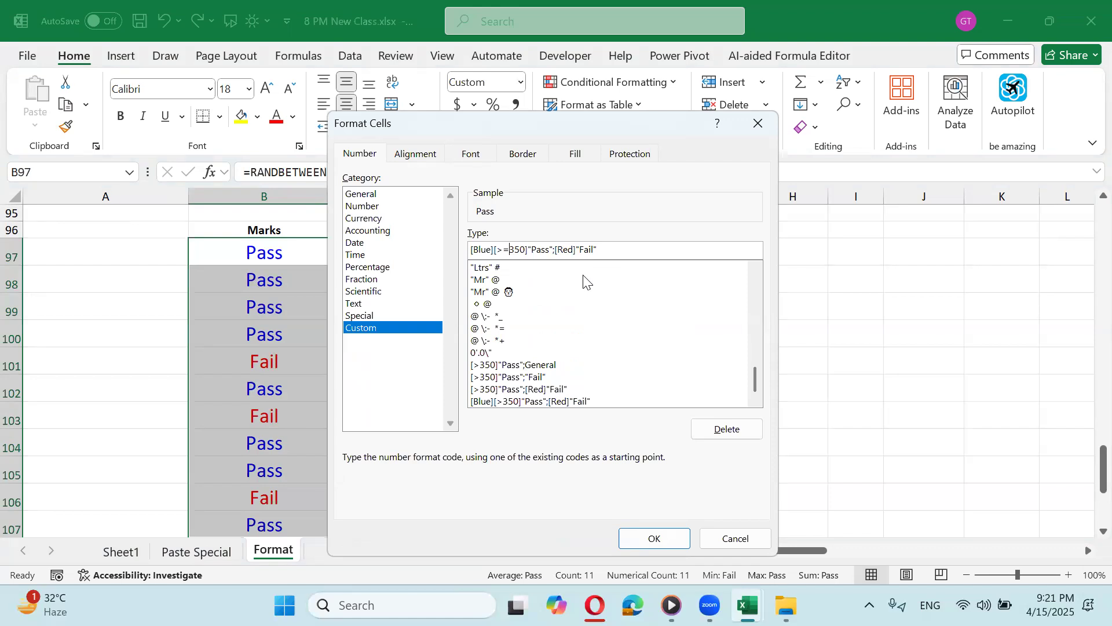
key(Return)
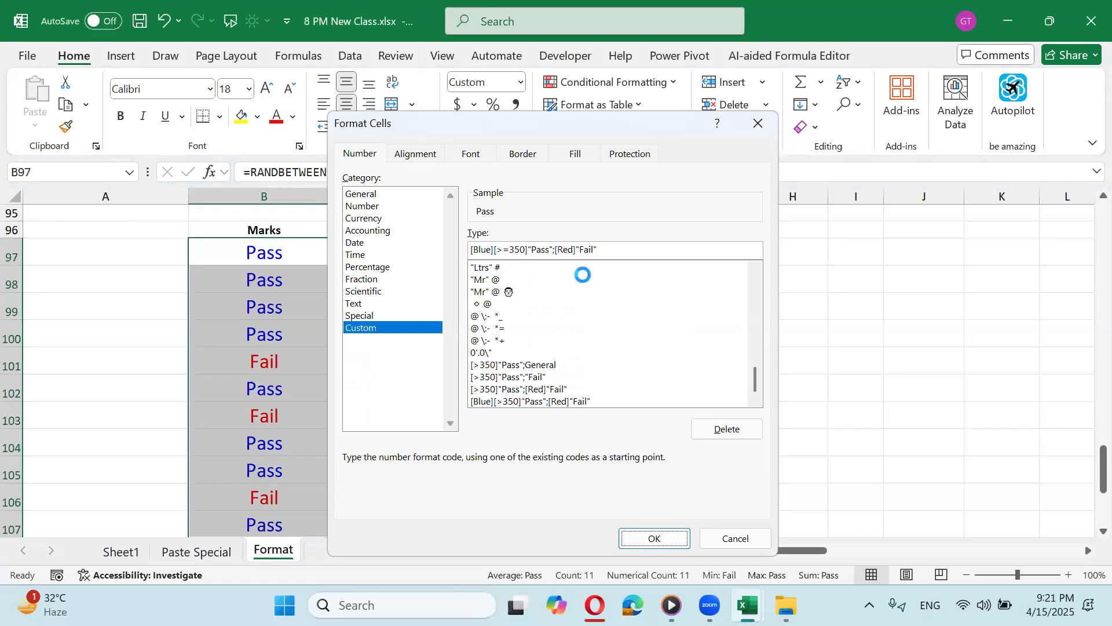
Step: Enter 350 in cell B100 to test the >=350 condition, and undo the entry
key(Down)
key(Down)
key(Down)
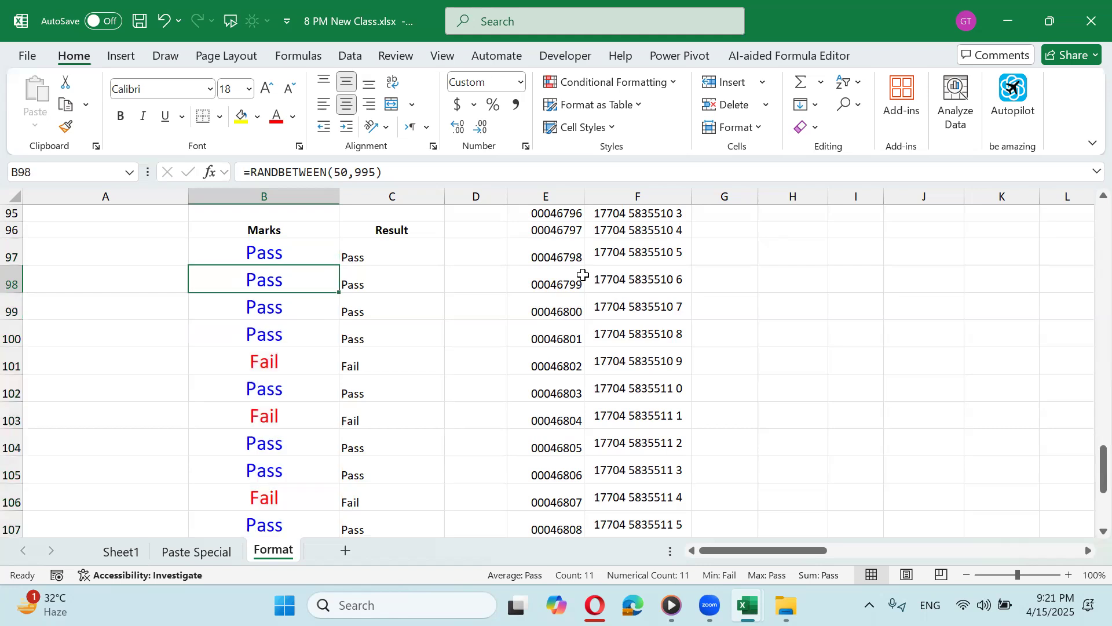
text(350)
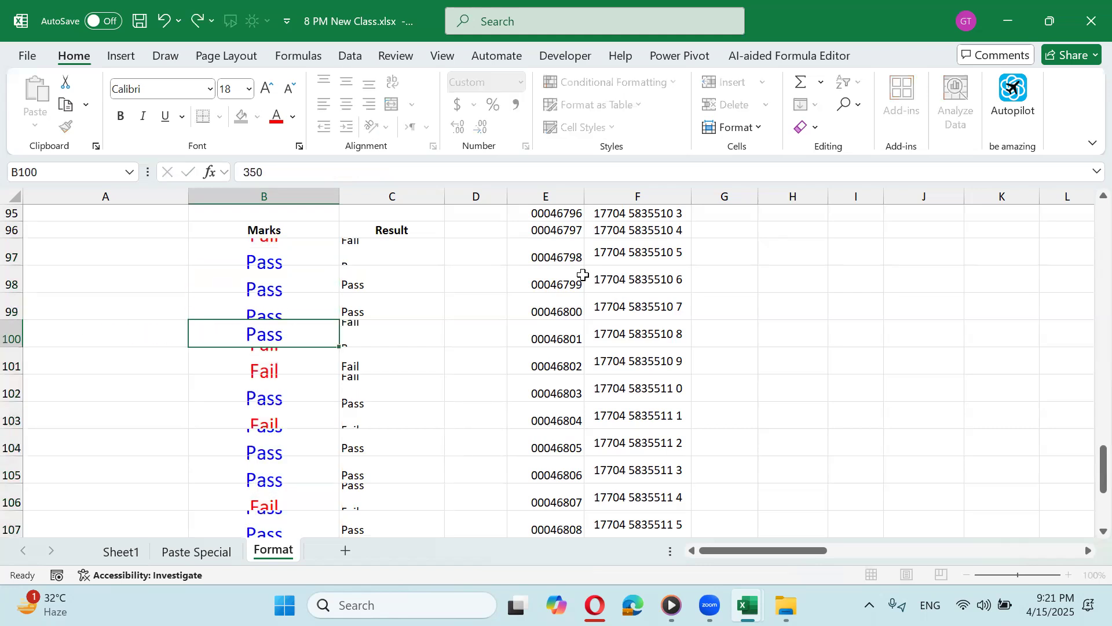
key(ctrl+Return)
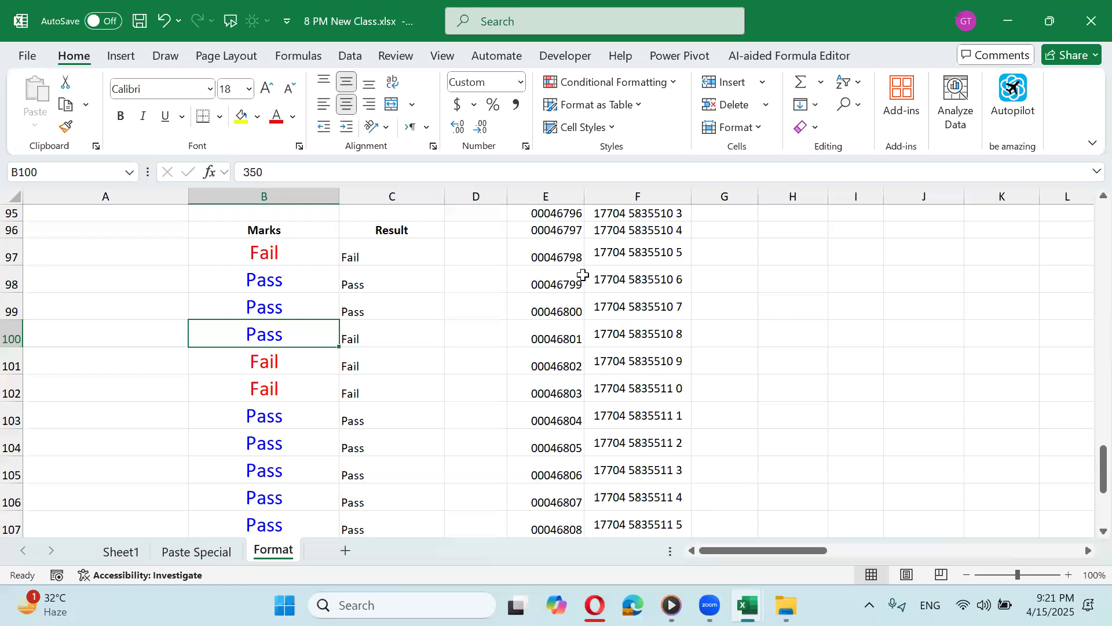
key(Up)
key(Down)
key(ctrl+z)
Step: Check the custom format code applied to the marks in B97:B107 without changing it
key(Up)
key(Up)
key(Up)
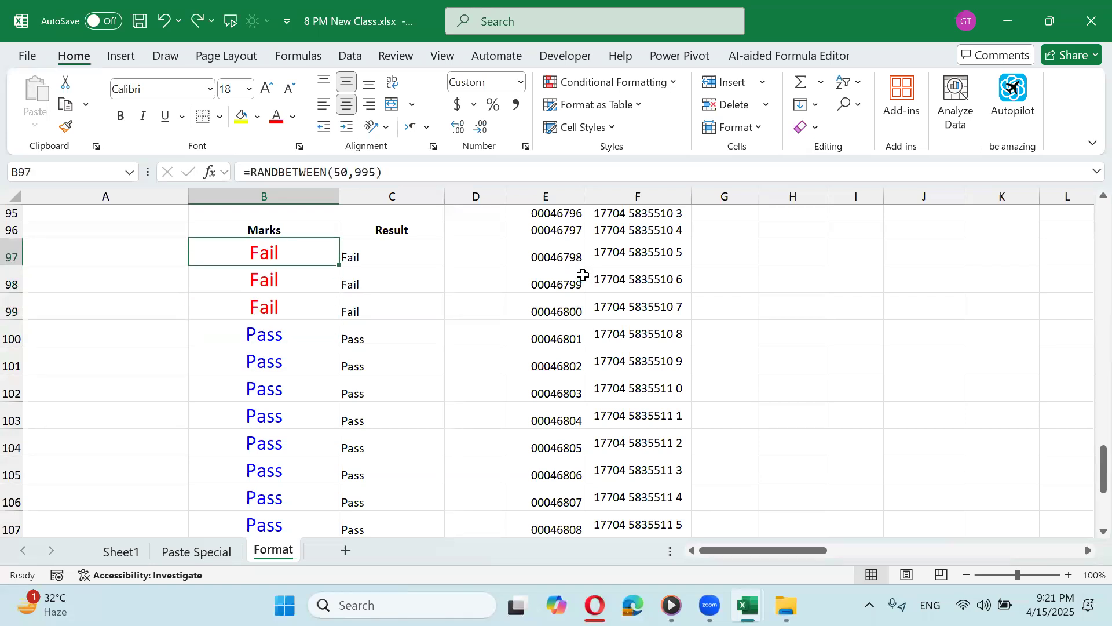
key(shift+Down)
key(shift+Down)
key(shift+Down)
key(shift+Down)
key(shift+Down)
key(shift+Down)
key(shift+Down)
key(shift+Down)
key(shift+Down)
key(shift+Down)
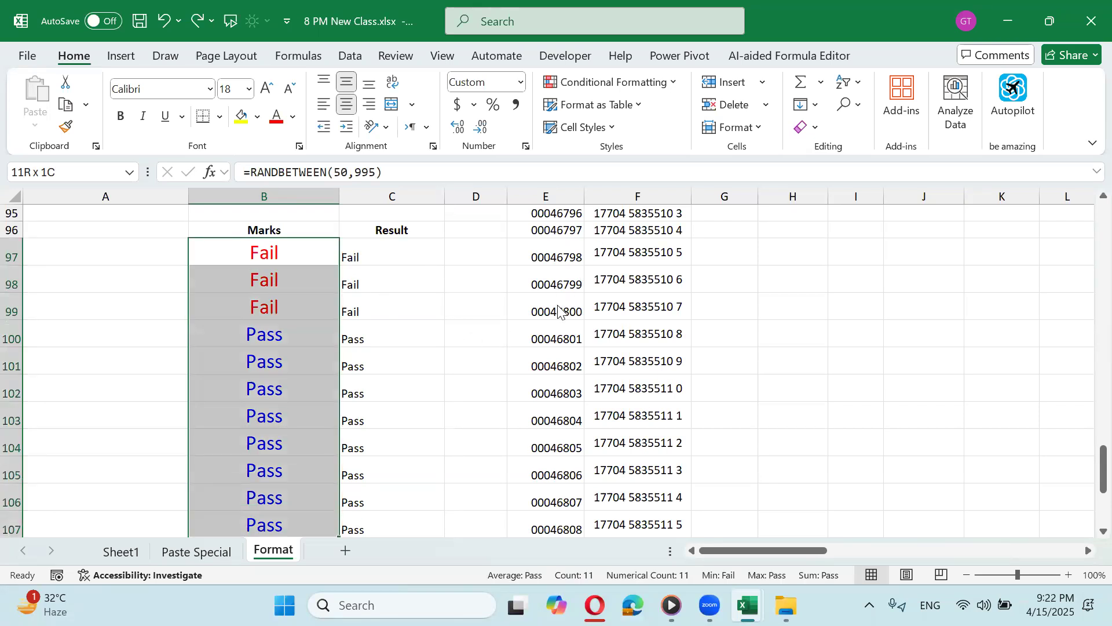
key(ctrl+1)
key(Return)
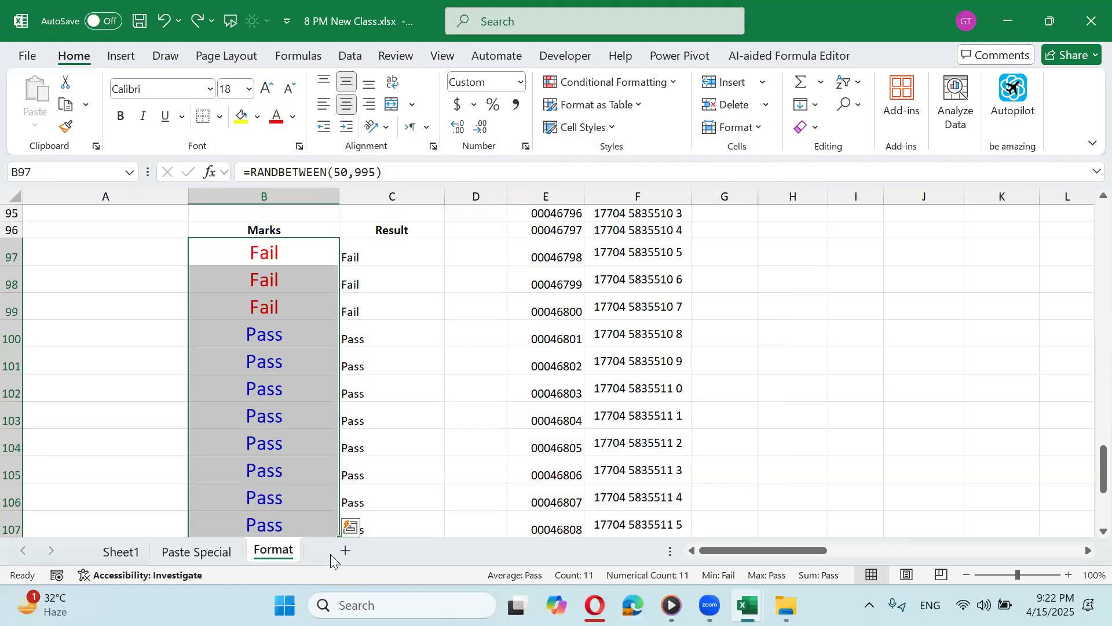
Step: Add a new worksheet and list the comparison operators >, <, >=, <= and <> in A1:A5
key(shift+F11)
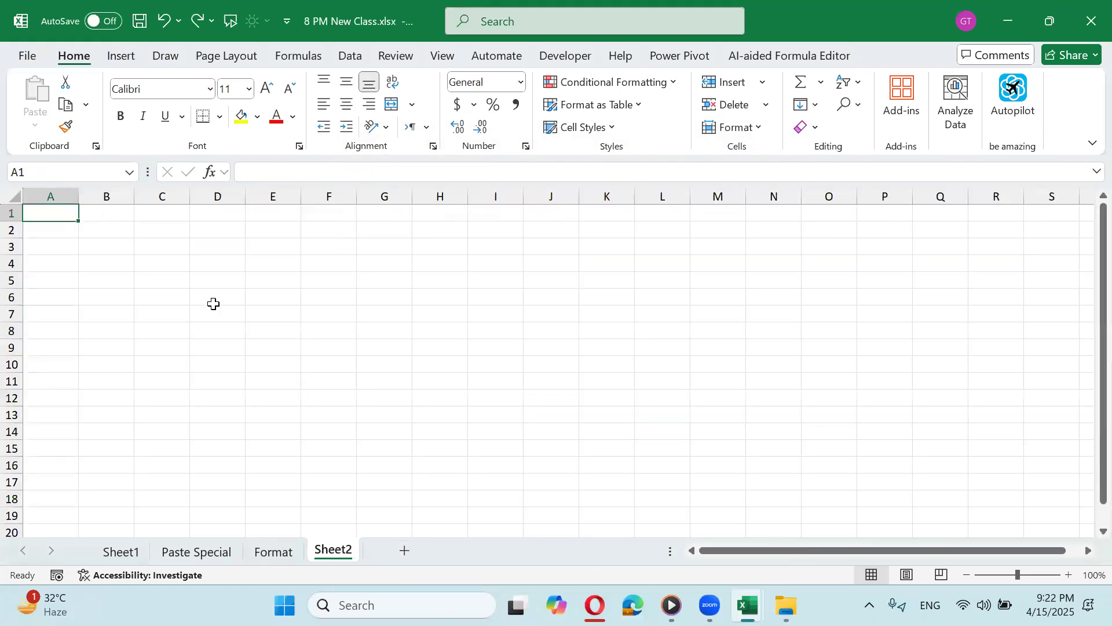
text(>)
key(Return)
text(<)
key(Return)
text(>=)
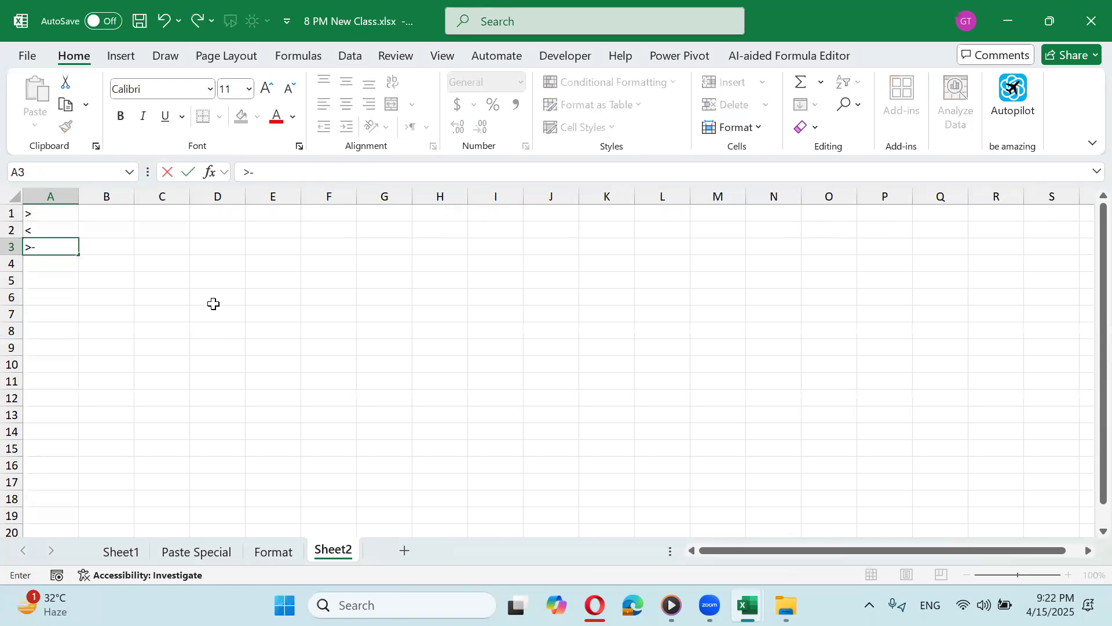
key(Return)
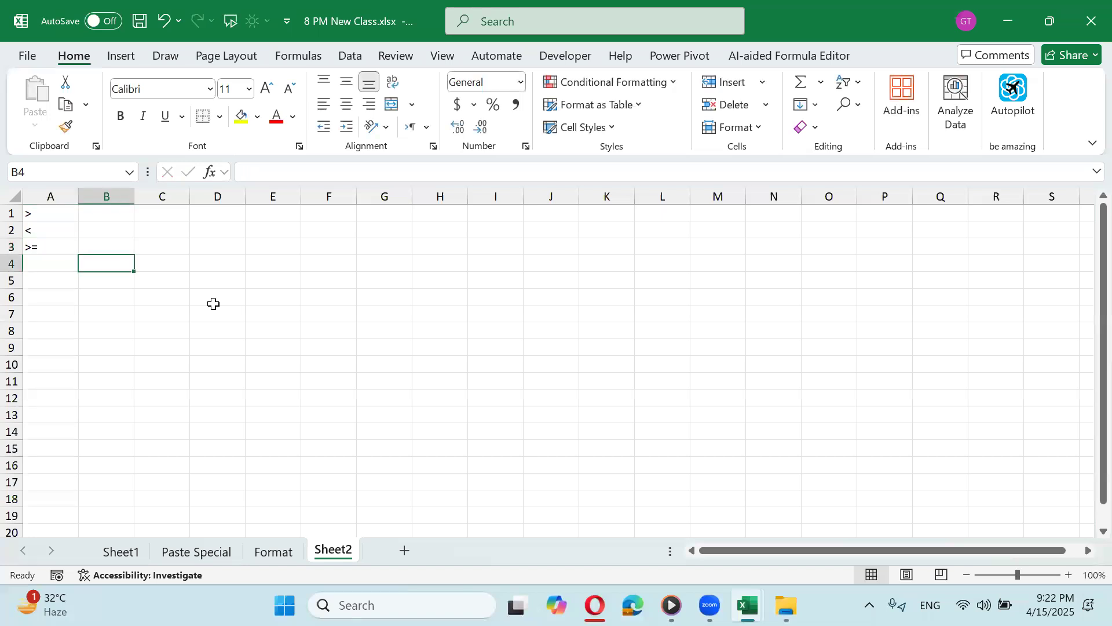
text(<=)
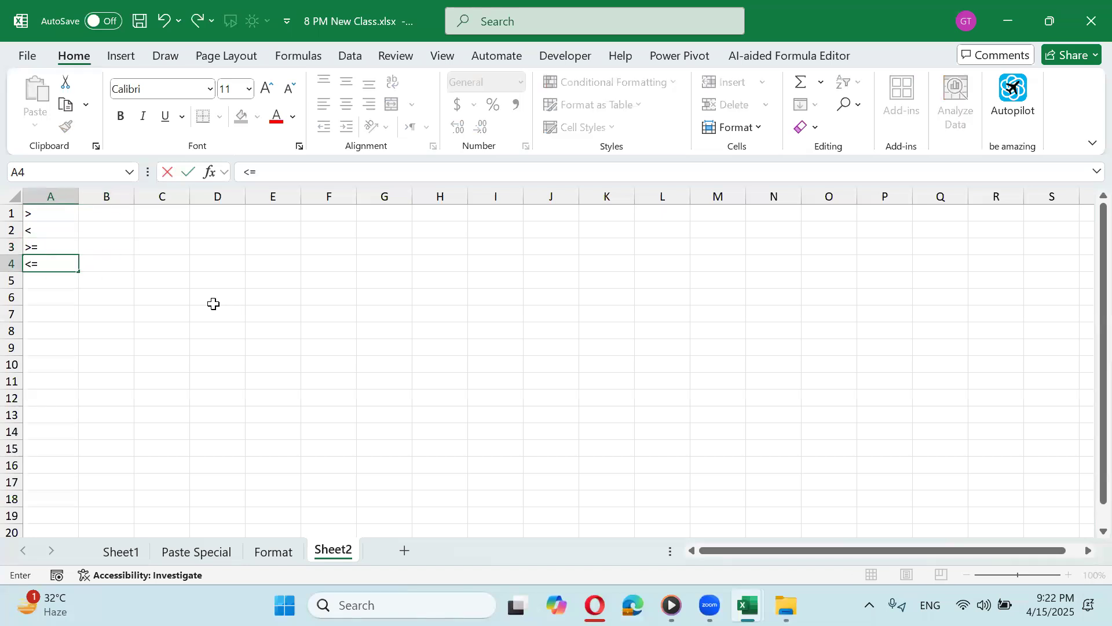
key(Return)
text(<>)
Step: Label the first two operators "Greater Than" in B1 and "Less Than" in B2
key(Up)
key(Up)
key(Up)
key(Up)
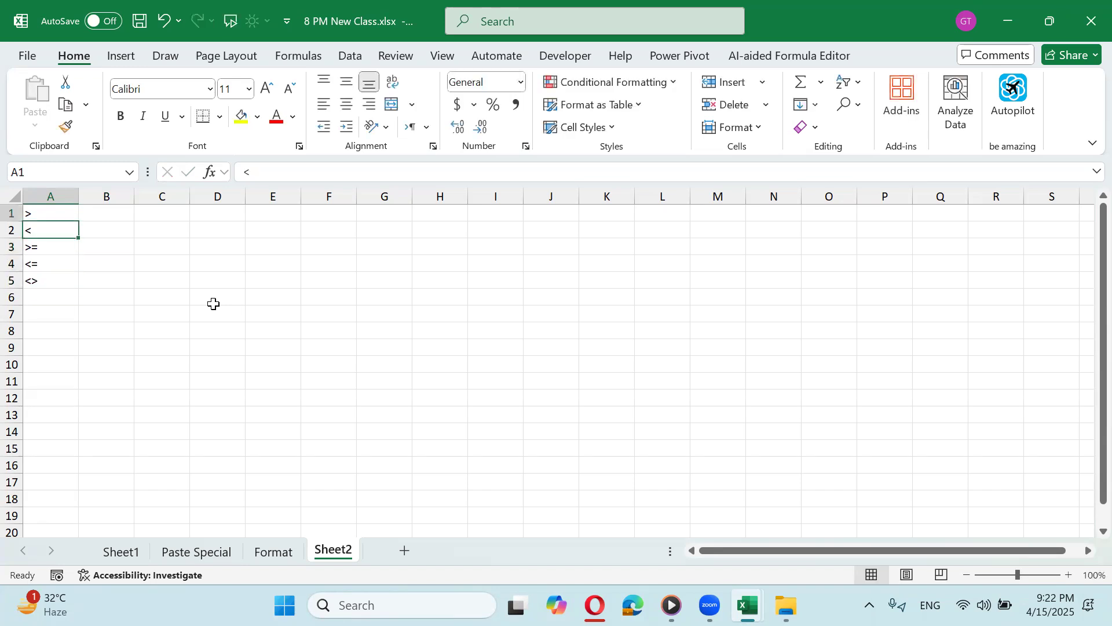
key(Right)
text(Greater)
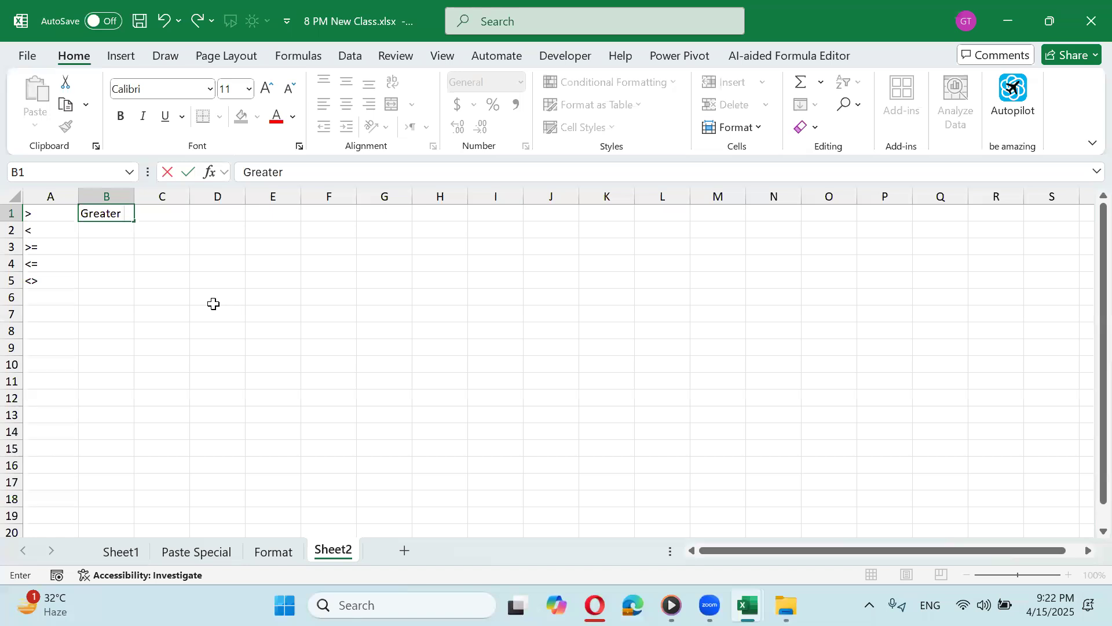
text( Than)
key(Return)
text(Less Tah)
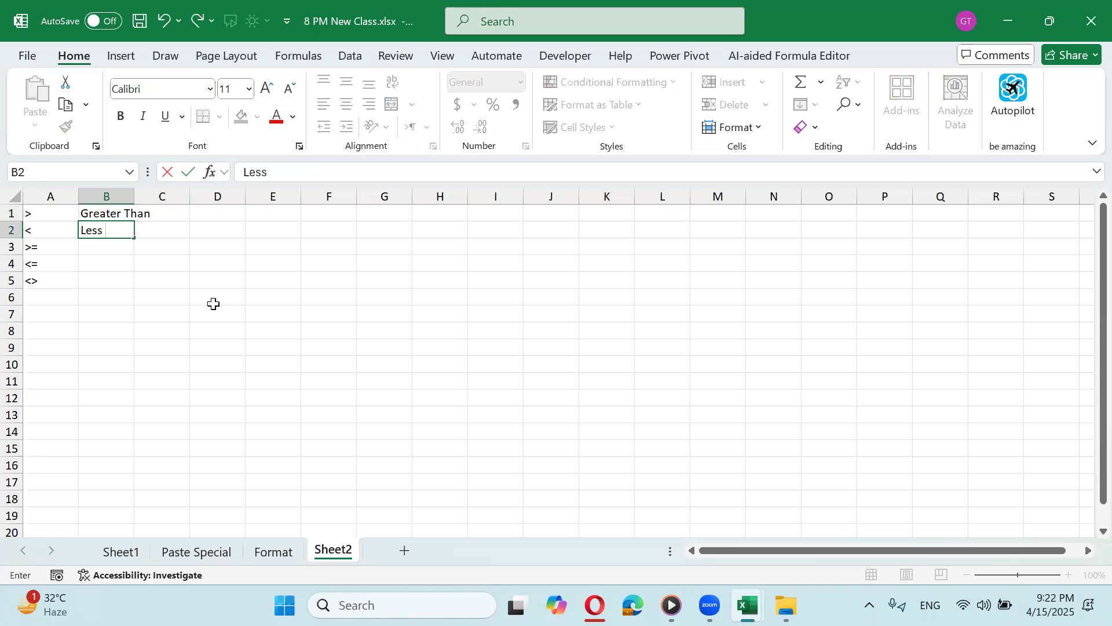
key(BackSpace)
key(BackSpace)
text(han)
key(Return)
Step: Copy the B1 label to B3 and extend it to "Greater Than Equal"
key(Up)
key(Up)
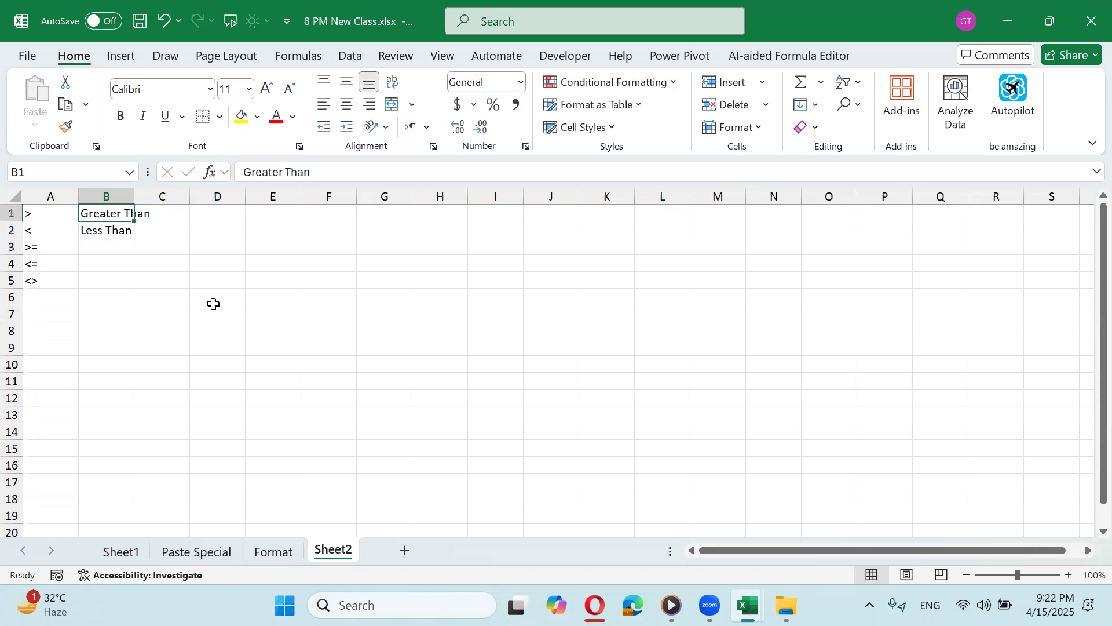
key(ctrl+c)
key(Down)
key(Down)
key(Return)
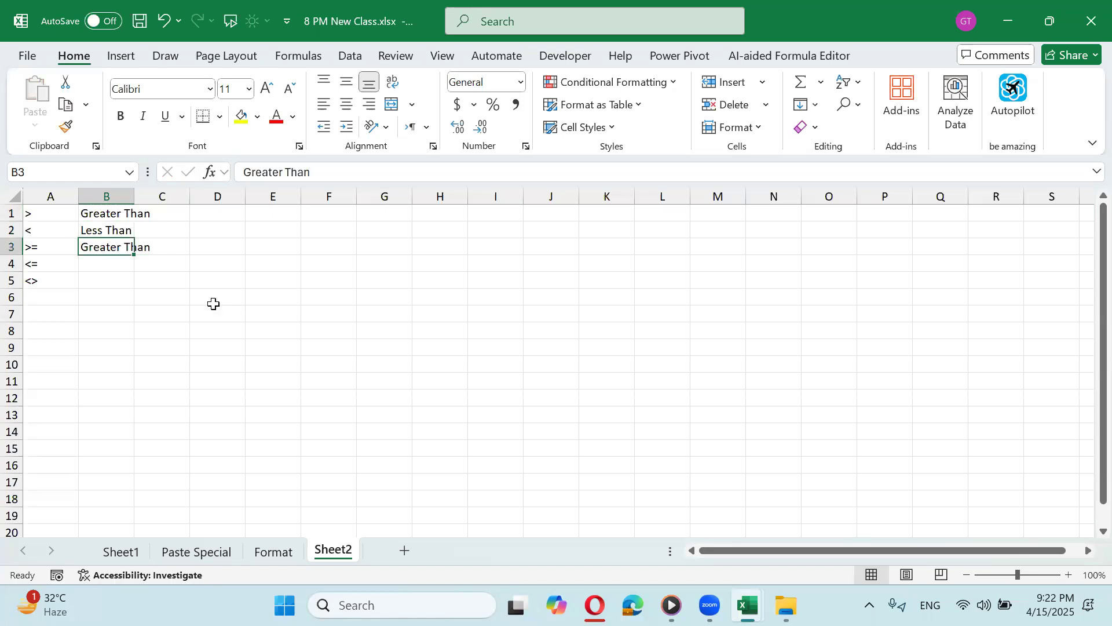
key(F2)
text(Eq)
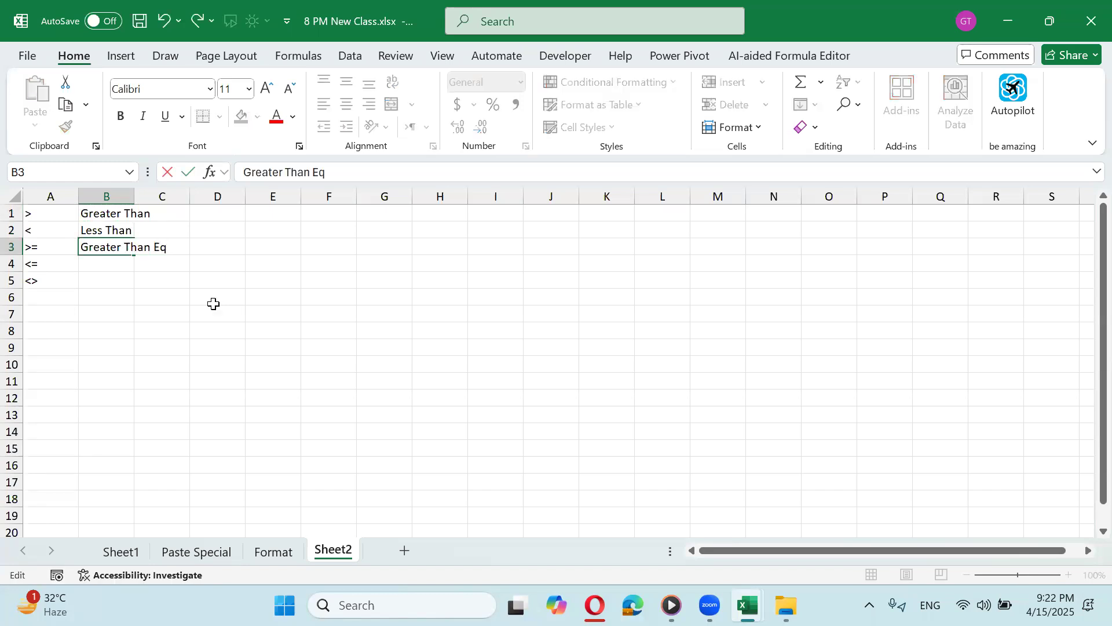
text(ual)
key(Return)
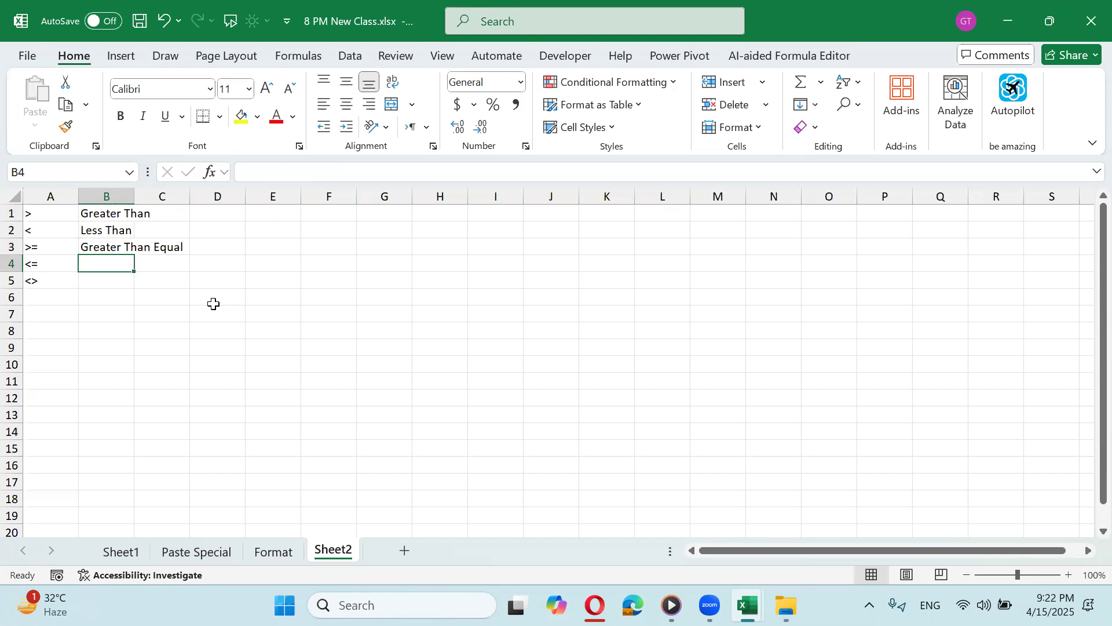
Step: Label the last two operators "Less Than Equal" in B4 and "Not Equal" in B5
text(Less Than)
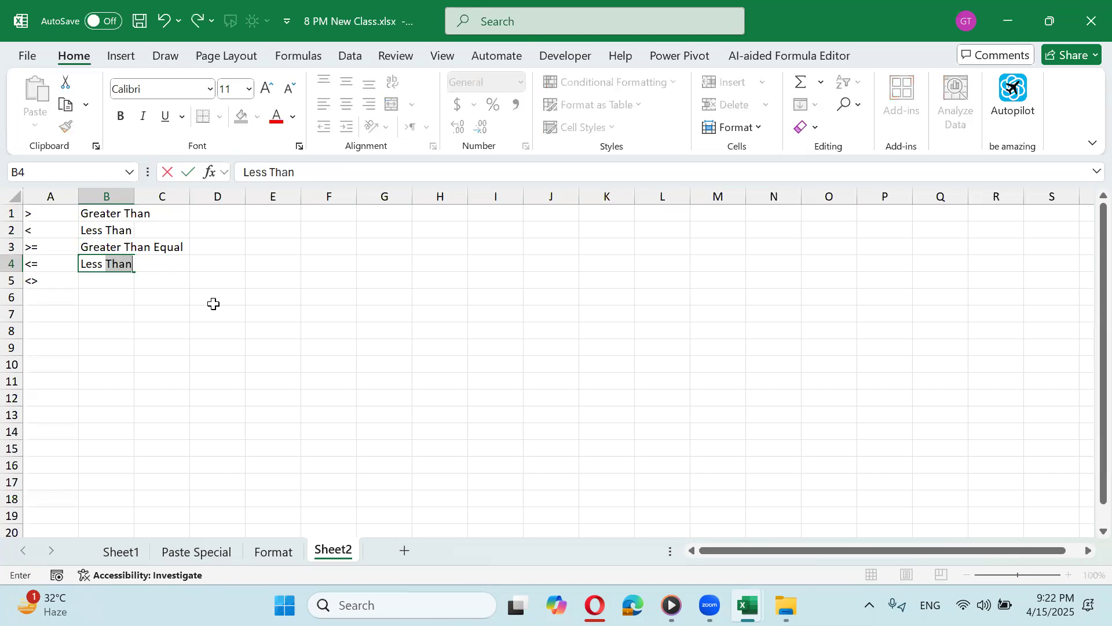
text( Equal)
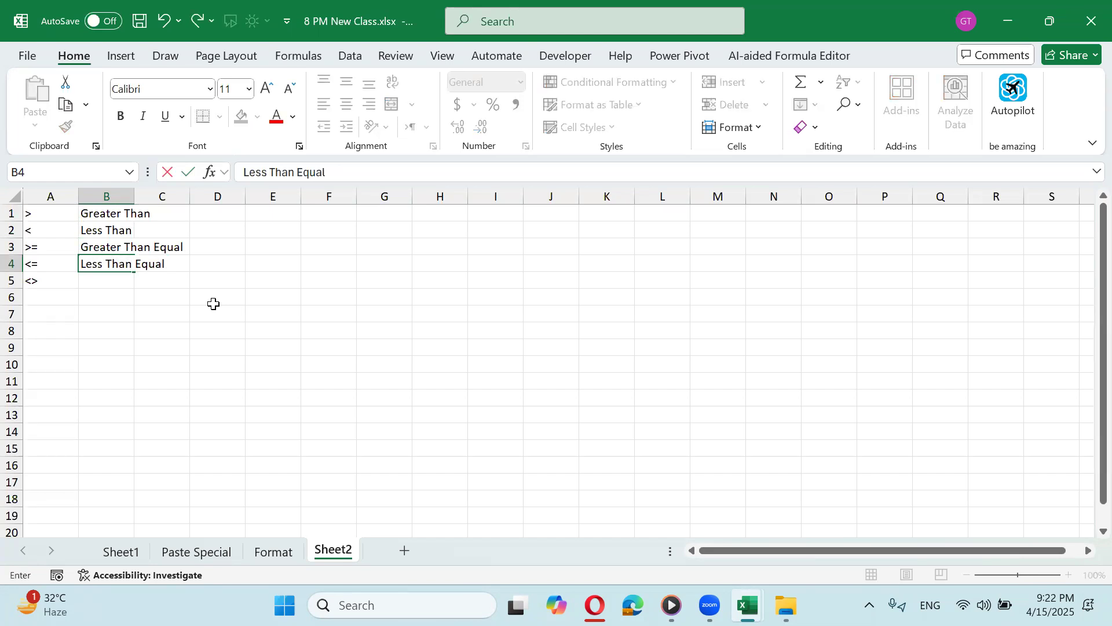
key(Return)
text(Not Eq)
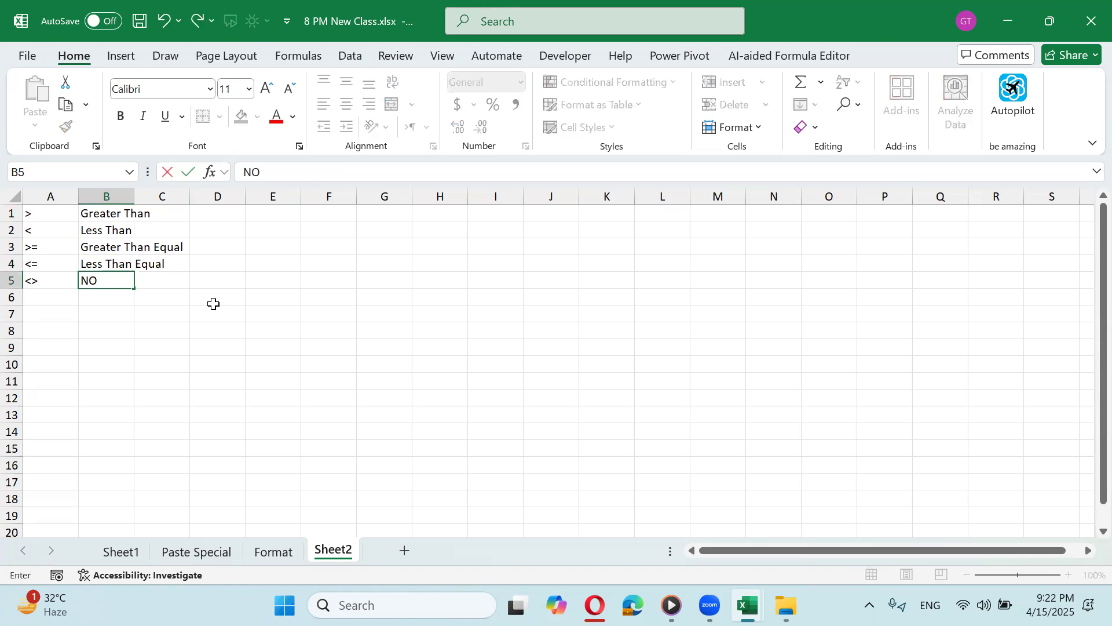
text(ual)
key(Return)
key(Right)
key(Right)
key(Left)
key(Left)
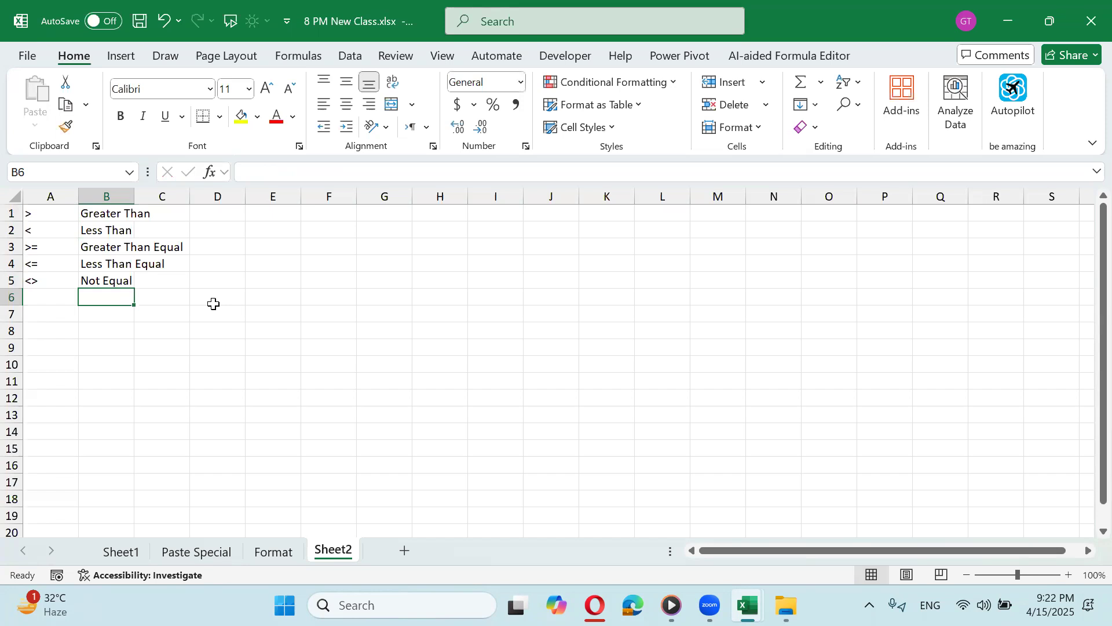
Step: Autofit the width of column B to its operator labels
double_click(133, 195)
click(49, 284)
click(293, 319)
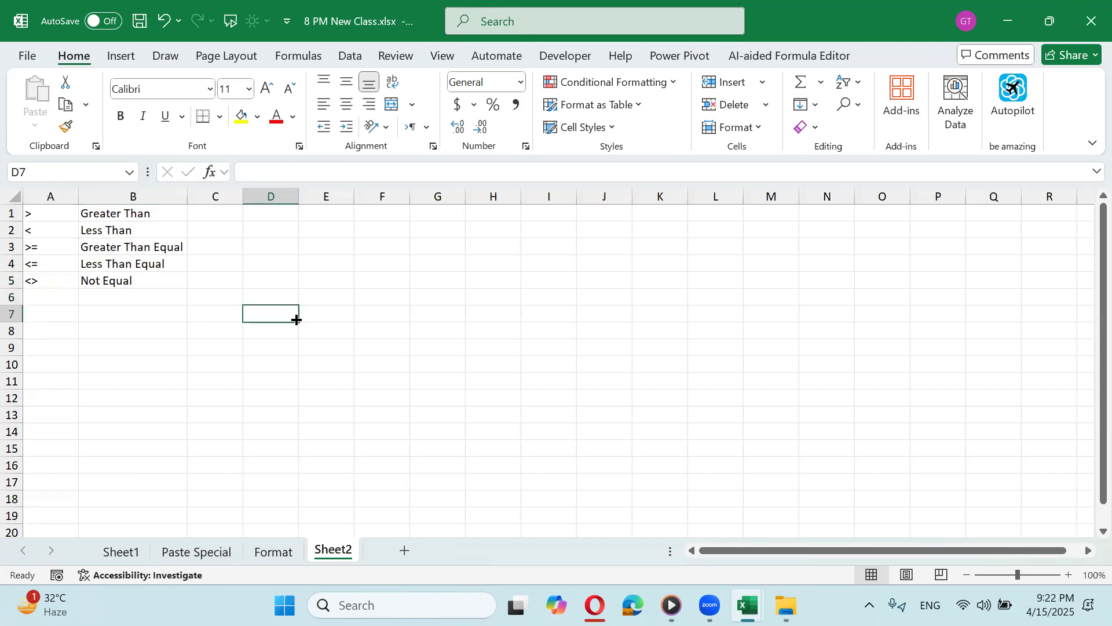
Step: Enter the number 69 in cell E6
click(302, 297)
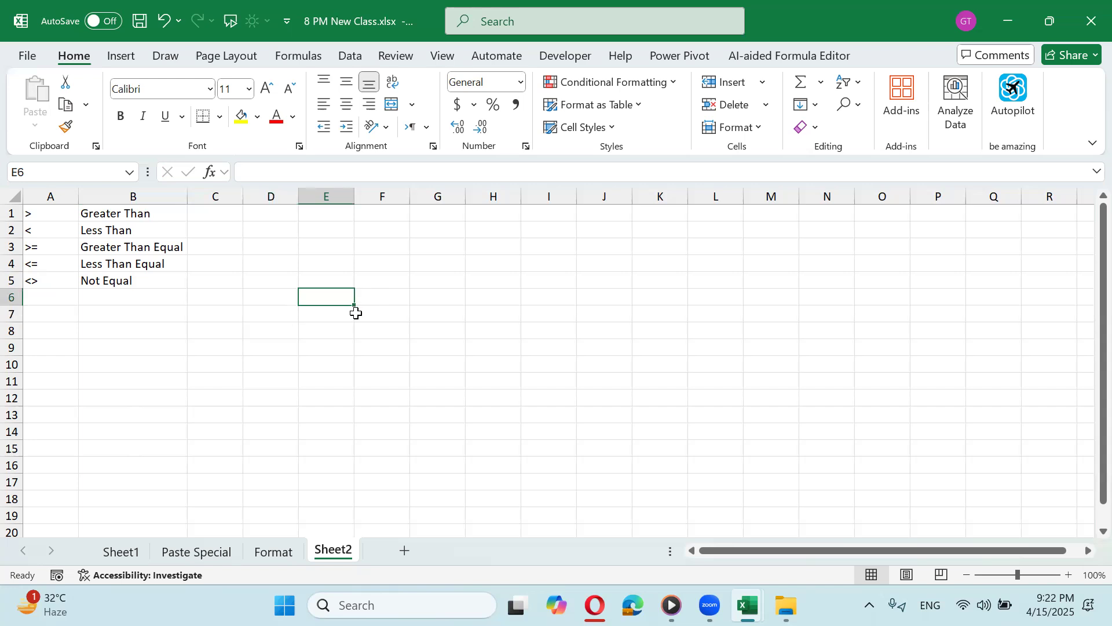
text(69)
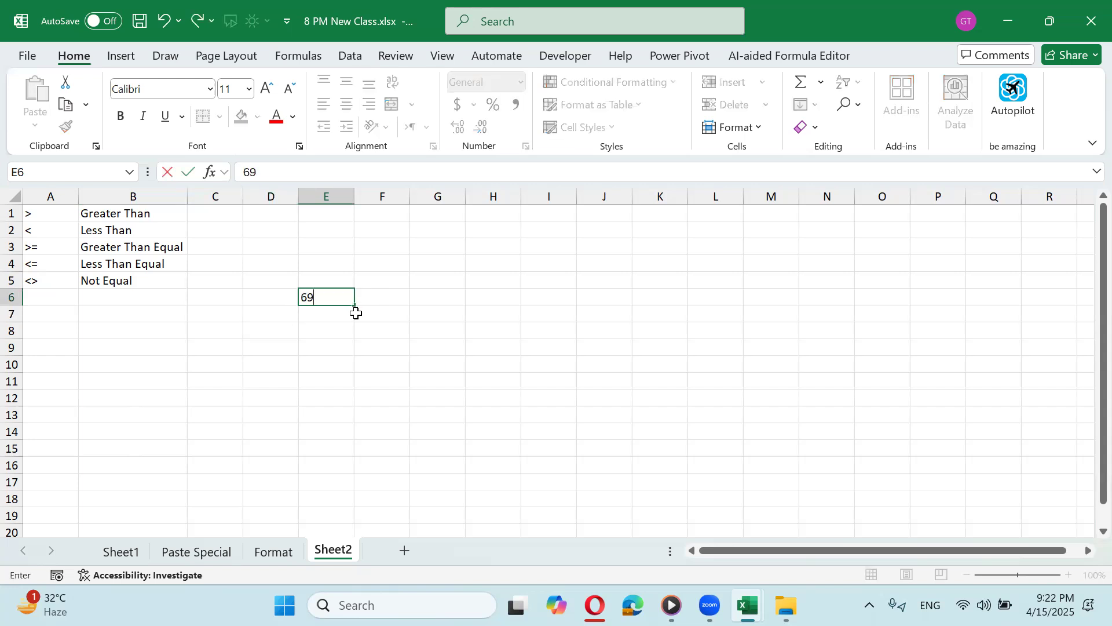
key(Tab)
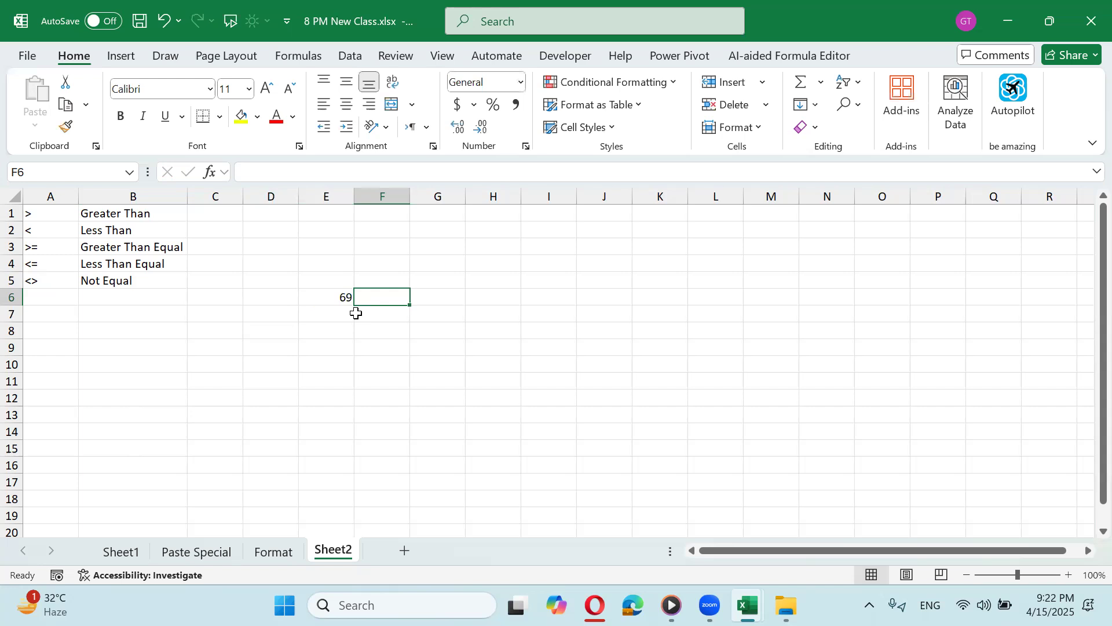
Step: Enter an IF formula in F6 that returns "Ok" when E6<>50 and "NO" otherwise
text(=if()
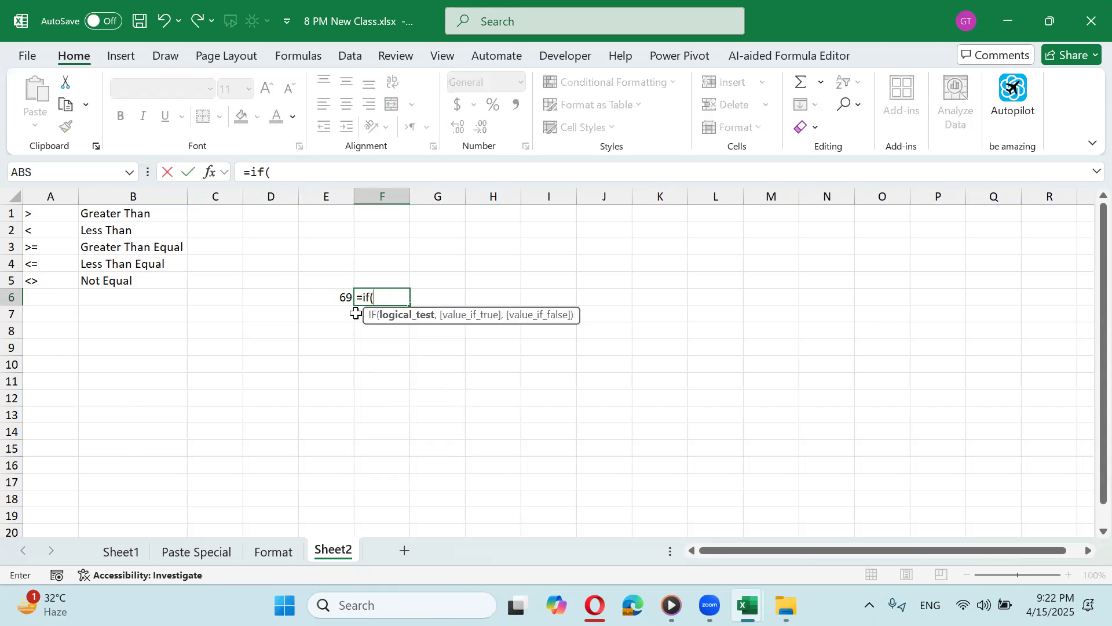
key(Left)
text(<>50)
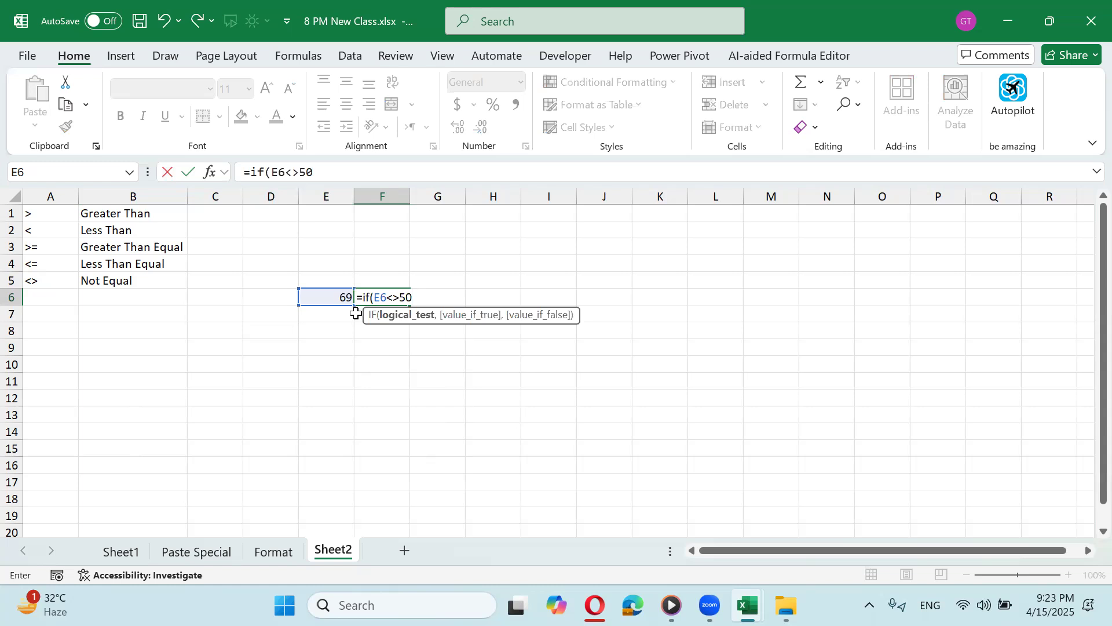
text(,)
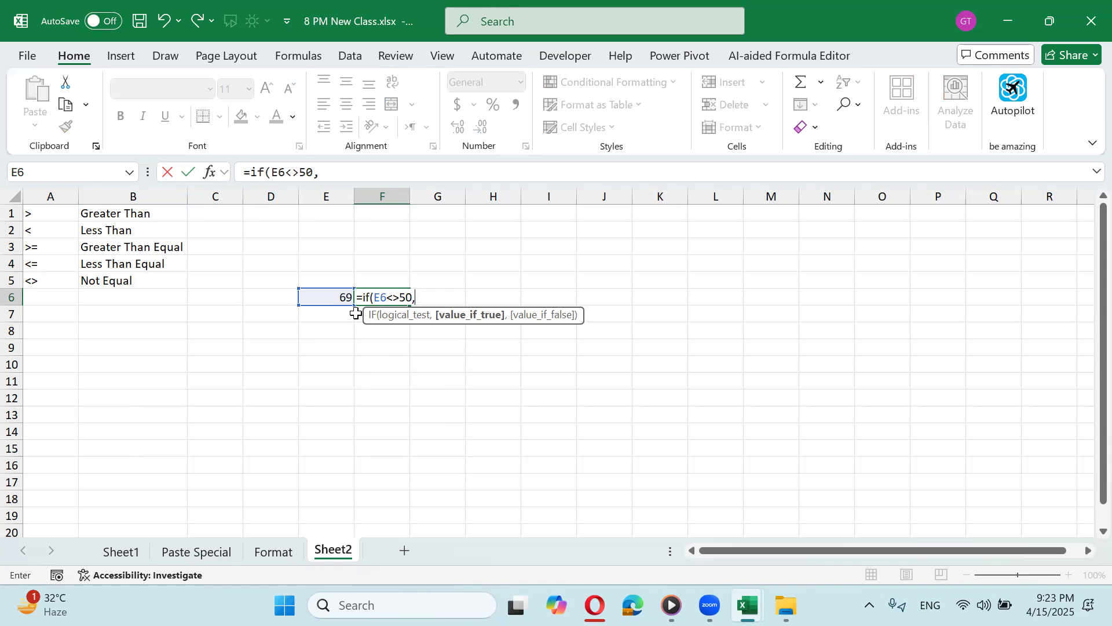
text("Ok",")
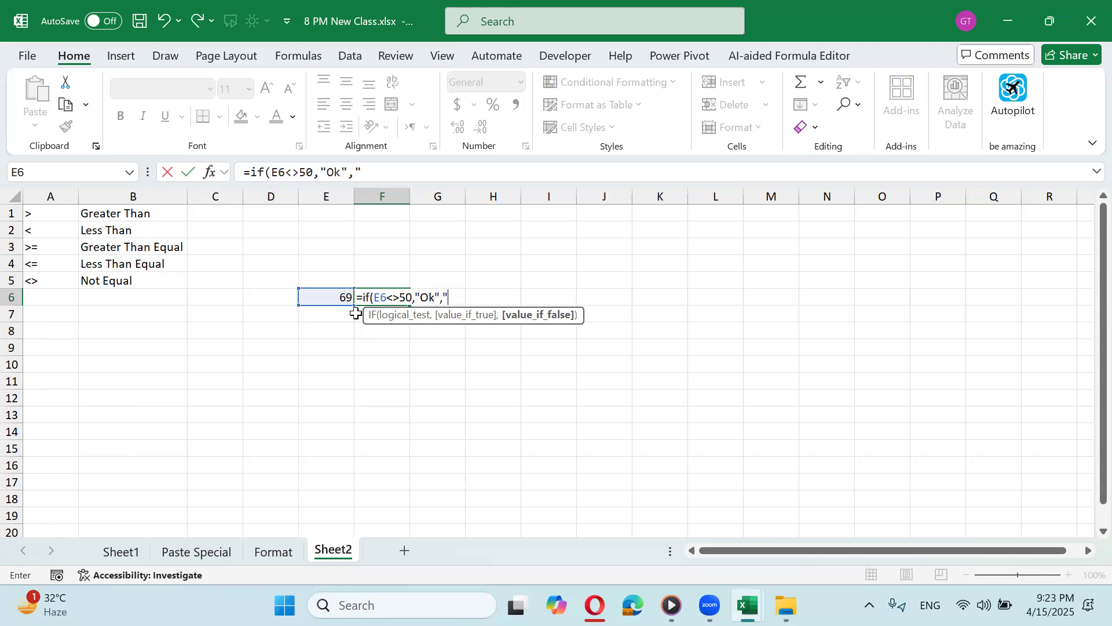
text(NO"))
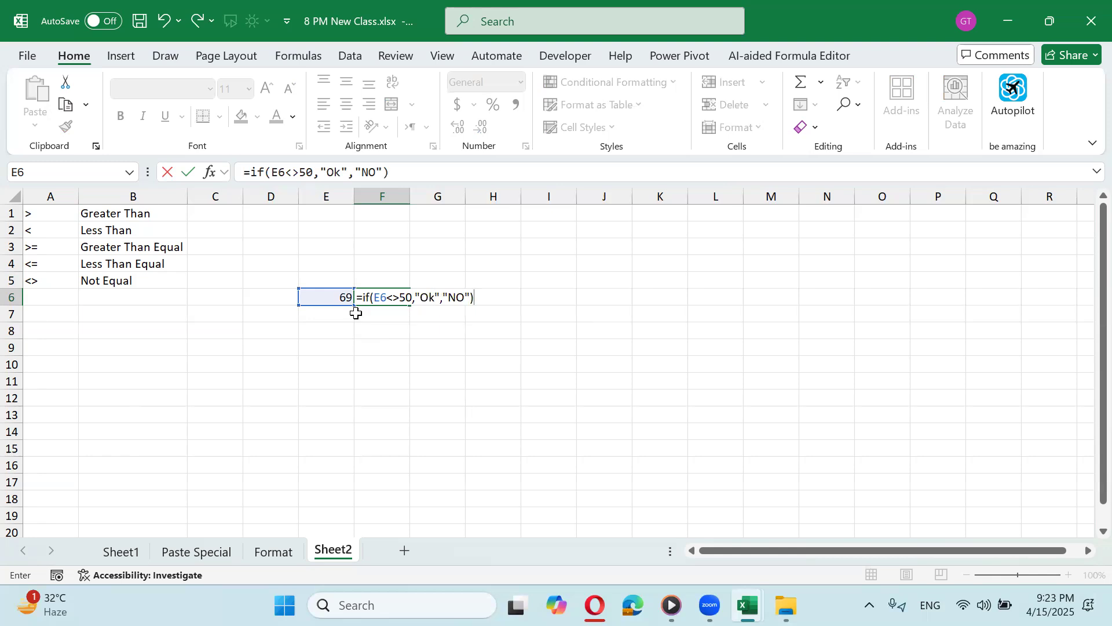
key(Return)
key(Up)
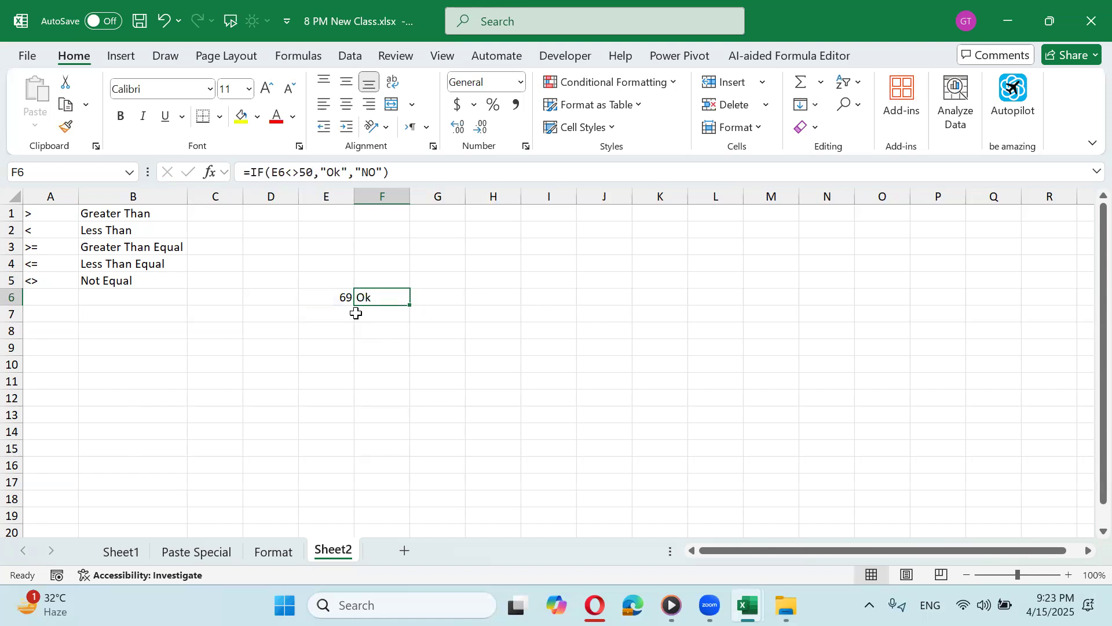
Step: Set the tested value in E6 to 50
key(Left)
key(Right)
key(Left)
text(50)
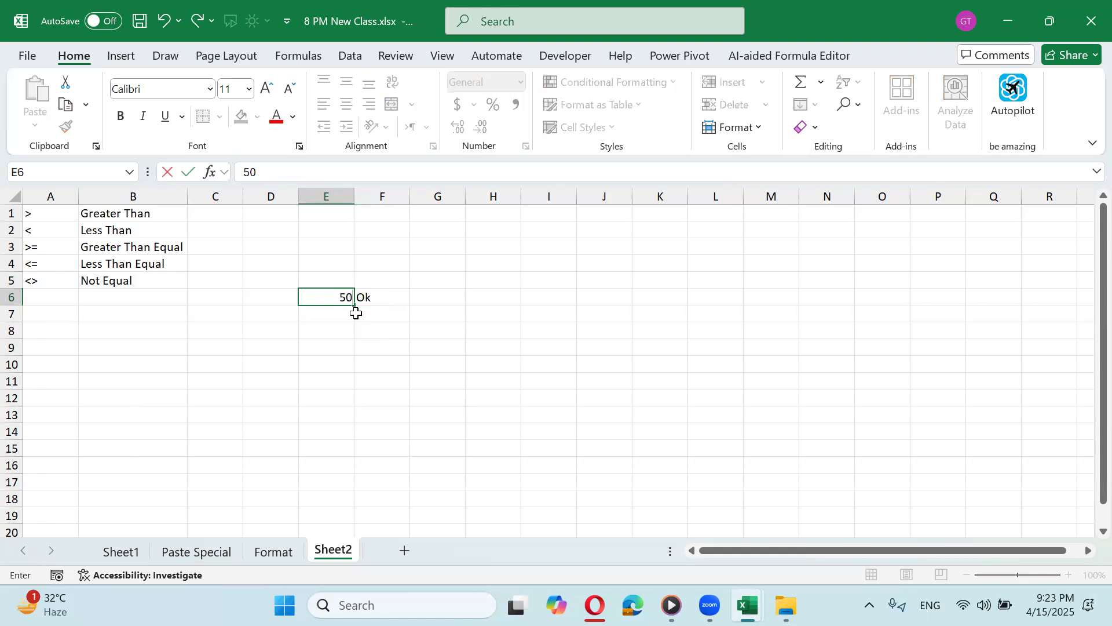
key(ctrl+Return)
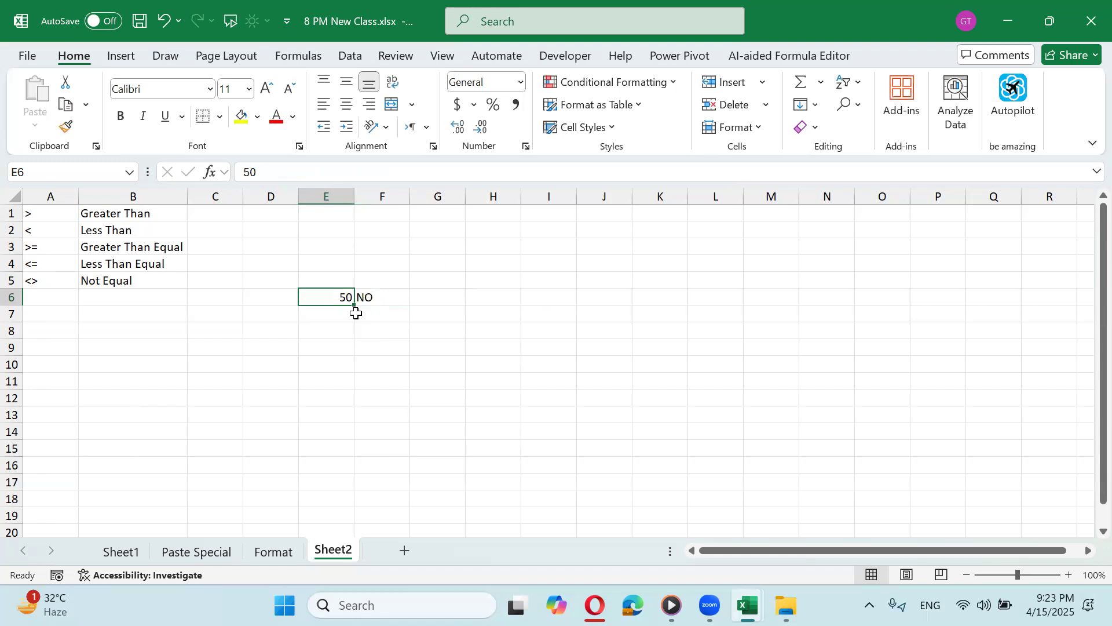
Step: Clear the test value and the IF formula from E6:F6
key(Right)
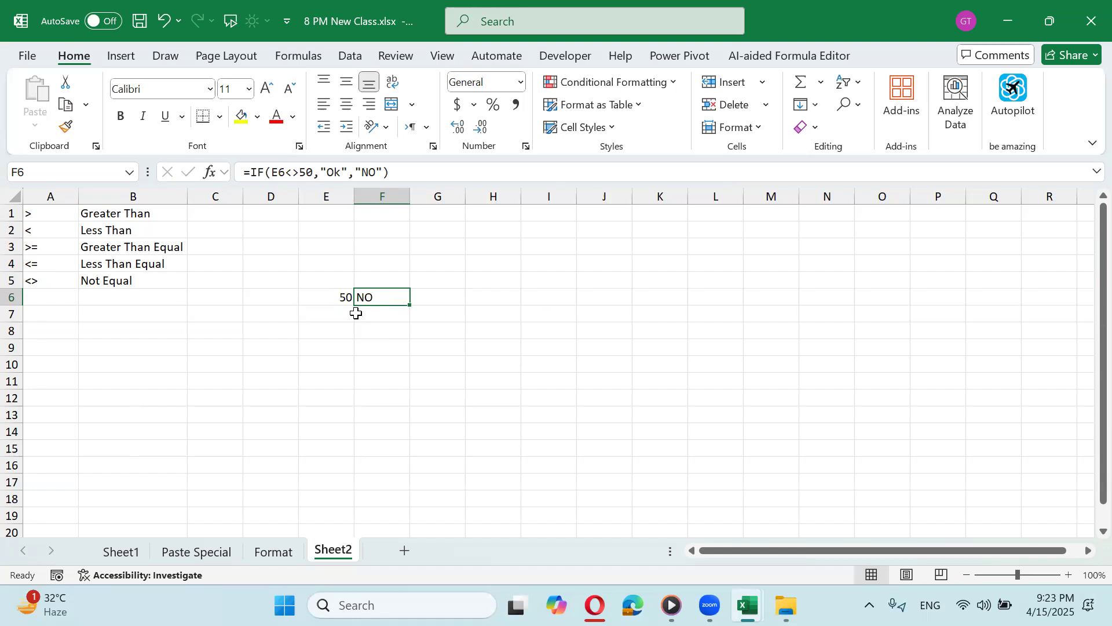
key(Left)
key(shift+Right)
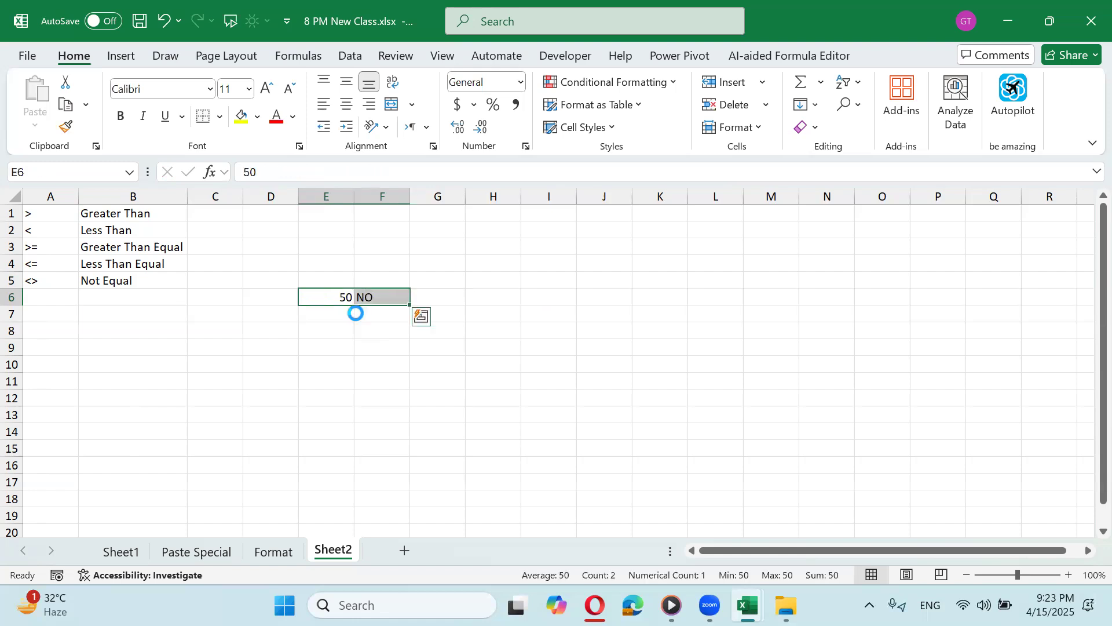
key(Delete)
key(Left)
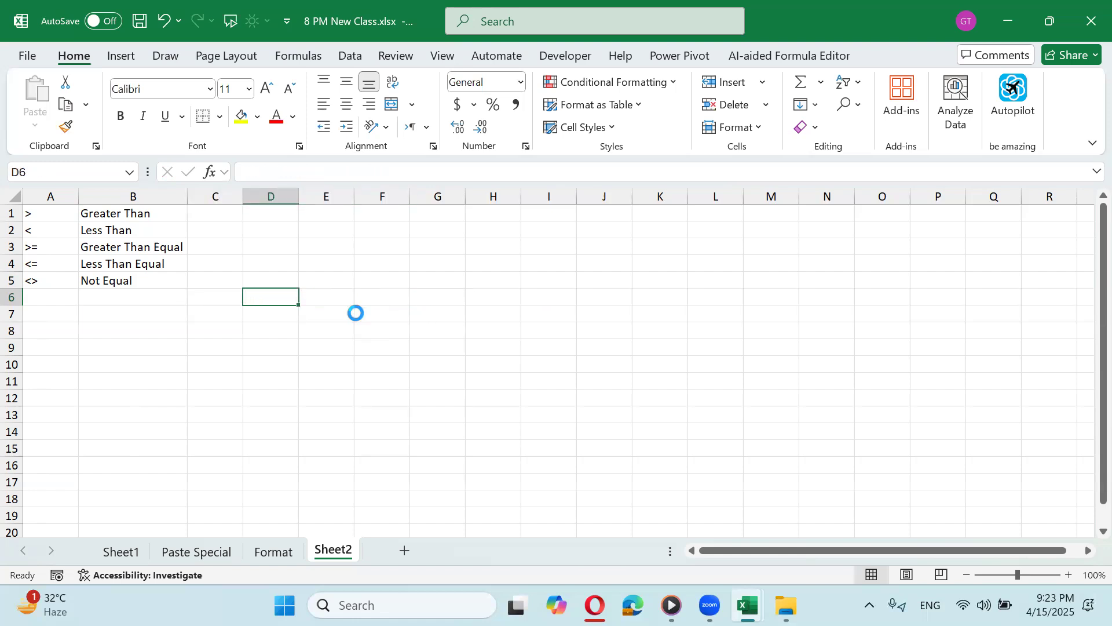
click(283, 552)
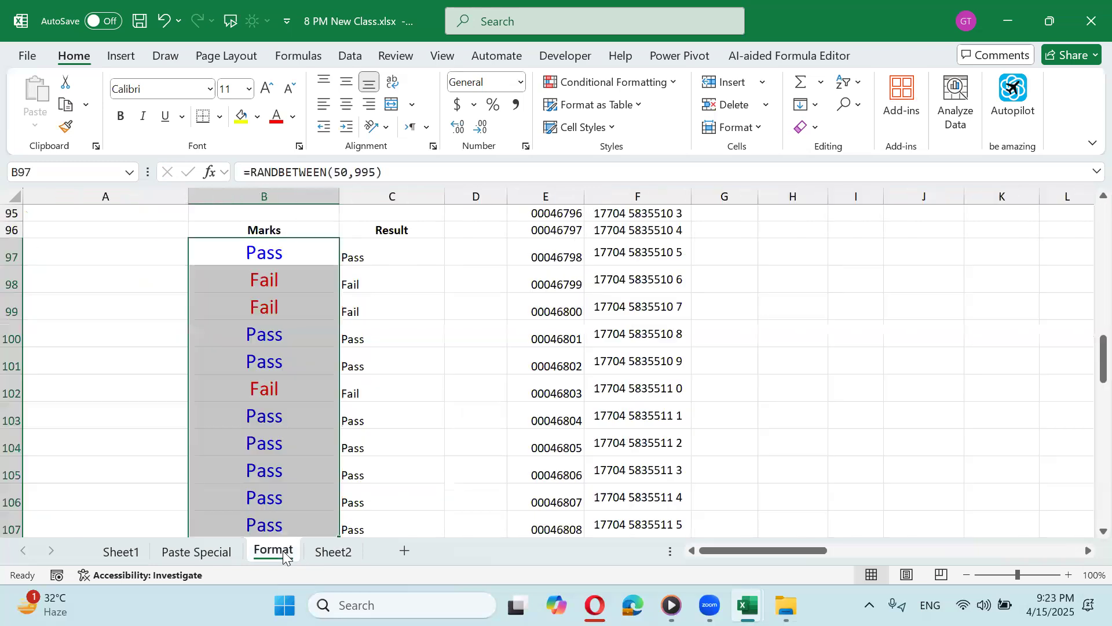
scroll(257, 431, up, 14)
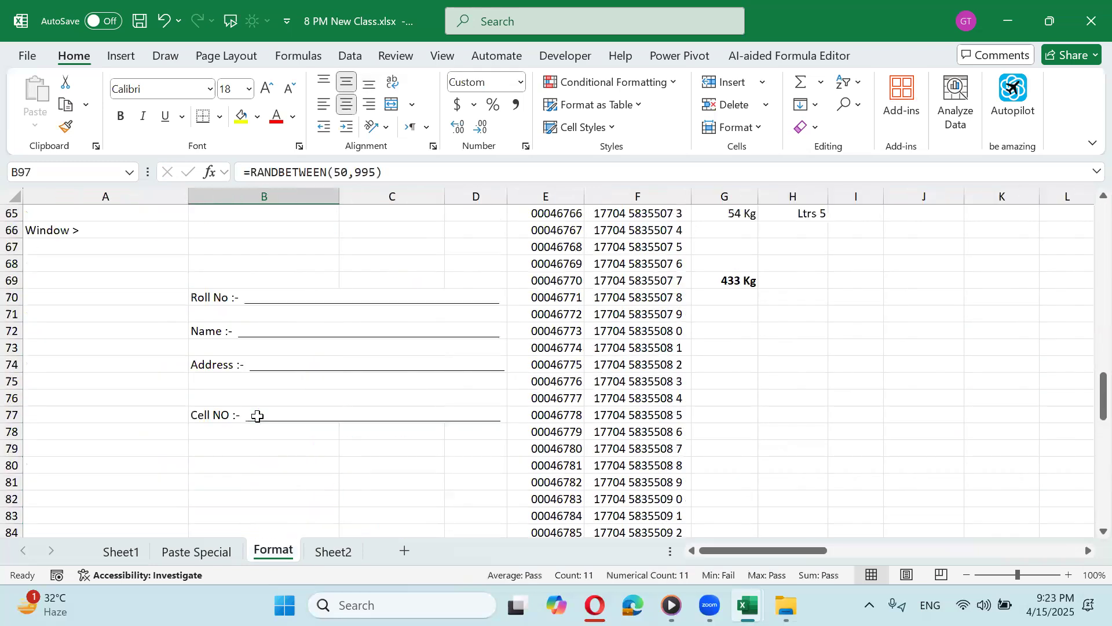
scroll(257, 416, up, 3)
scroll(256, 415, down, 6)
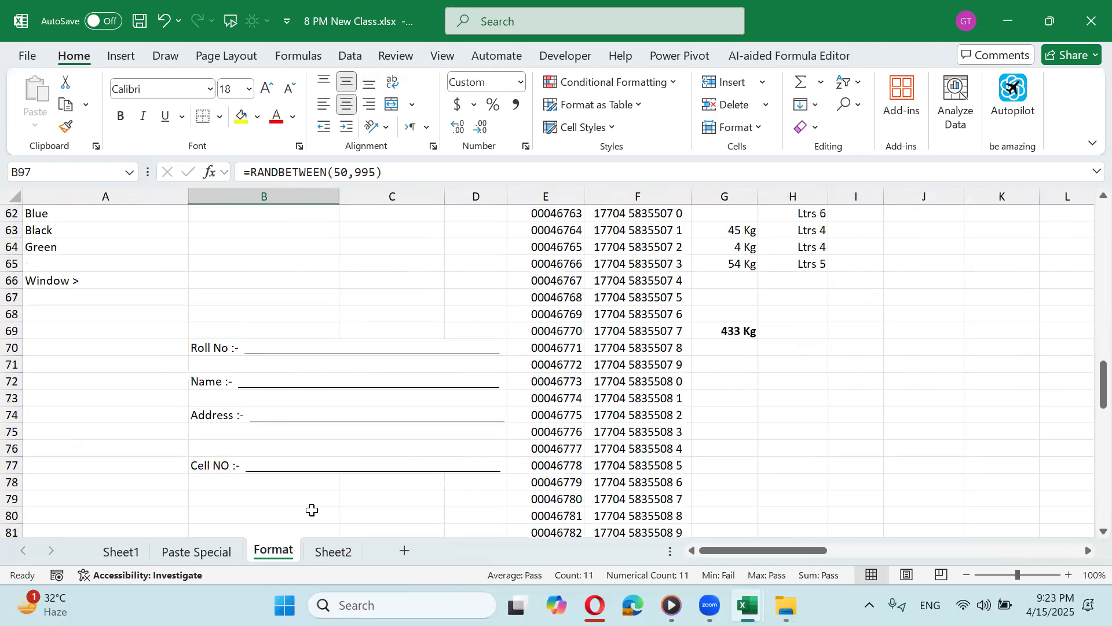
Step: Open the name of worksheet Sheet2 for editing
click(324, 553)
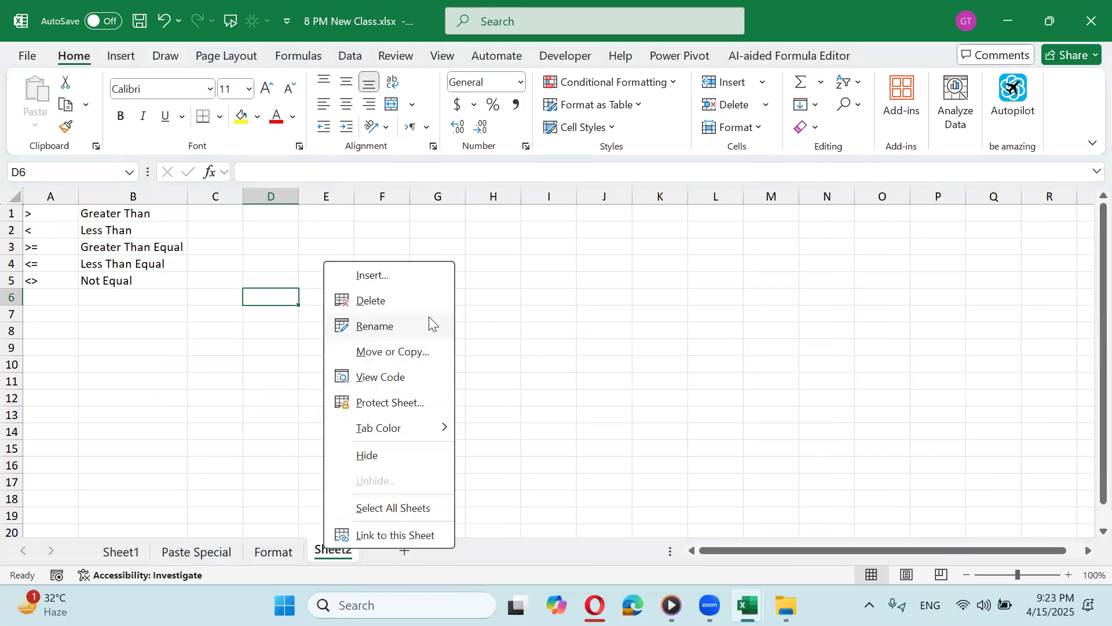
click(404, 326)
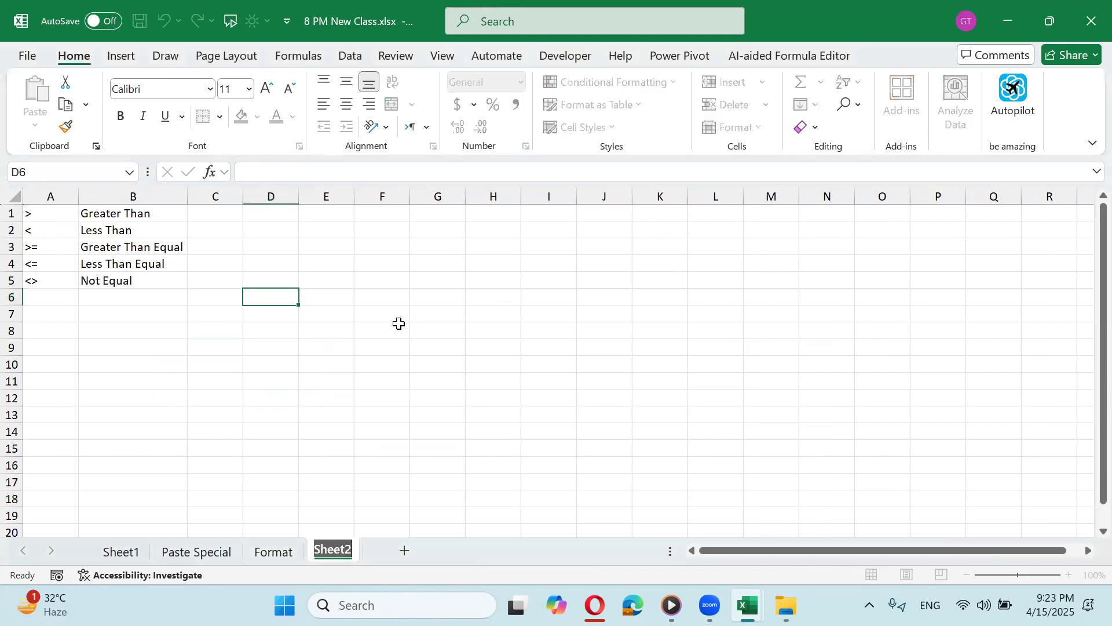
Step: Rename the Sheet2 worksheet as "Conditional Formatting"
text(Condi)
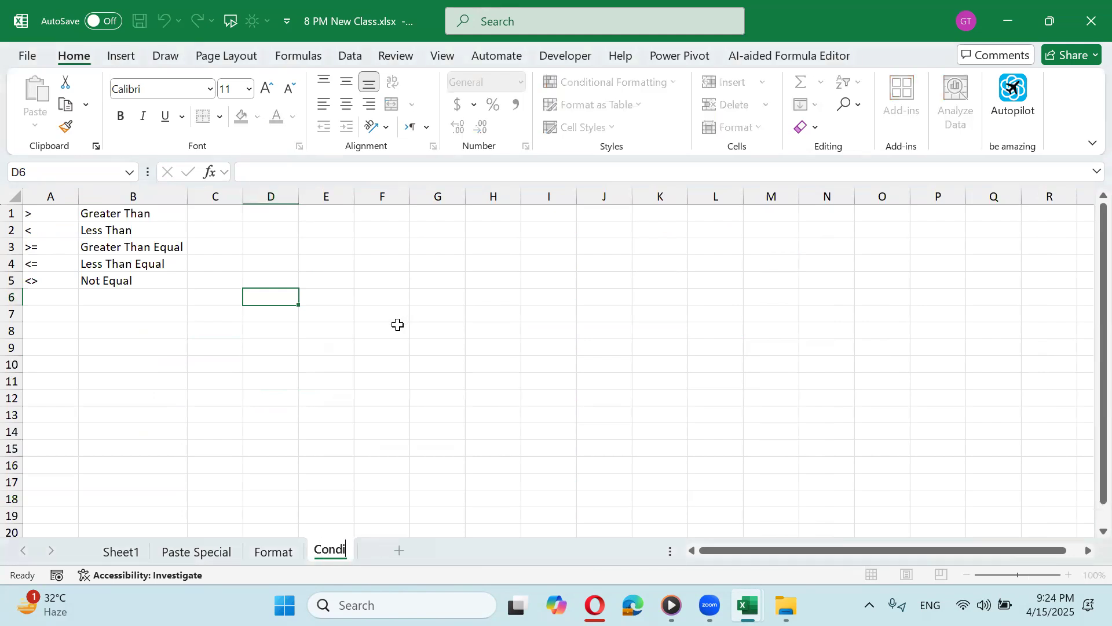
text(tional )
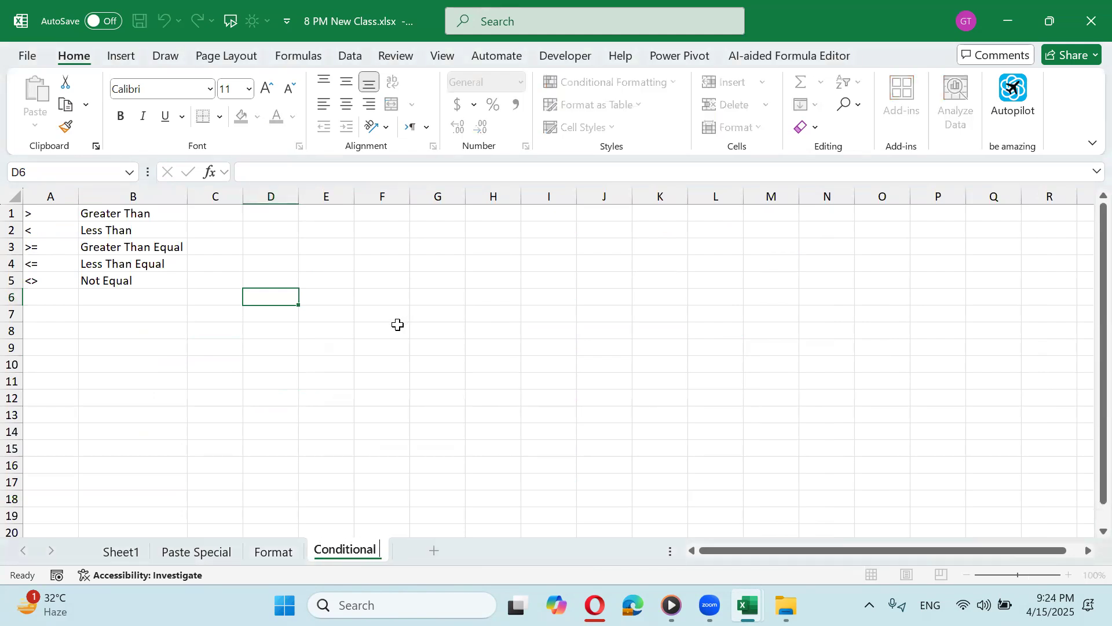
text(Formatting)
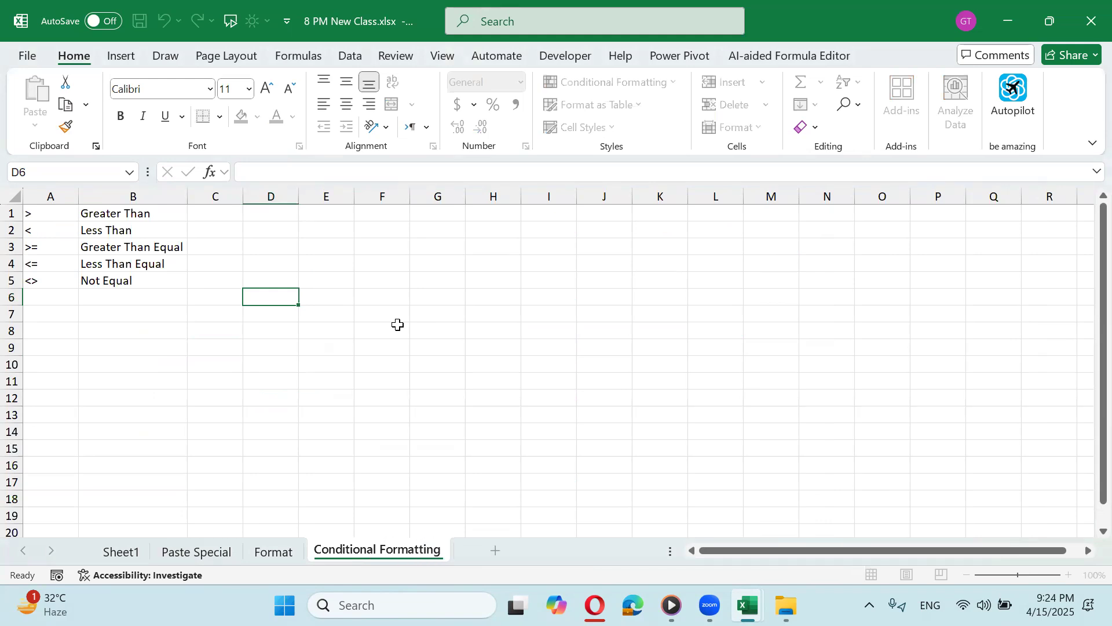
key(Return)
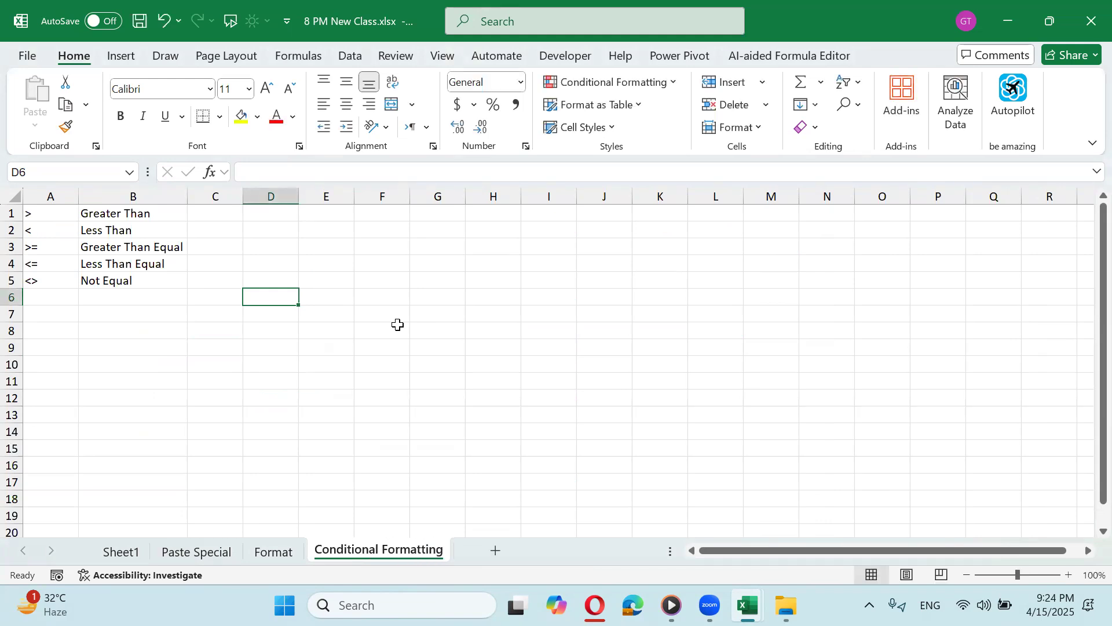
Step: Fill cell D6 with yellow and enter the text "good" in a red font
click(241, 116)
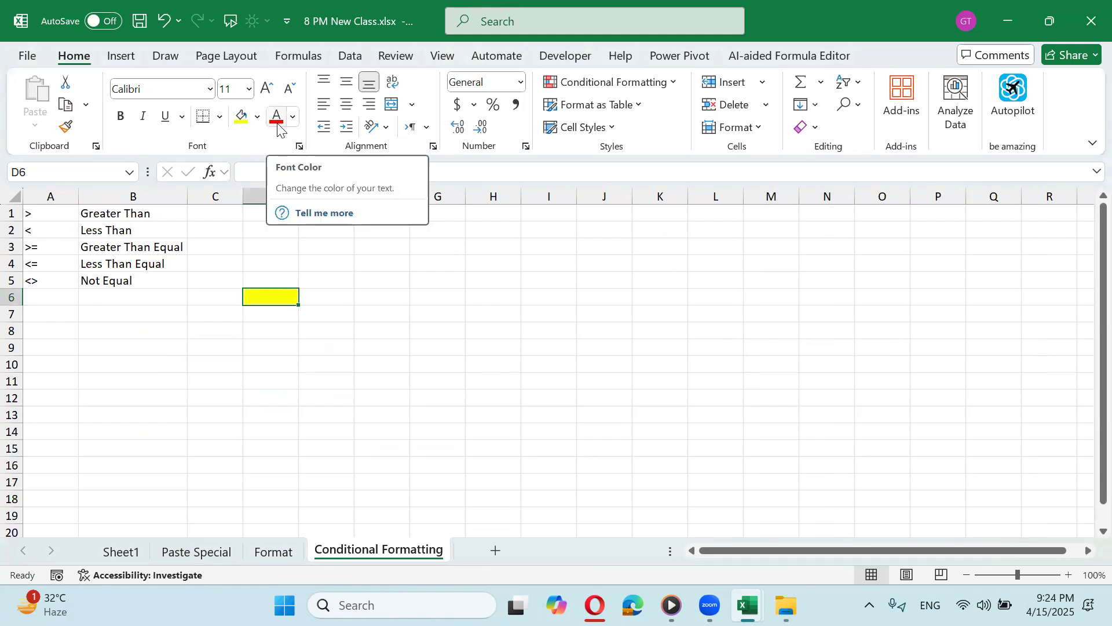
text(good)
key(Return)
key(Up)
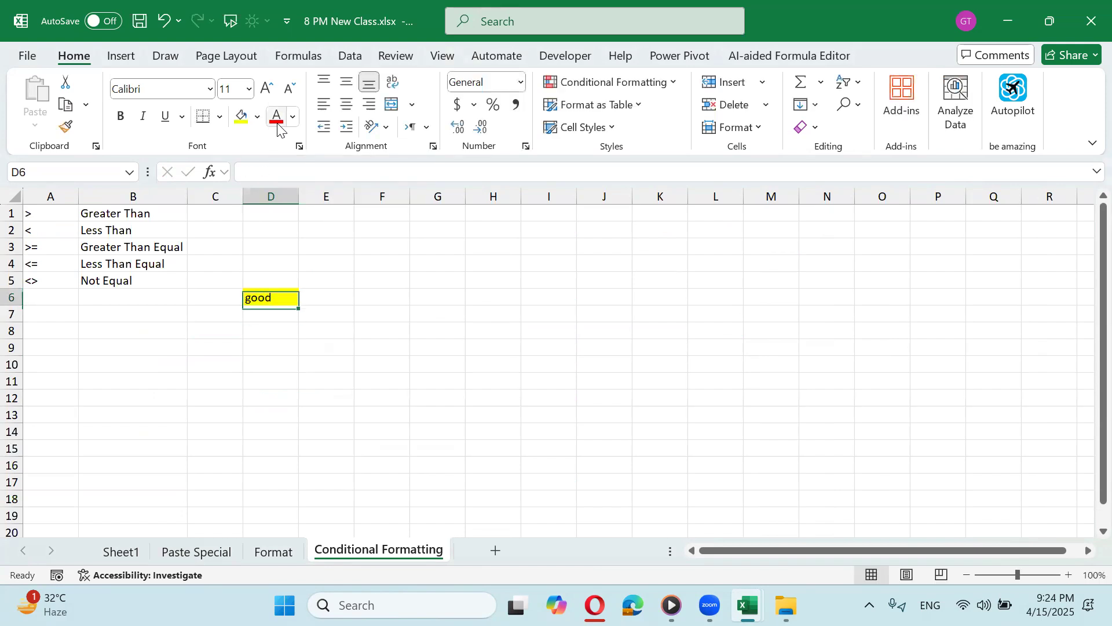
click(277, 119)
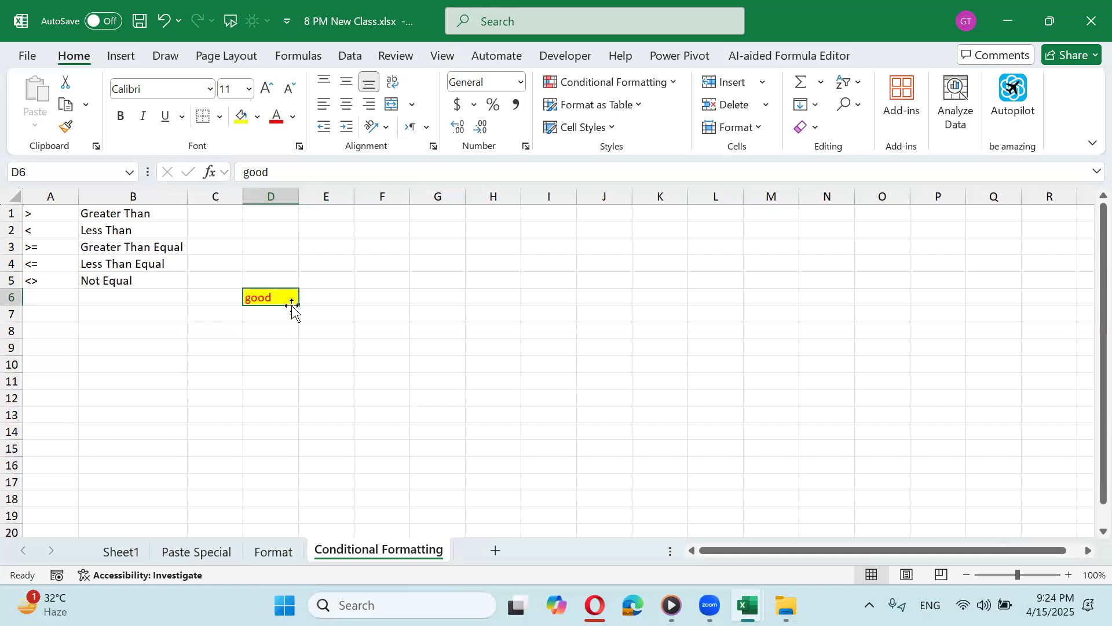
Step: Make the text in D6 bold, italic and underlined, and apply All Borders to the cell
click(123, 118)
click(143, 117)
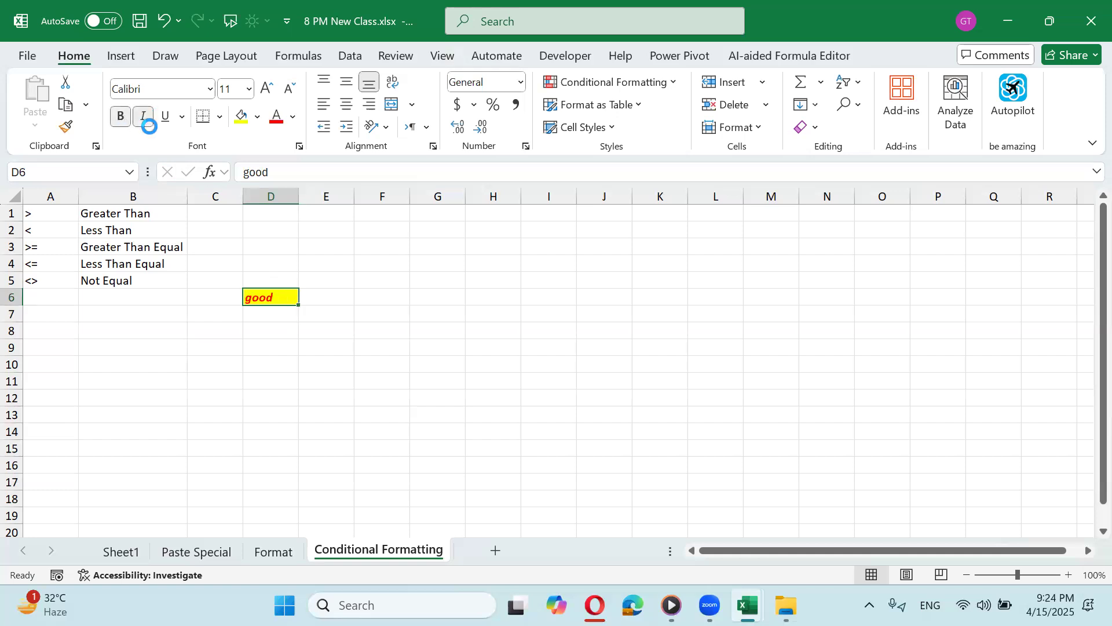
click(168, 120)
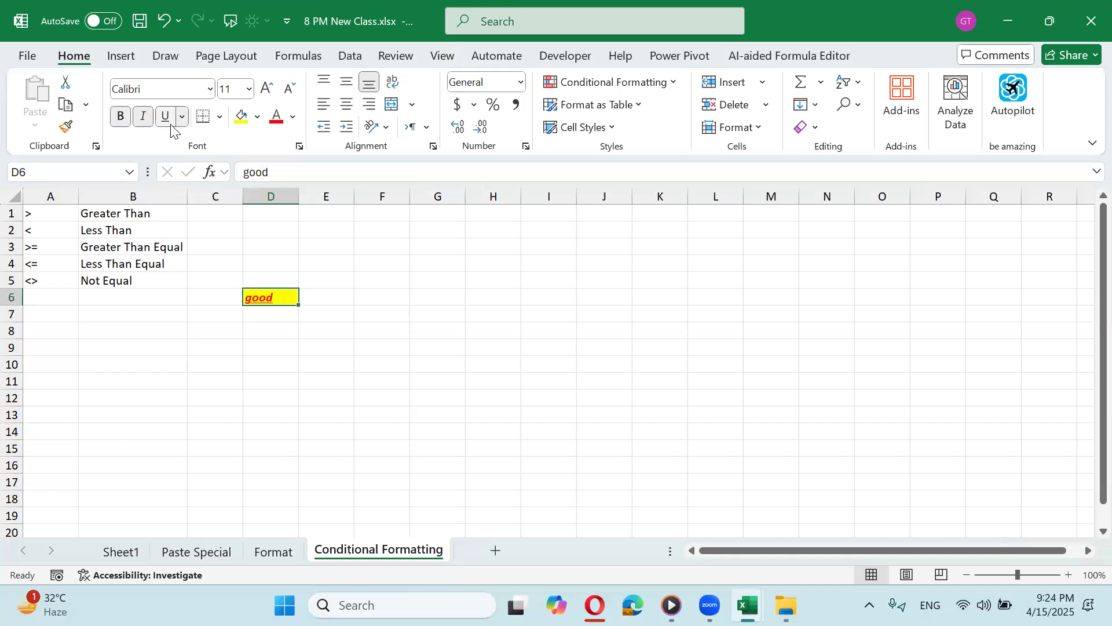
click(220, 116)
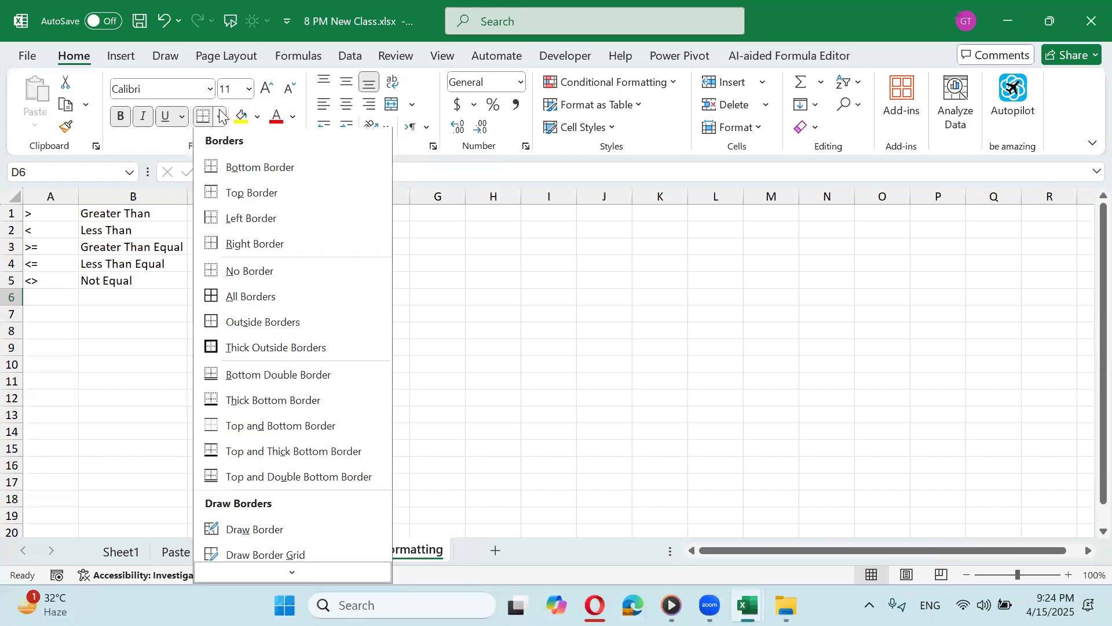
click(259, 299)
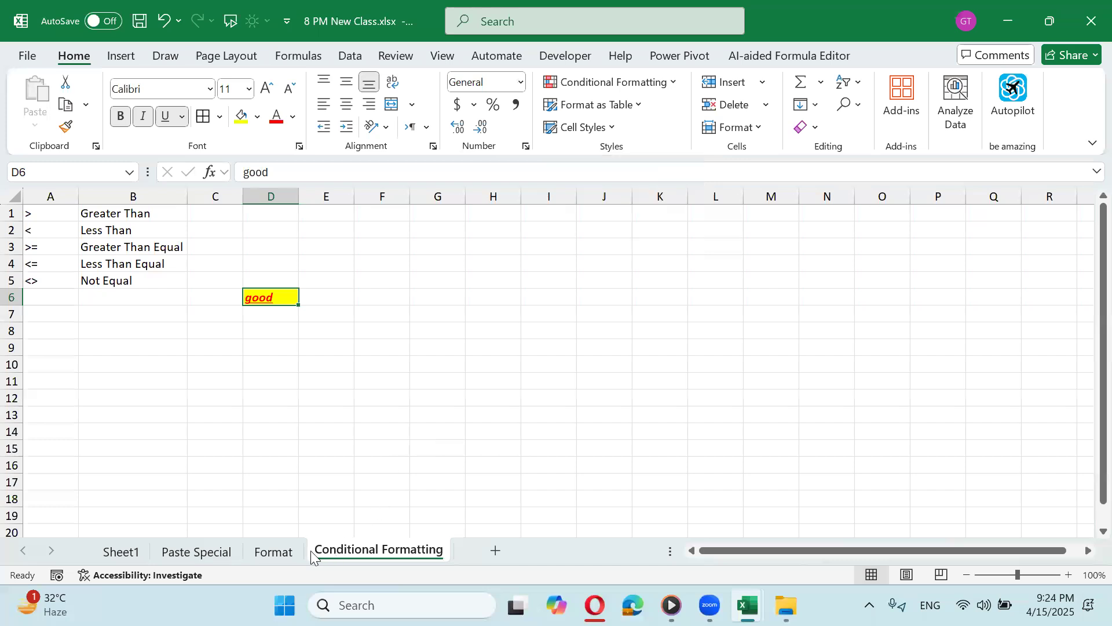
click(292, 551)
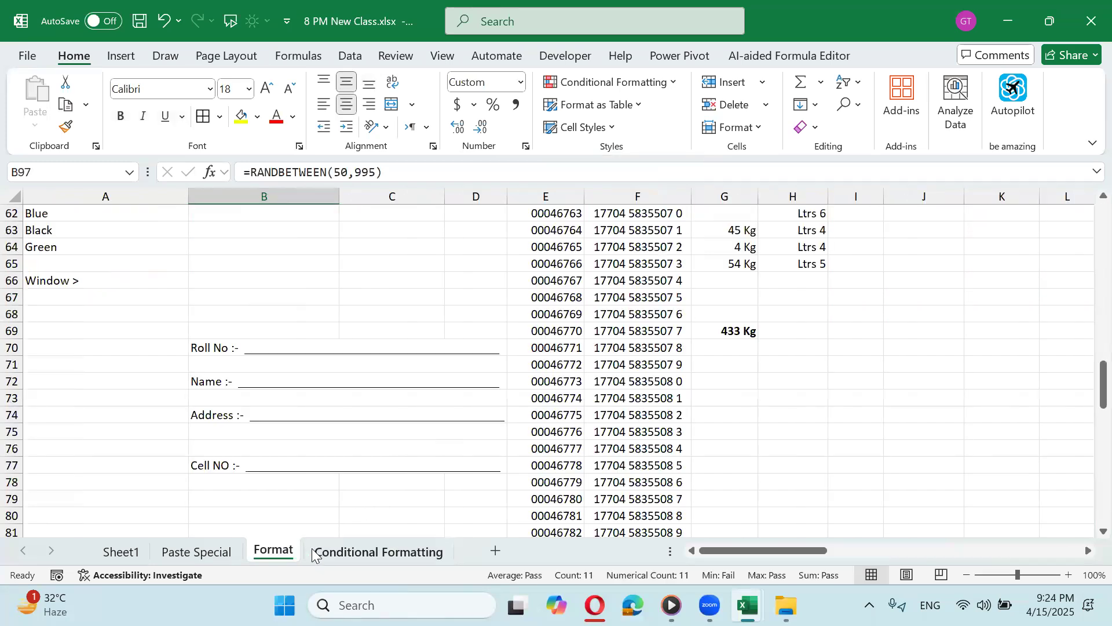
click(326, 550)
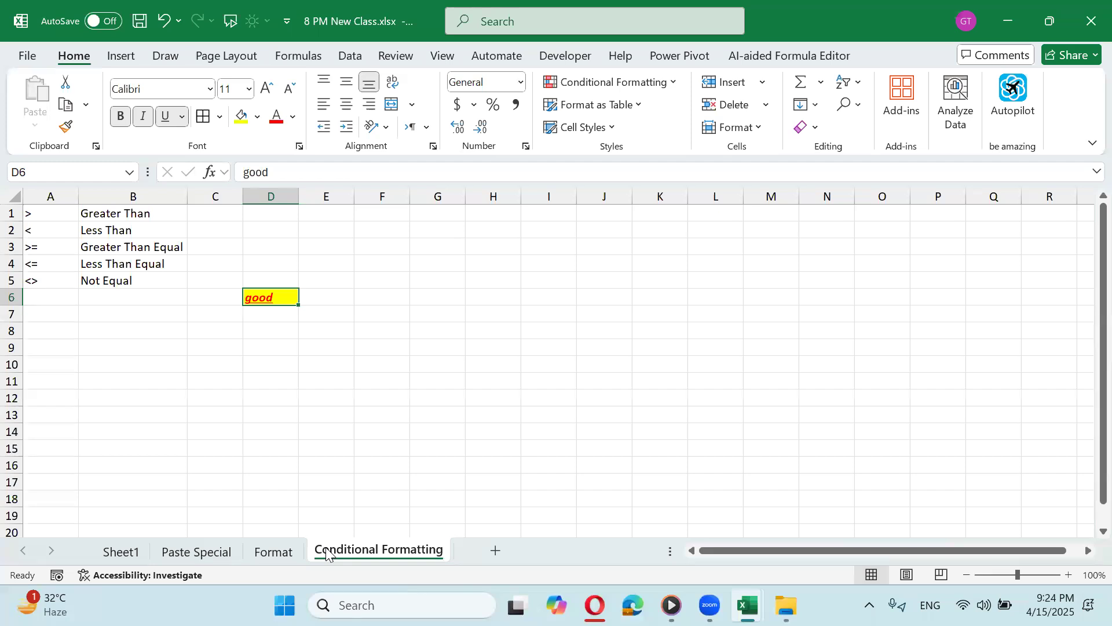
key(Down)
key(Up)
key(shift+Right)
key(shift+Right)
key(shift+Right)
key(shift+Right)
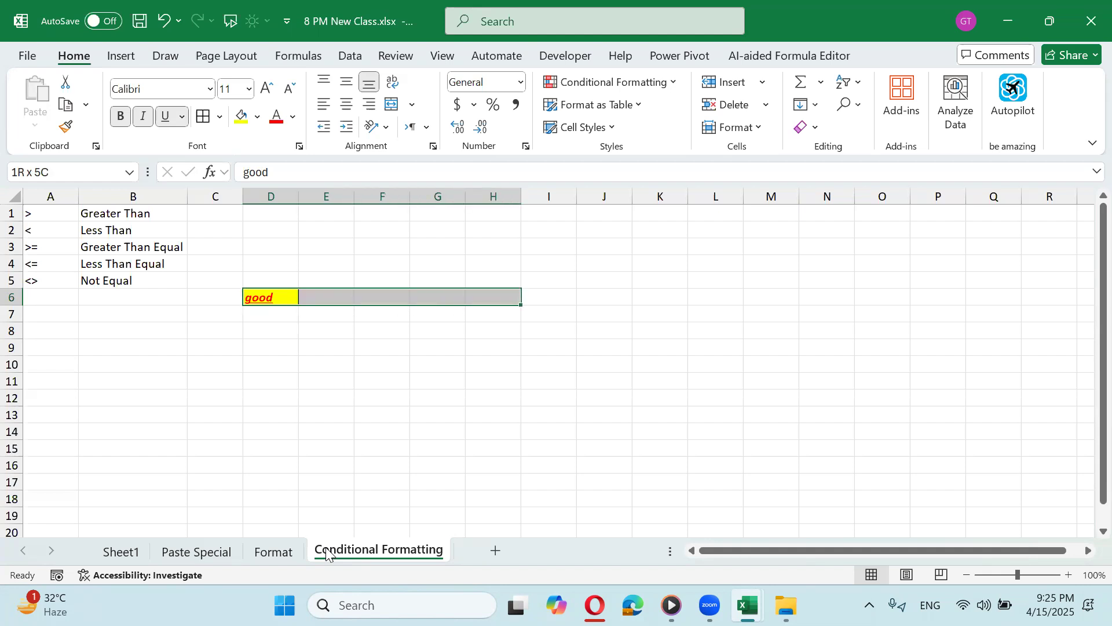
key(shift+Left)
key(shift+Left)
key(shift+Left)
key(shift+Left)
key(shift+Down)
key(shift+Down)
key(shift+Down)
key(shift+Down)
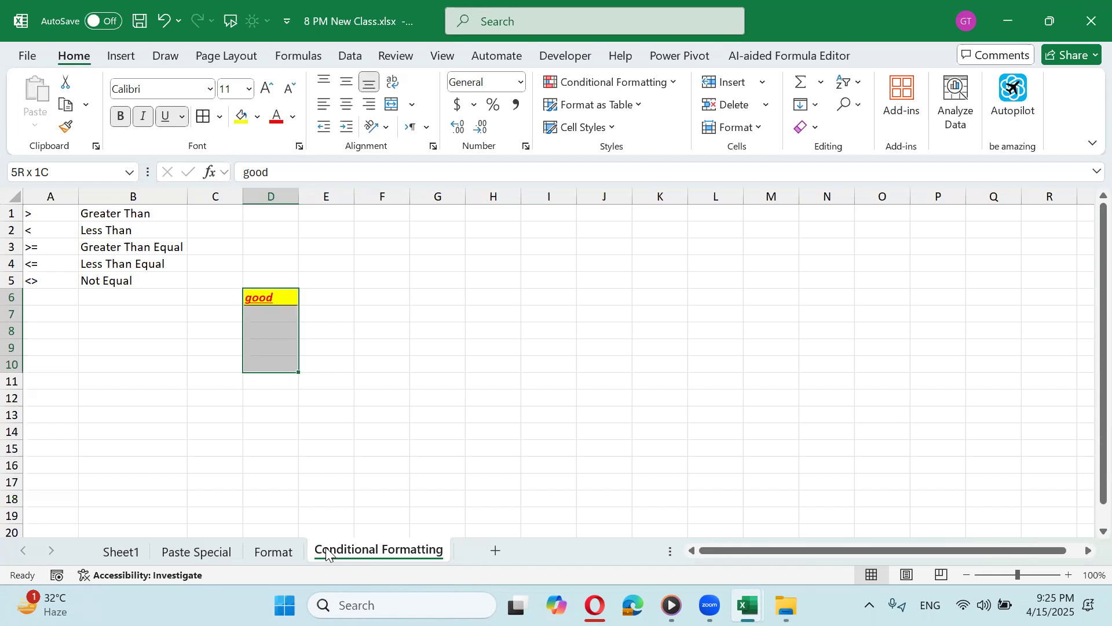
key(Right)
key(Left)
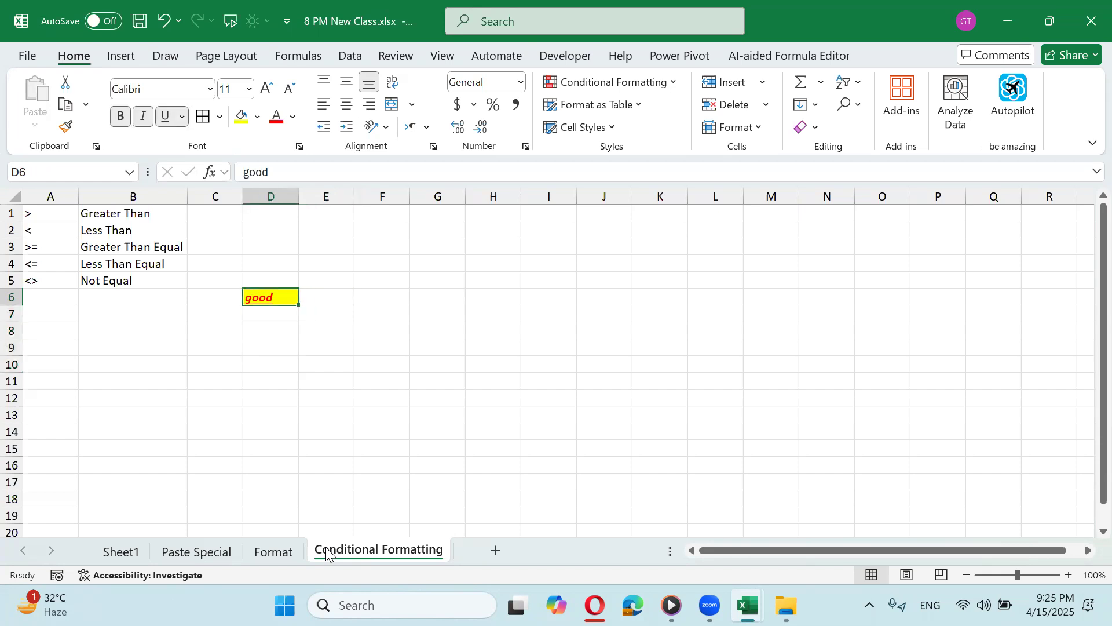
Step: Enter the column headers Month, Sale, Exp and Balance across cells F2 to I2
key(Right)
key(Right)
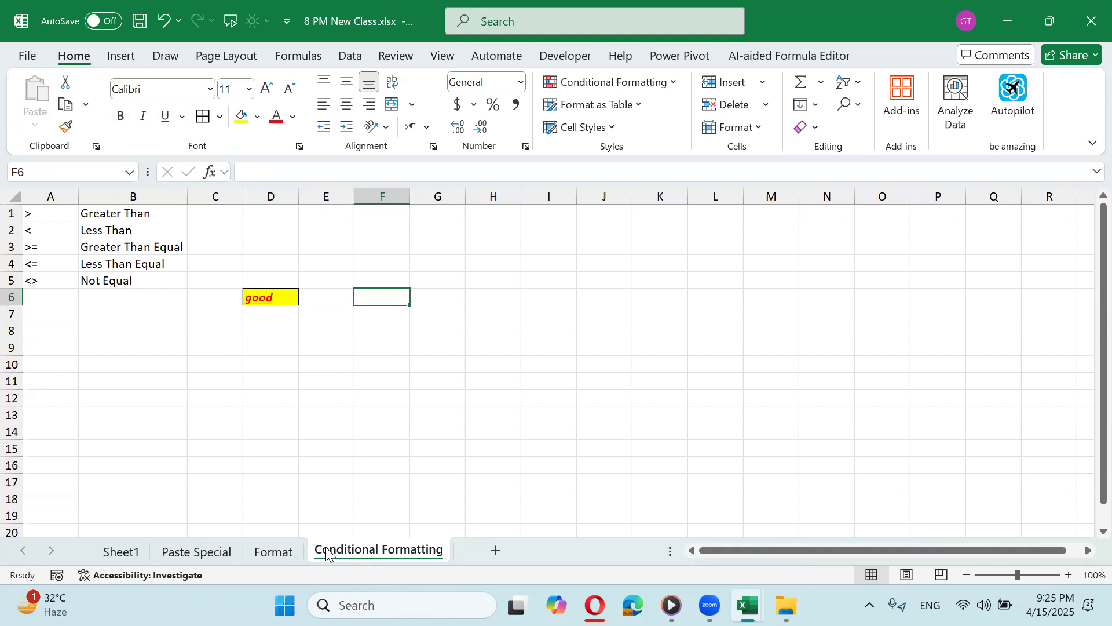
key(Up)
key(Up)
key(Up)
key(Up)
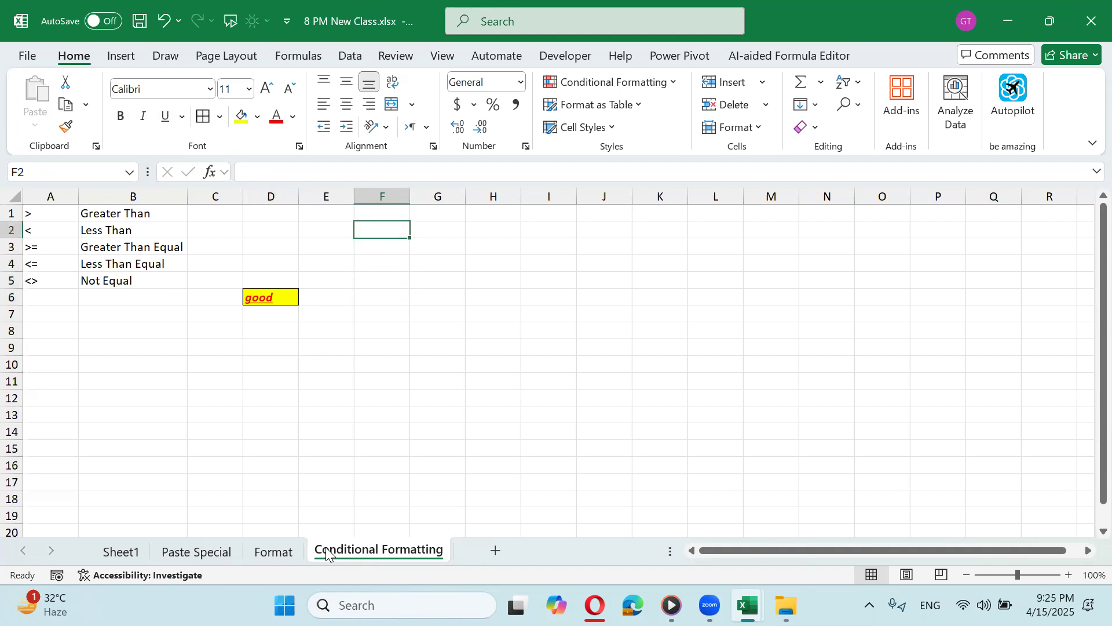
text(Sa)
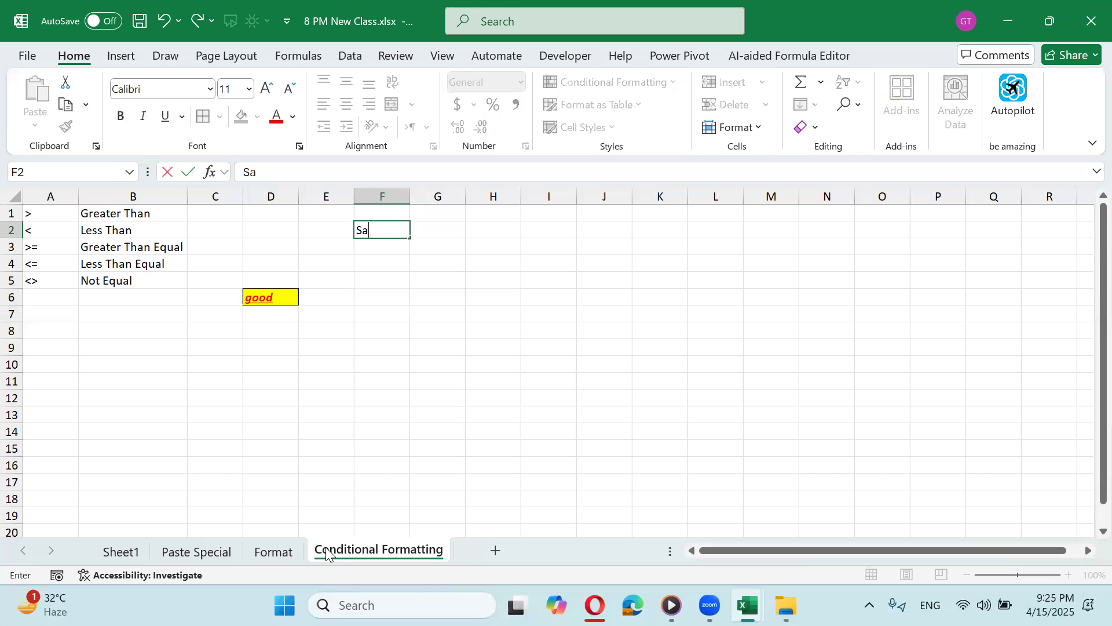
key(BackSpace)
key(BackSpace)
text(Month)
key(Tab)
text(Sale)
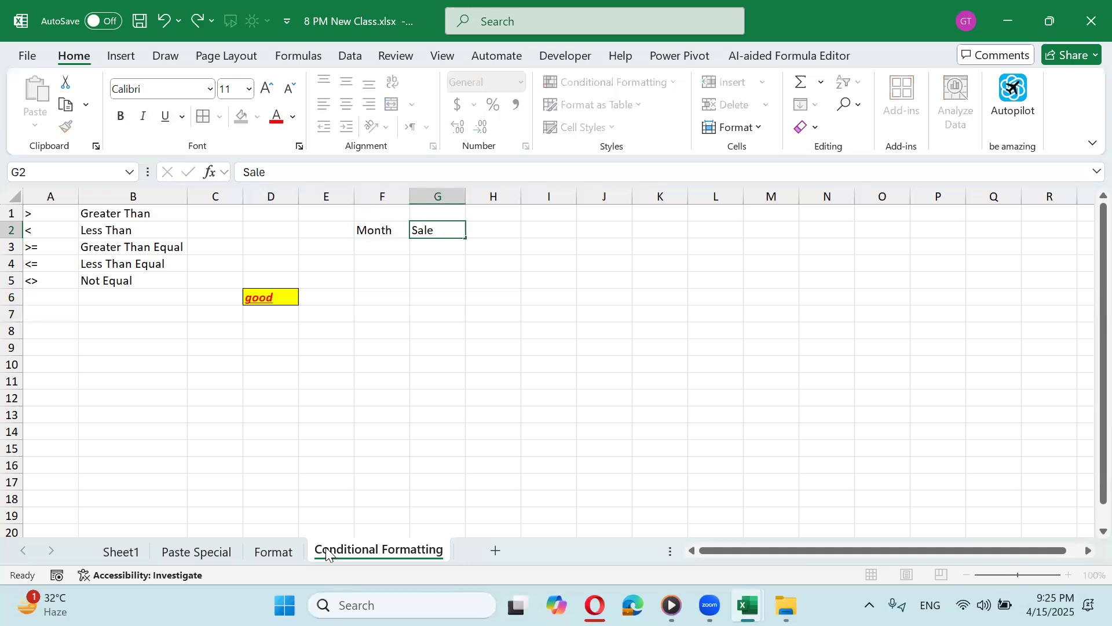
key(Tab)
text(Exp)
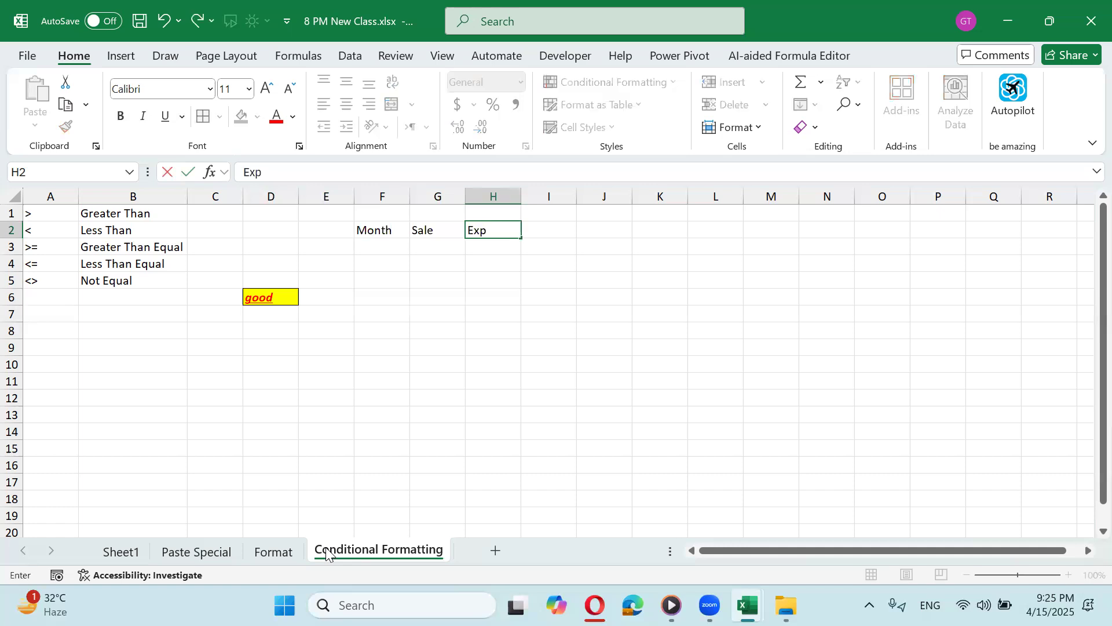
key(Tab)
text(Balance)
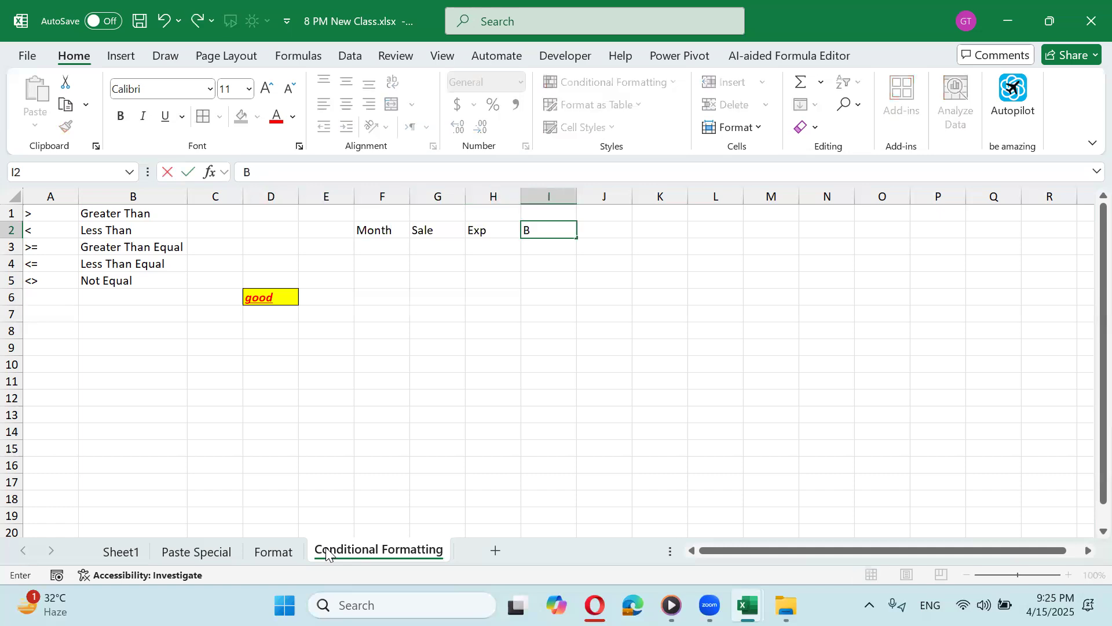
key(Return)
Step: Enter the formula =G3-H3 in cell I3 and fill it down the Balance column to I15
text(=)
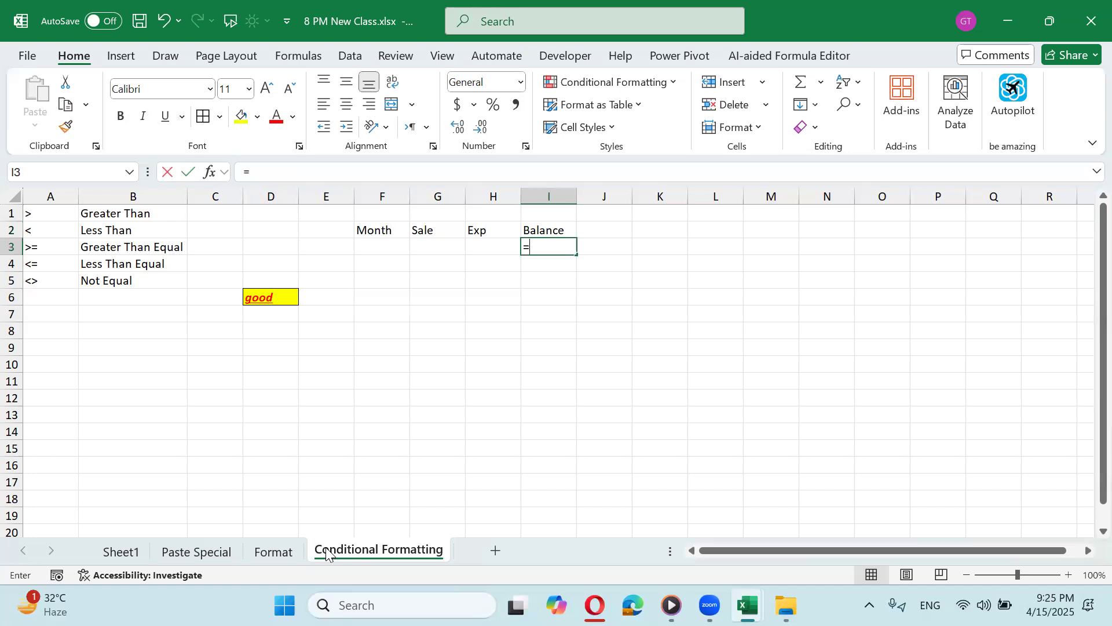
key(Left)
key(Left)
text(-)
key(Left)
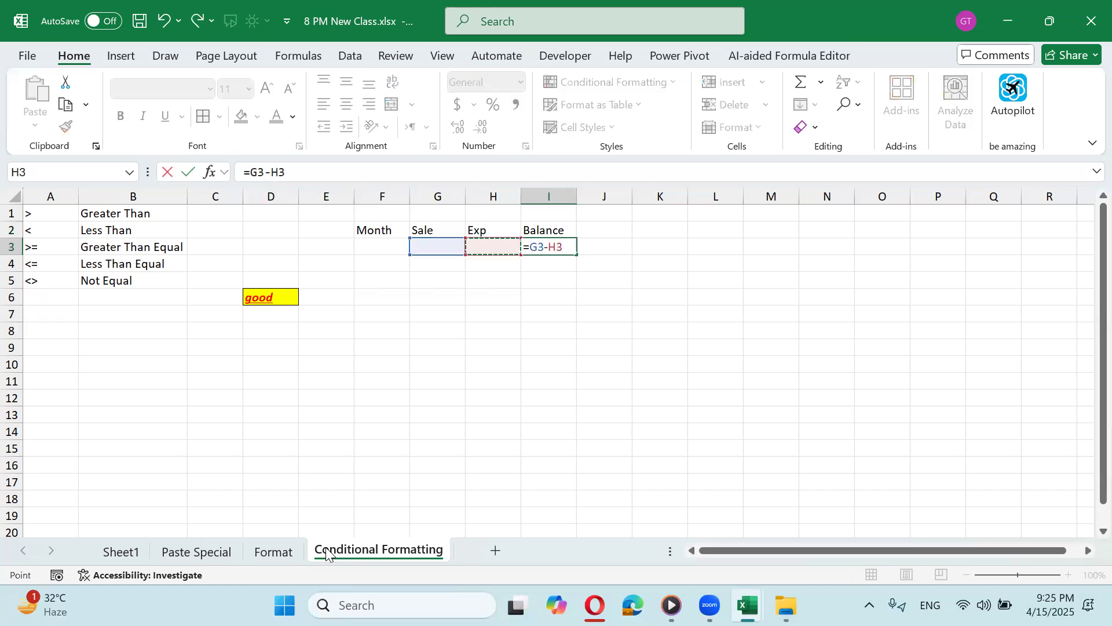
key(Return)
key(Up)
key(shift+Down)
key(shift+Down)
key(shift+Down)
key(shift+Down)
key(shift+Down)
key(shift+Down)
key(shift+Down)
key(shift+Down)
key(shift+Down)
key(shift+Down)
key(shift+Down)
key(shift+Down)
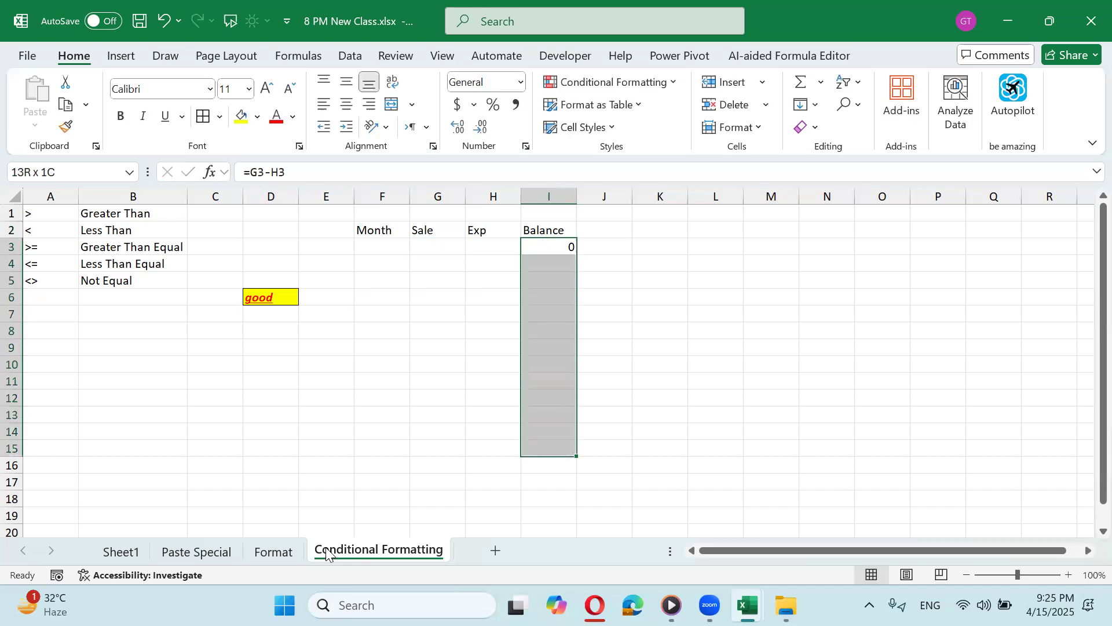
key(ctrl+d)
Step: Enter Jan in F3 and autofill the Month column through Dec in F14
key(Left)
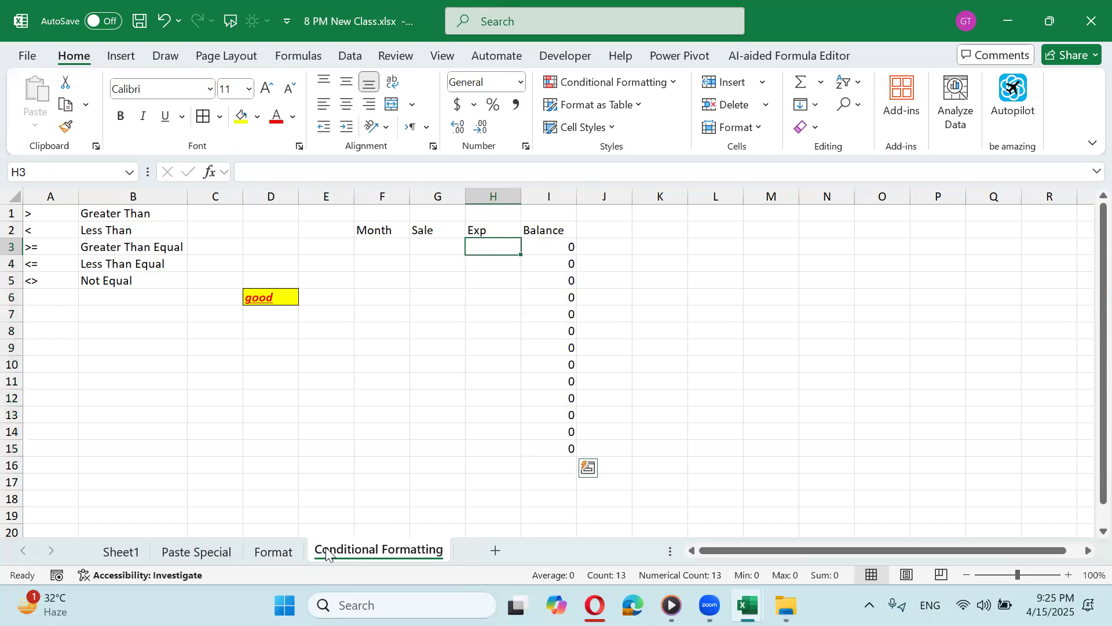
key(Left)
key(Left)
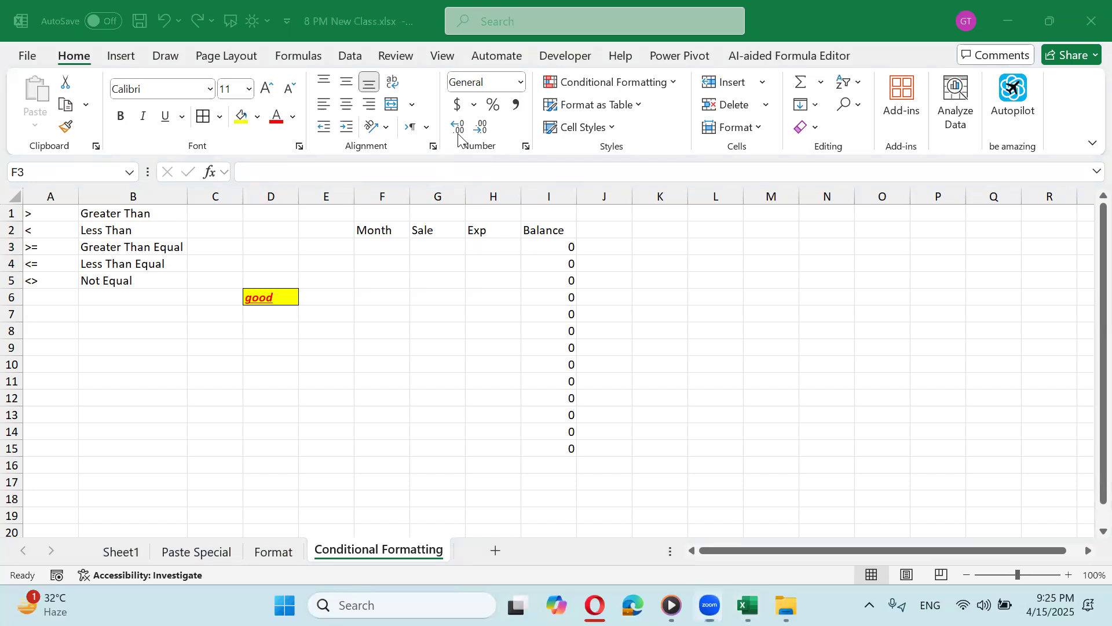
click(390, 254)
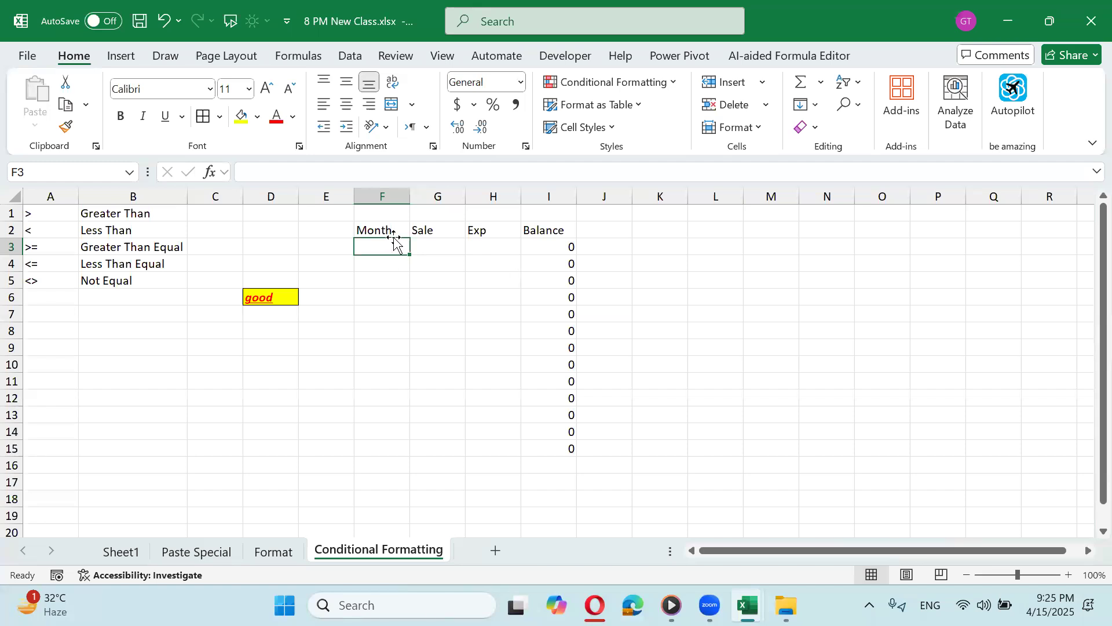
text(Jan)
key(ctrl+Return)
drag(409, 256, 395, 424)
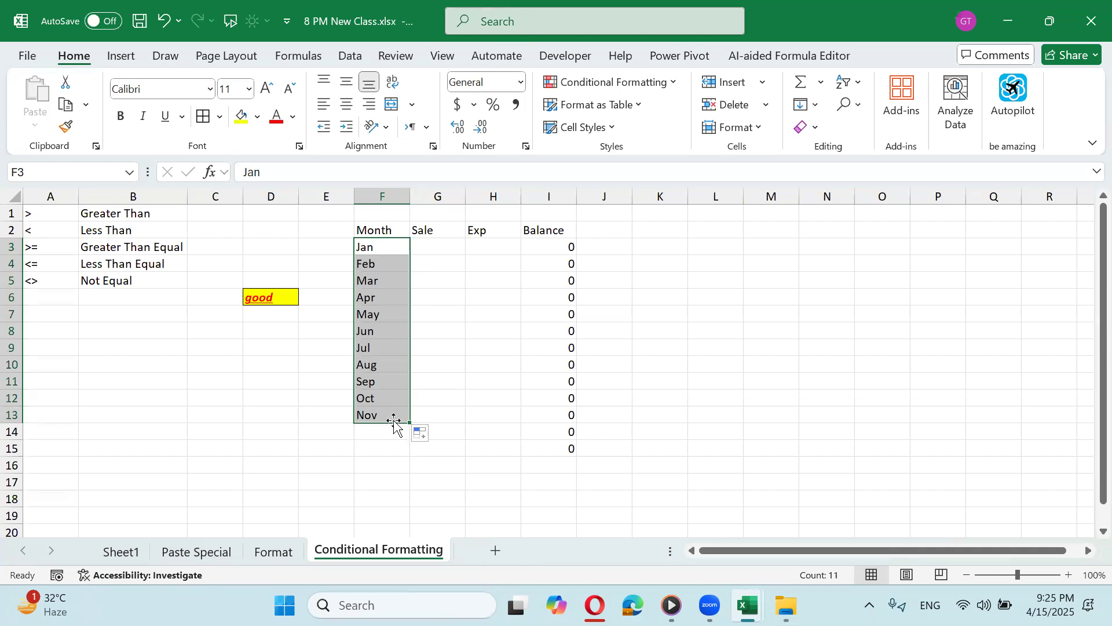
click(406, 426)
drag(408, 426, 413, 438)
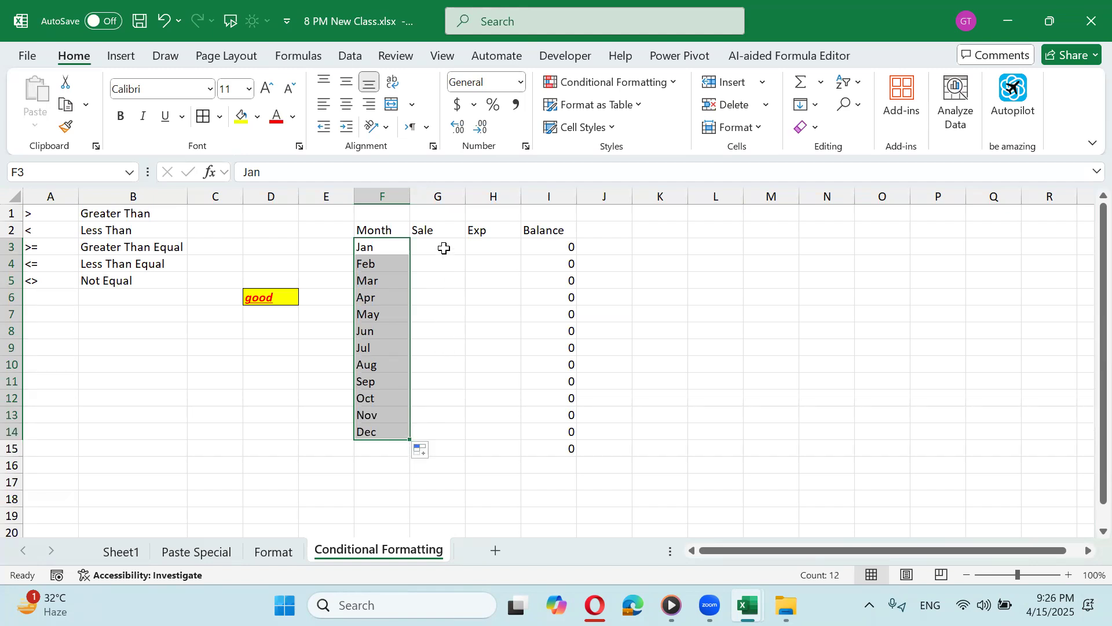
Step: Fill the Sale column G3:G14 with the formula =RANDBETWEEN(300000,900000)
click(445, 250)
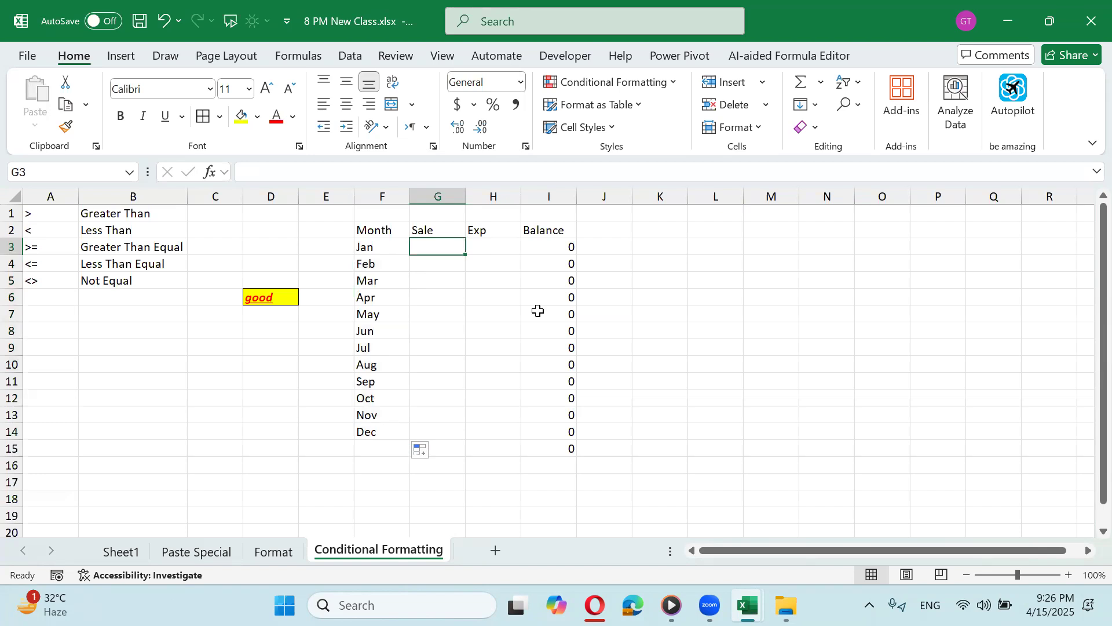
key(shift+Down)
key(shift+Down)
key(shift+Down)
key(shift+Down)
key(shift+Down)
key(shift+Down)
key(shift+Down)
key(shift+Down)
key(shift+Down)
key(shift+Down)
key(shift+Down)
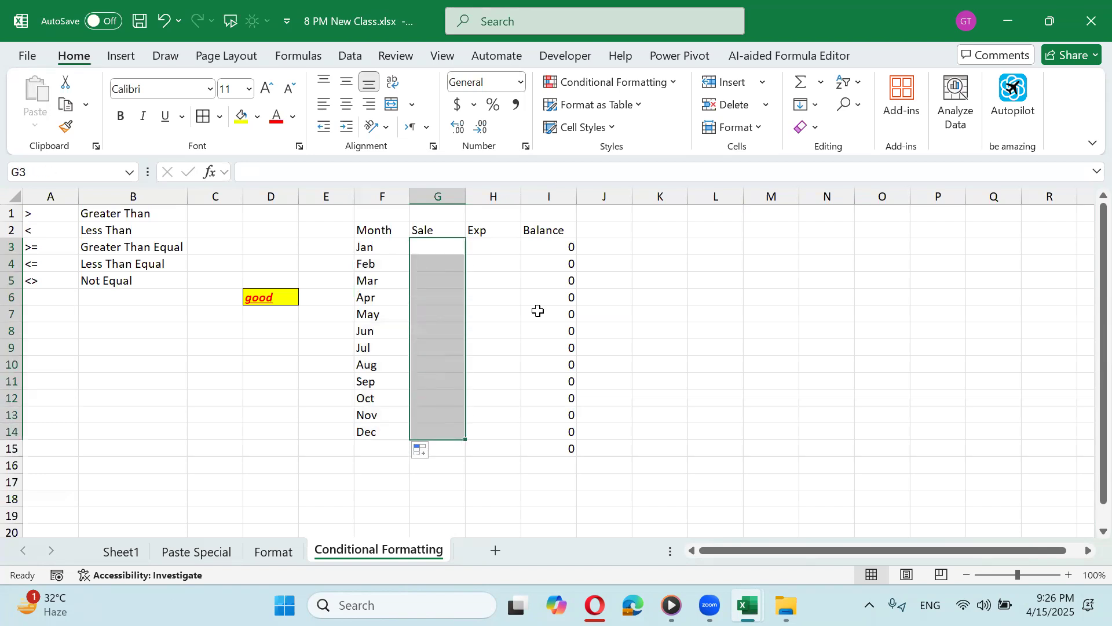
text(=randb)
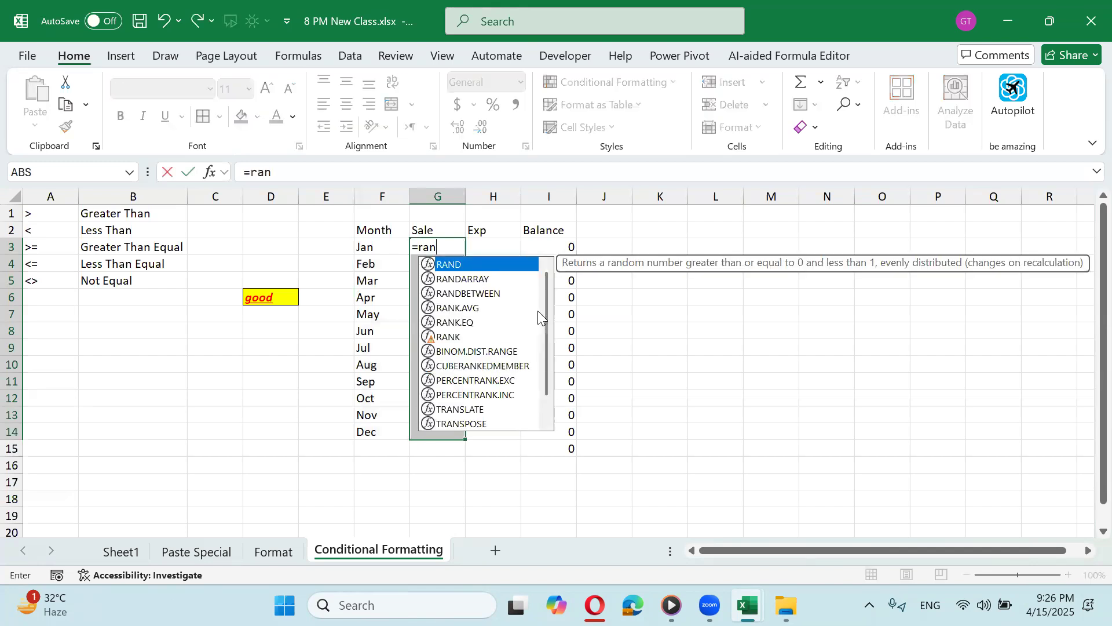
key(Tab)
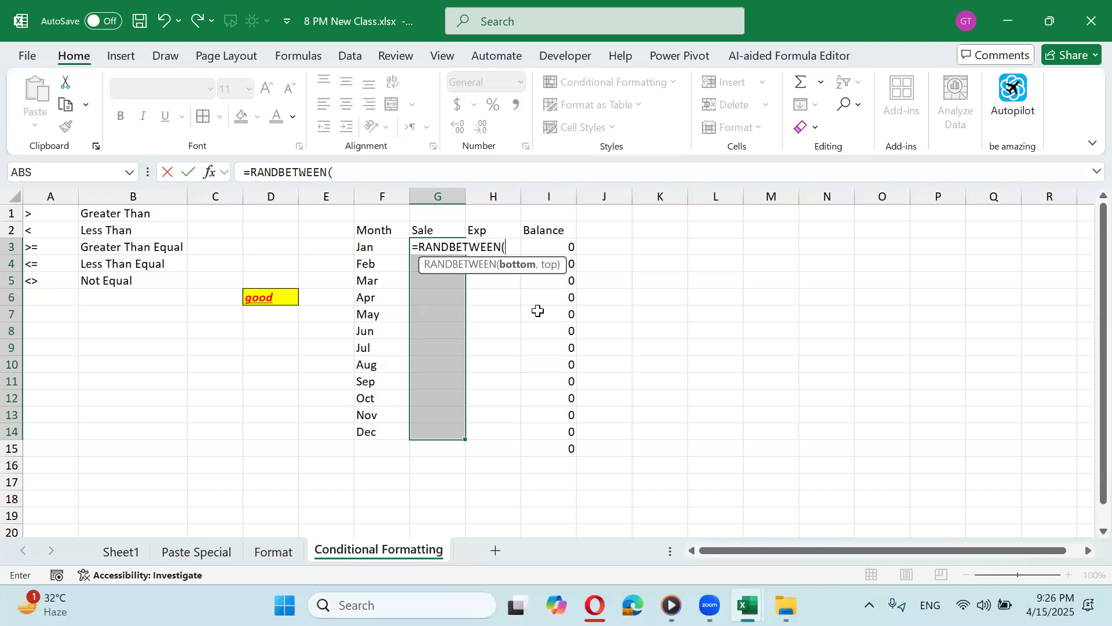
text(300000,)
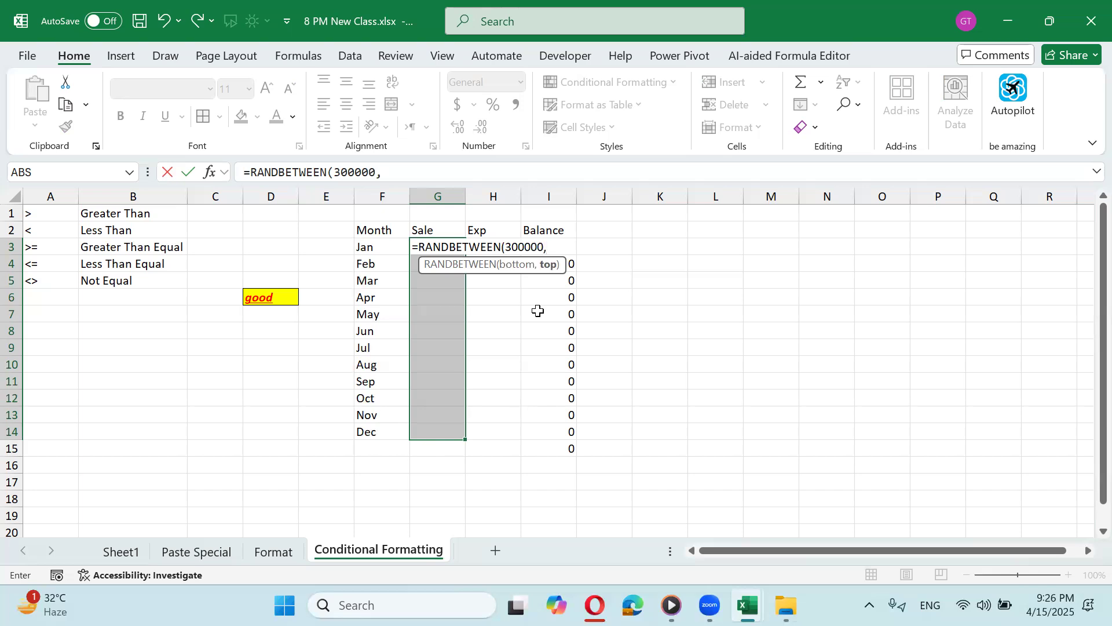
text(900000)
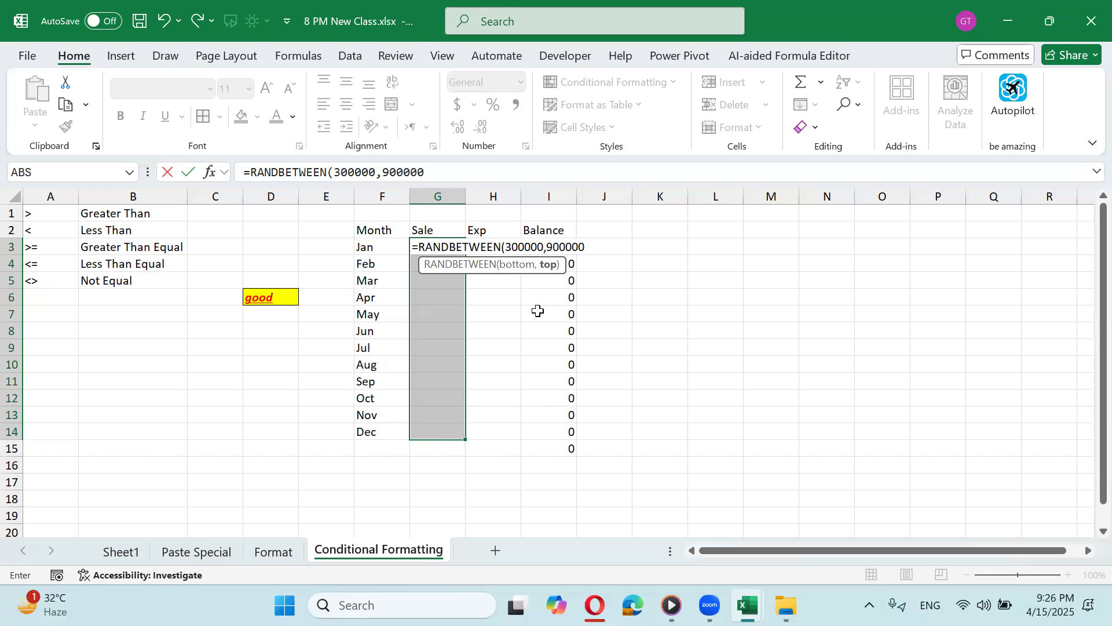
text())
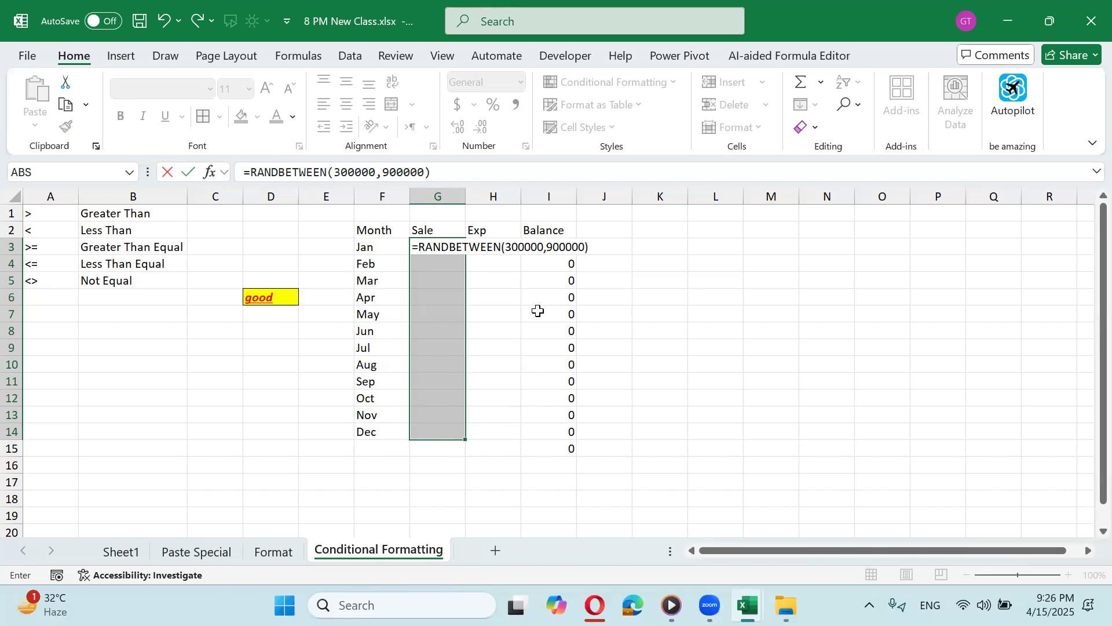
key(ctrl+Return)
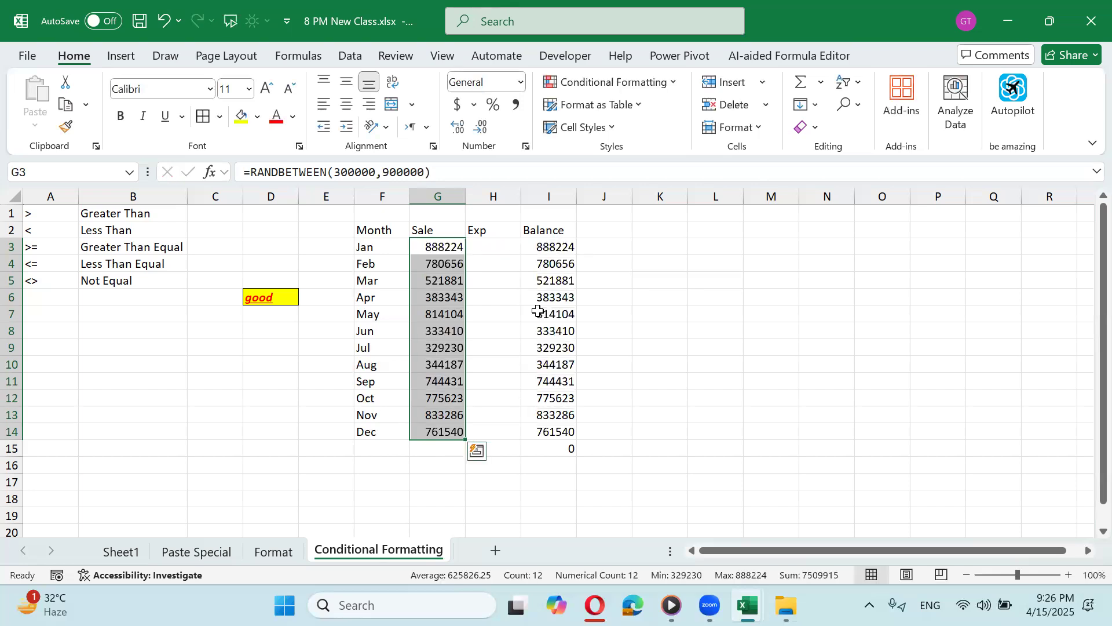
Step: Center the header cells F2:I2 horizontally and middle-align them vertically
key(Right)
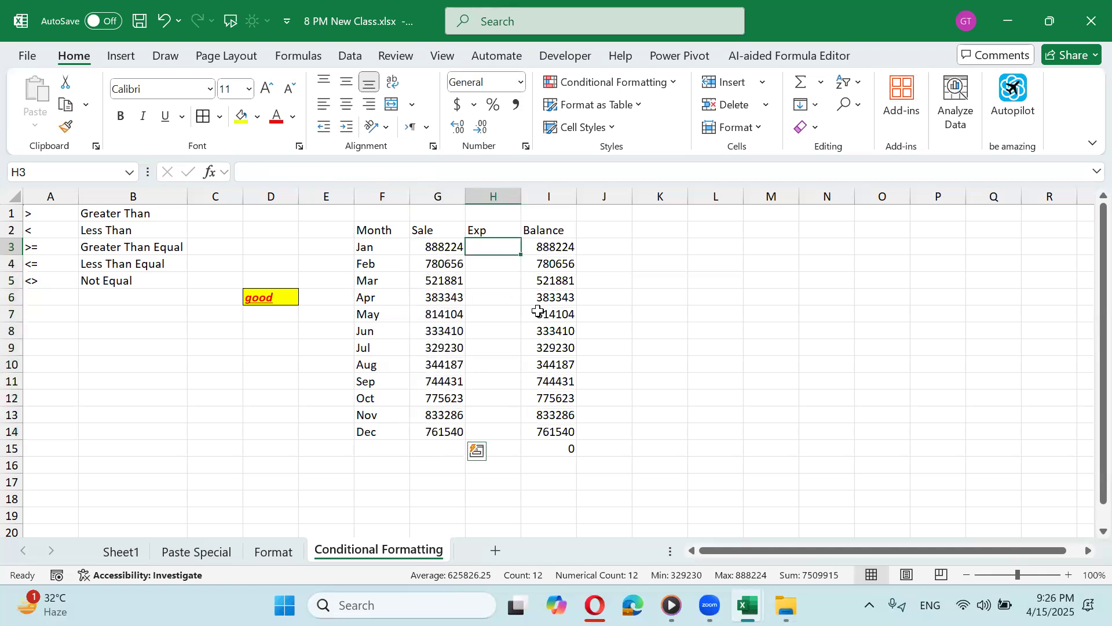
key(Up)
key(Right)
key(shift+Left)
key(shift+Left)
key(shift+Left)
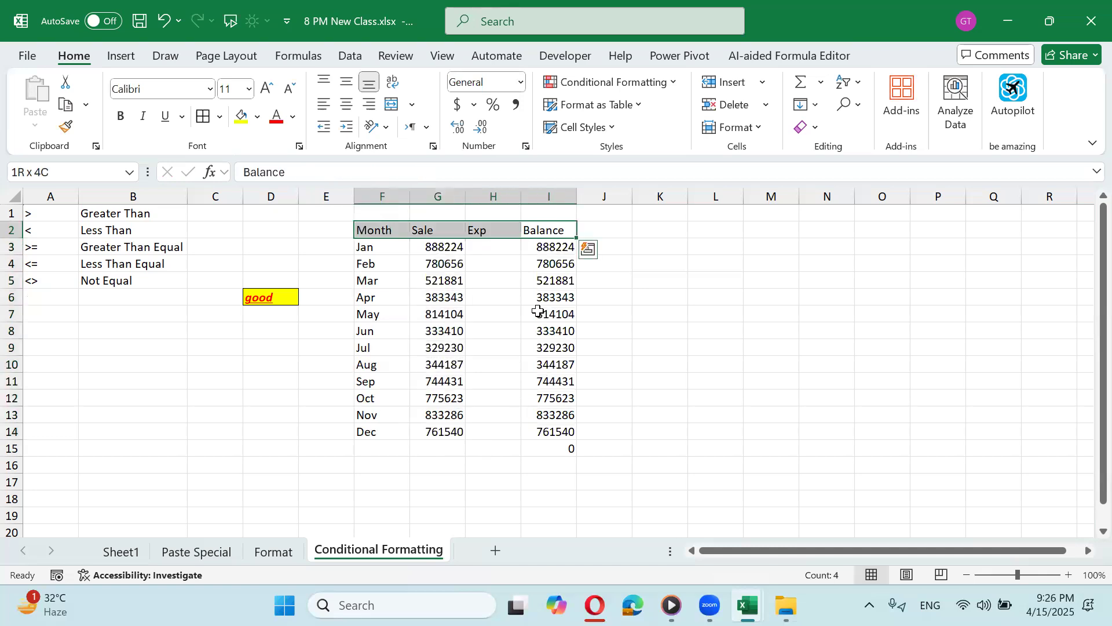
click(346, 104)
click(347, 82)
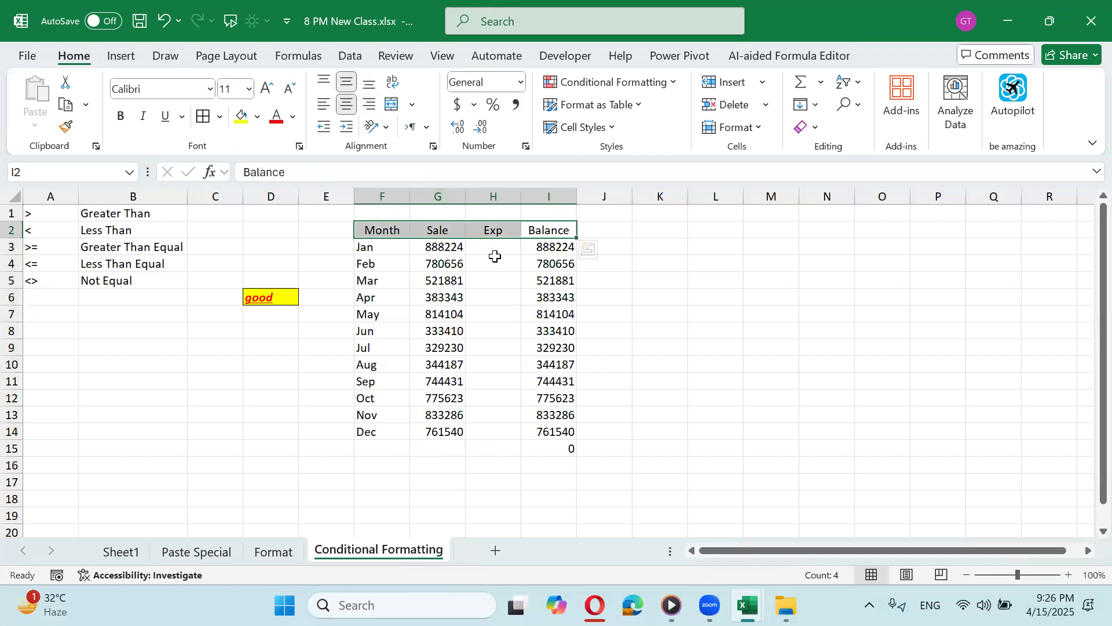
Step: Enter 590000 as the January expense in cell H3
click(497, 258)
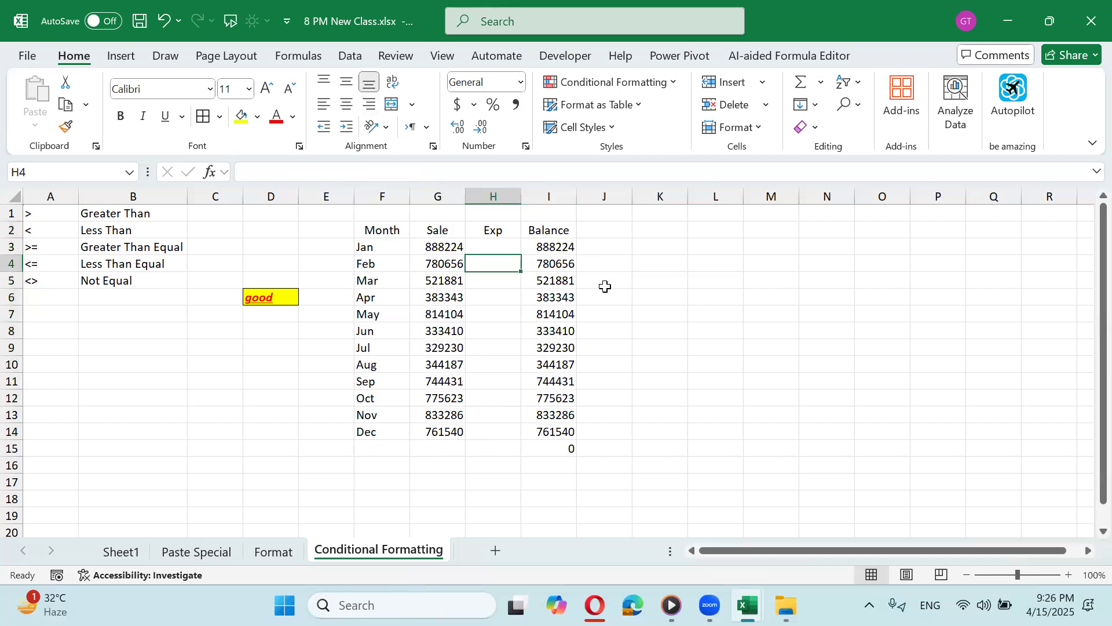
key(Up)
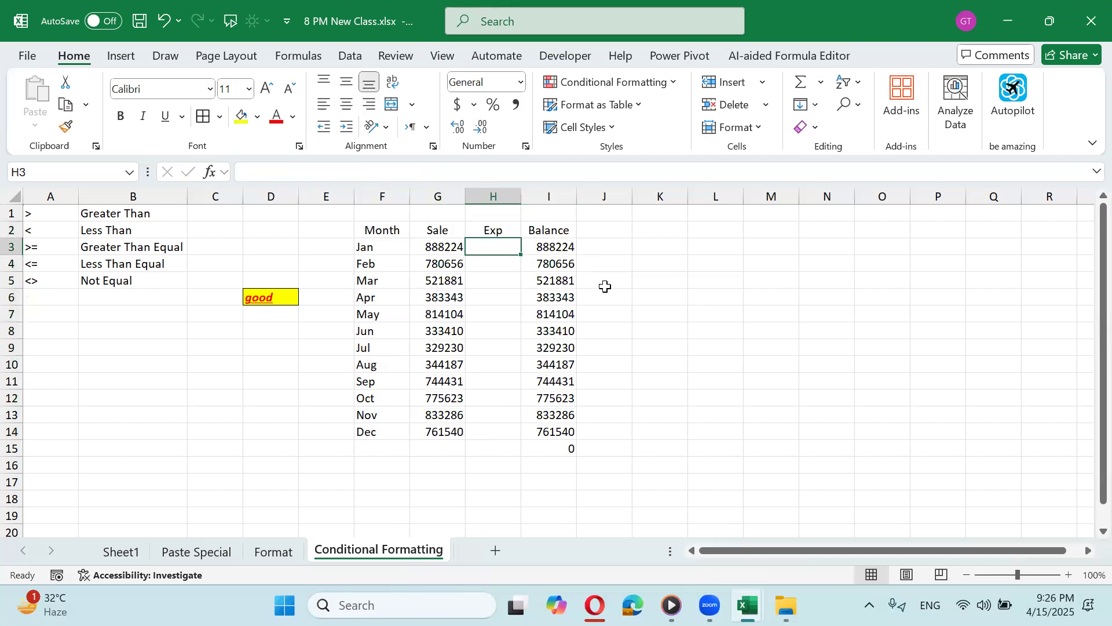
key(Left)
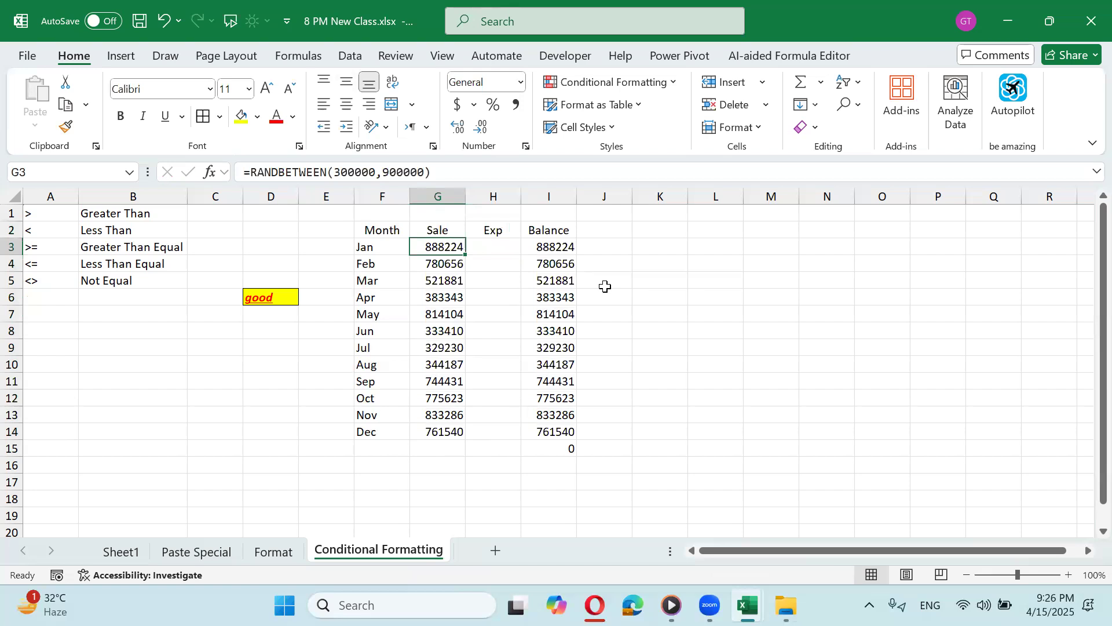
key(Right)
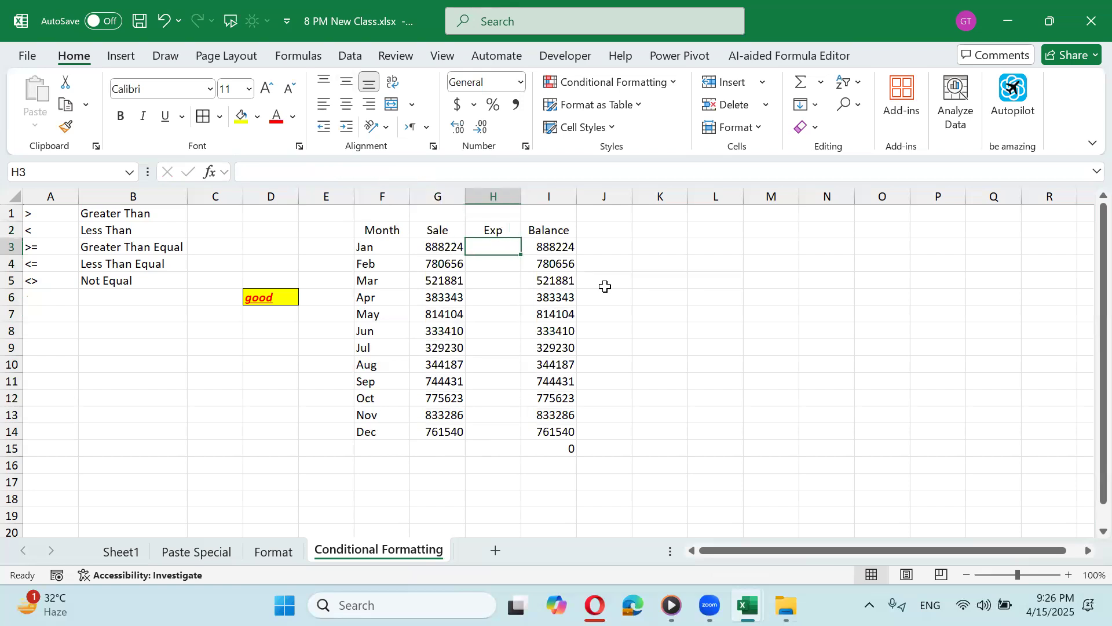
text(590000)
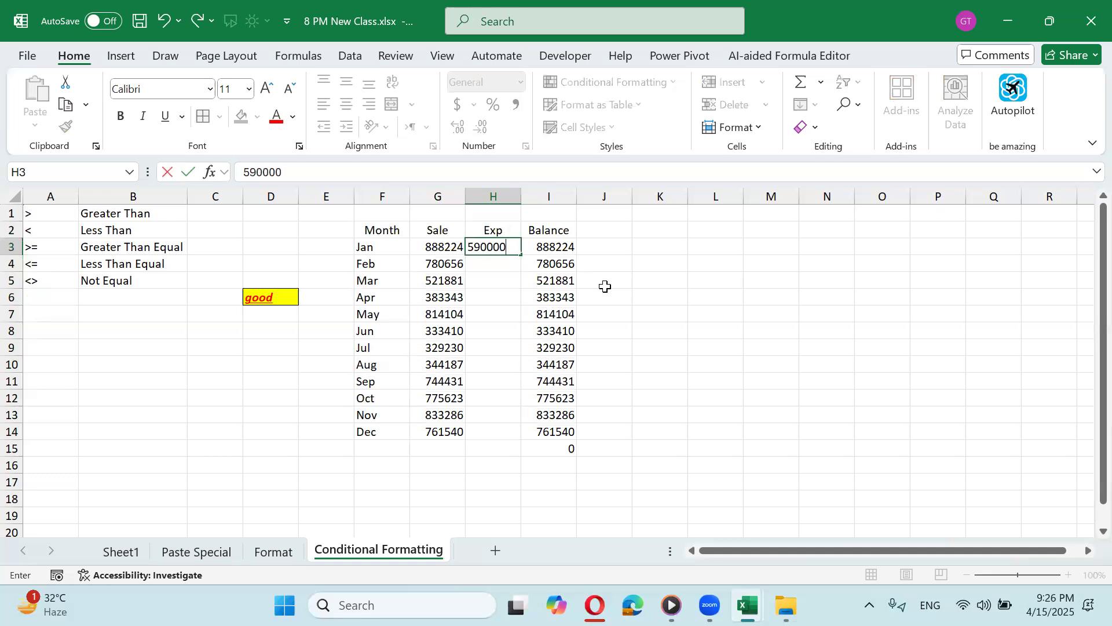
key(ctrl+Return)
key(Right)
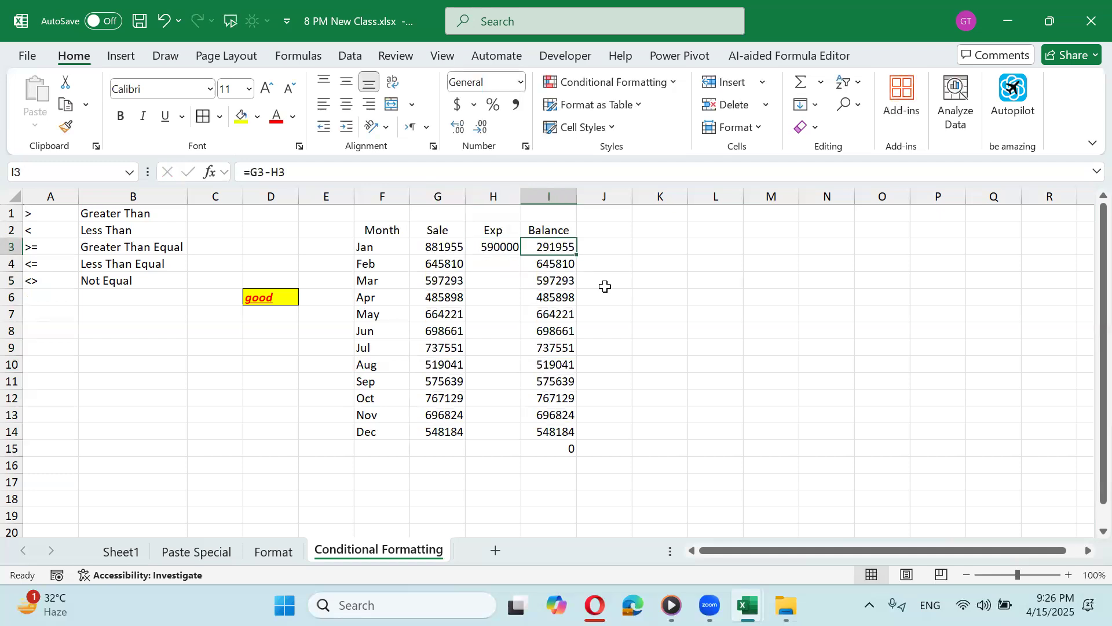
Step: Start a Greater Than highlight rule on the Sale values G3:G14 with 600000 as the threshold
key(Left)
key(Left)
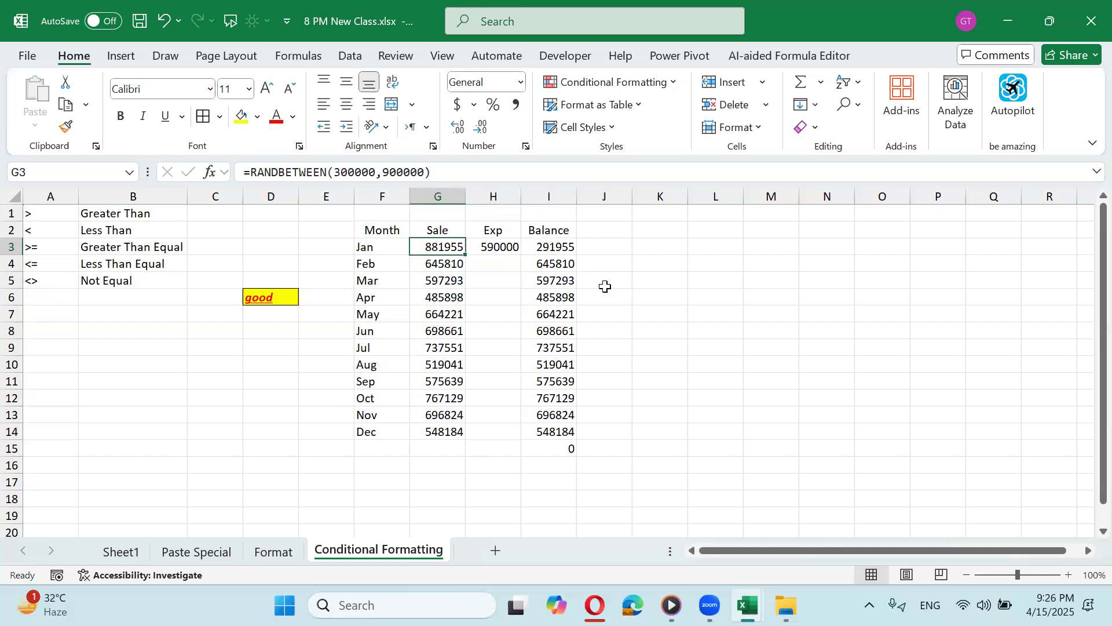
key(ctrl+shift+Down)
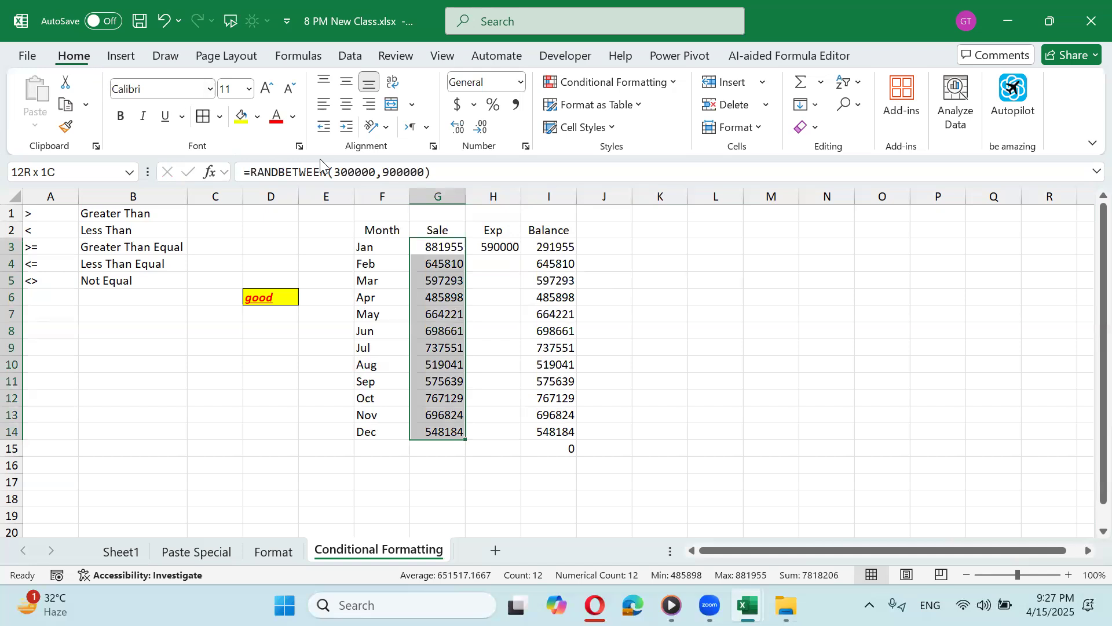
click(616, 85)
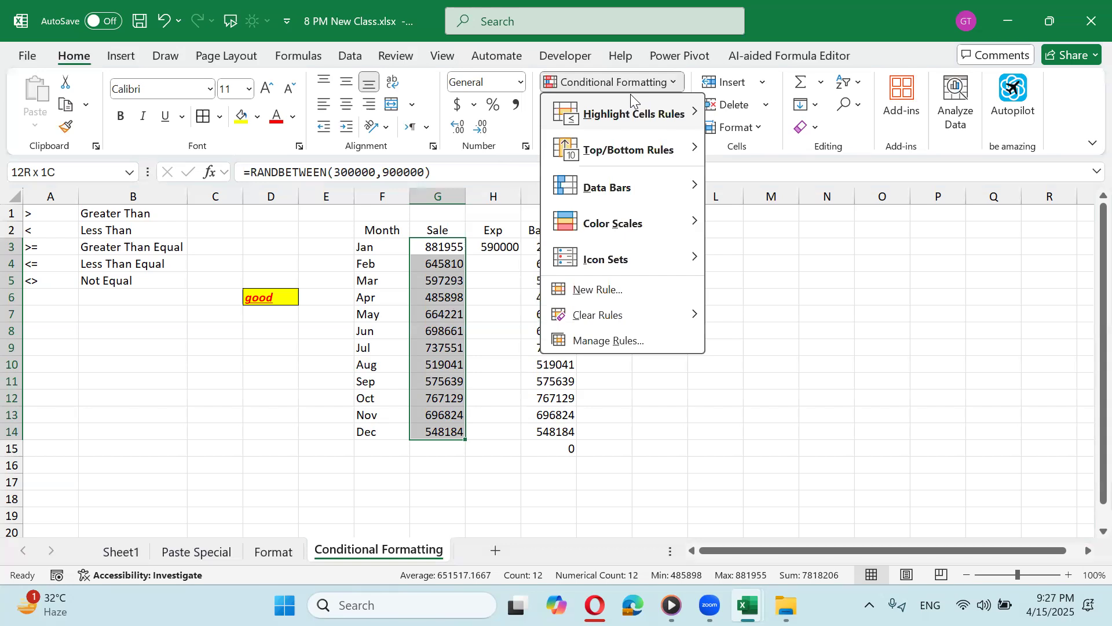
mouse_move(639, 110)
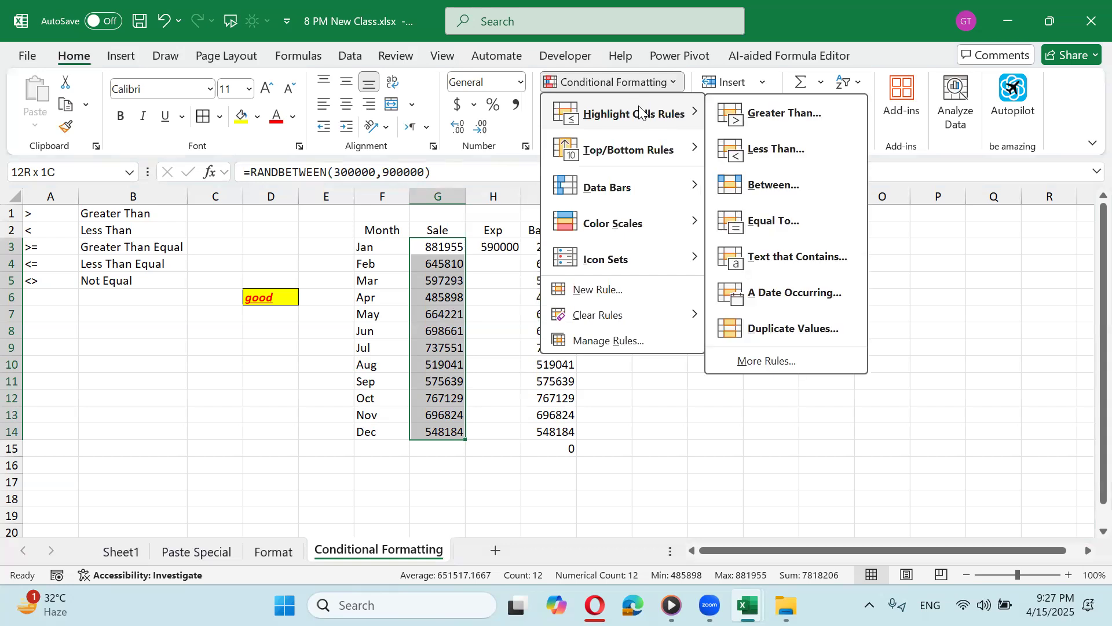
click(726, 114)
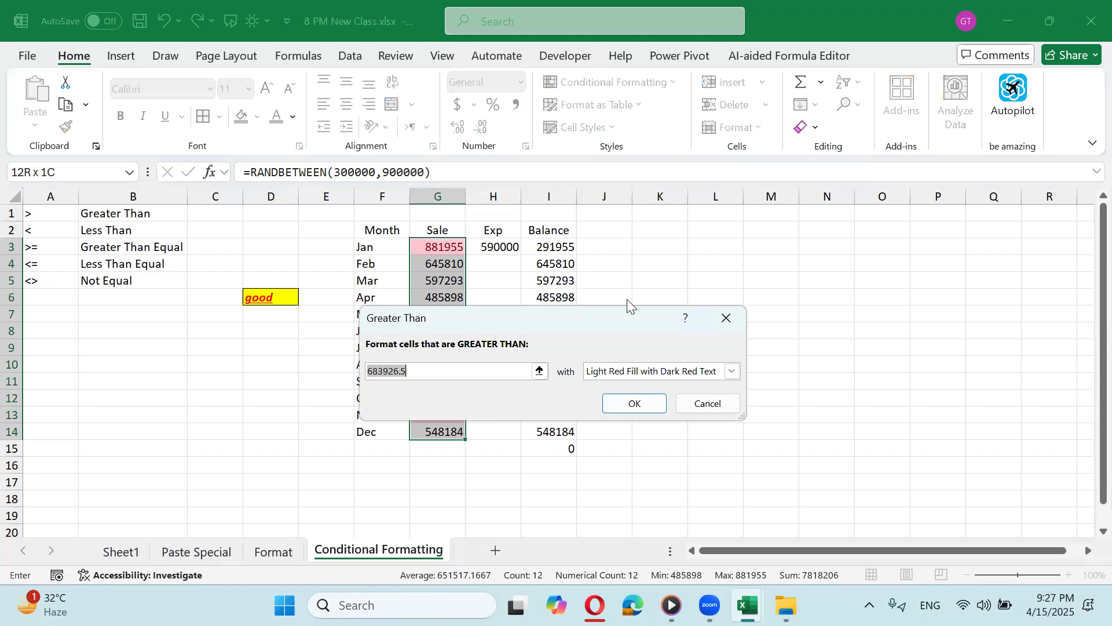
drag(589, 323, 719, 191)
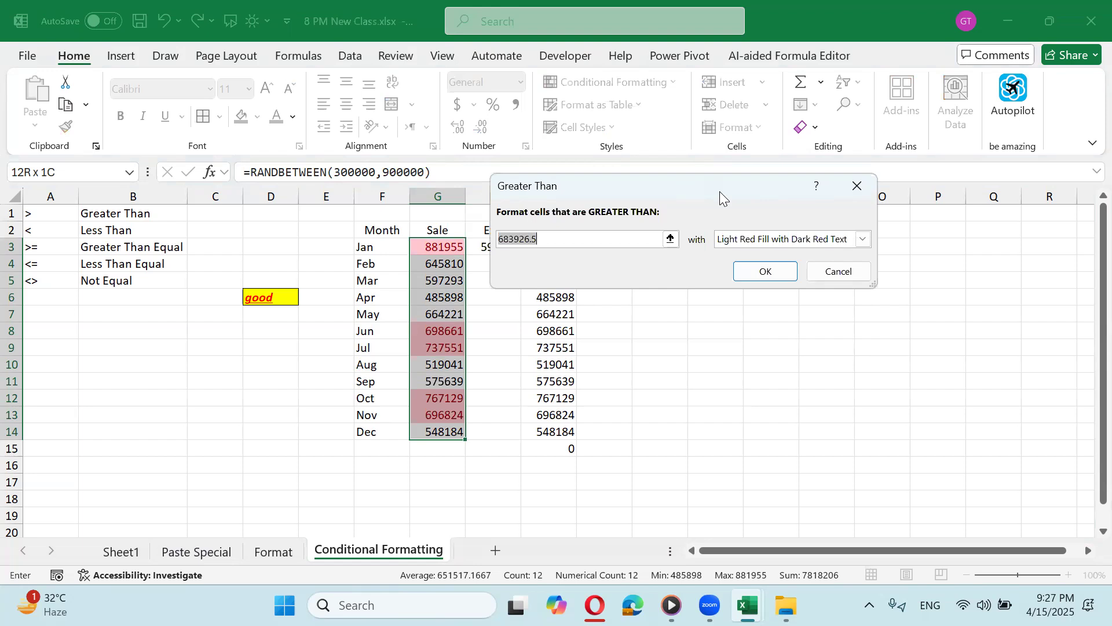
text(6)
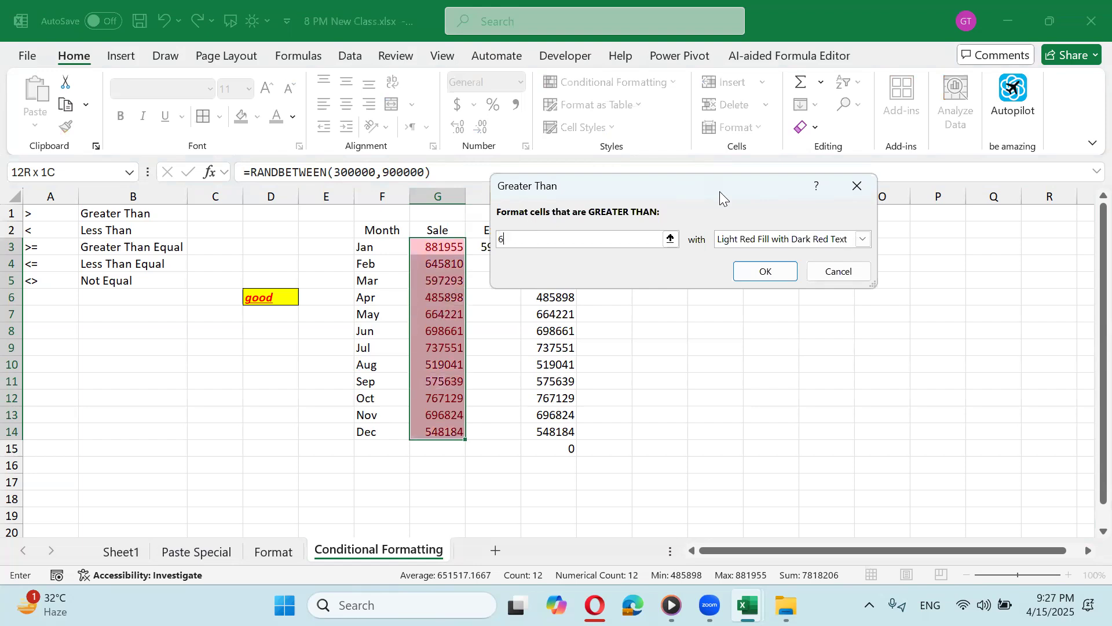
text(00000)
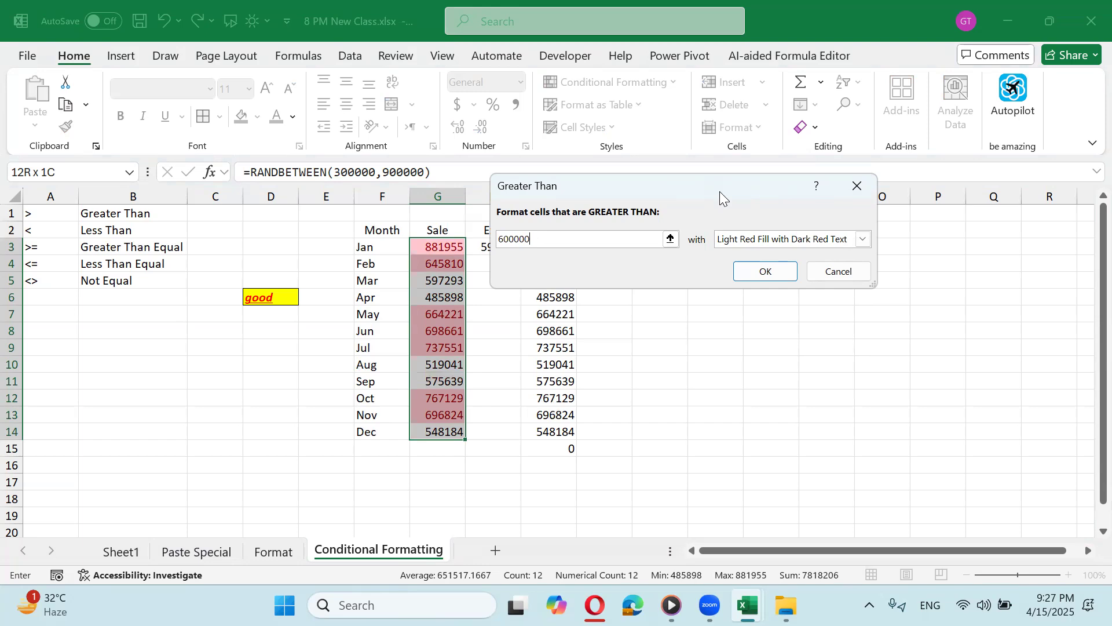
Step: Try the presets Yellow Fill with Dark Yellow Text and Green Fill with Dark Green Text for the Greater Than rule
drag(719, 191, 601, 150)
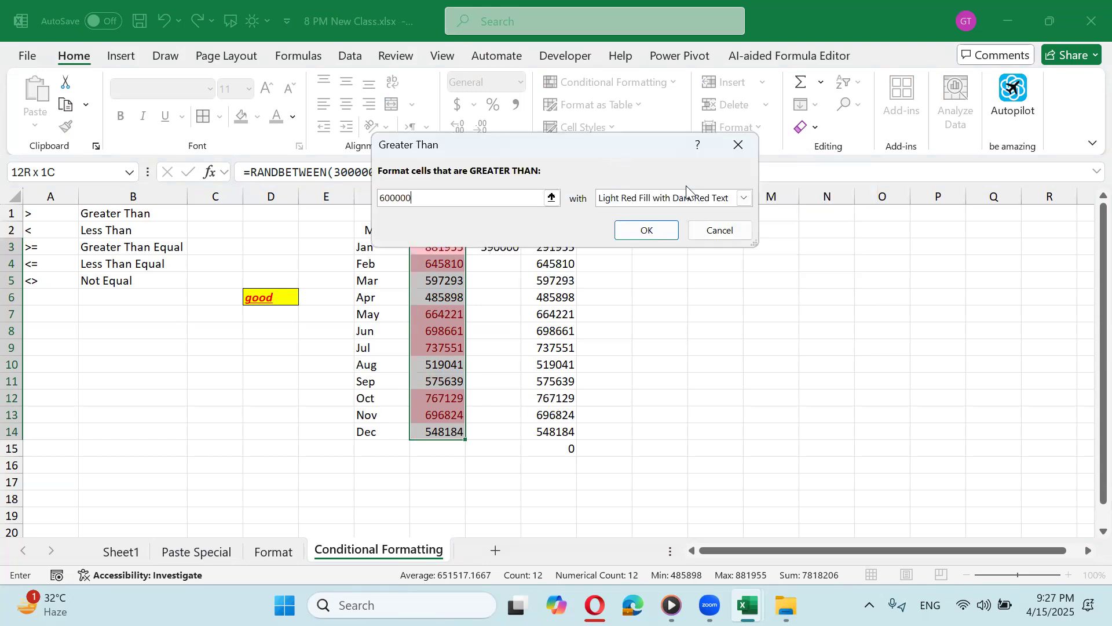
click(743, 199)
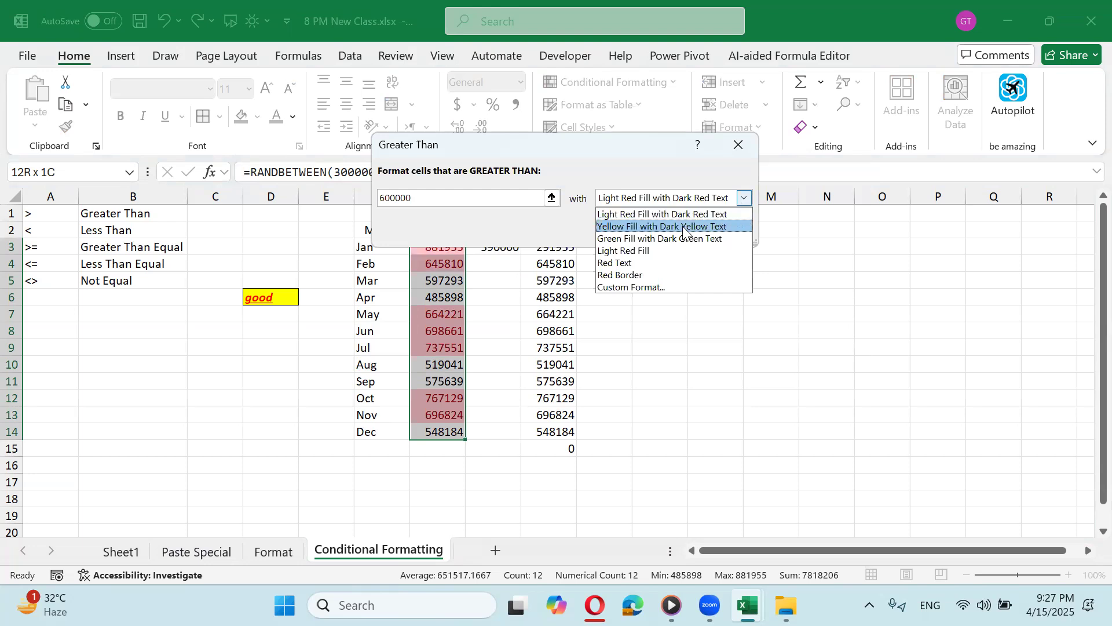
click(684, 227)
click(744, 197)
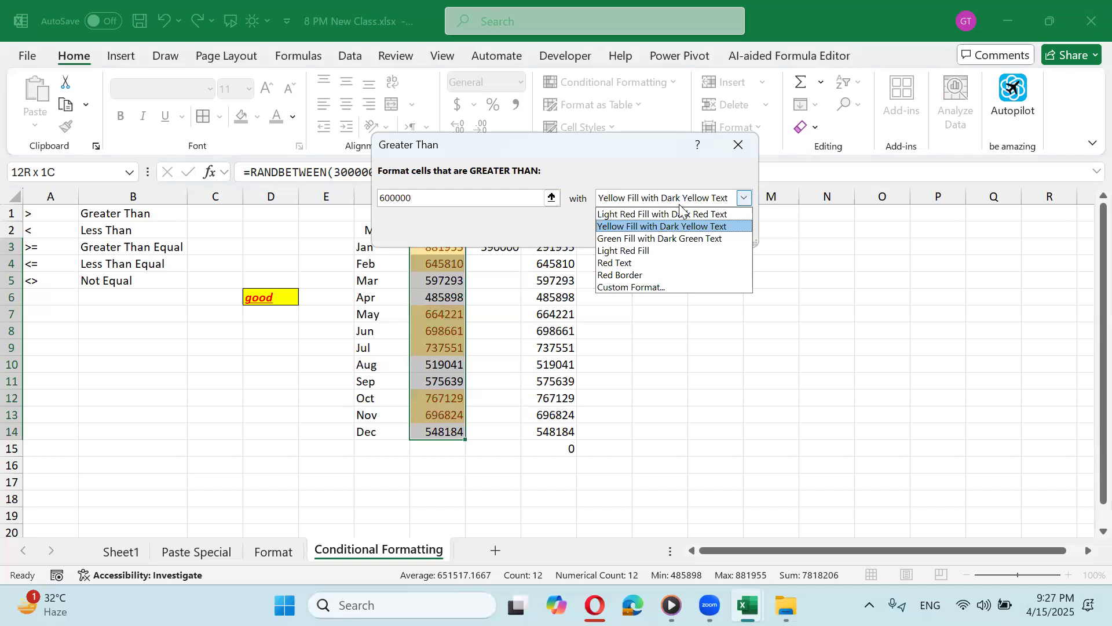
click(665, 238)
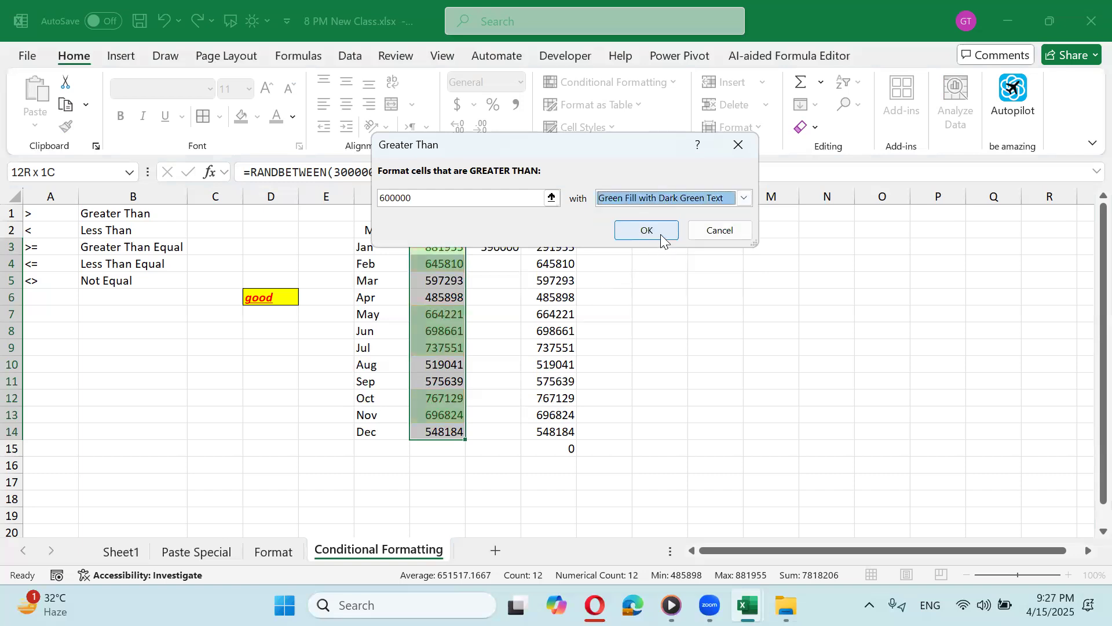
Step: Give the Greater Than rule a custom format with a solid green fill and apply it to the Sale column
click(662, 198)
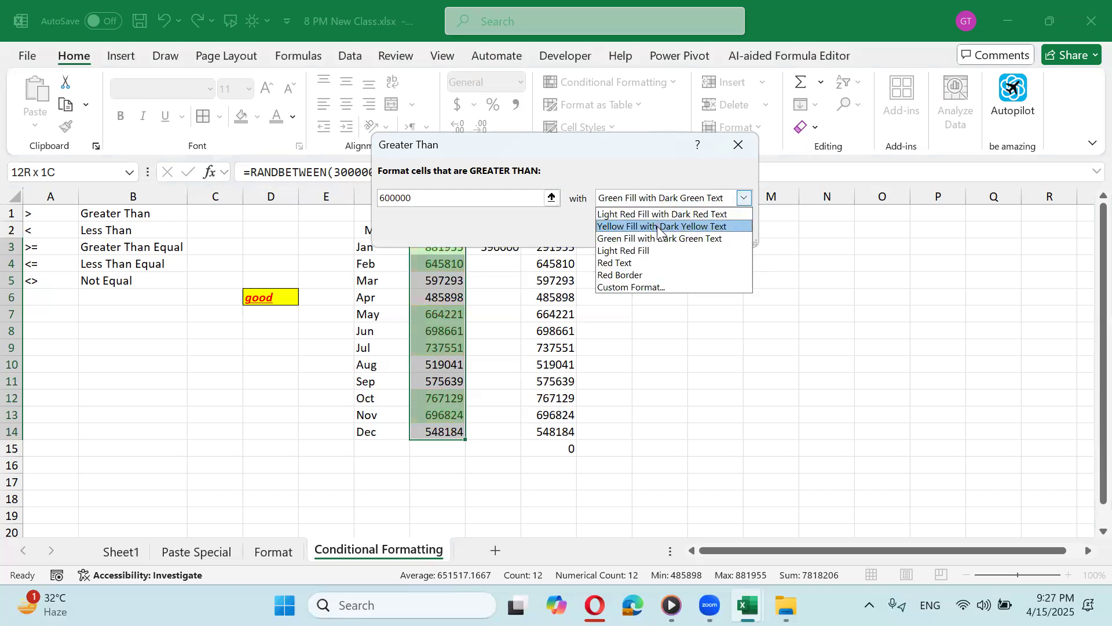
click(659, 287)
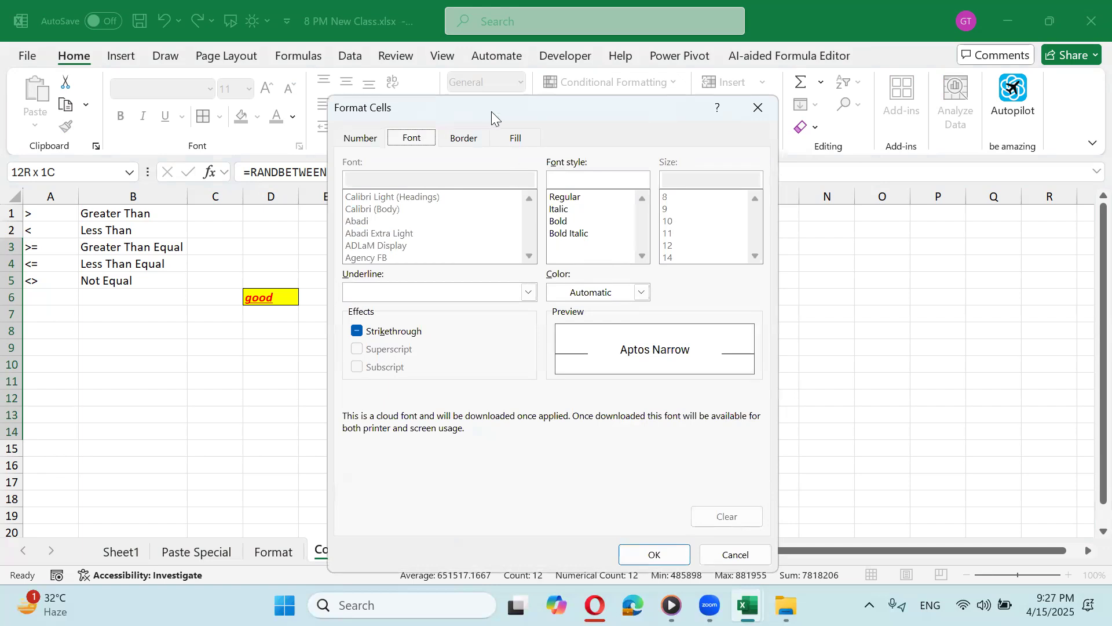
drag(491, 111, 569, 130)
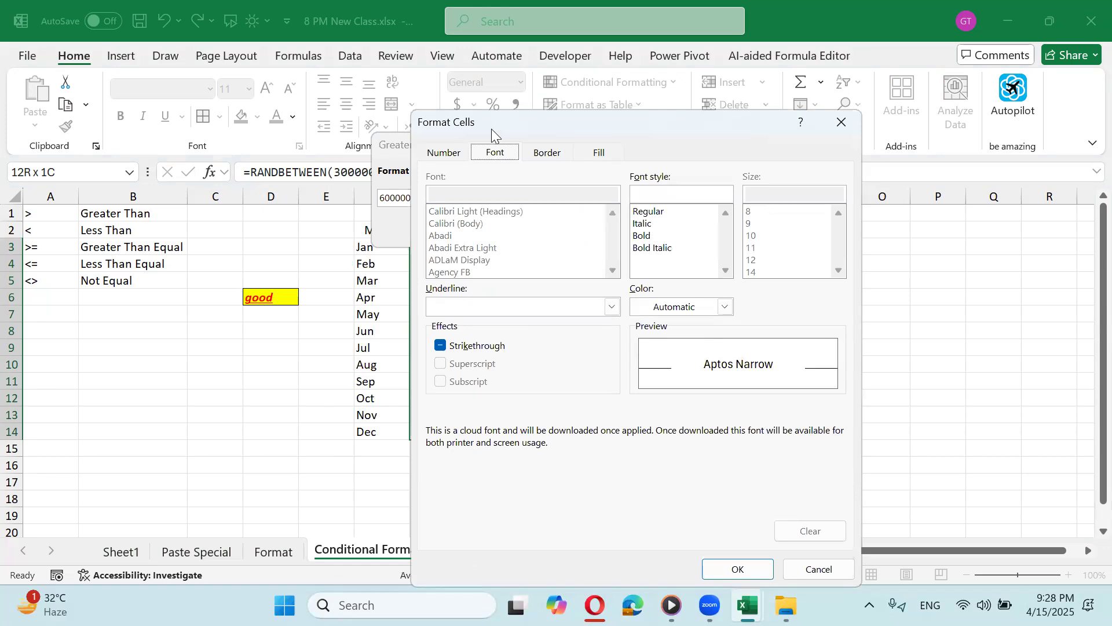
click(600, 152)
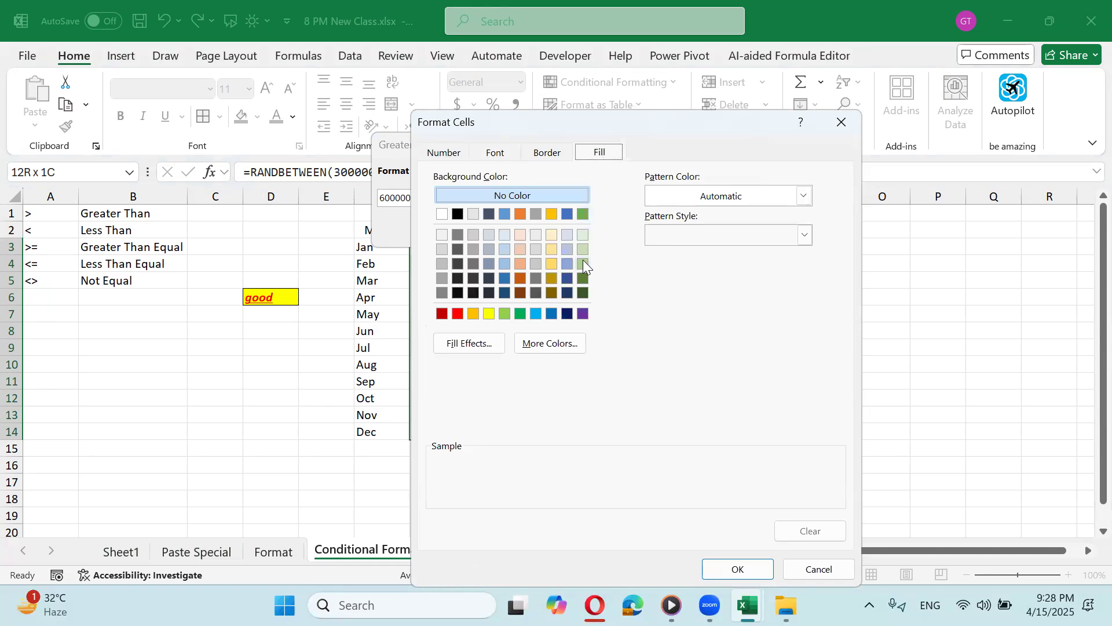
click(519, 313)
click(738, 568)
click(630, 238)
click(493, 296)
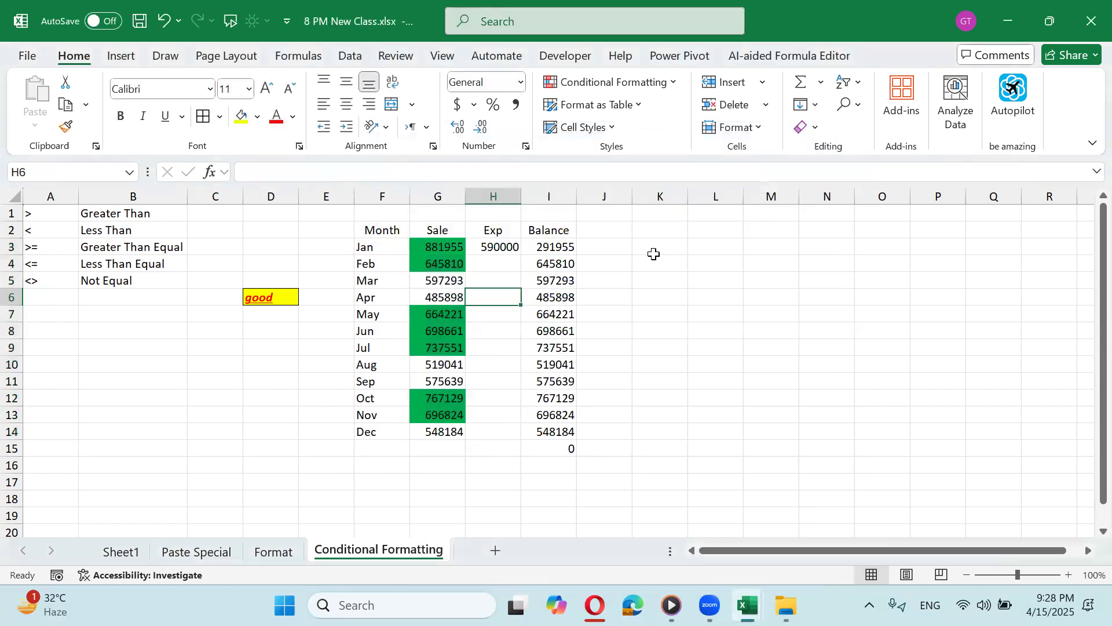
key(Left)
key(Up)
key(Up)
key(Up)
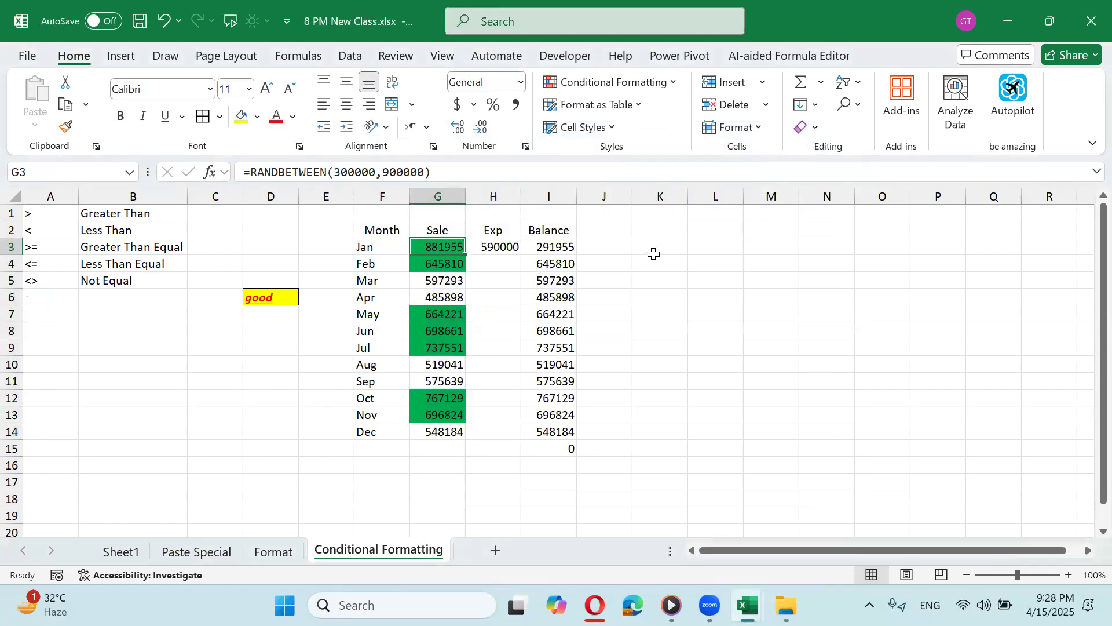
key(ctrl+shift+Down)
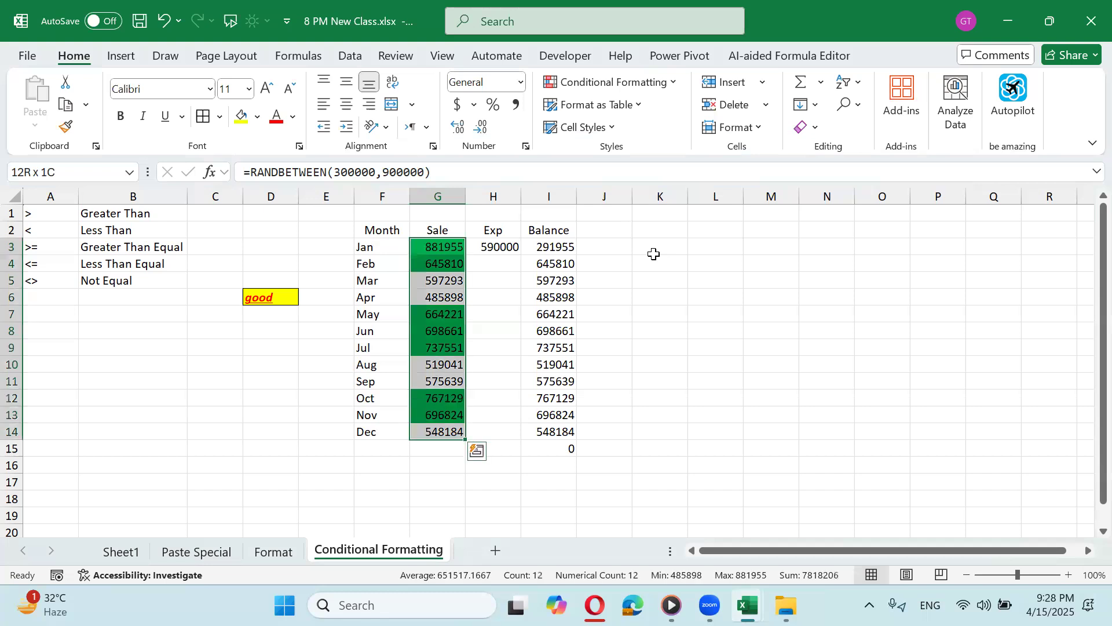
key(shift+Up)
key(shift+Up)
key(shift+Up)
key(shift+Up)
key(shift+Up)
key(shift+Up)
key(shift+Up)
key(shift+Up)
key(shift+Up)
key(shift+Up)
key(shift+Up)
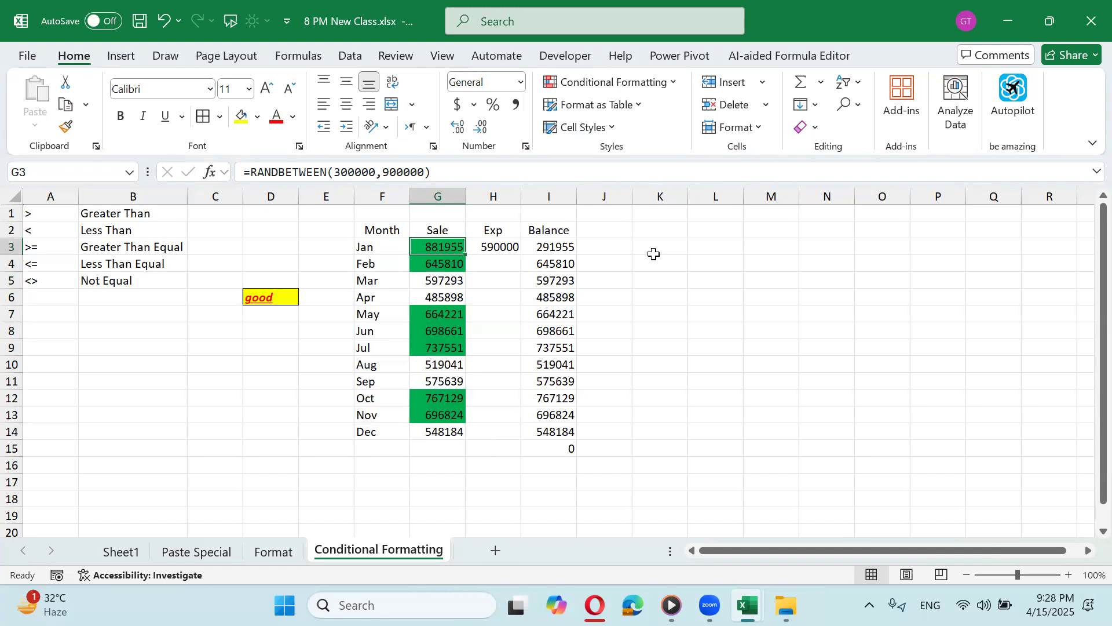
key(ctrl+shift+Down)
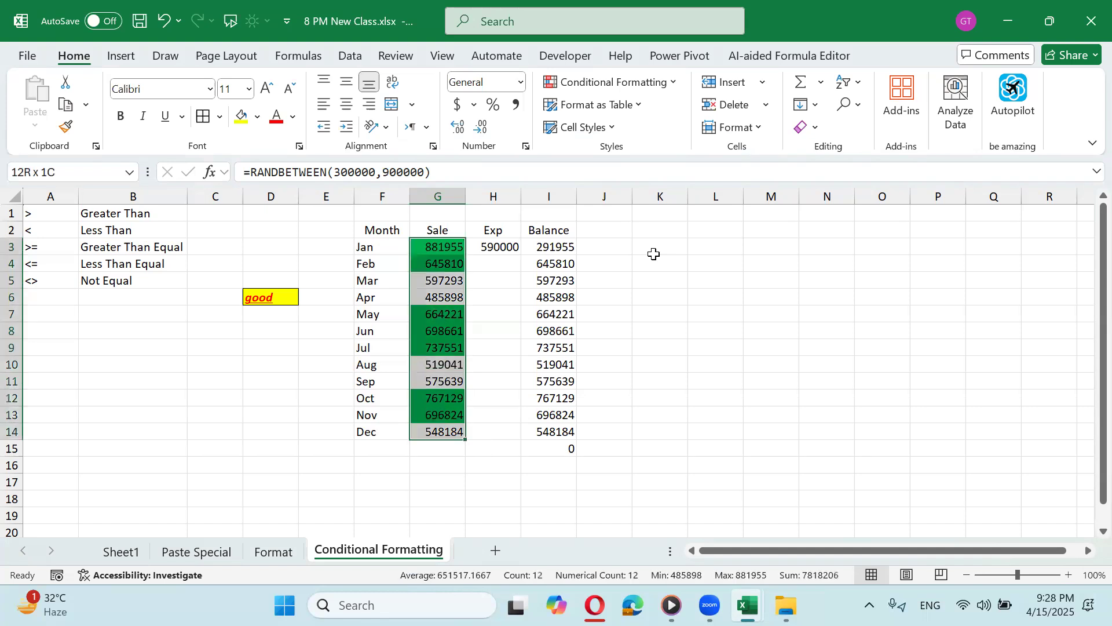
key(Down)
key(Up)
key(Up)
key(Down)
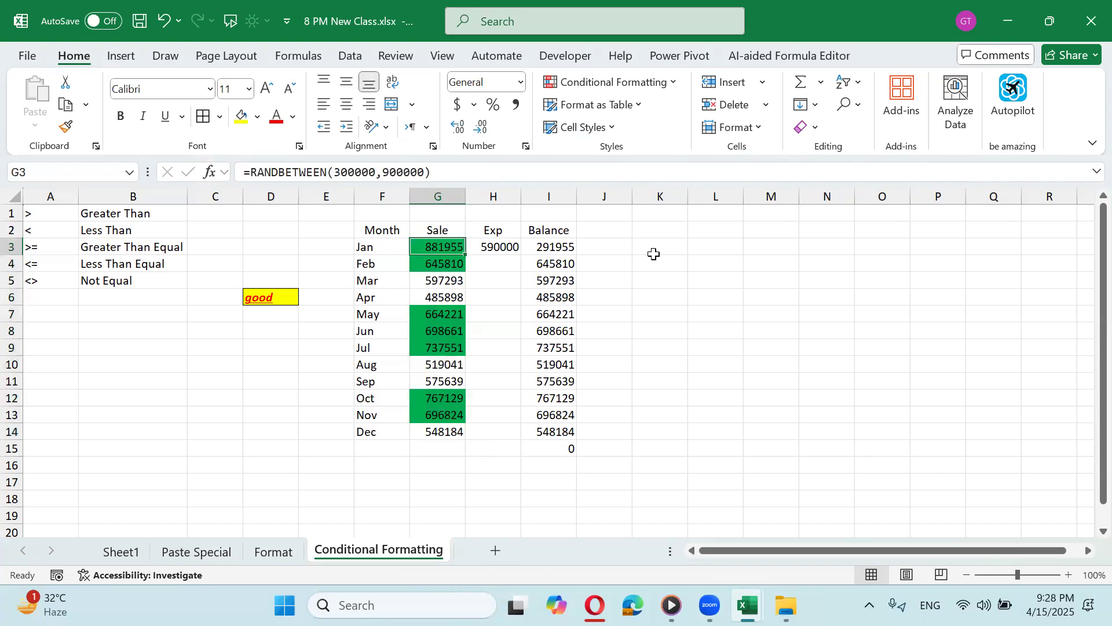
Step: Start a Less Than highlight rule on the Sale values G3:G14 with 600000 as the threshold
key(ctrl+shift+Down)
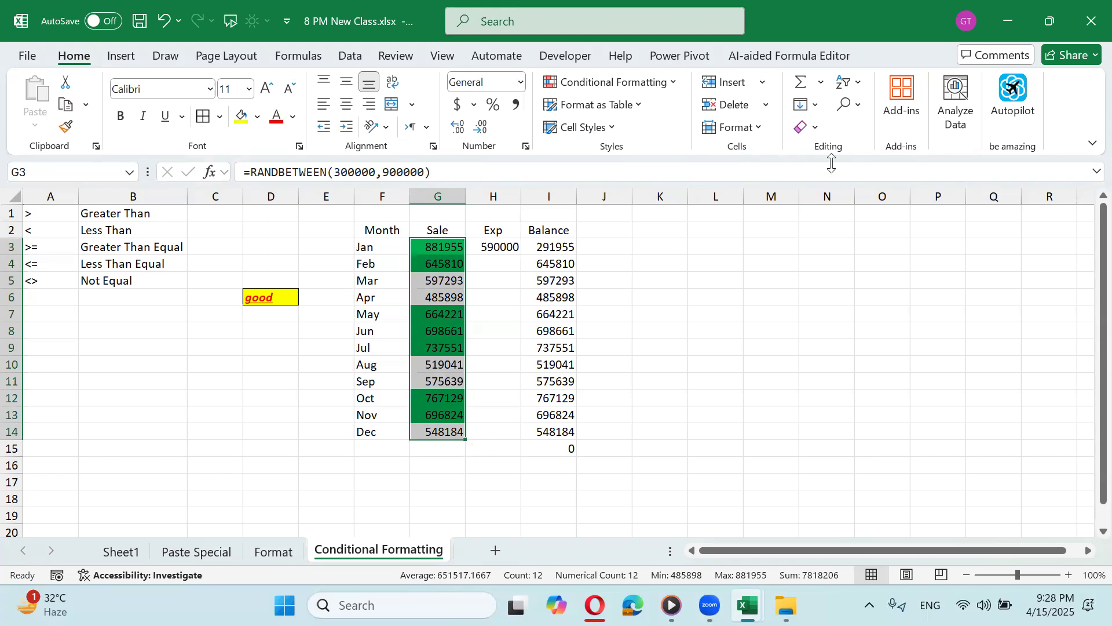
key(ctrl+q)
click(643, 84)
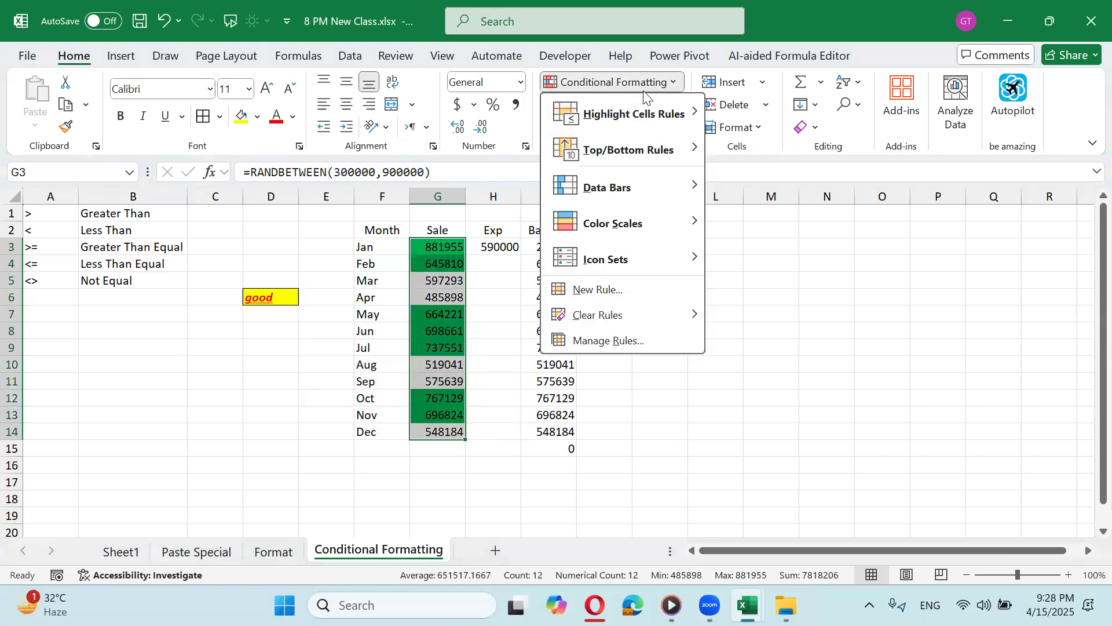
mouse_move(684, 113)
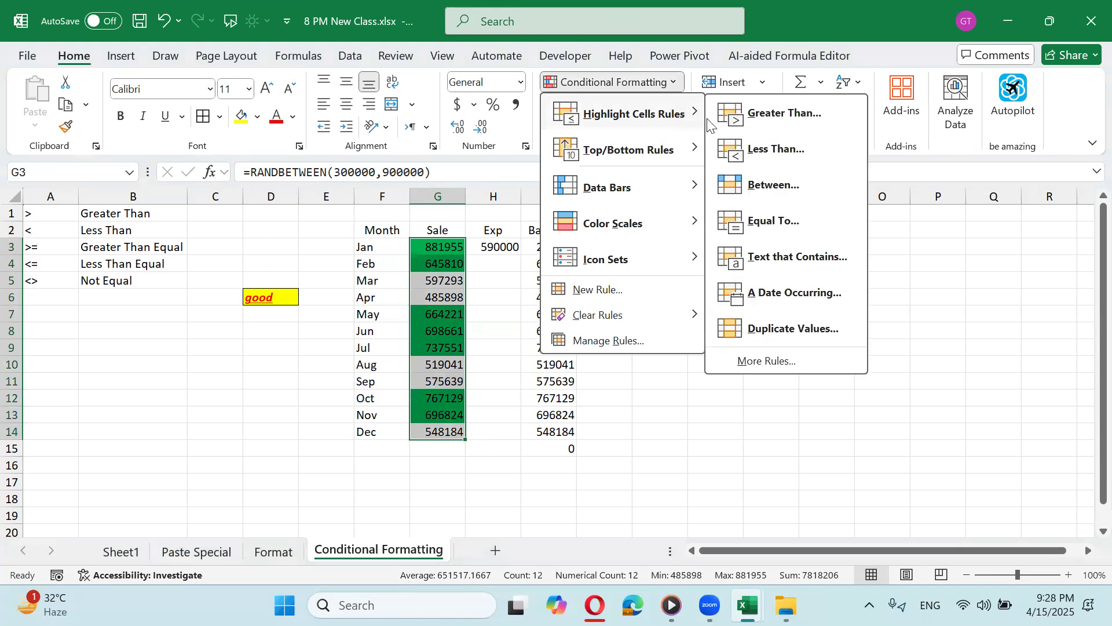
click(766, 152)
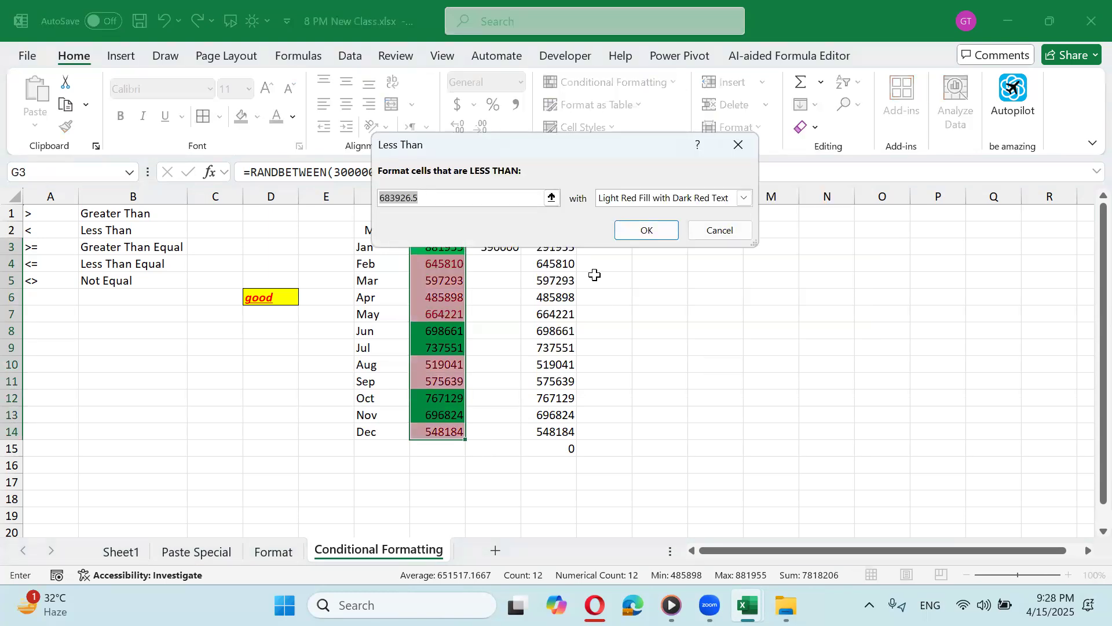
text(600000)
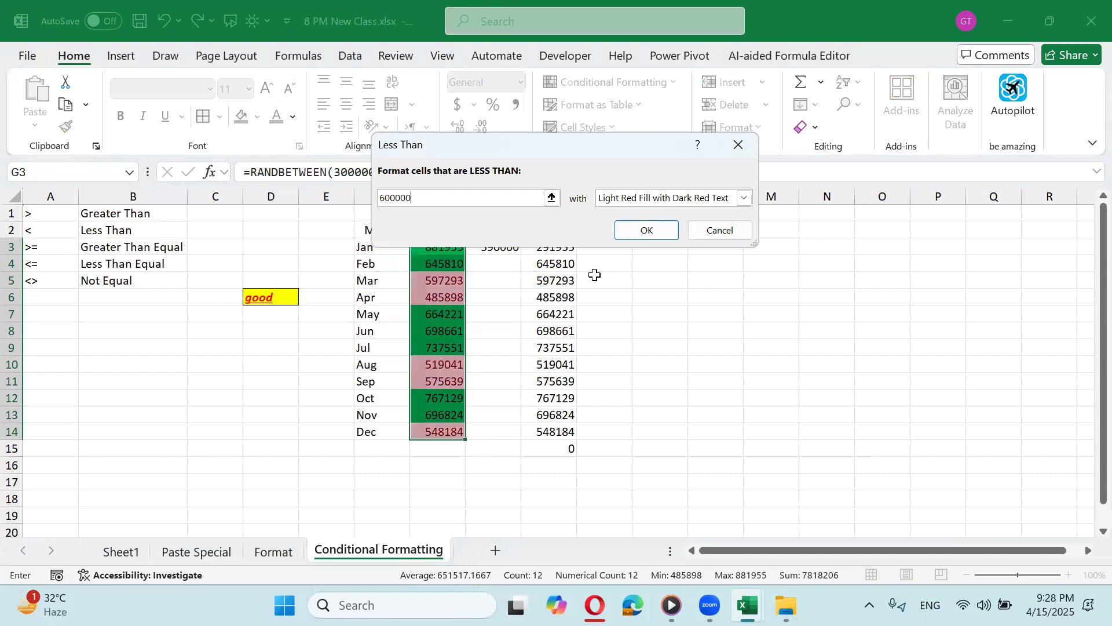
Step: Give the Less Than rule a custom format with a solid red fill and apply it to the Sale column
click(743, 198)
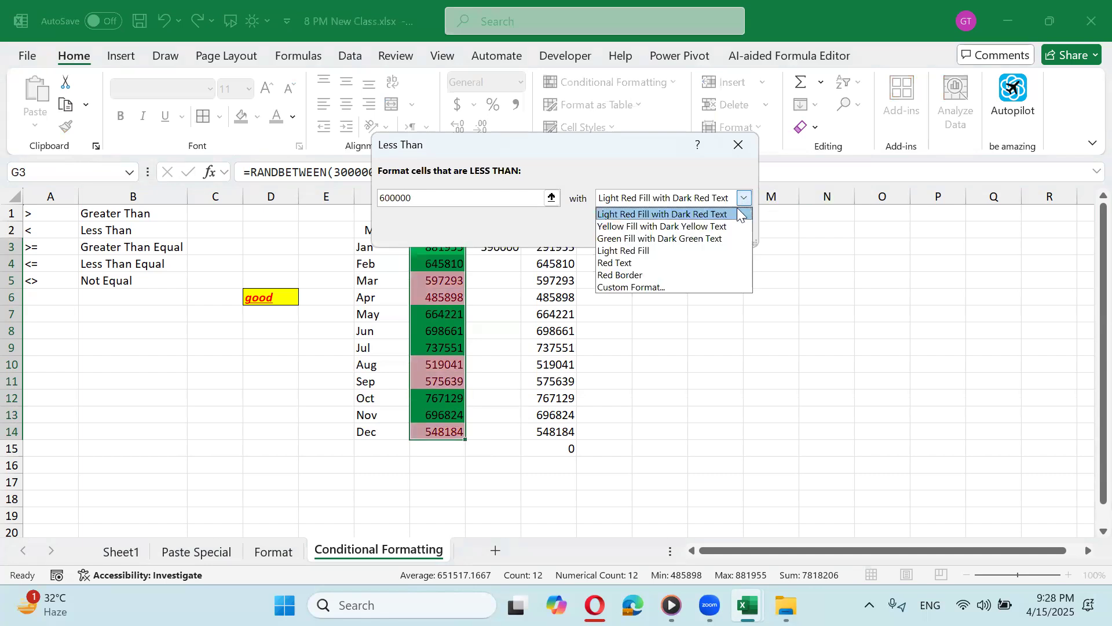
click(663, 287)
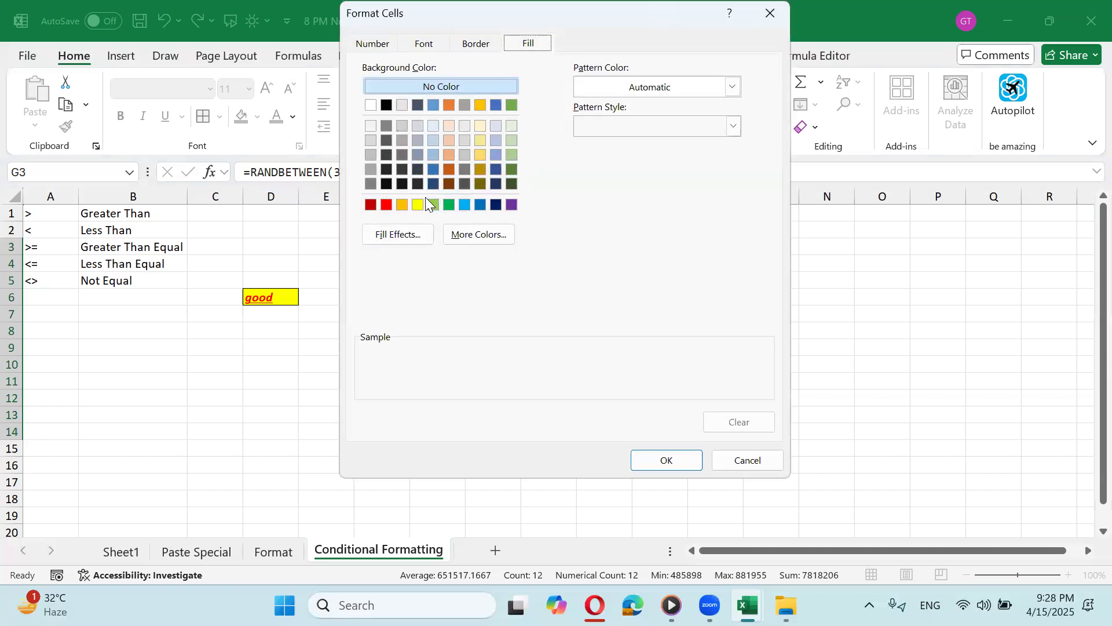
click(387, 205)
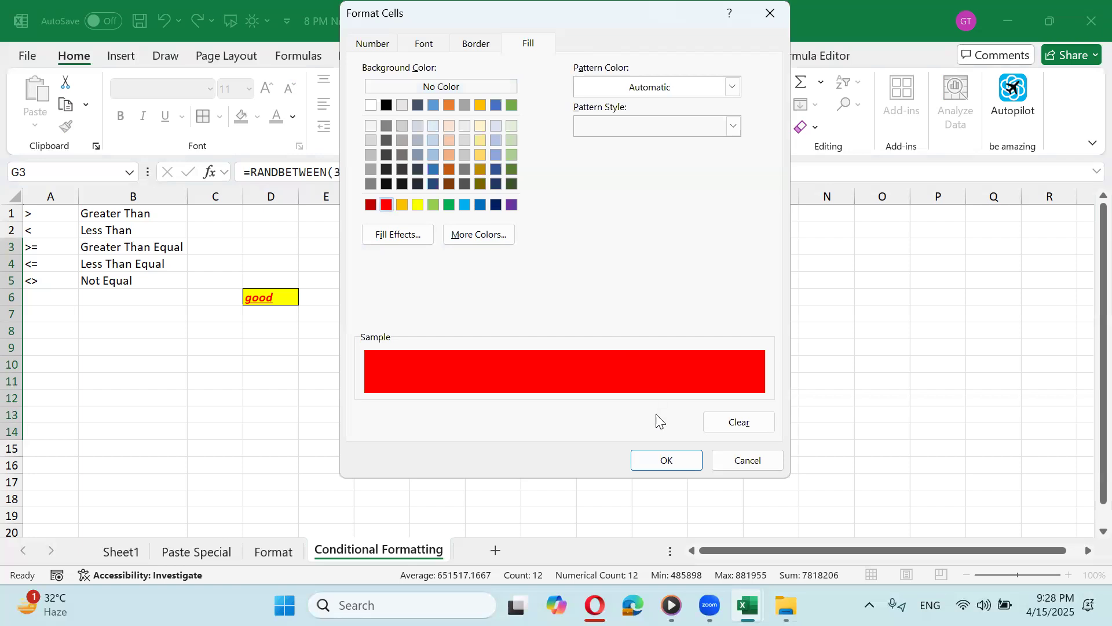
click(666, 461)
click(635, 237)
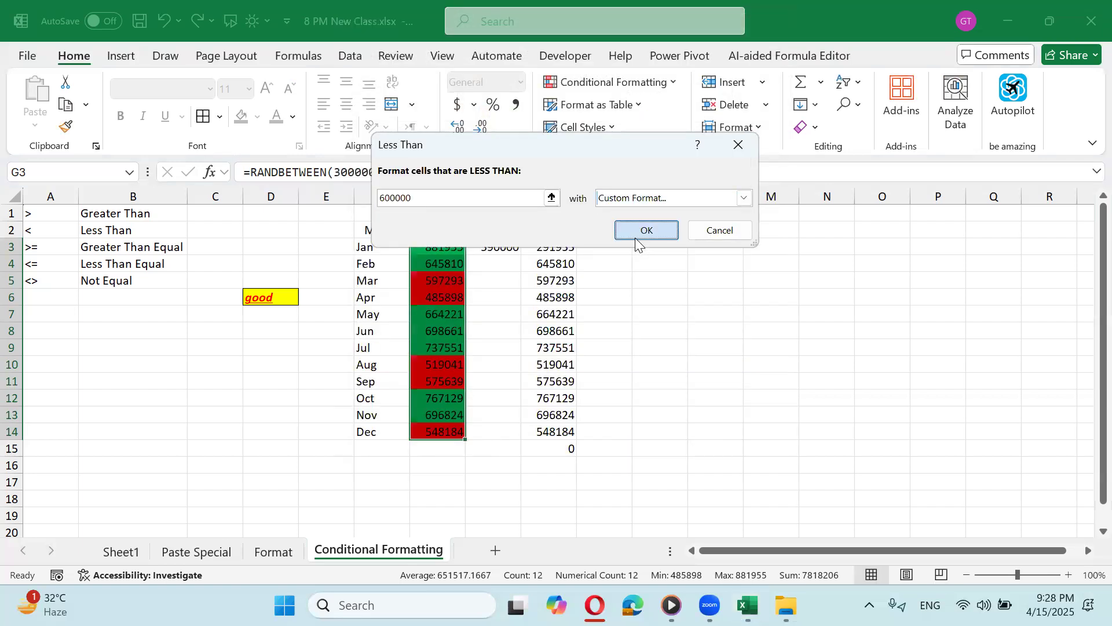
click(442, 313)
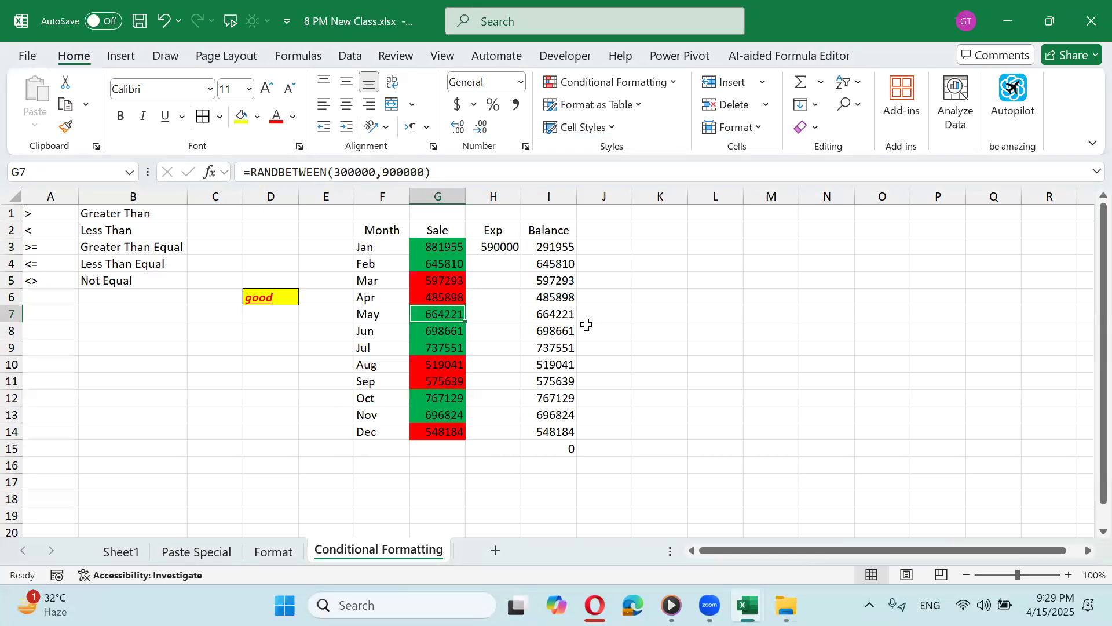
key(Up)
key(Up)
key(Up)
key(Up)
key(Up)
key(Down)
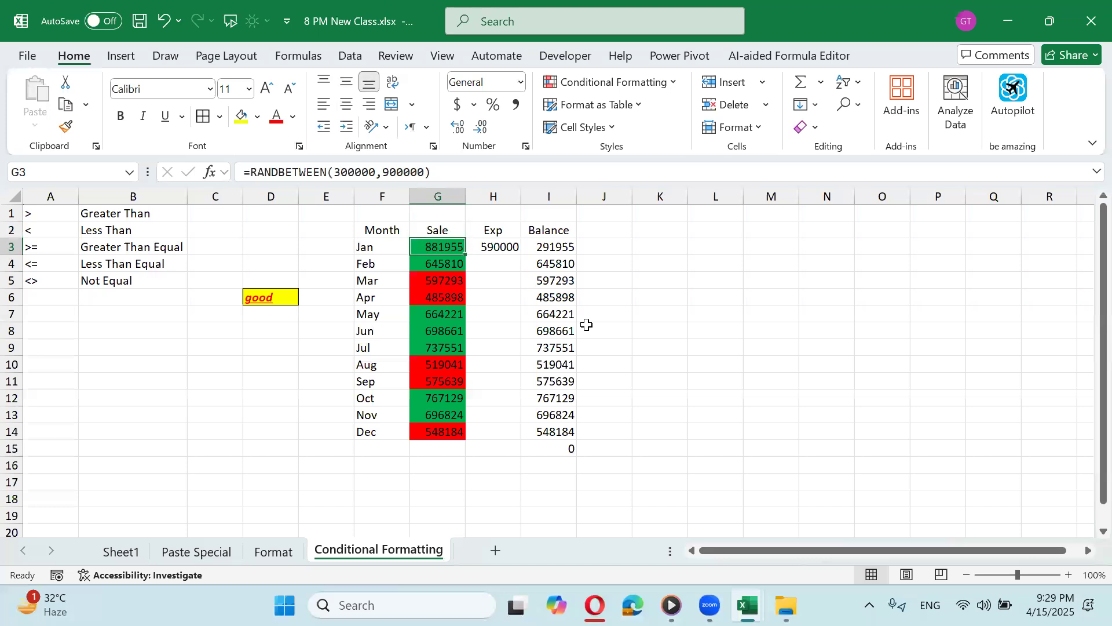
key(ctrl+shift+Down)
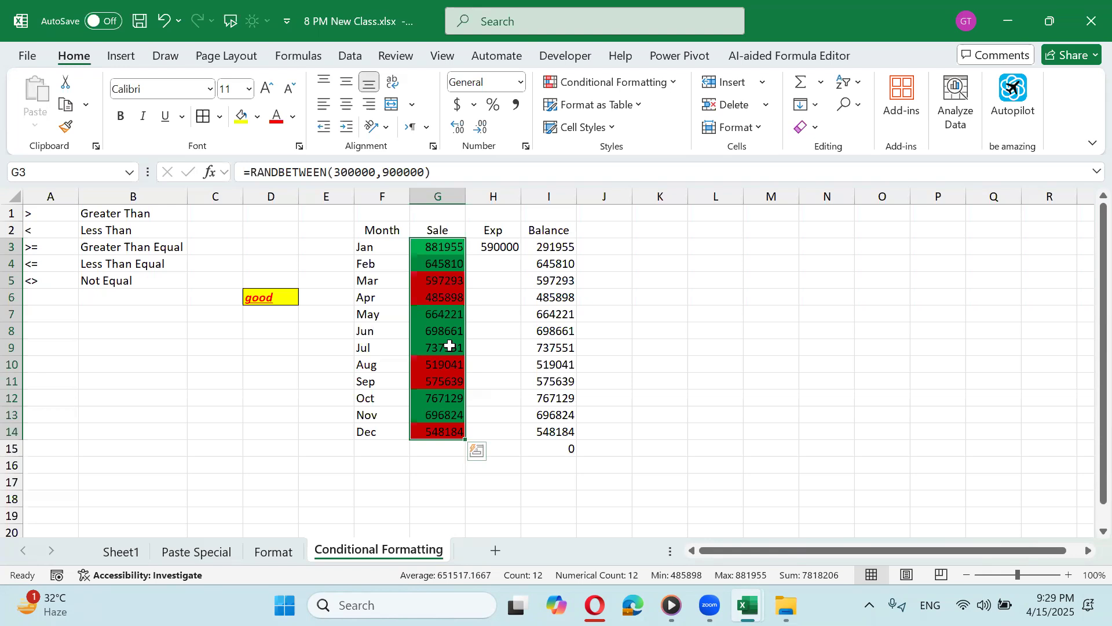
key(Down)
key(Up)
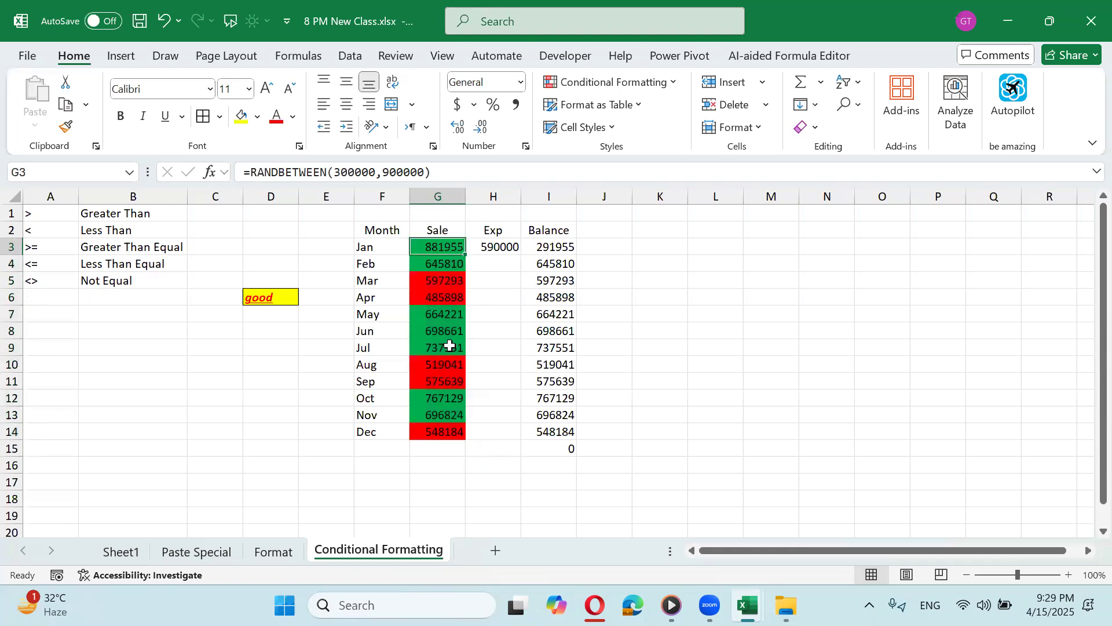
Step: Open the Conditional Formatting Rules Manager for the Sale values G3:G14 and move it clear of the Sale column
key(ctrl+shift+Down)
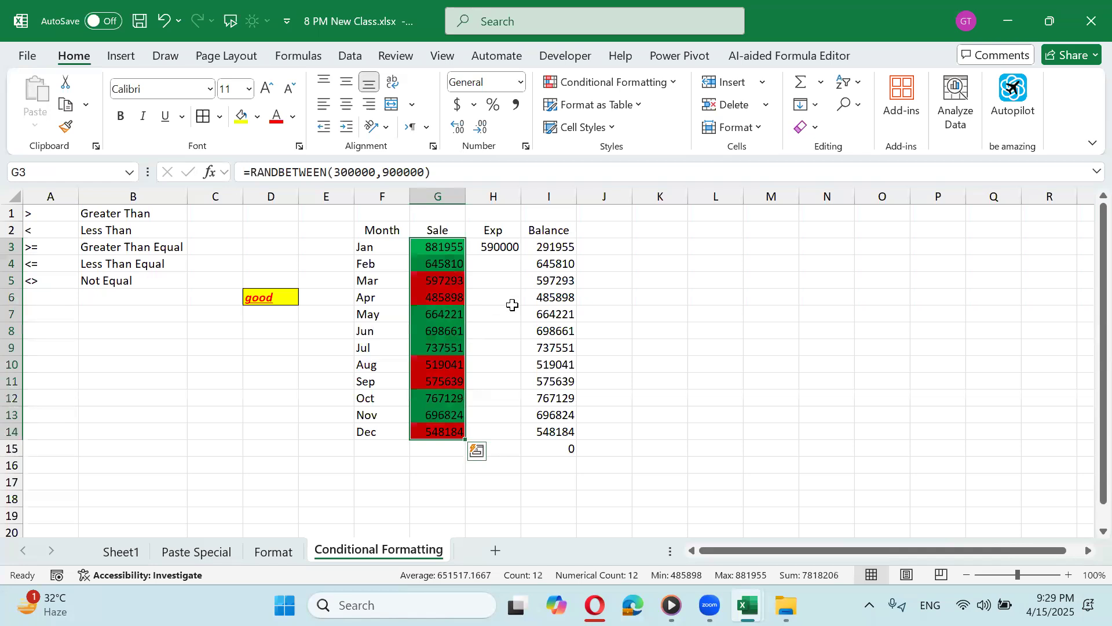
click(584, 81)
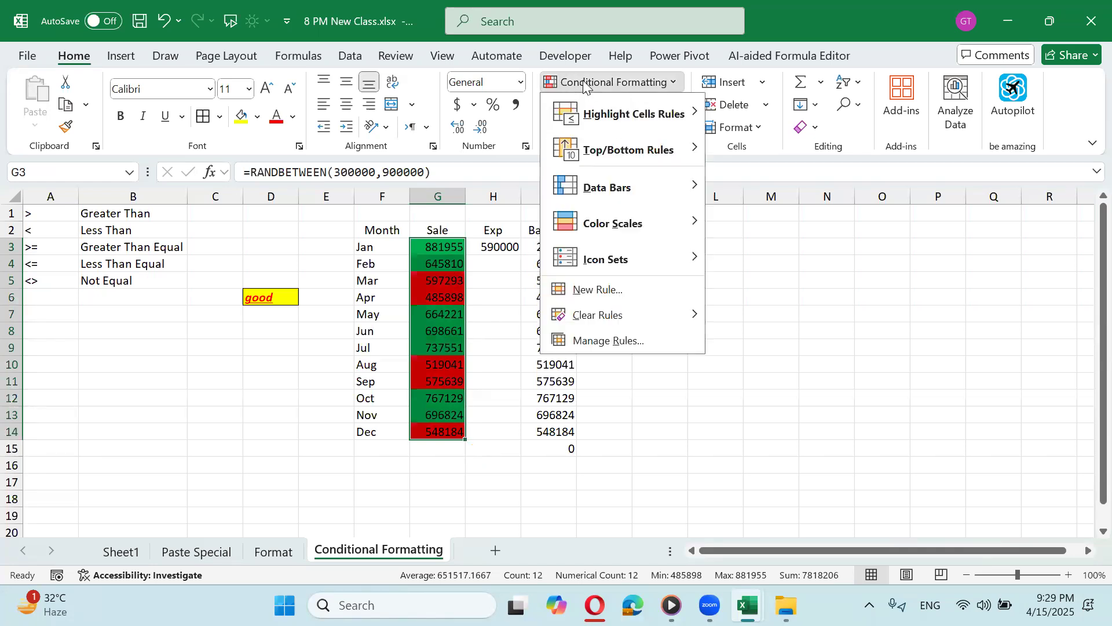
click(638, 342)
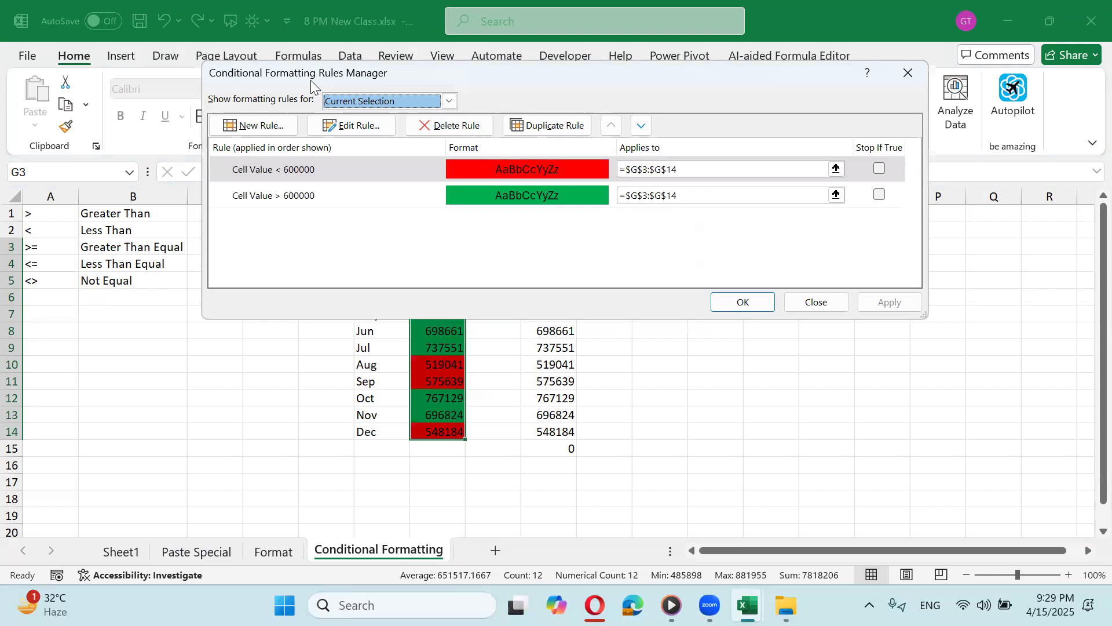
drag(311, 80, 631, 225)
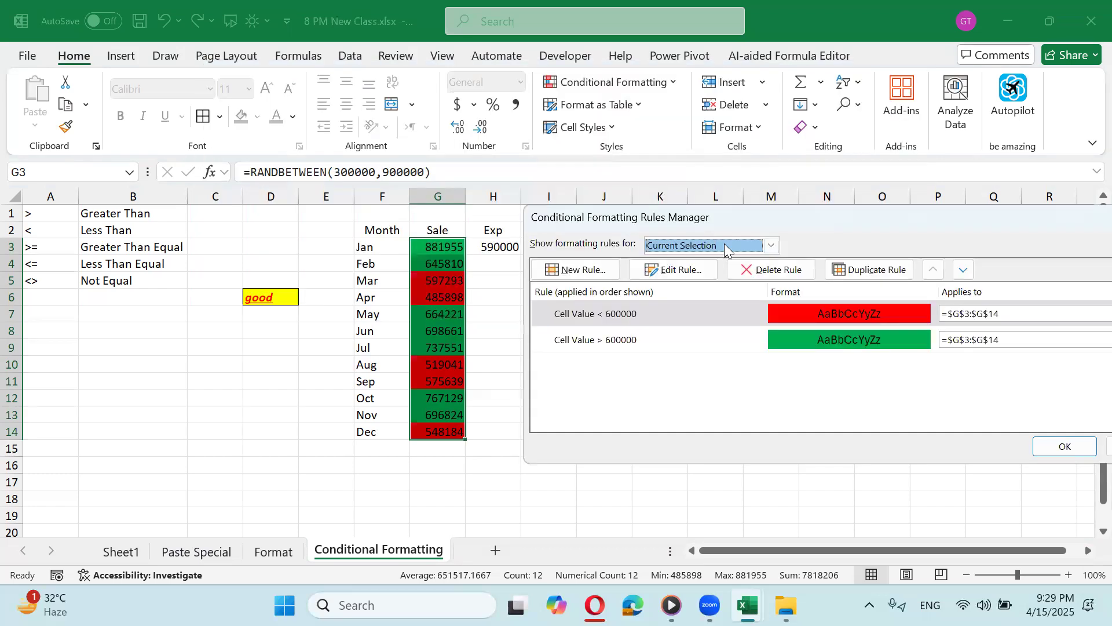
click(795, 312)
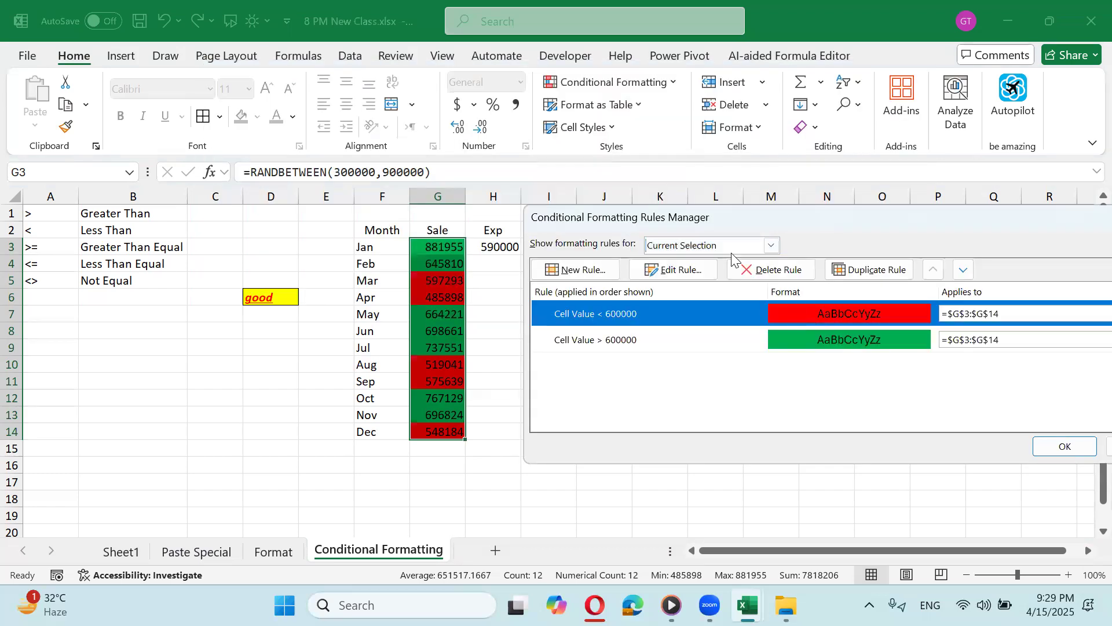
drag(723, 224, 698, 208)
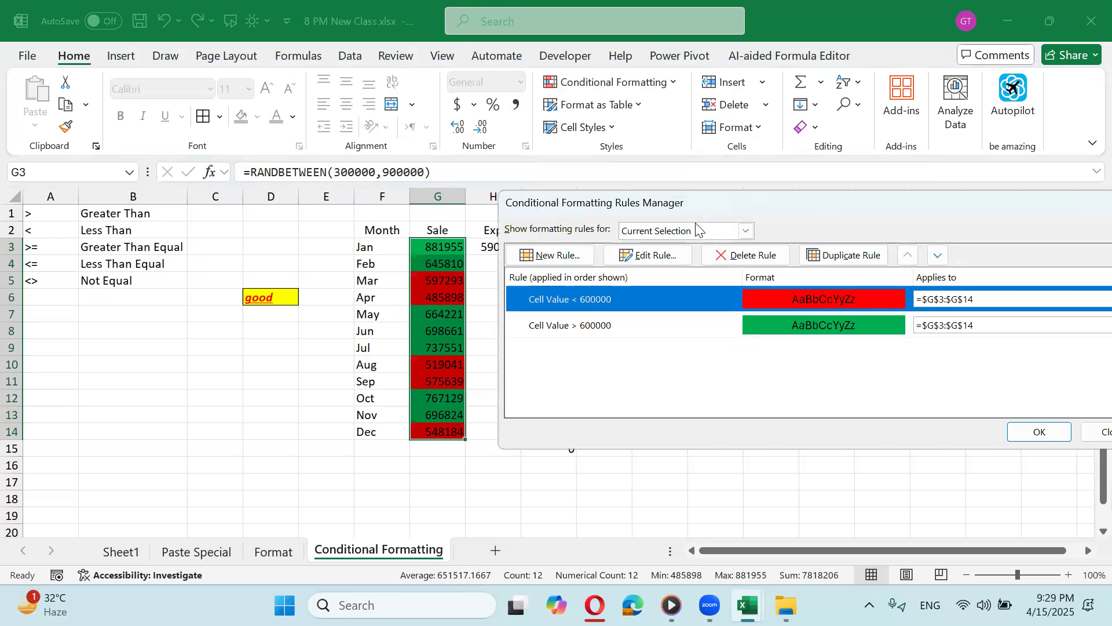
Step: Edit the rule for cell values greater than 600000 to use a light gold fill and apply the change
click(712, 331)
double_click(710, 330)
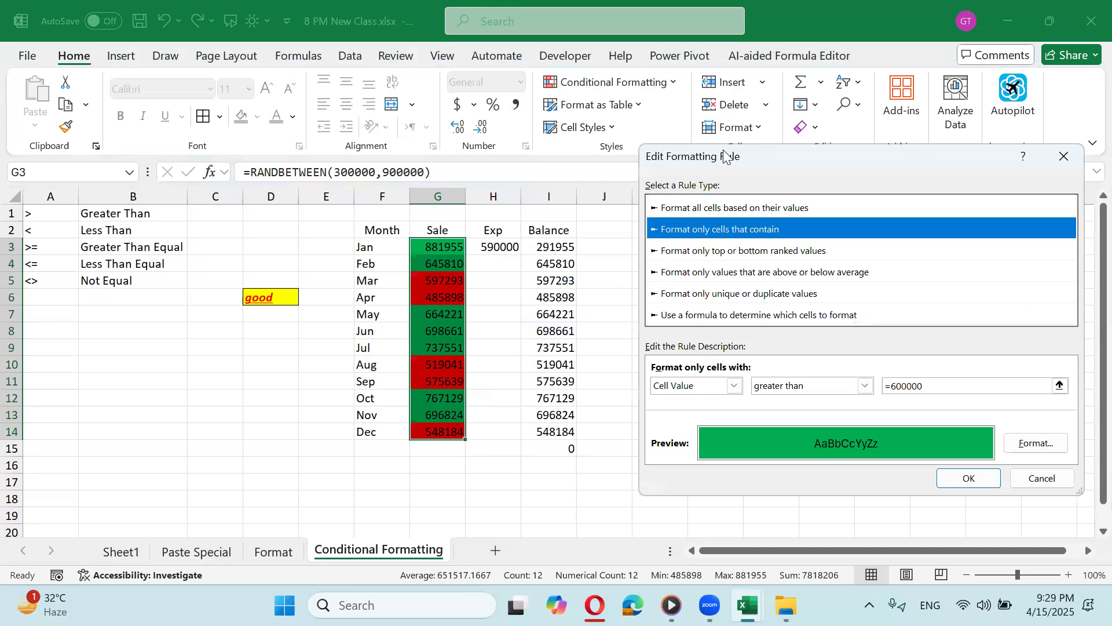
drag(724, 155, 622, 117)
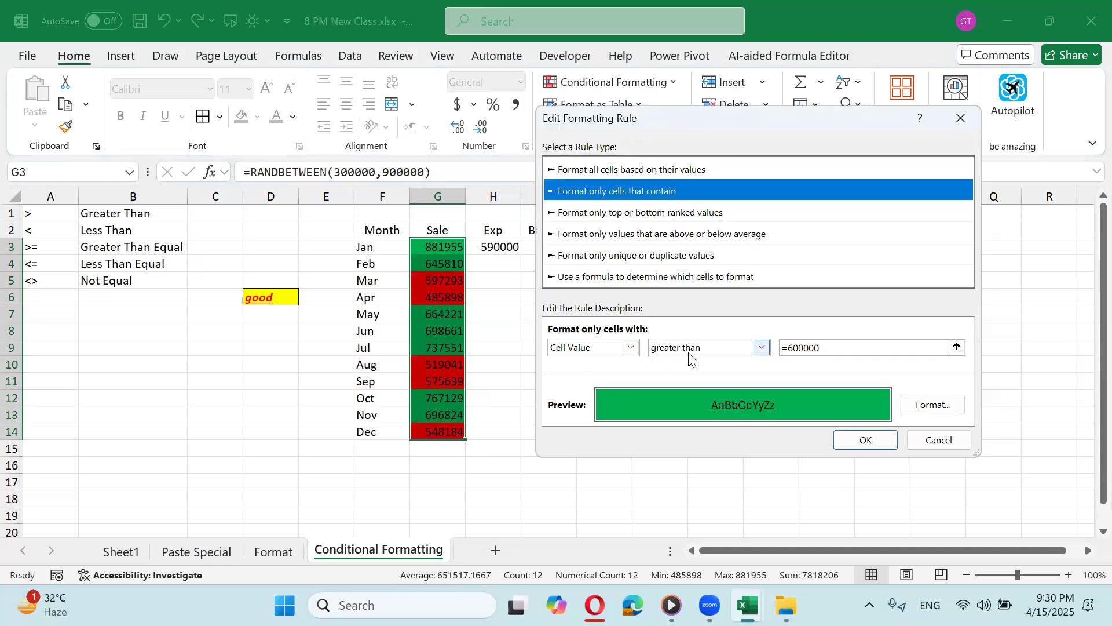
click(828, 353)
click(914, 406)
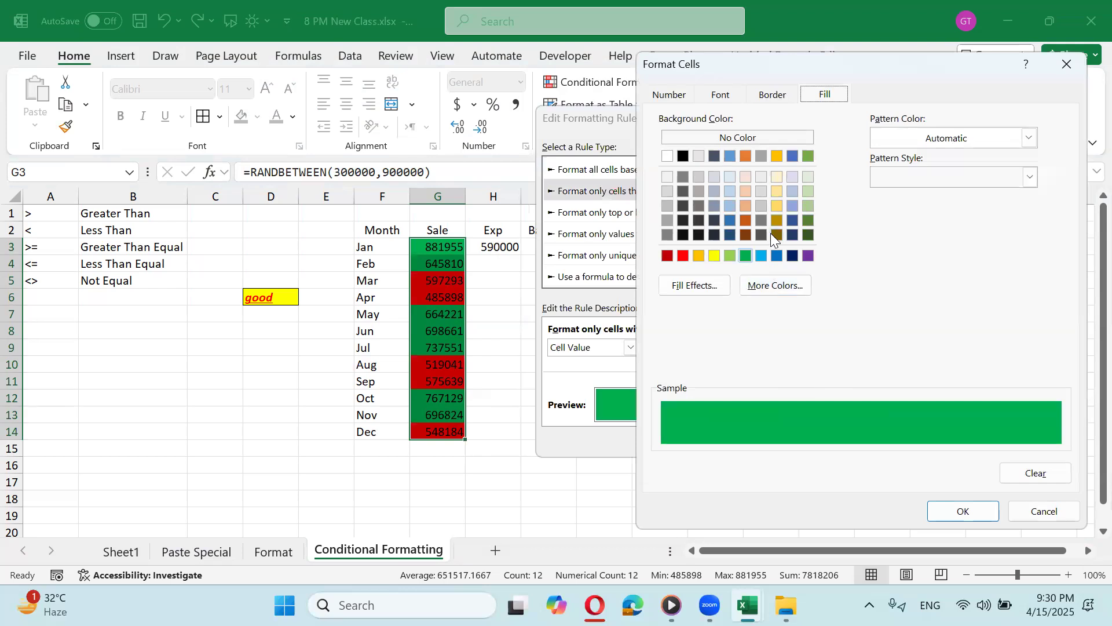
click(777, 206)
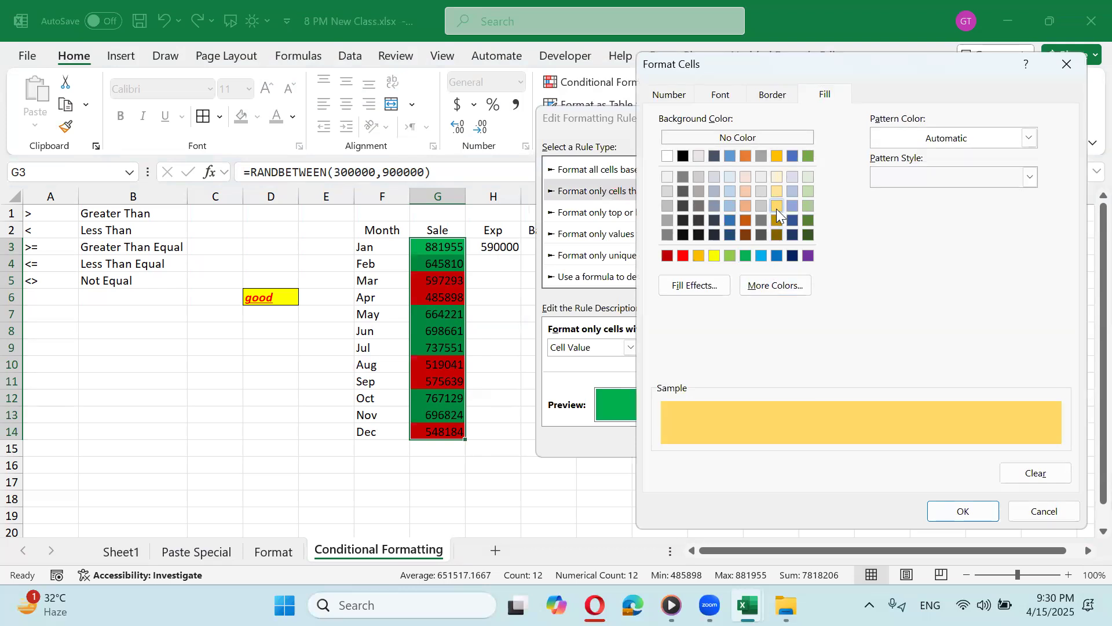
click(938, 512)
click(847, 439)
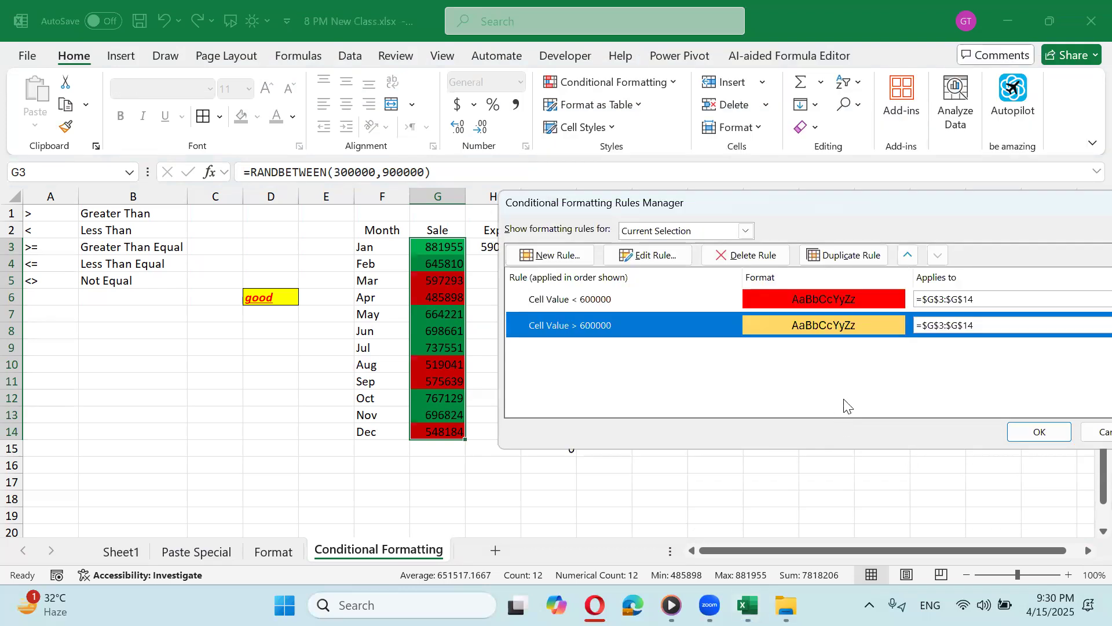
click(1038, 431)
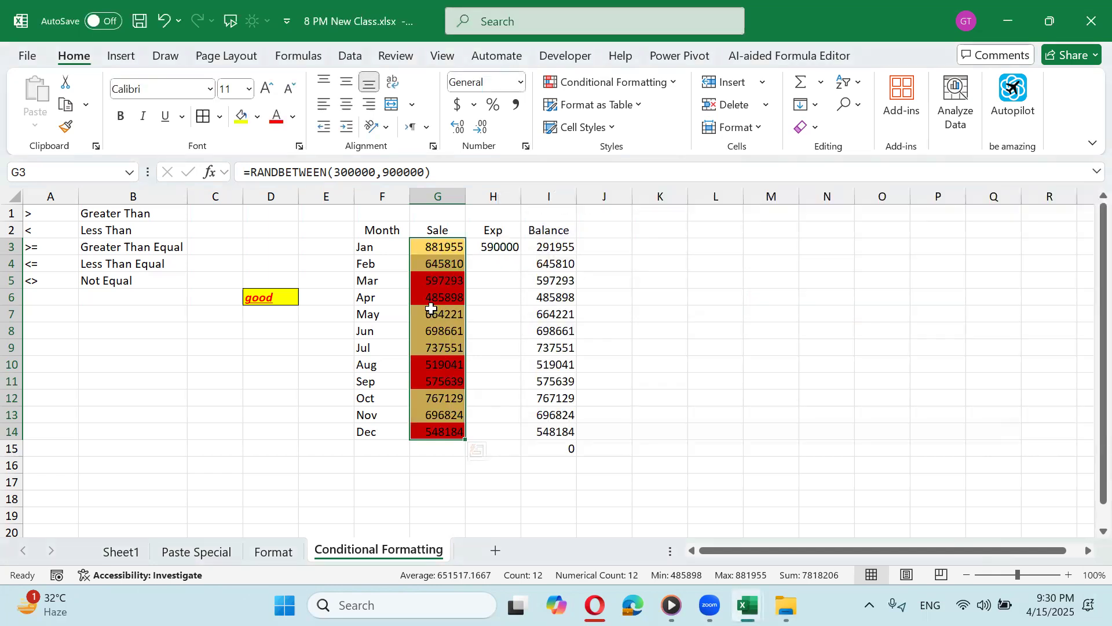
Step: Review the conditional formatting rules applied to the Sale values G3:G14 in the Rules Manager
click(440, 313)
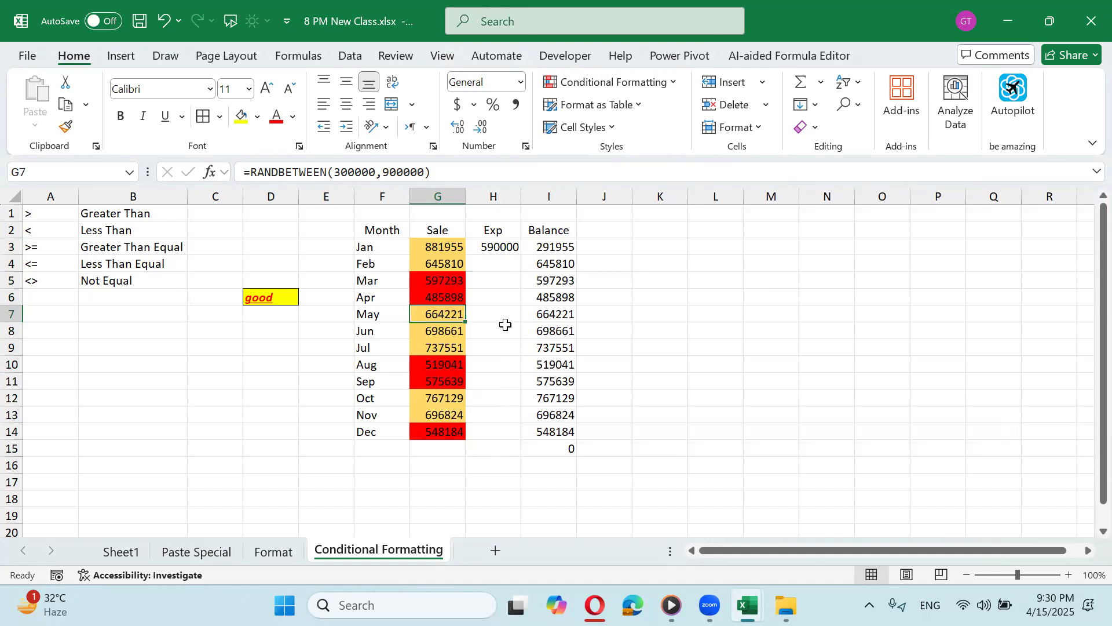
key(Up)
key(Up)
key(Up)
key(Up)
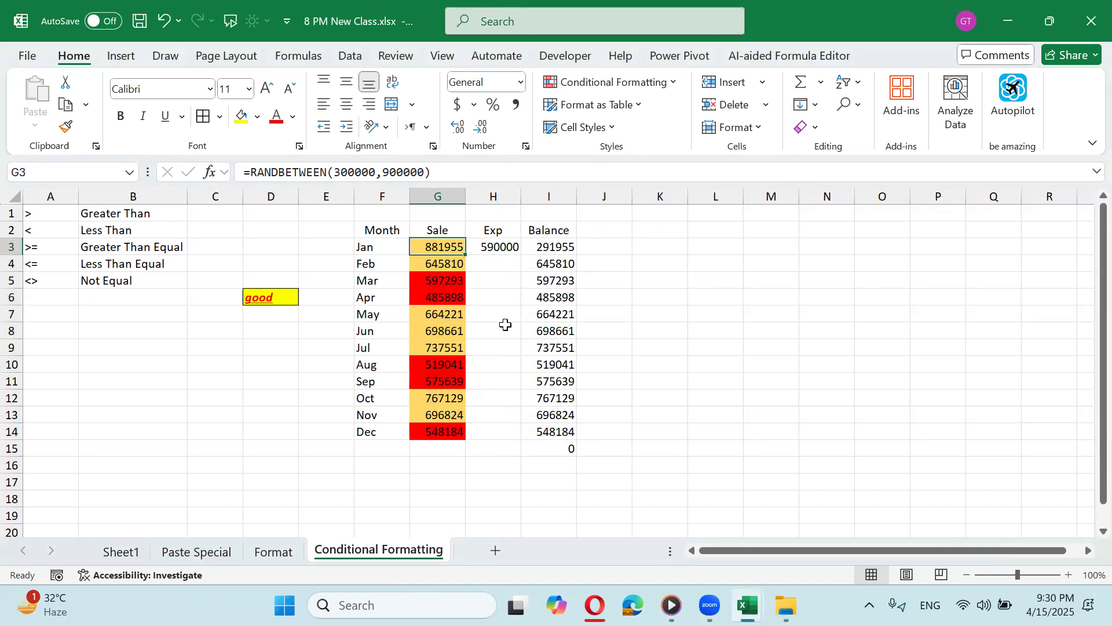
key(ctrl+shift+Down)
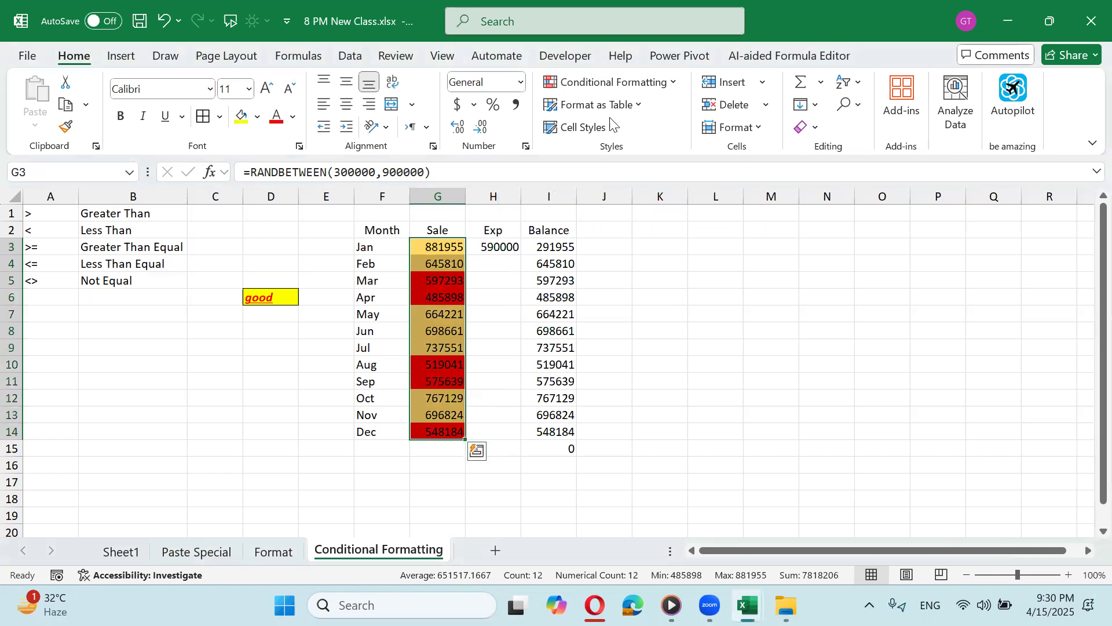
click(656, 87)
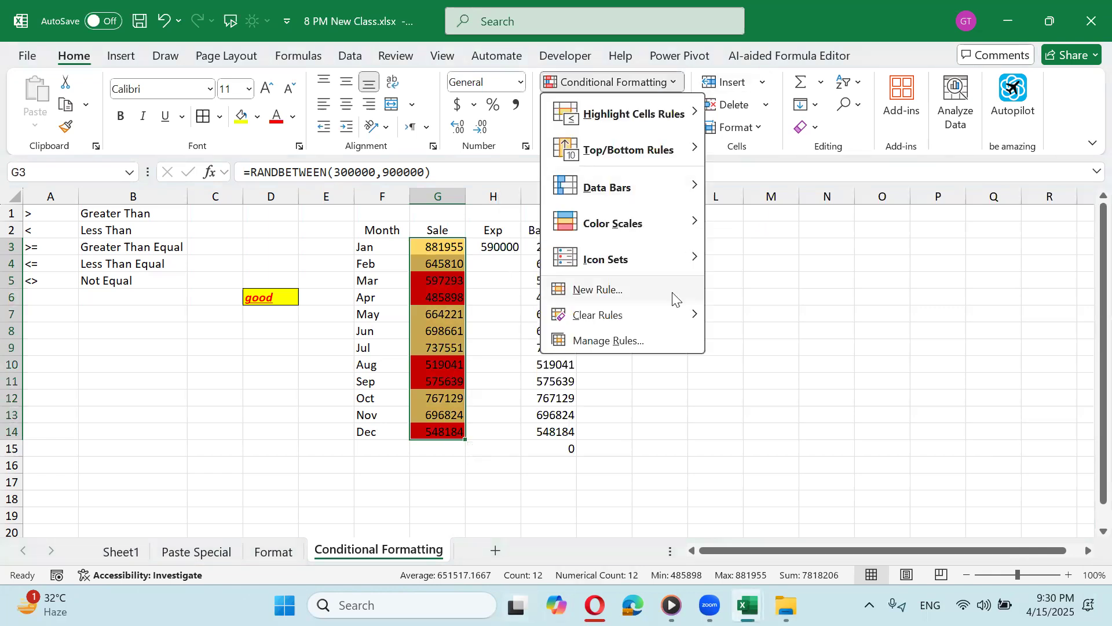
click(641, 341)
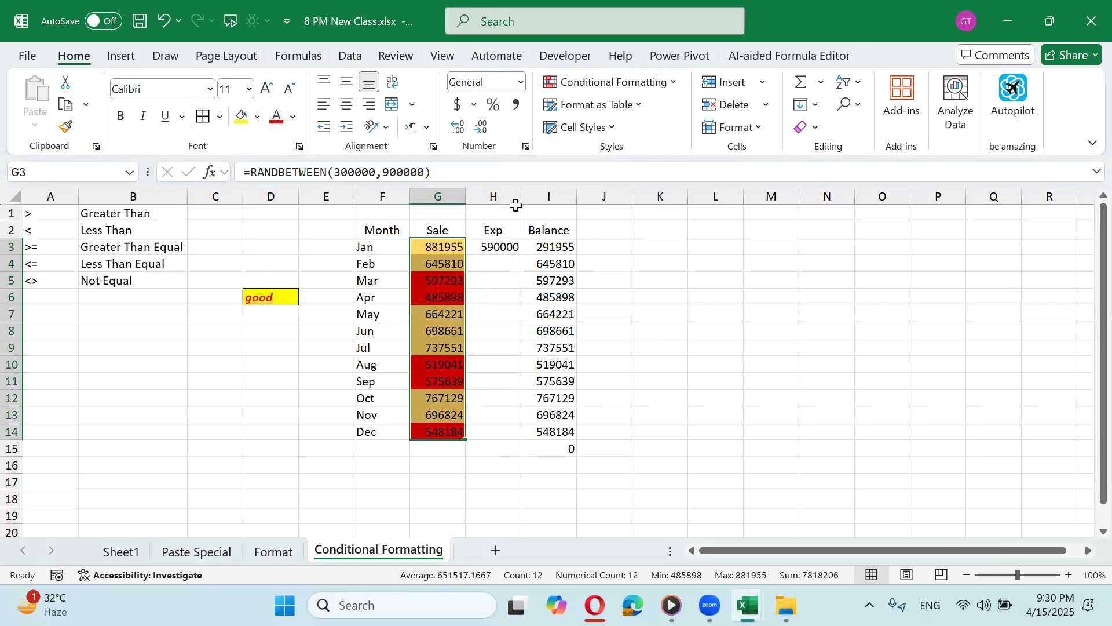
Step: Clear the conditional formatting rules from the selected Sale values, and undo the clearing
click(624, 87)
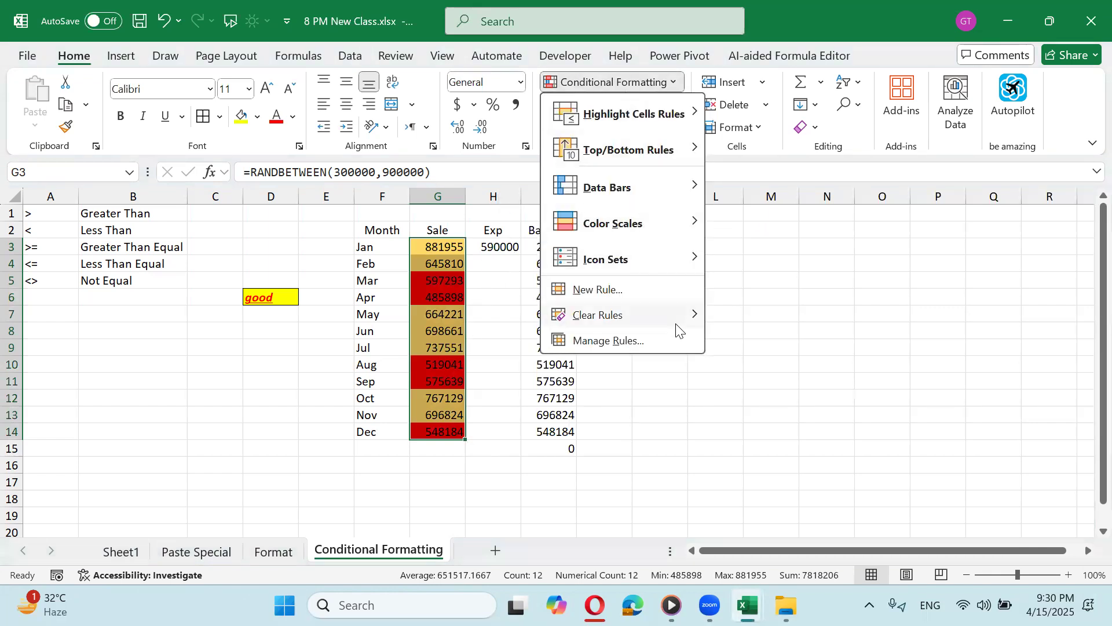
mouse_move(676, 330)
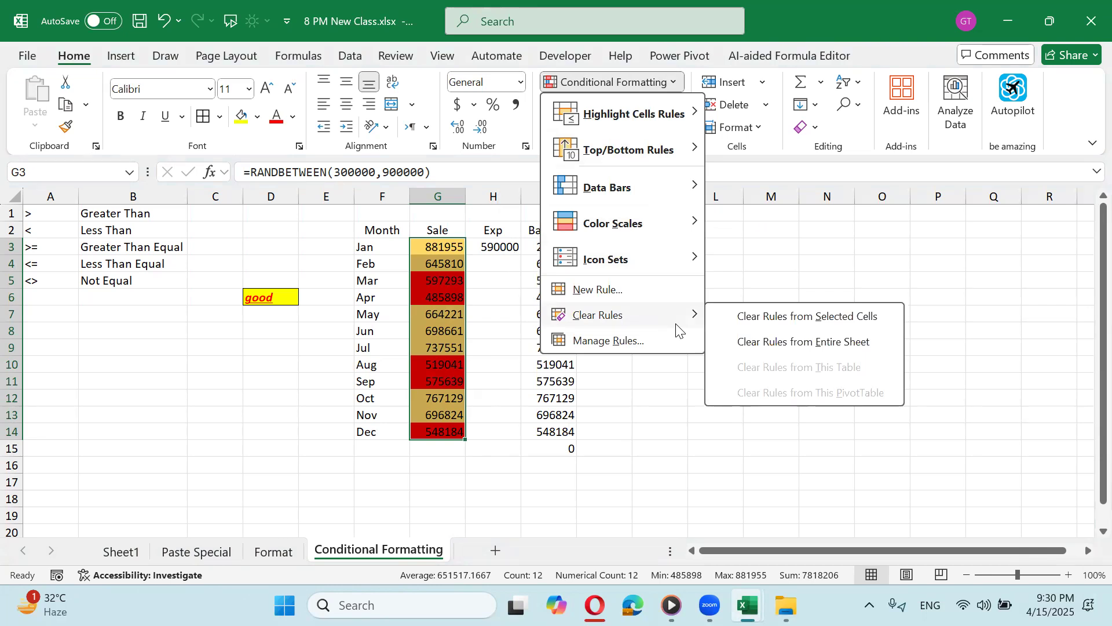
click(786, 328)
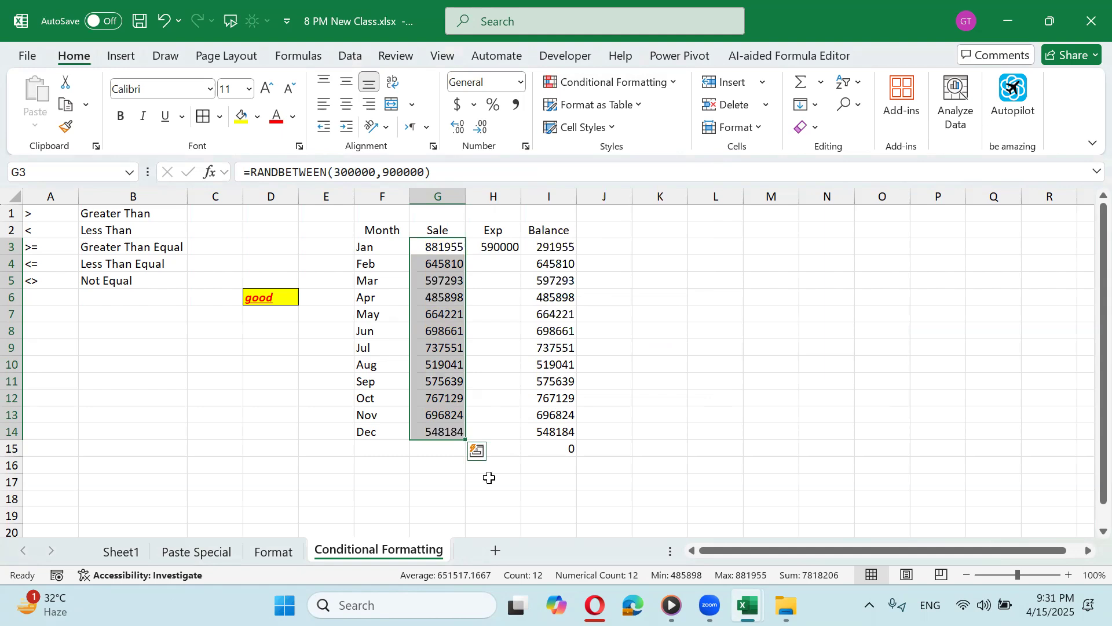
key(ctrl+z)
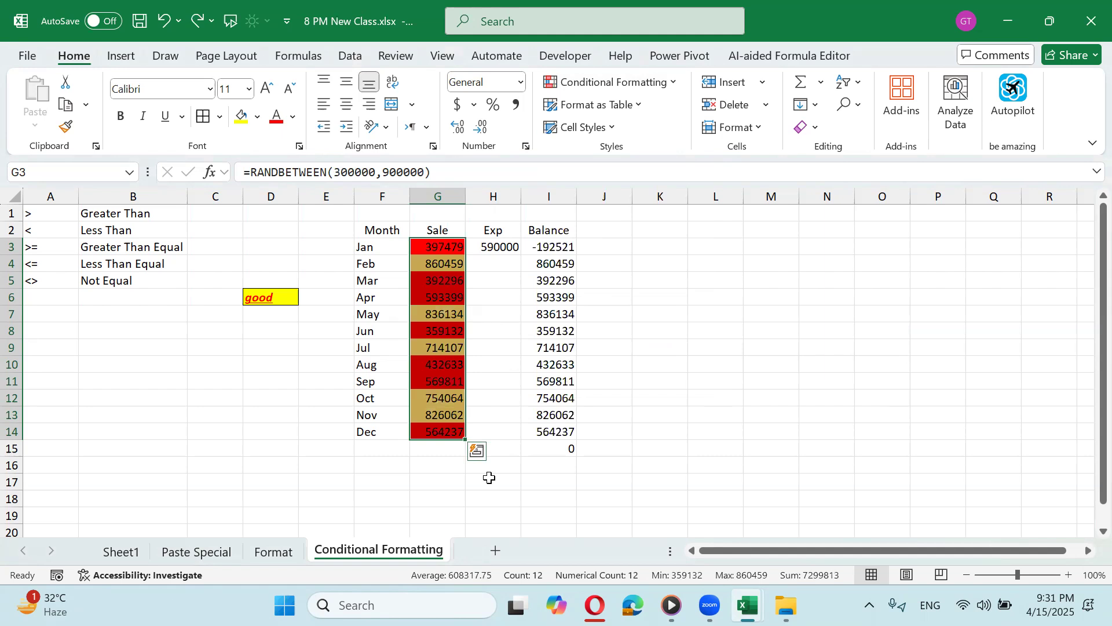
key(Right)
key(Right)
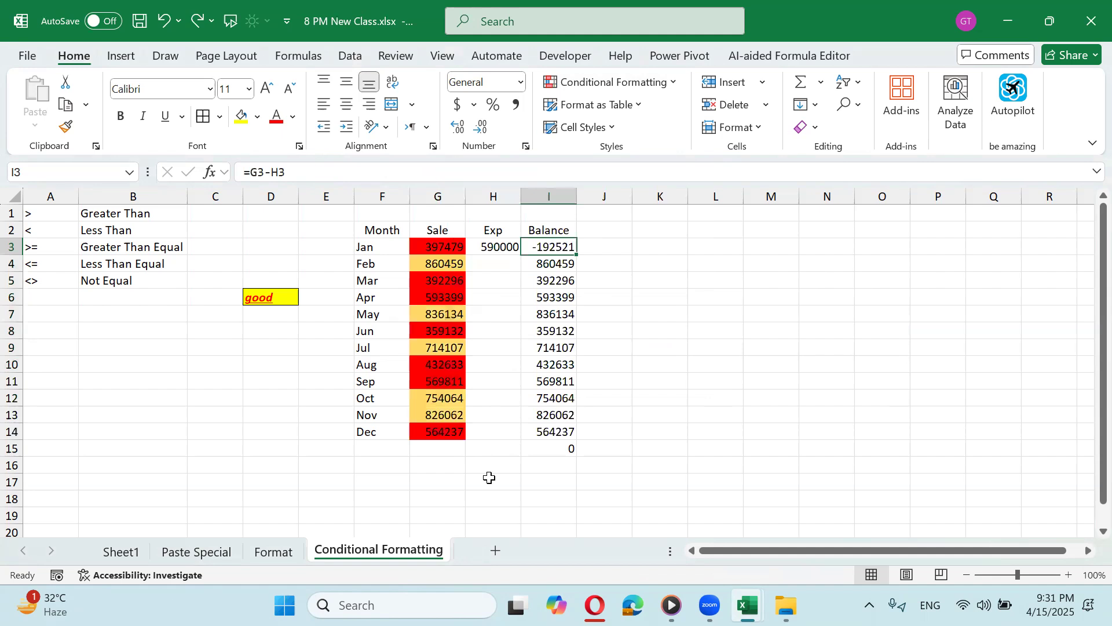
key(ctrl+shift+Down)
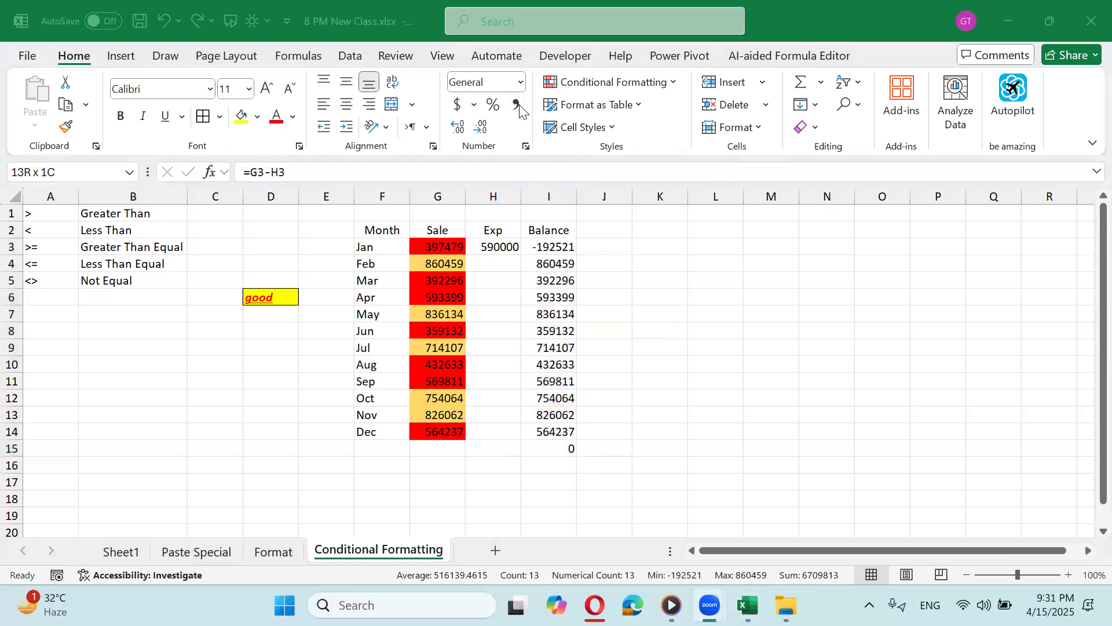
click(530, 251)
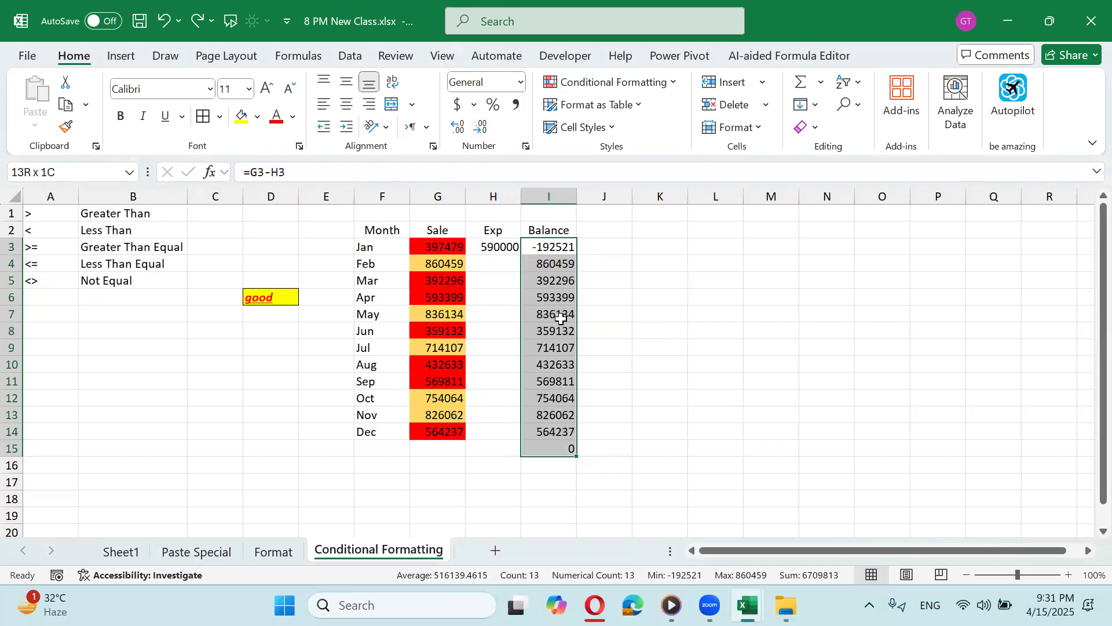
click(614, 86)
mouse_move(646, 114)
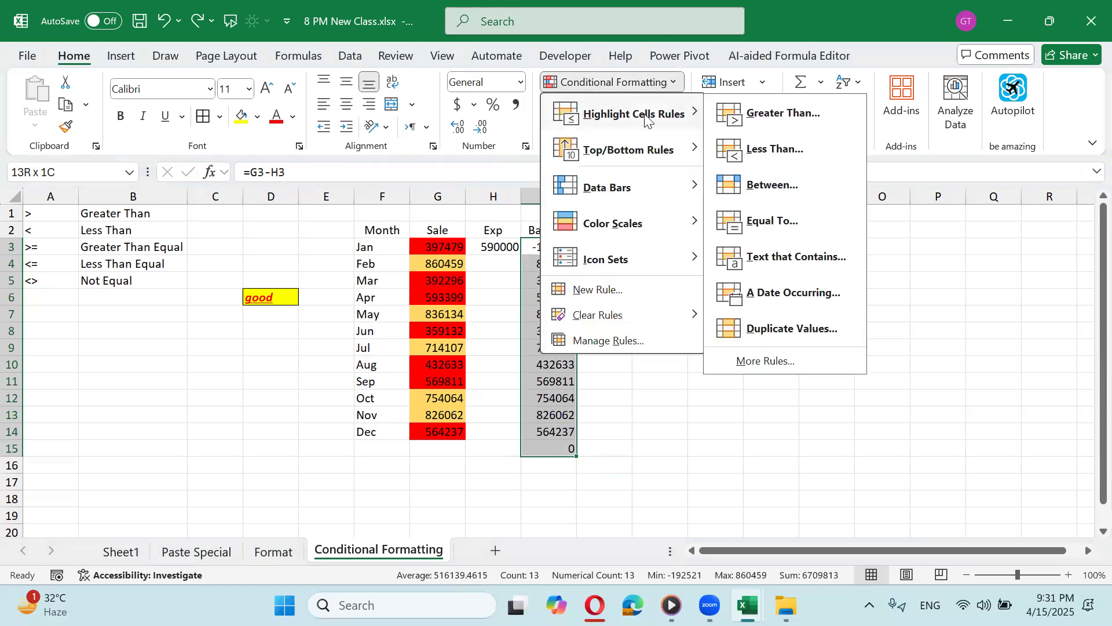
click(733, 151)
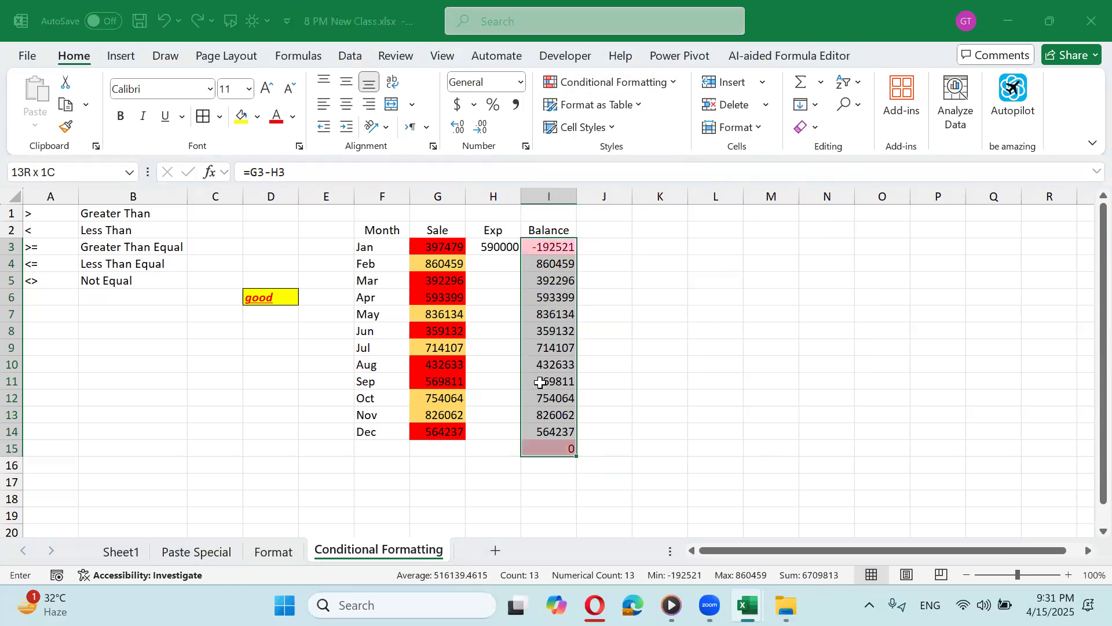
text(0)
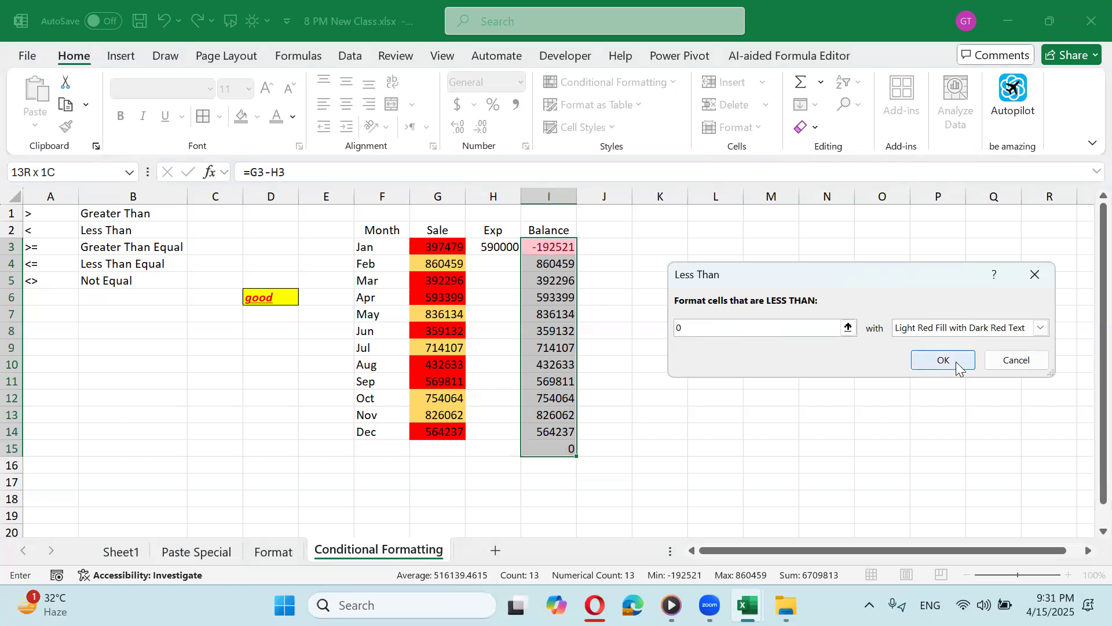
click(1016, 360)
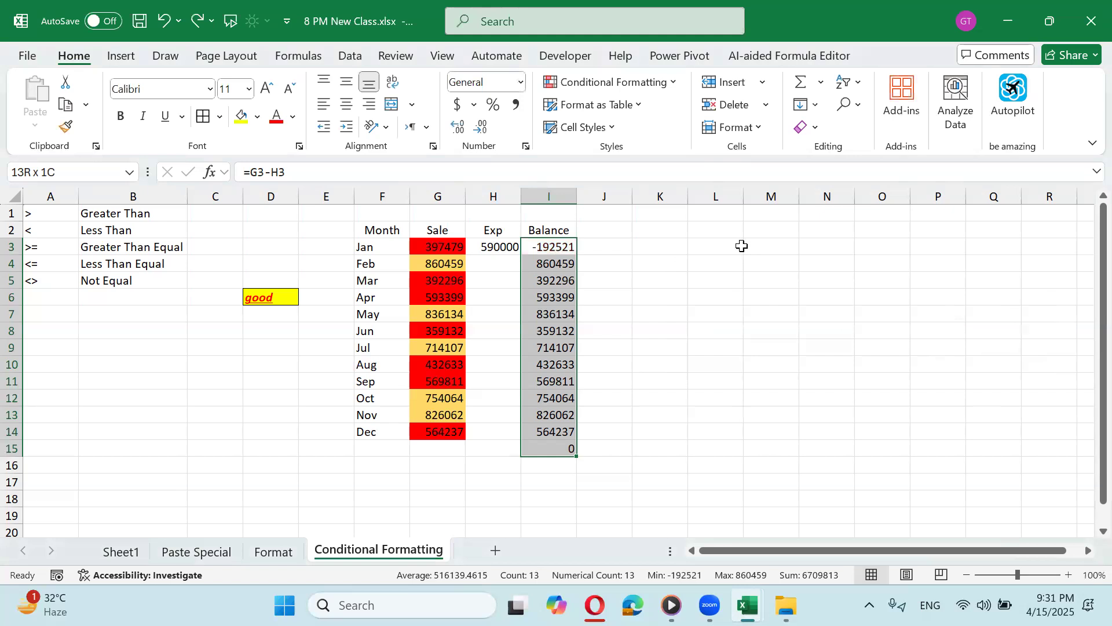
Step: Enter 500 in both L2 and M2 as sample values for a balance example
click(717, 228)
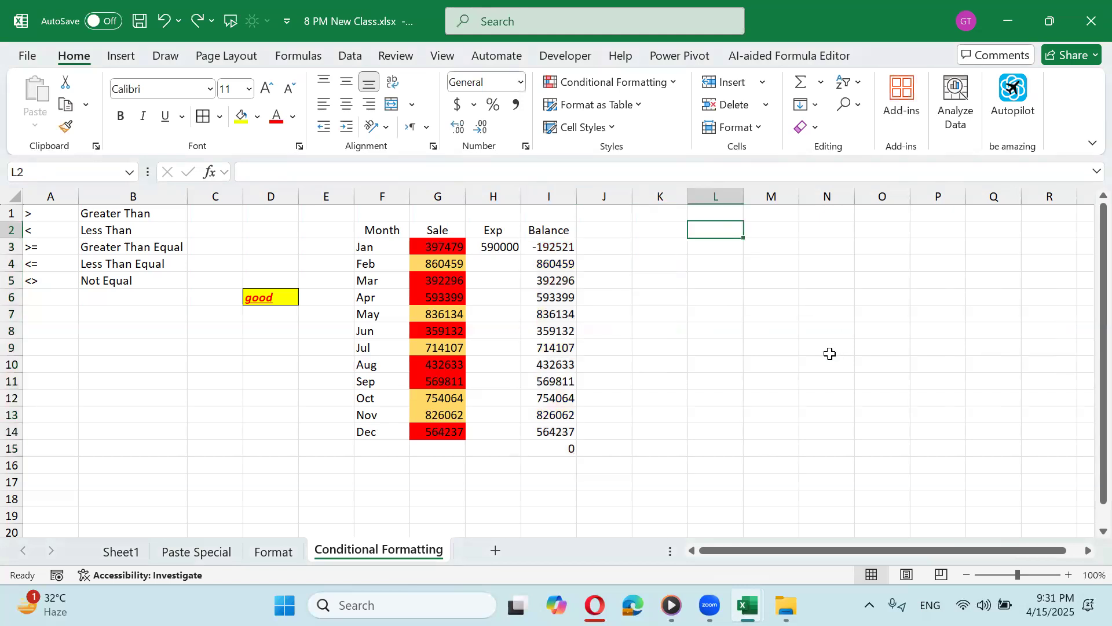
text(500)
key(Tab)
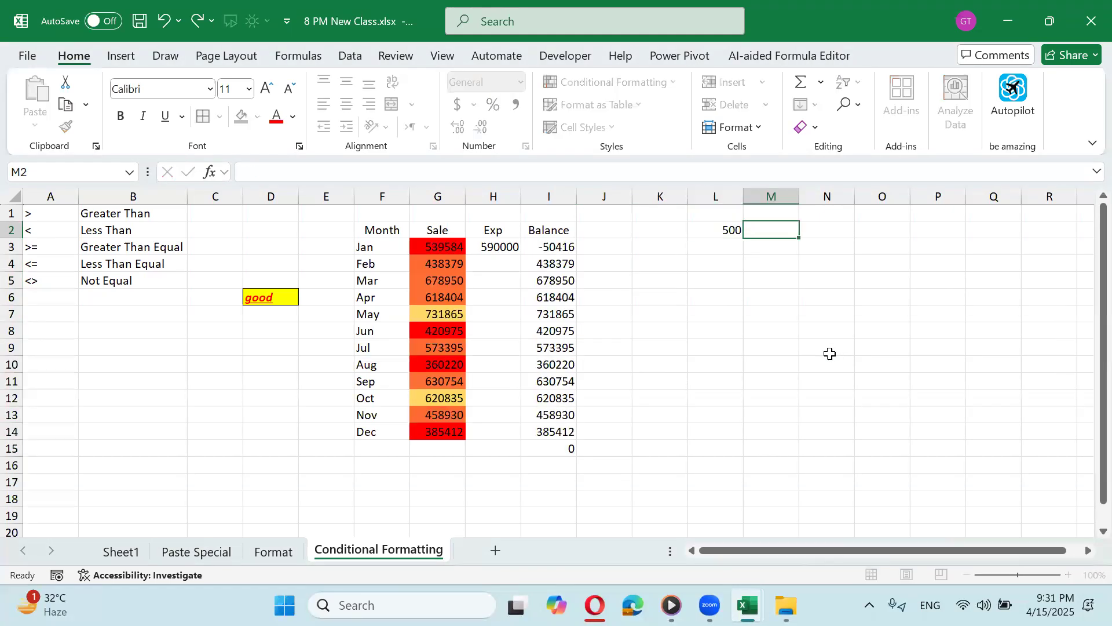
text(500)
key(ctrl+Return)
key(Tab)
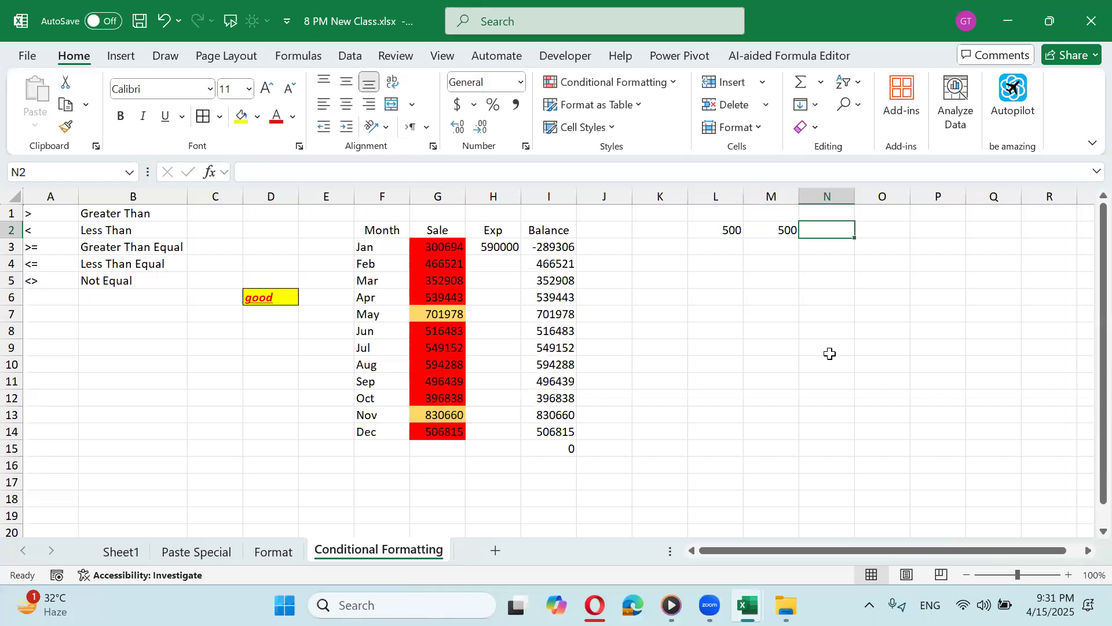
Step: Calculate the difference of the two sample values in N2 with =L2-M2 and enter -400 in O2
text(=)
key(Left)
key(Left)
text(-)
key(Left)
key(Return)
key(Up)
key(Right)
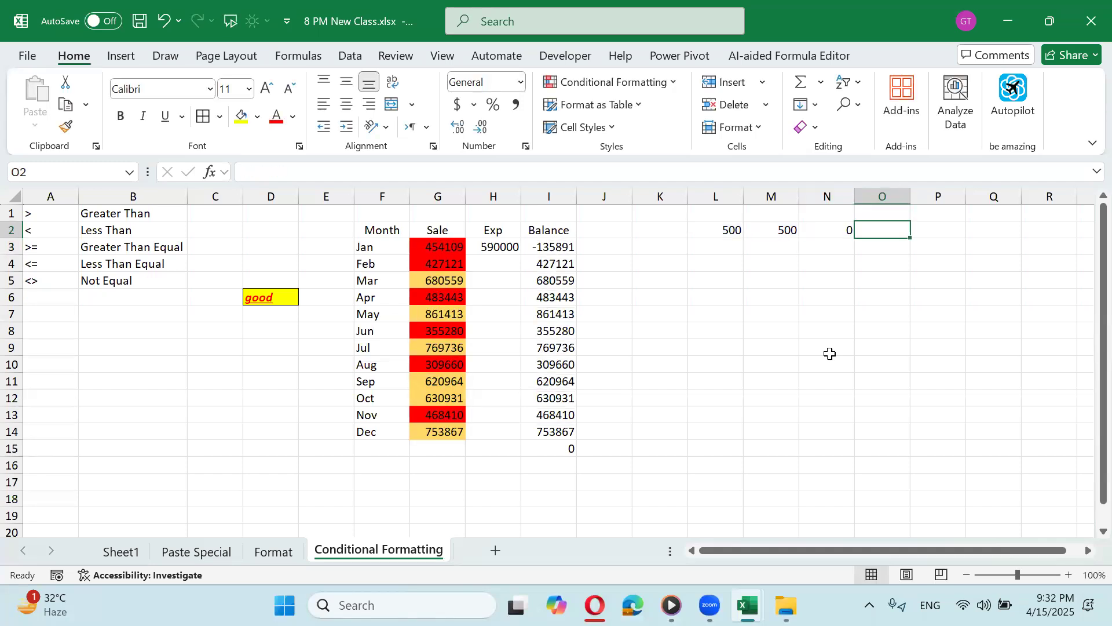
text(-400)
key(ctrl+Return)
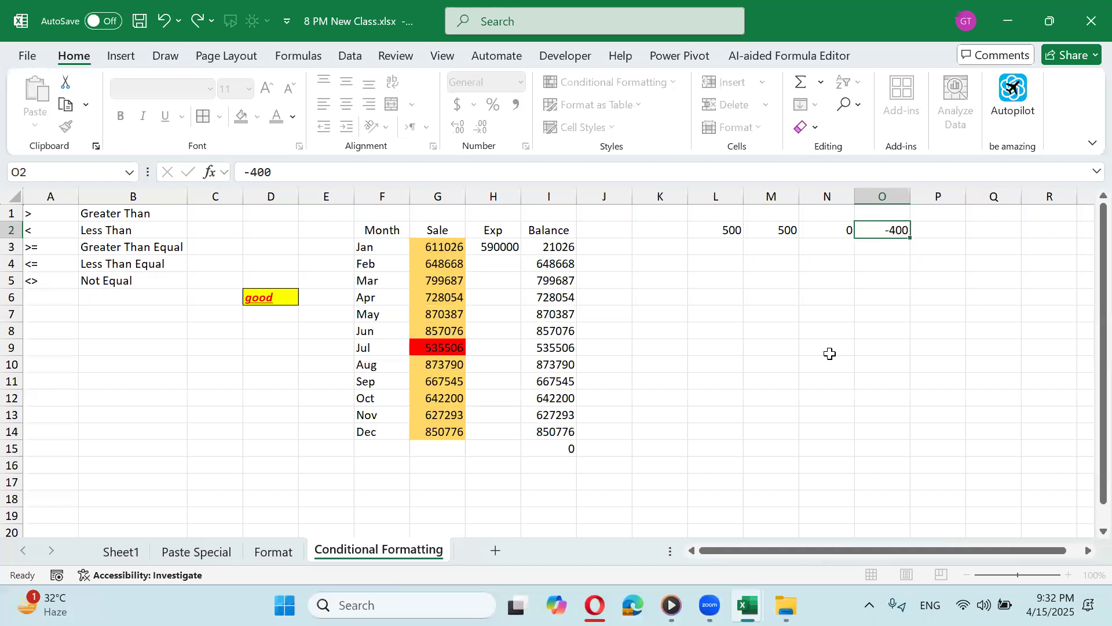
Step: Start a Less Than highlight rule on the Balance values I3:I15 with 0 as the threshold
key(Left)
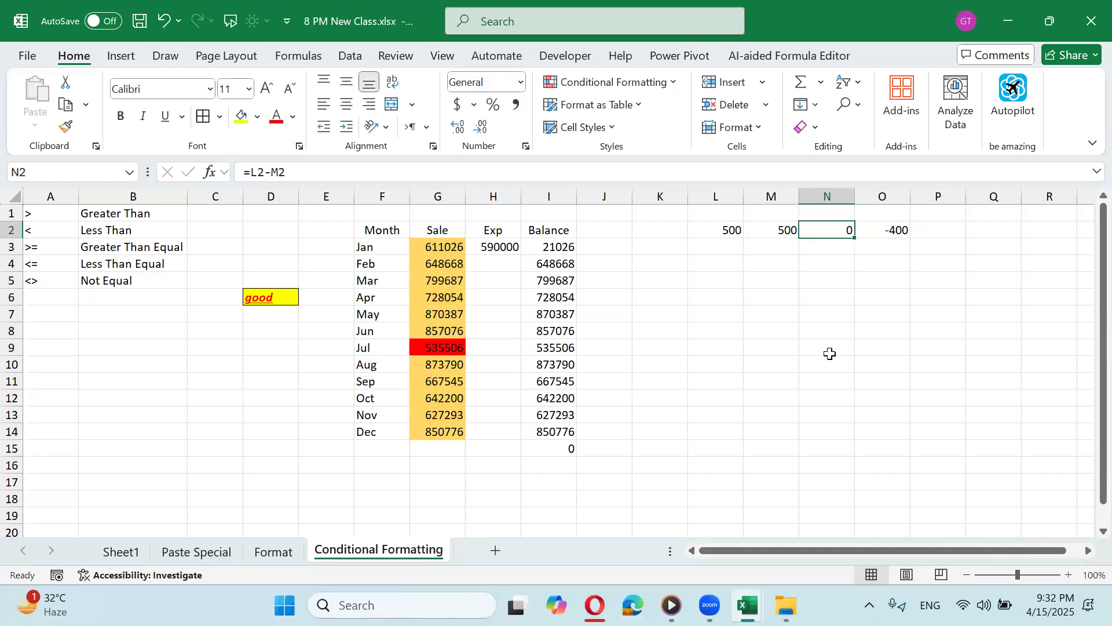
key(Left)
key(Left)
key(Left)
key(Left)
key(Left)
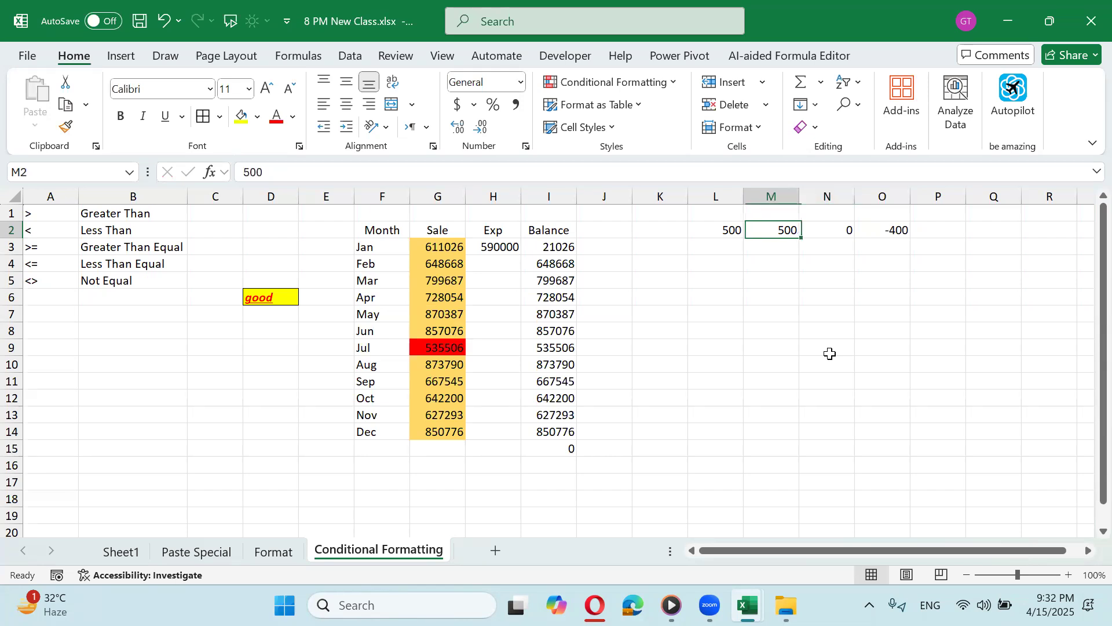
key(Down)
key(ctrl+shift+Down)
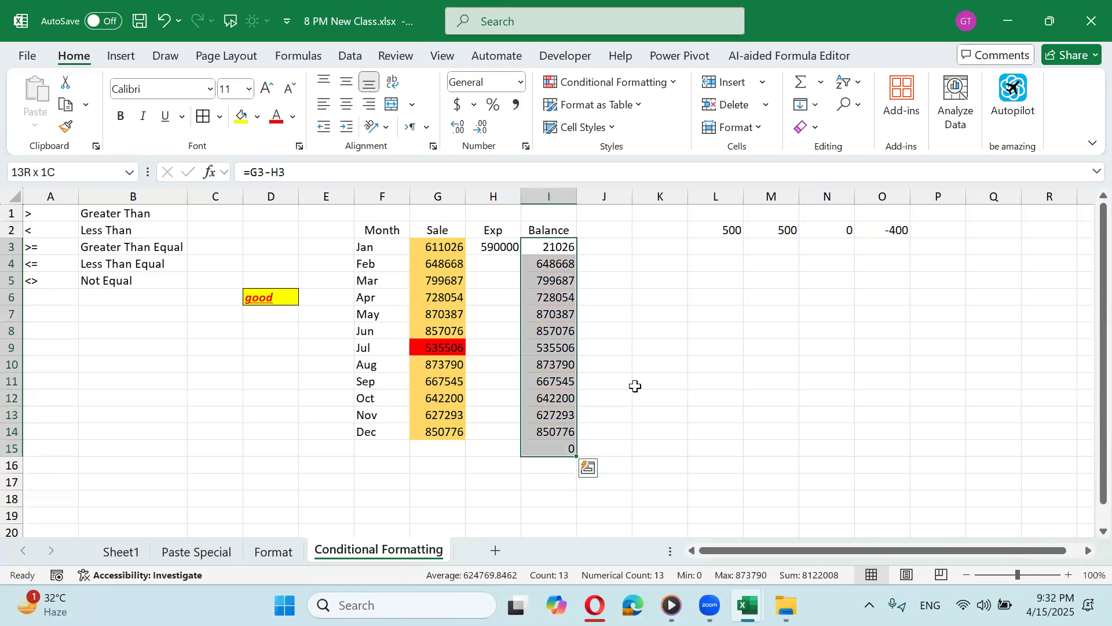
click(608, 82)
mouse_move(671, 112)
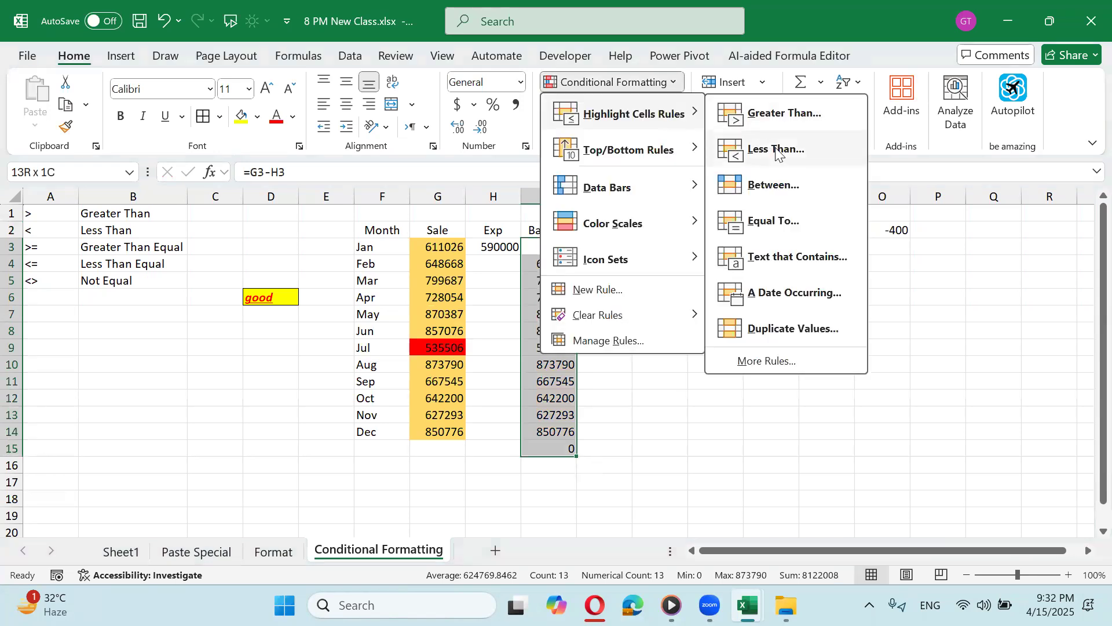
click(772, 149)
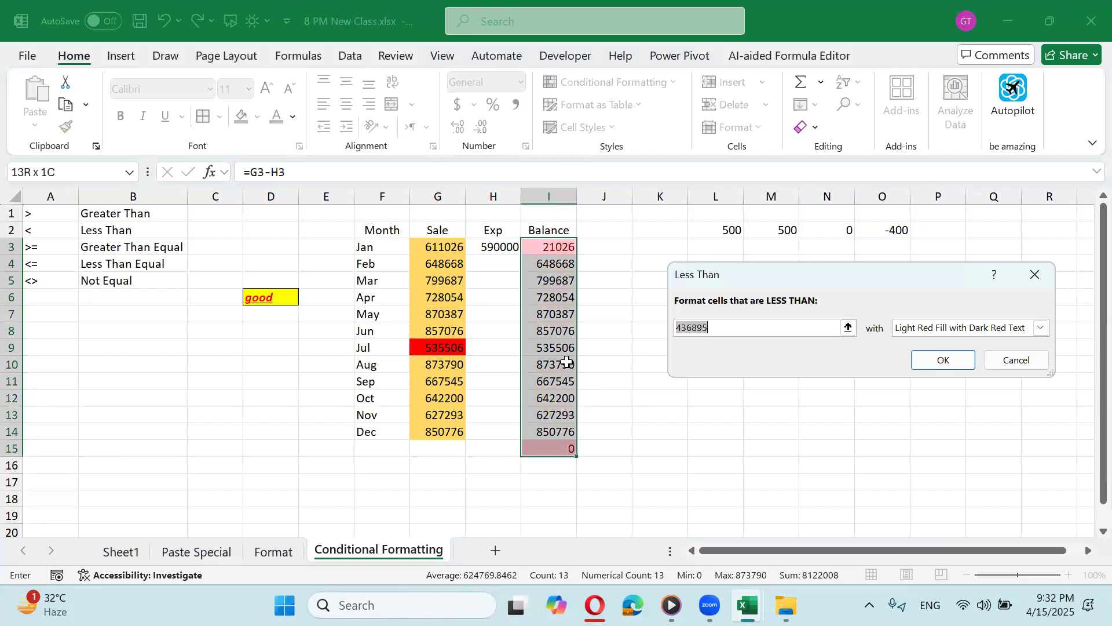
text(0)
Step: Give the Less Than rule a custom format with a solid red fill and apply it to the Balance column
click(1041, 327)
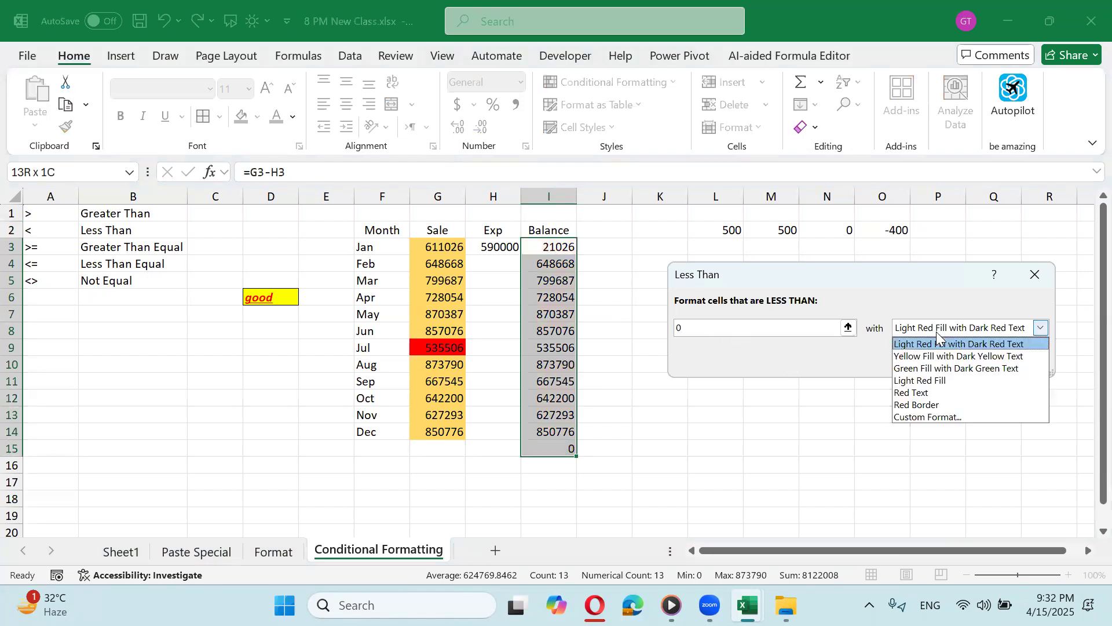
click(927, 415)
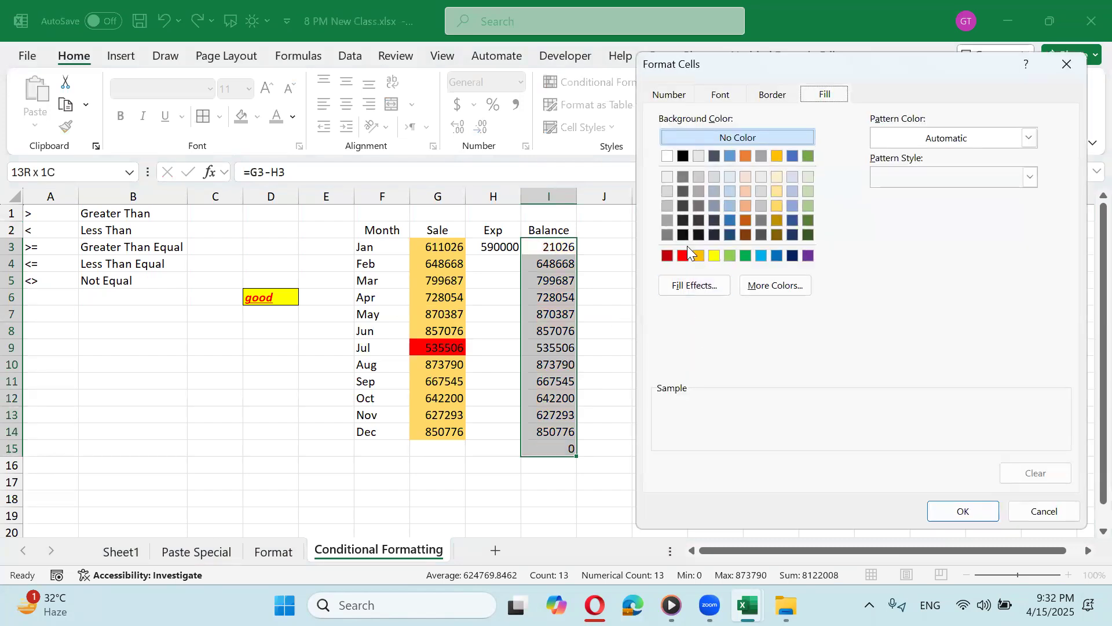
click(683, 254)
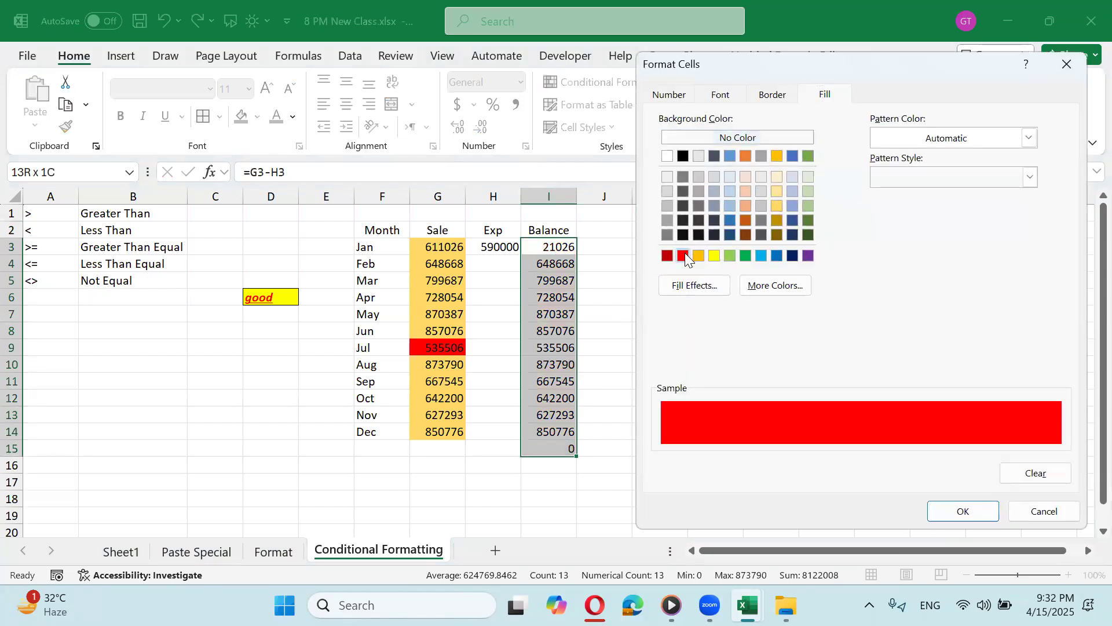
click(935, 511)
click(938, 359)
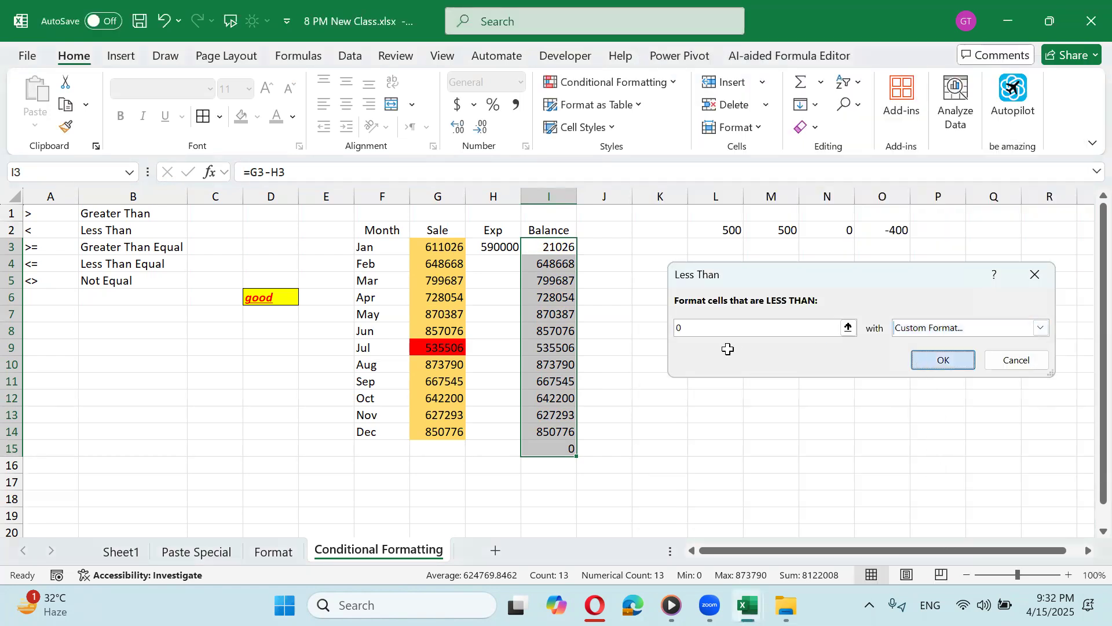
Step: Enter the expenses 89004 for Mar in H5 and 87645 for Apr in H6
click(489, 315)
key(Left)
key(Left)
key(Up)
key(Up)
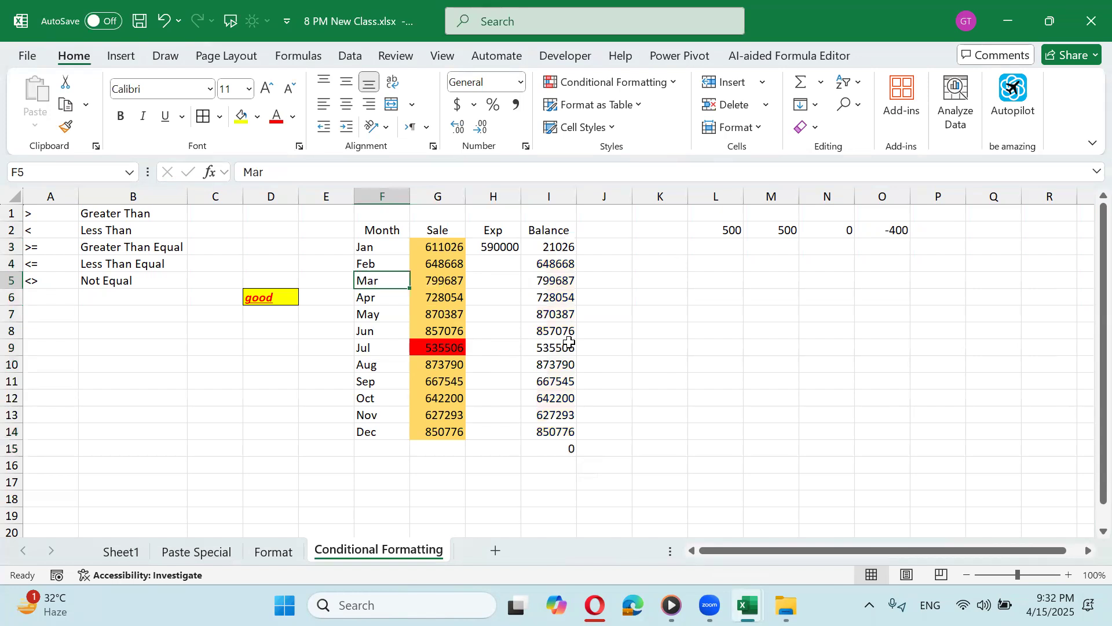
key(Right)
key(Right)
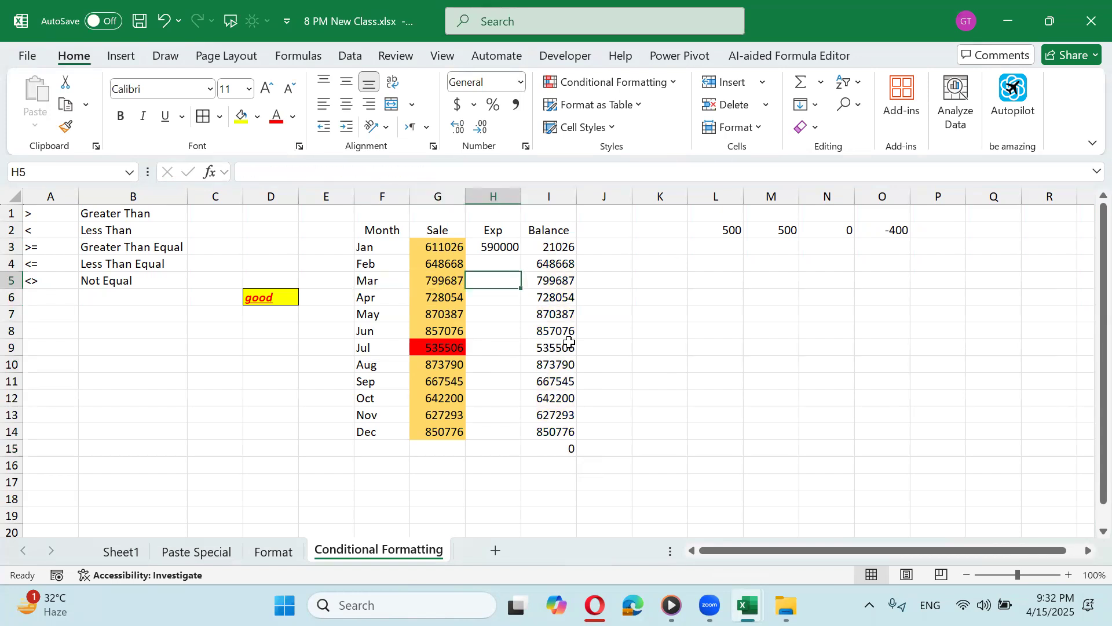
text(89004)
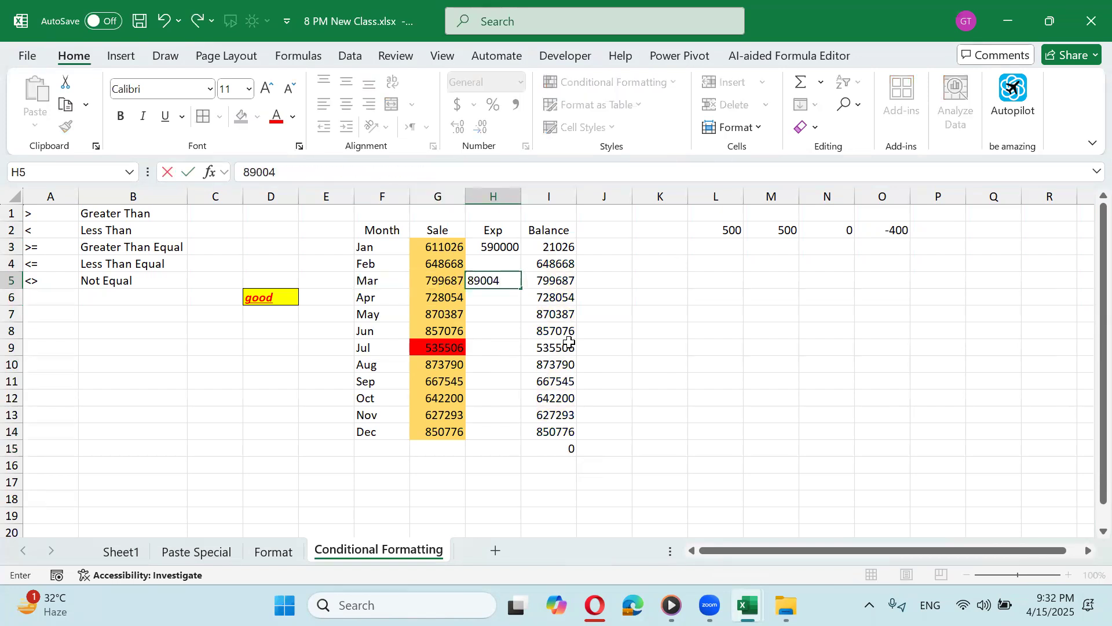
key(Return)
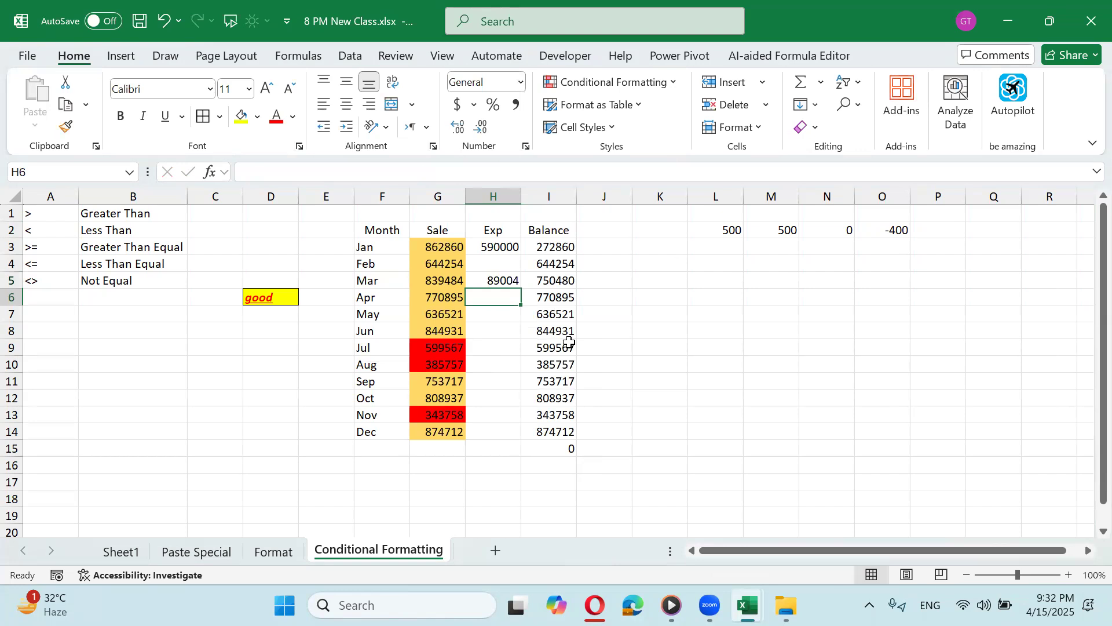
text(87645)
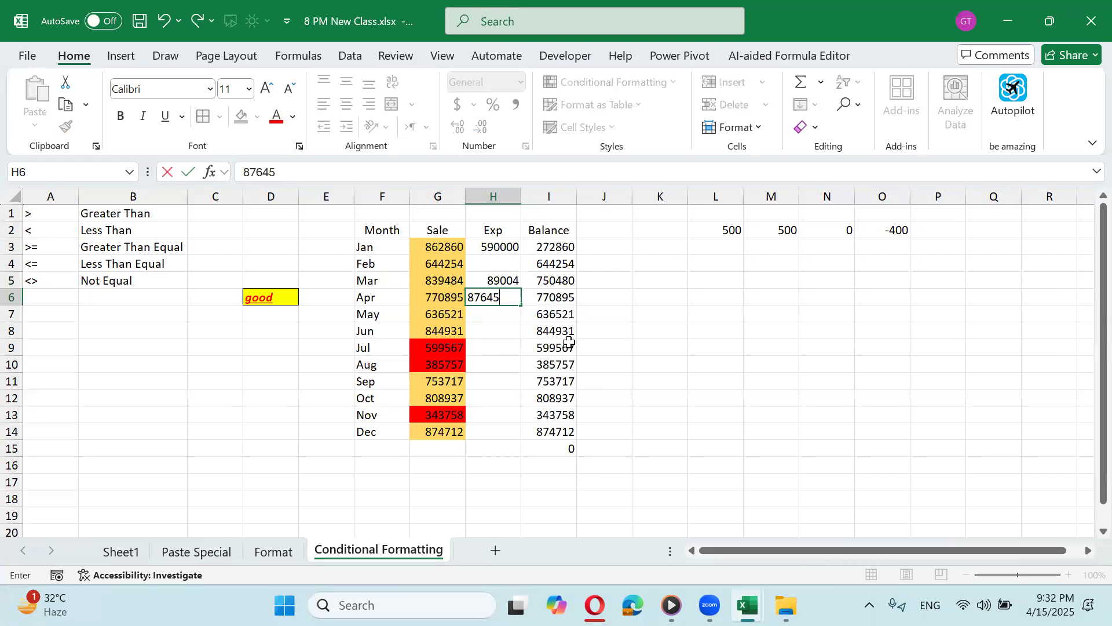
key(Return)
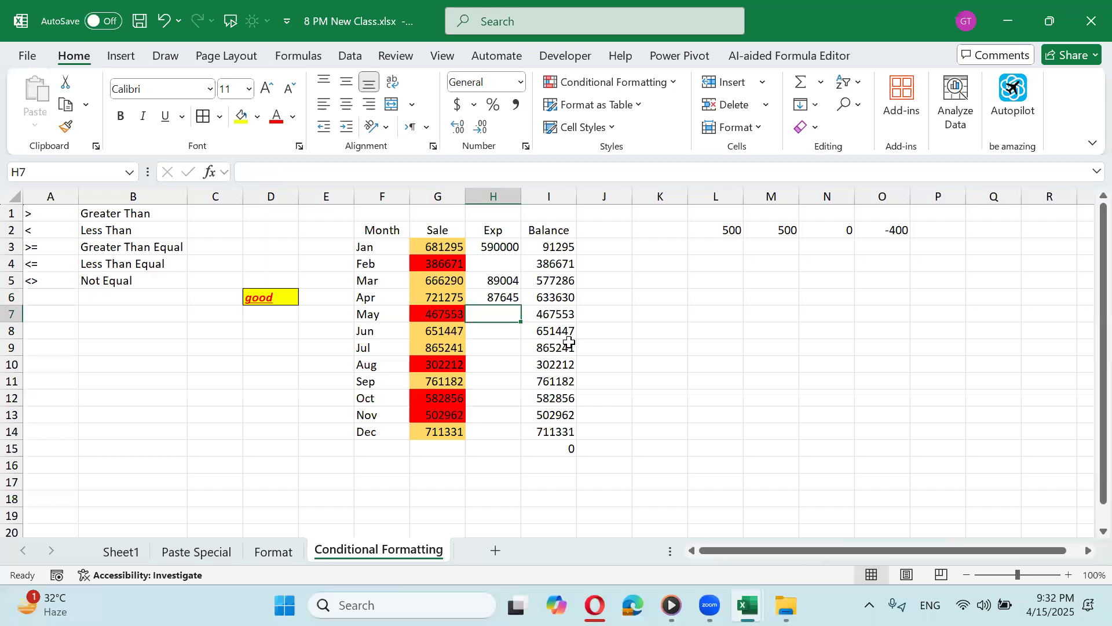
Step: Recalculate the random Sale values several times and examine the January Balance cell I3 for the negative-value highlight
key(F9)
key(F9)
key(F9)
key(F9)
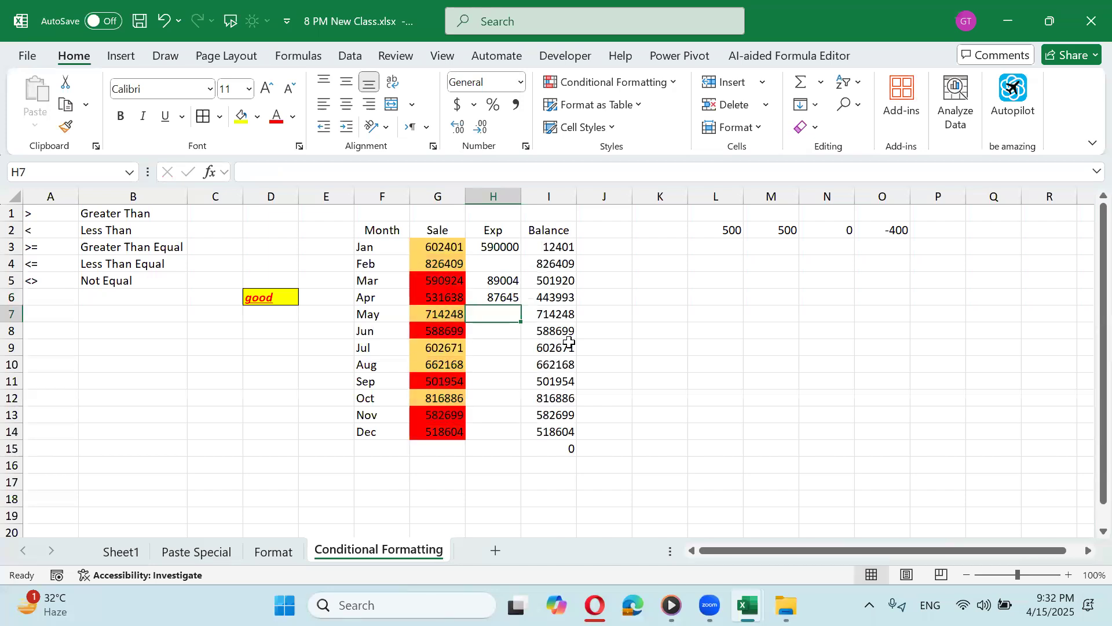
key(Up)
key(Up)
key(Up)
key(Up)
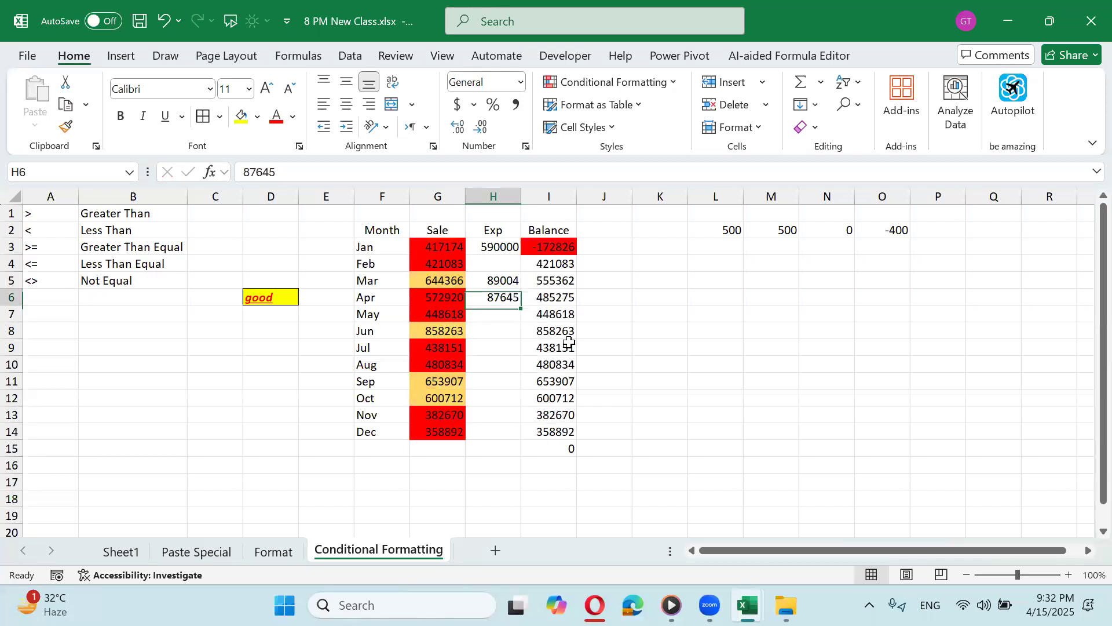
key(Right)
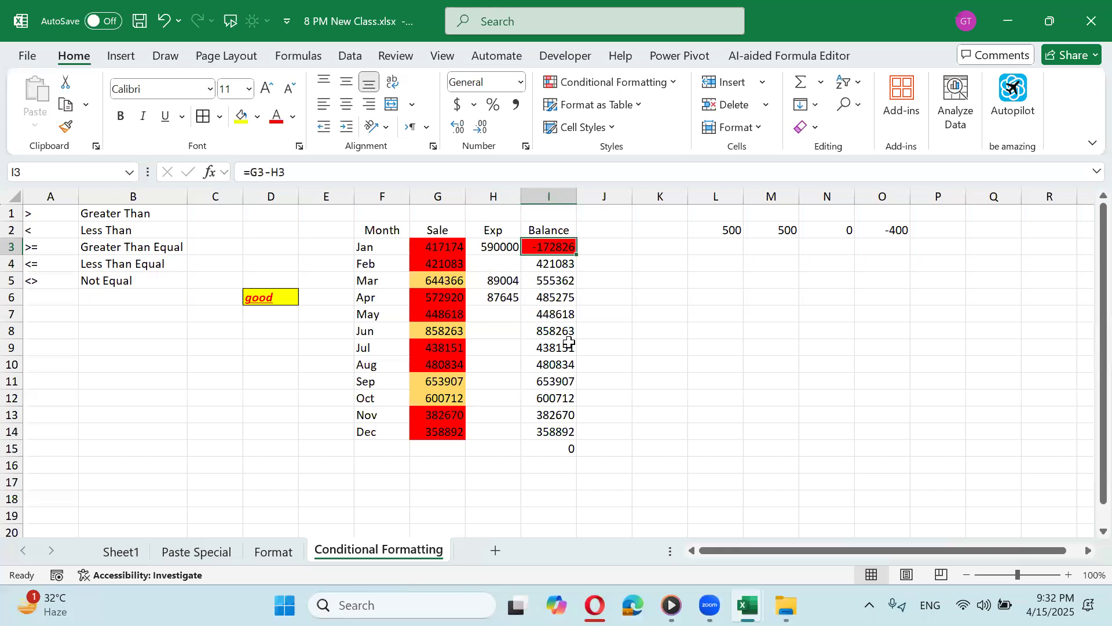
key(alt+Tab)
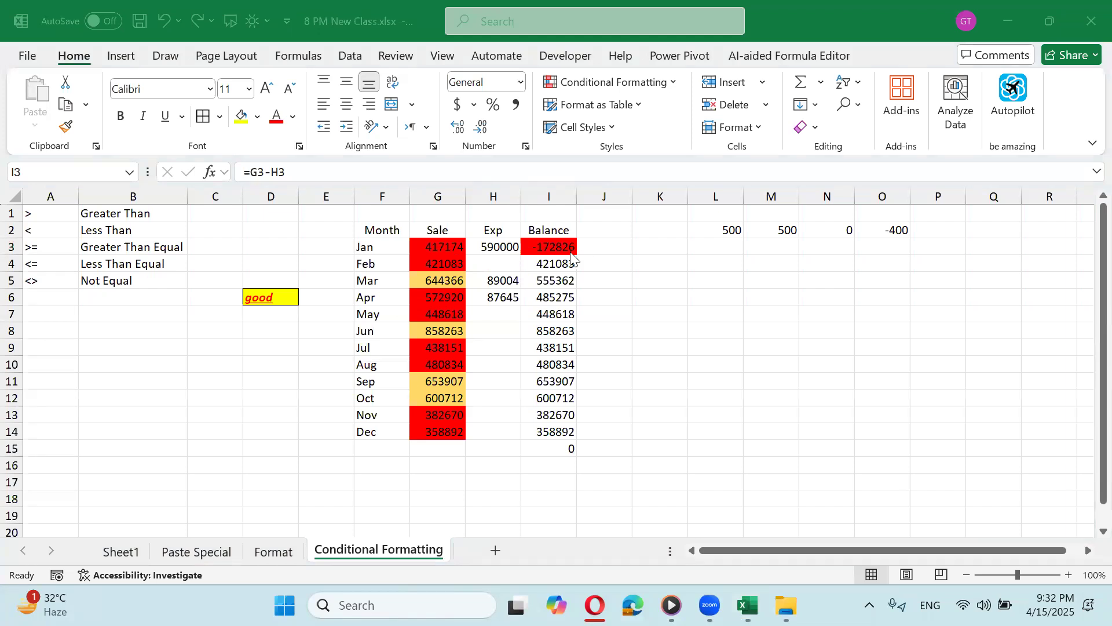
key(alt+Tab)
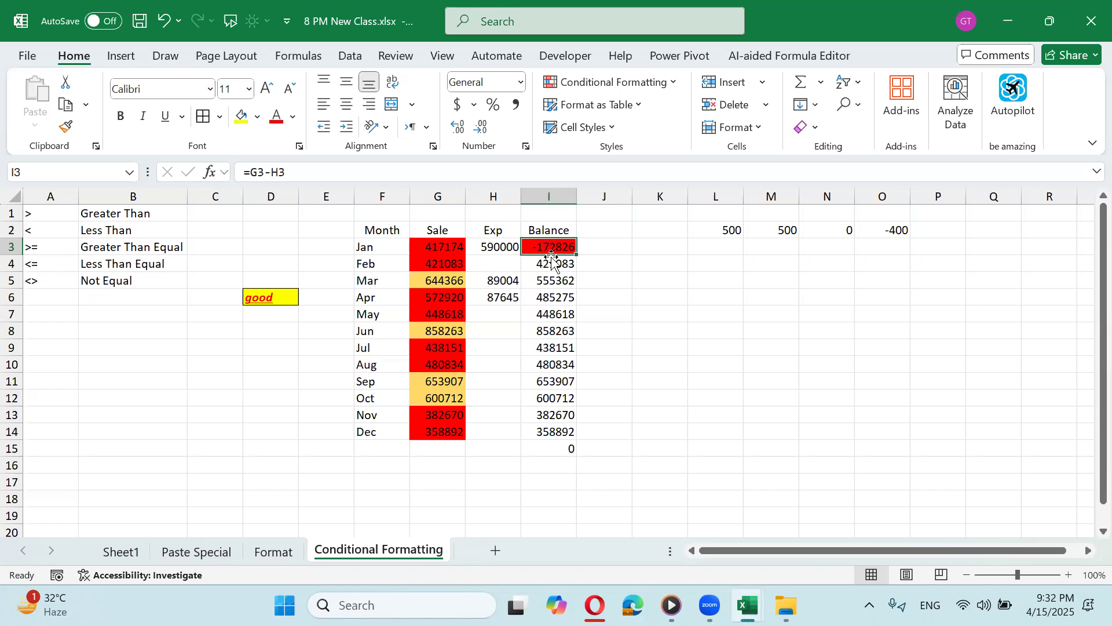
Step: Edit the Balance column's less-than-0 formatting rule to show the font in bold white
drag(549, 248, 541, 434)
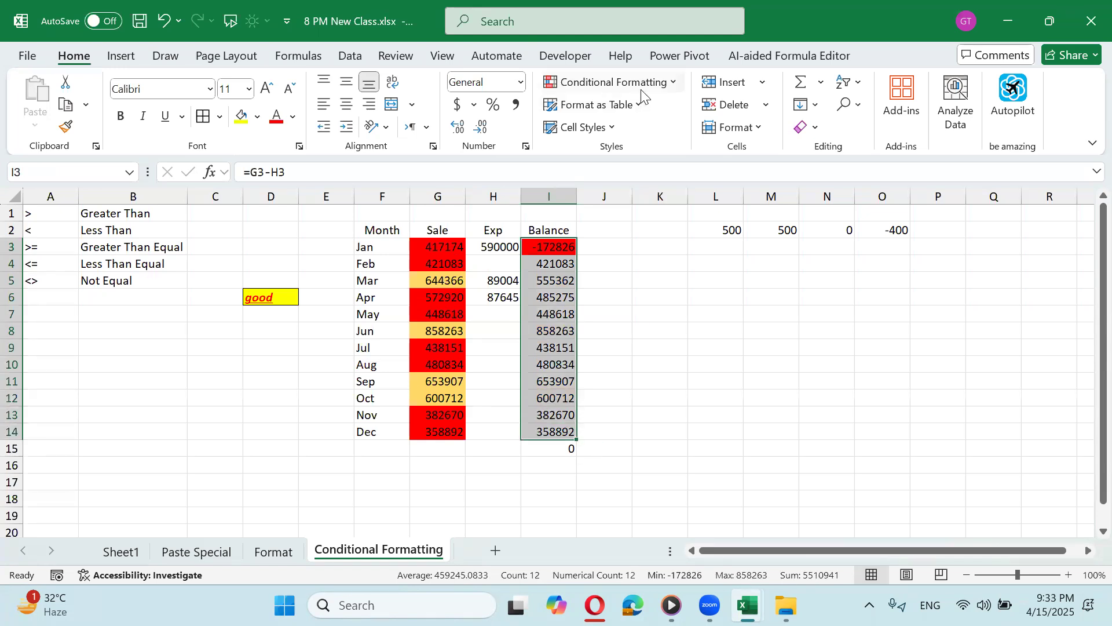
click(608, 82)
click(603, 347)
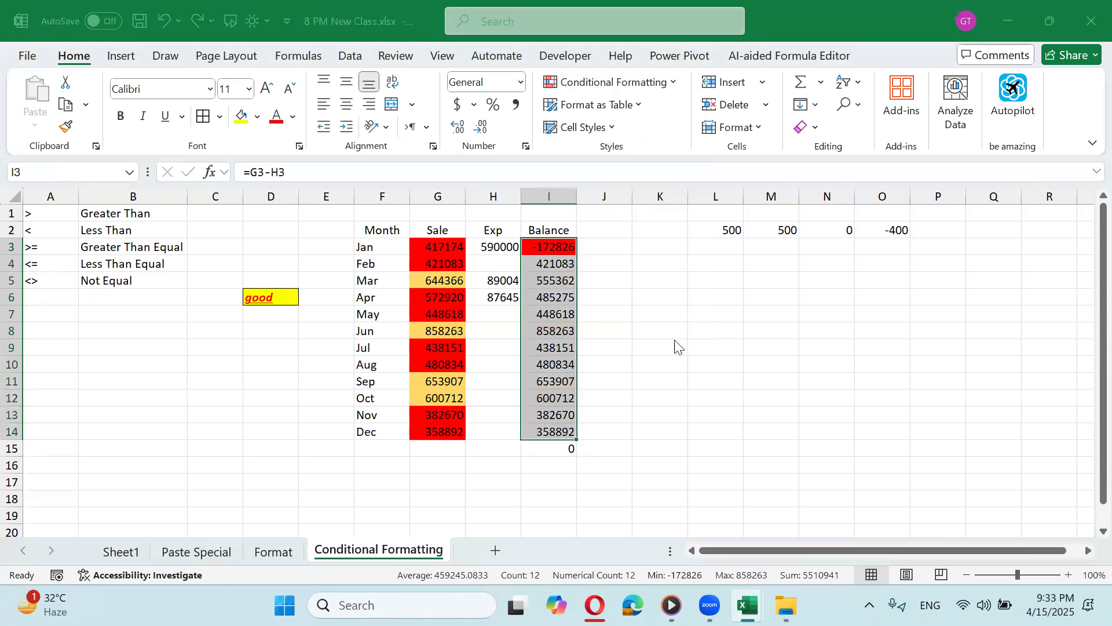
double_click(718, 299)
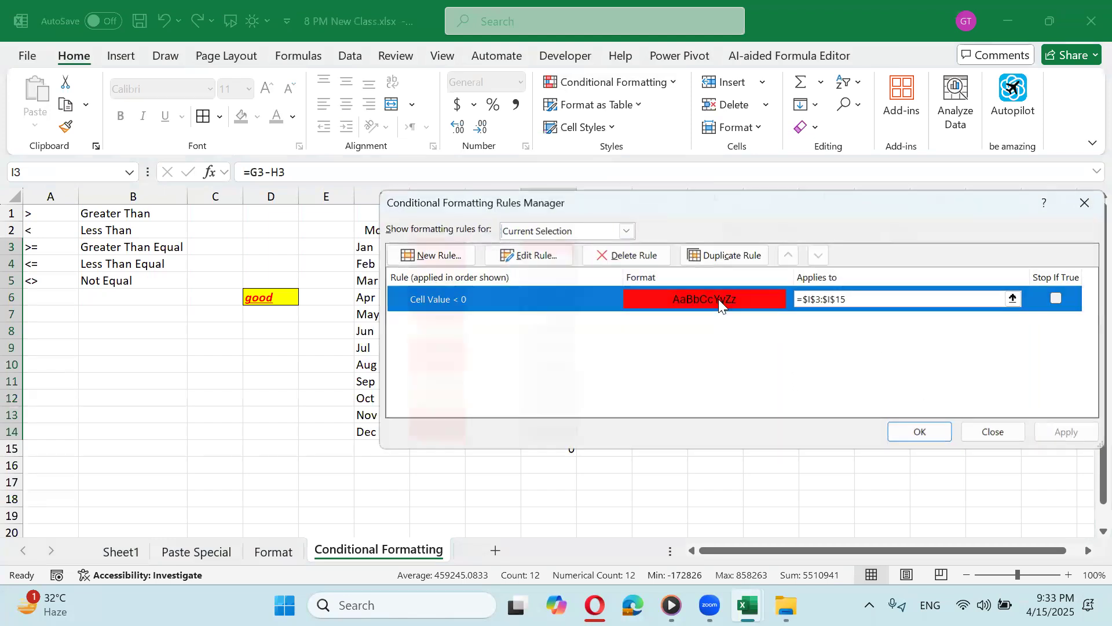
click(915, 444)
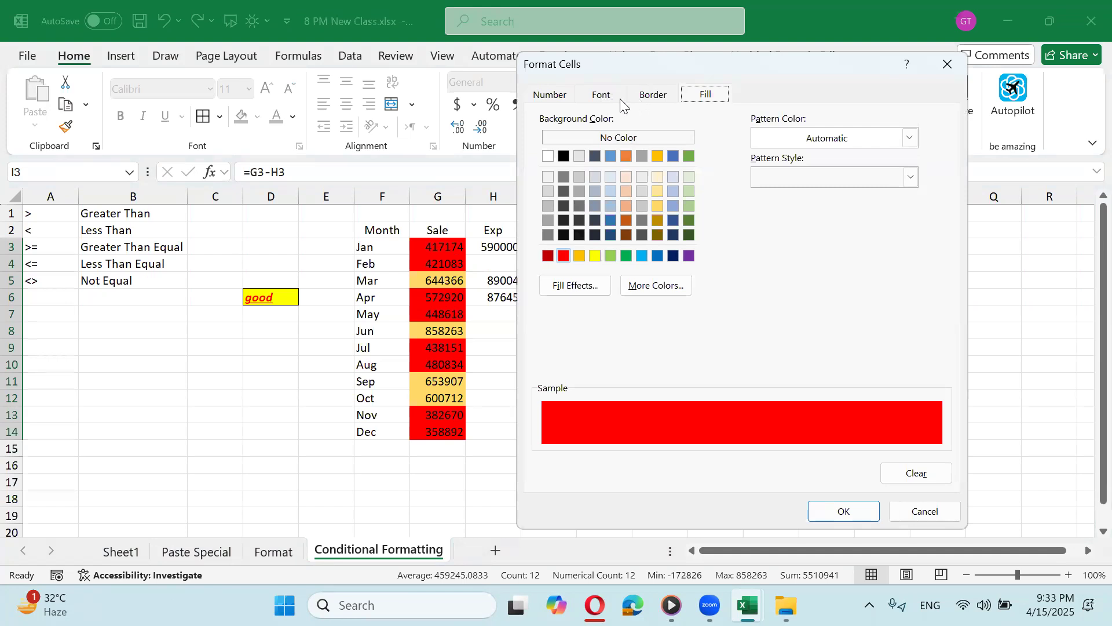
click(618, 99)
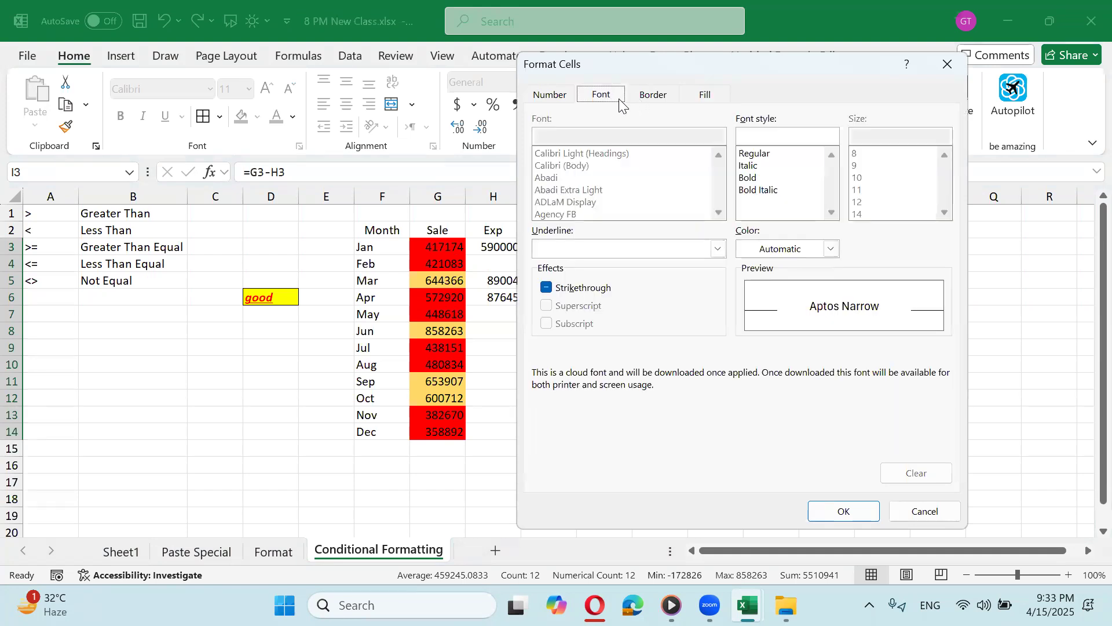
click(765, 178)
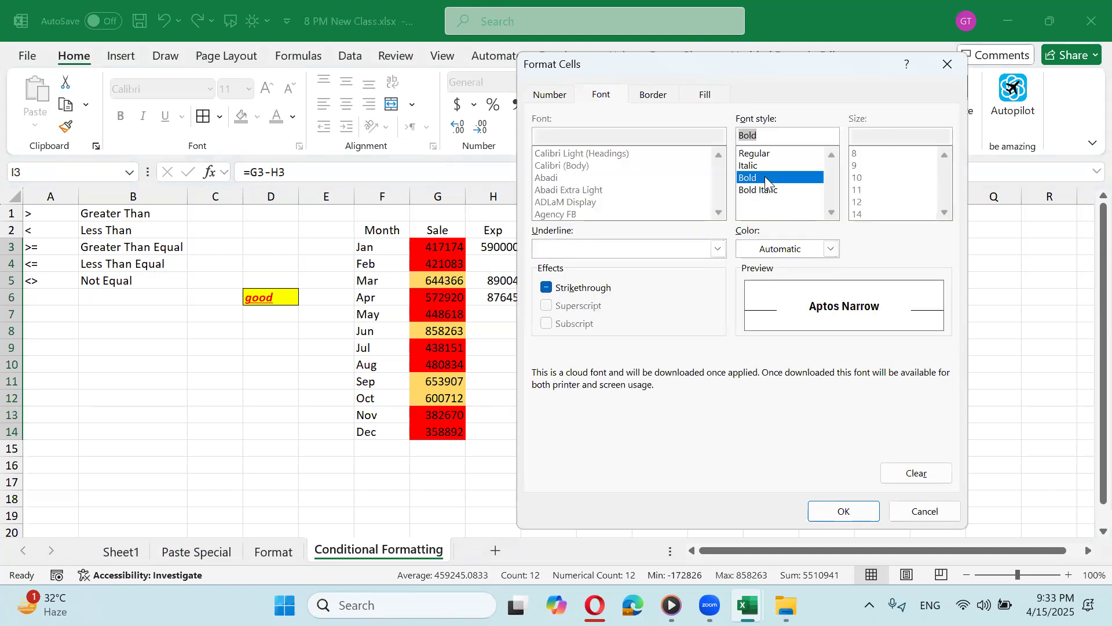
click(831, 249)
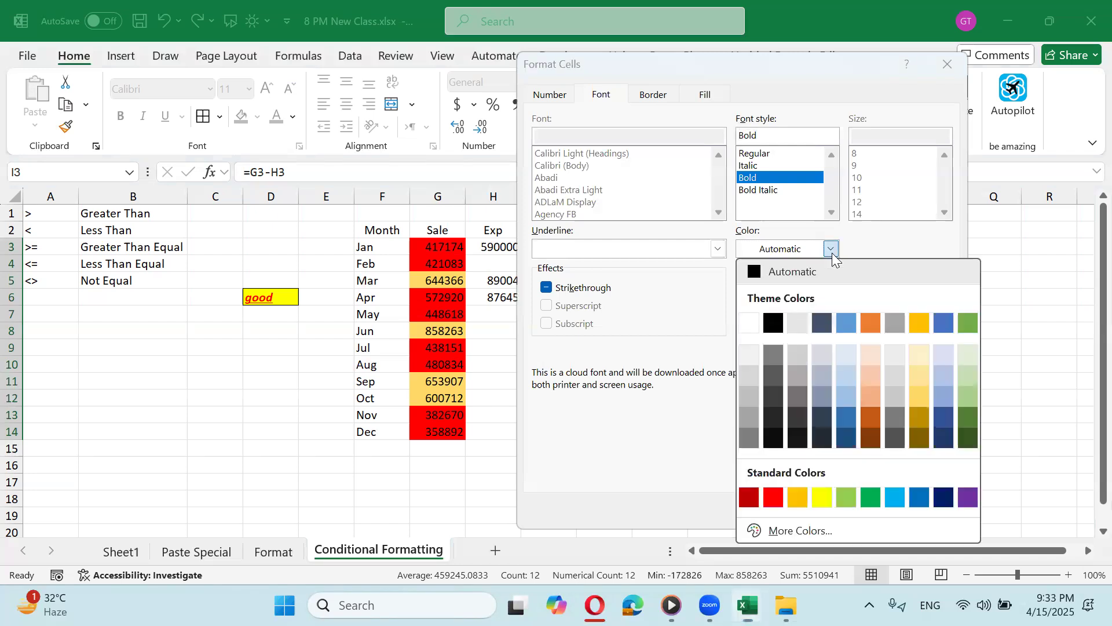
click(756, 324)
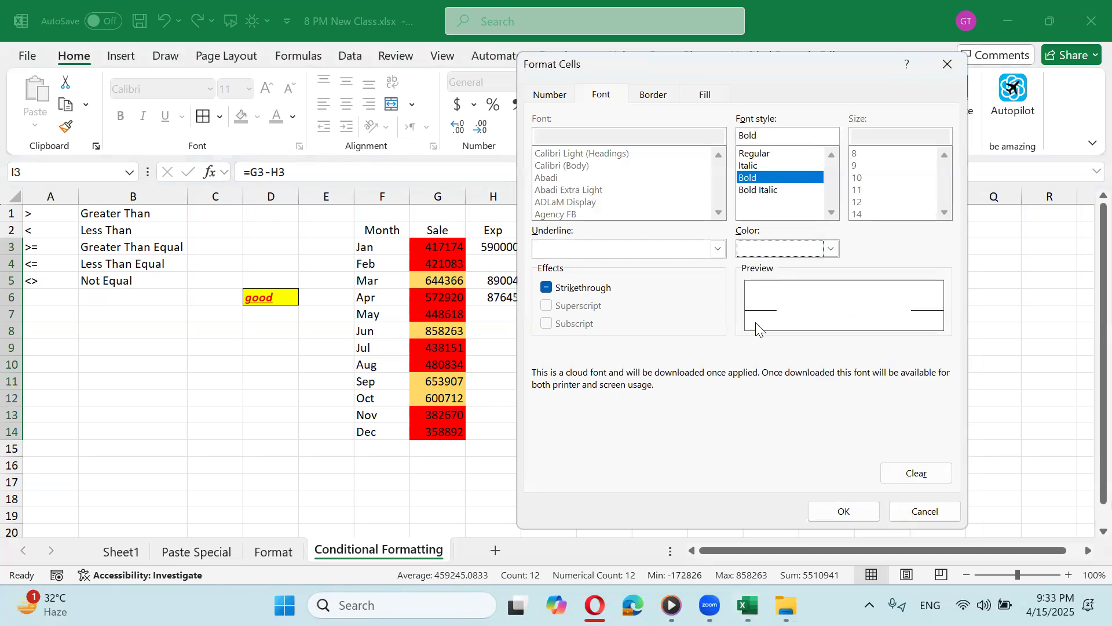
click(844, 512)
click(825, 477)
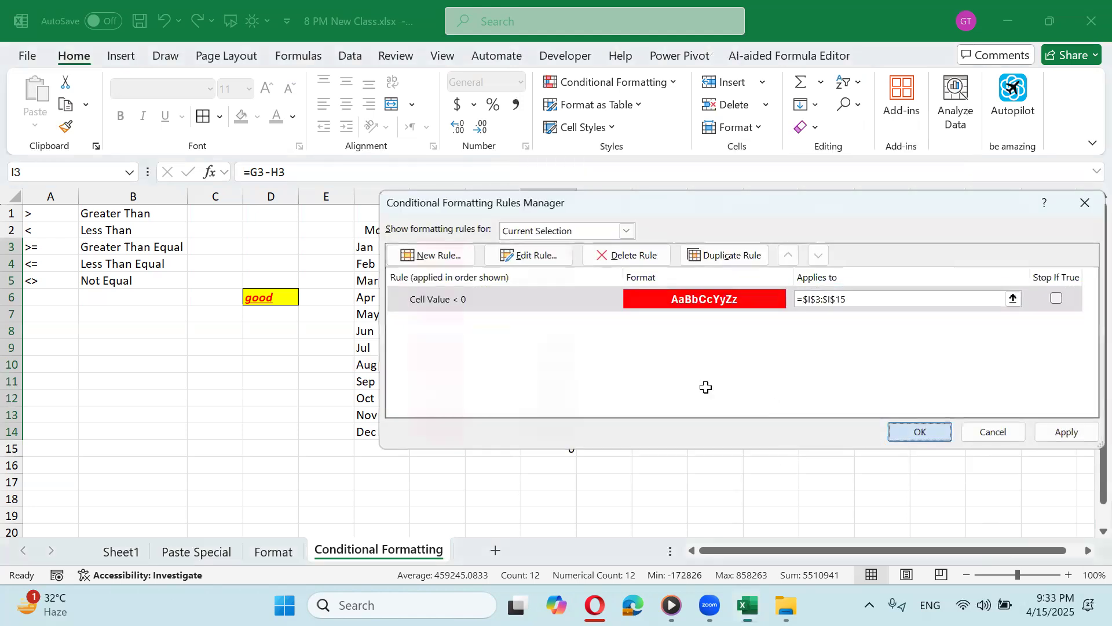
key(Return)
Step: Recalculate the random Sale values repeatedly and examine how the Balance column formatting responds
click(559, 266)
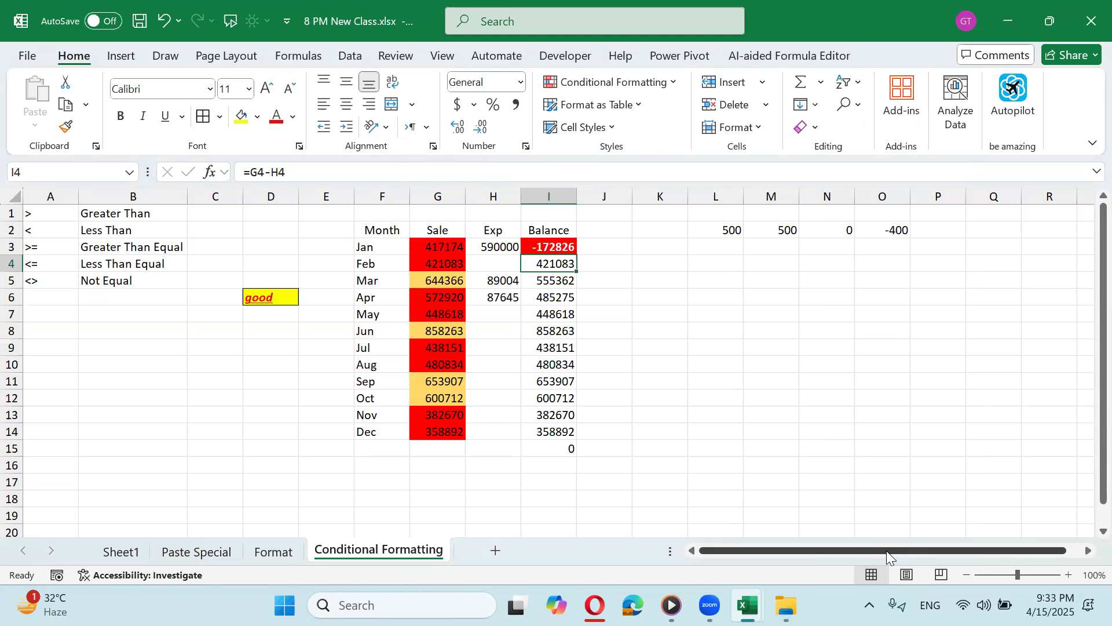
key(Down)
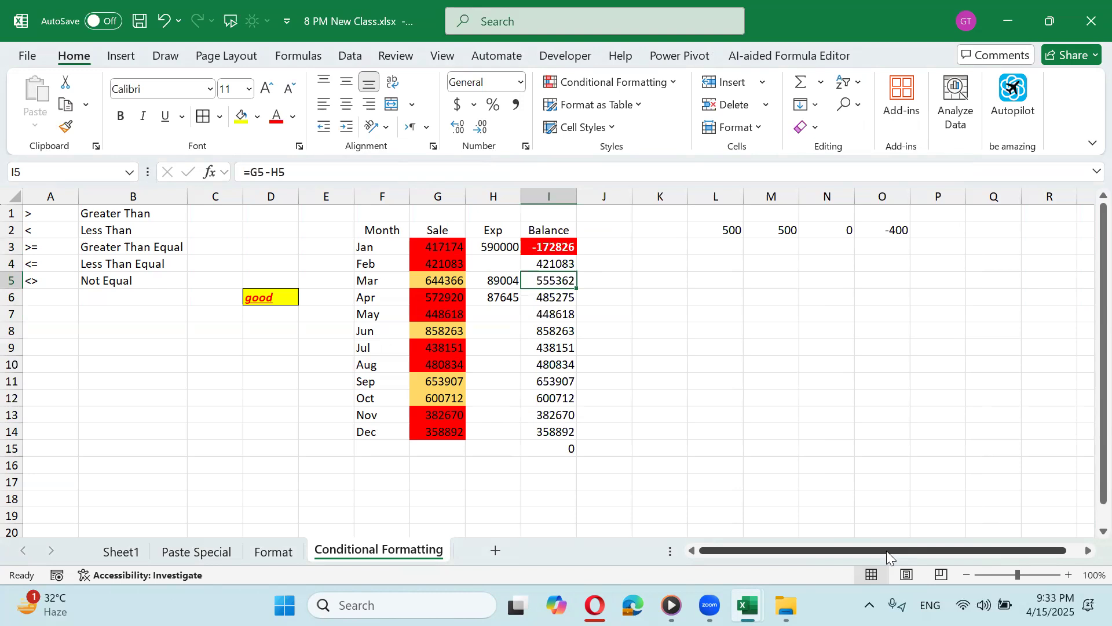
key(F9)
key(F9)
key(F9)
key(F9)
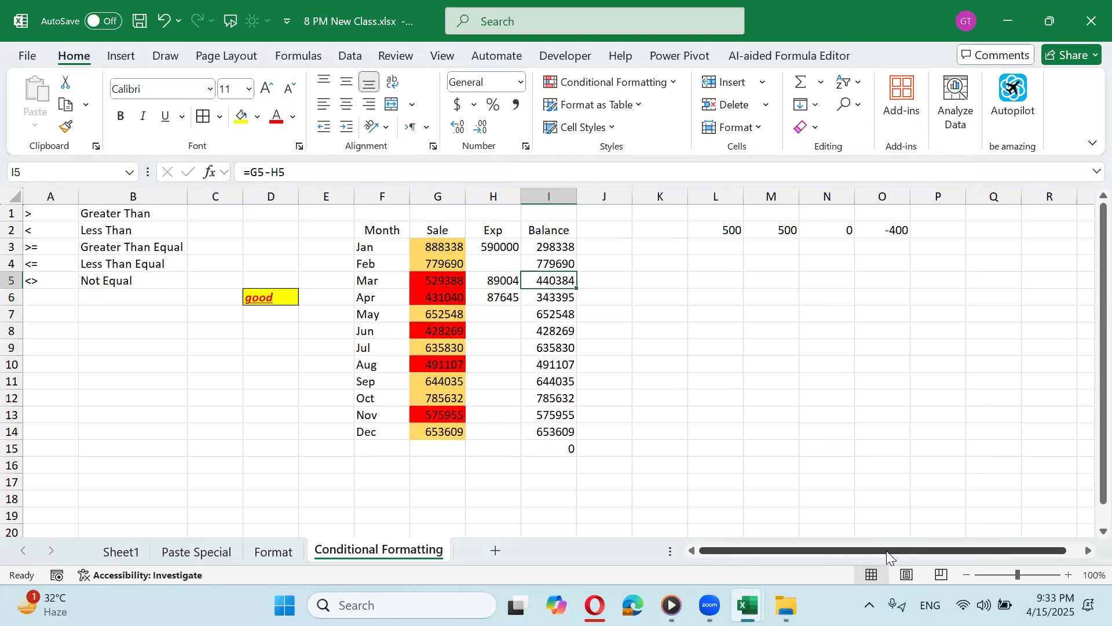
key(F9)
key(F9)
key(F9)
key(F9)
key(F9)
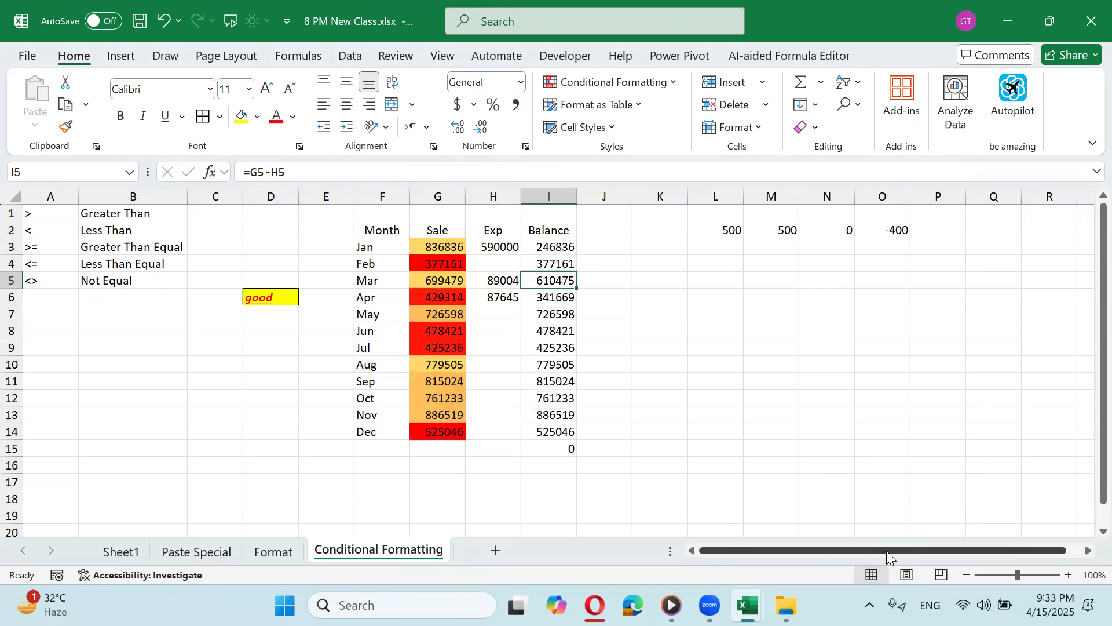
key(F9)
key(F9)
key(F9)
key(F9)
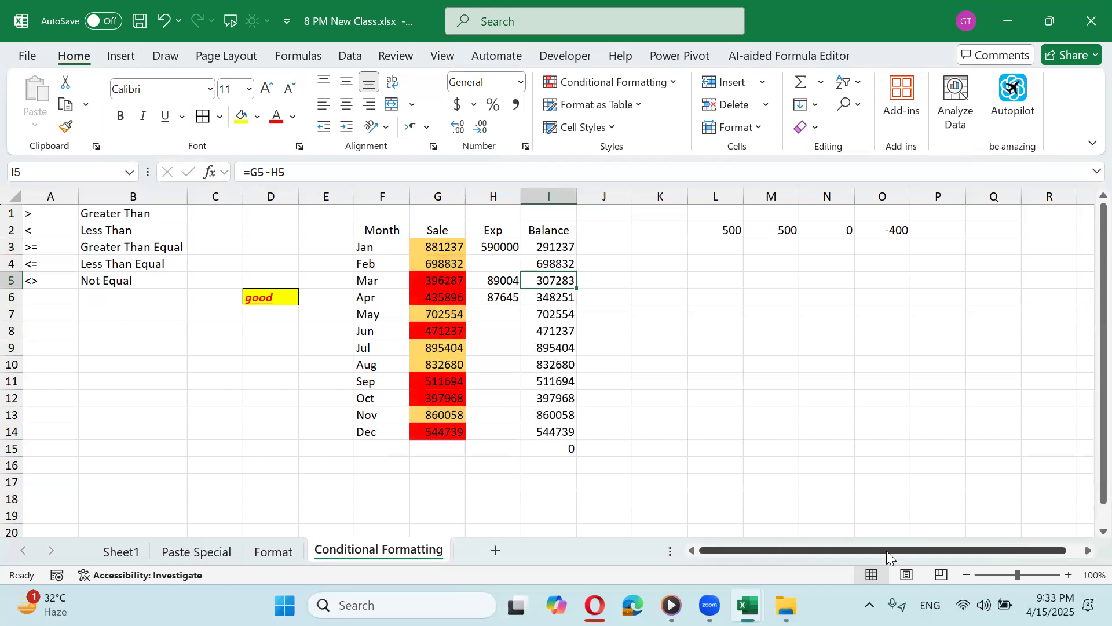
Step: Copy the Sale range G3:G14 and paste it over itself as values to replace the RANDBETWEEN formulas
key(Down)
key(Down)
key(Down)
key(Left)
key(Up)
key(Up)
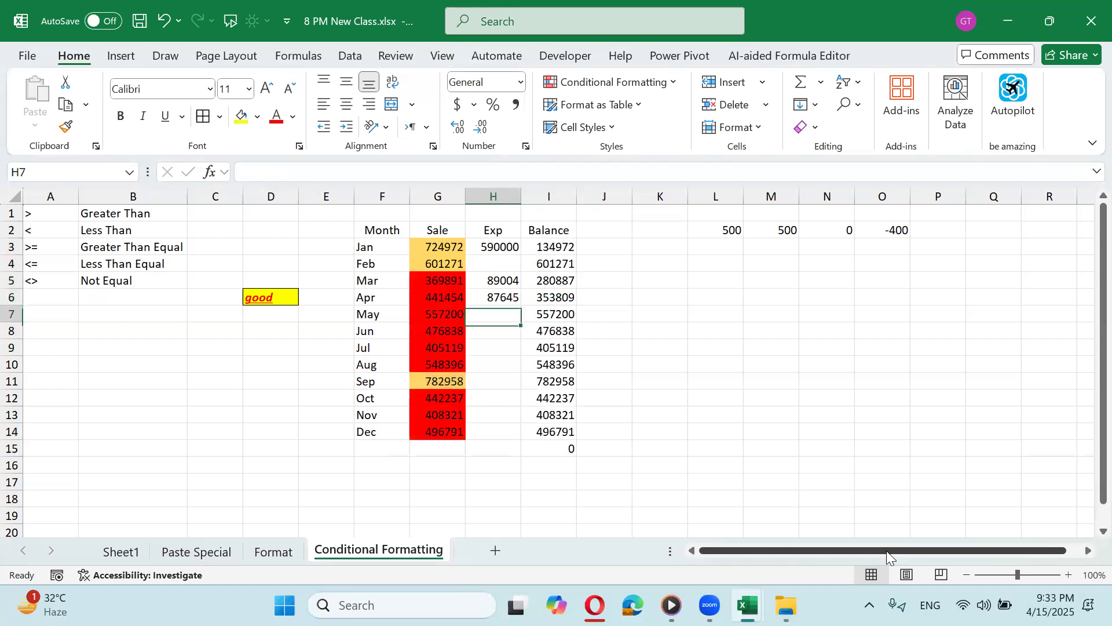
key(Left)
key(Up)
key(Up)
key(Up)
key(ctrl+shift+Down)
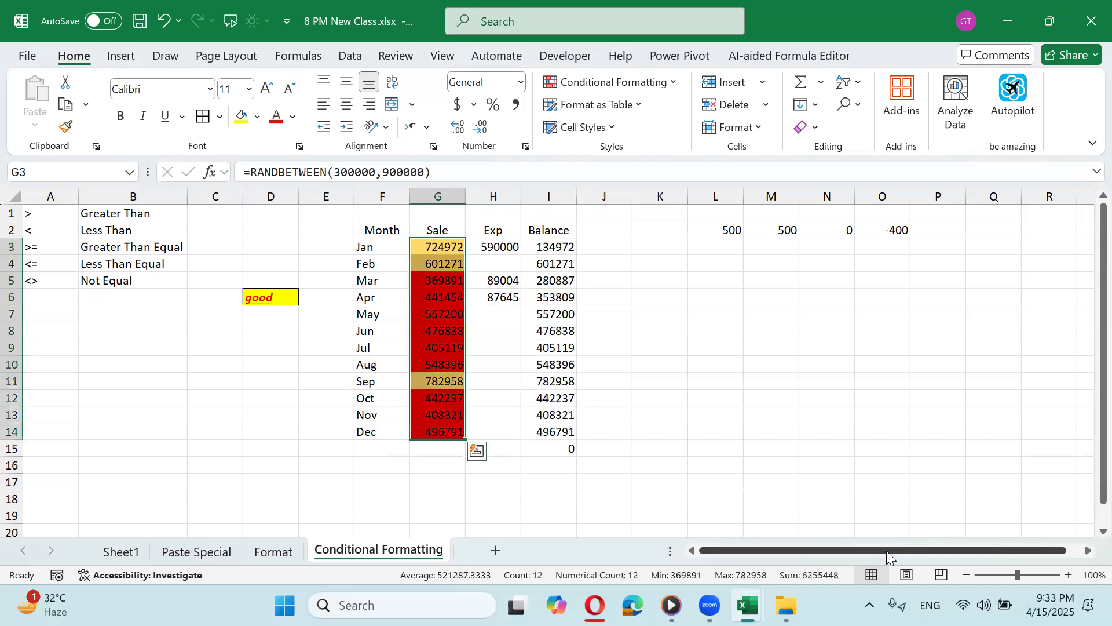
key(ctrl+c)
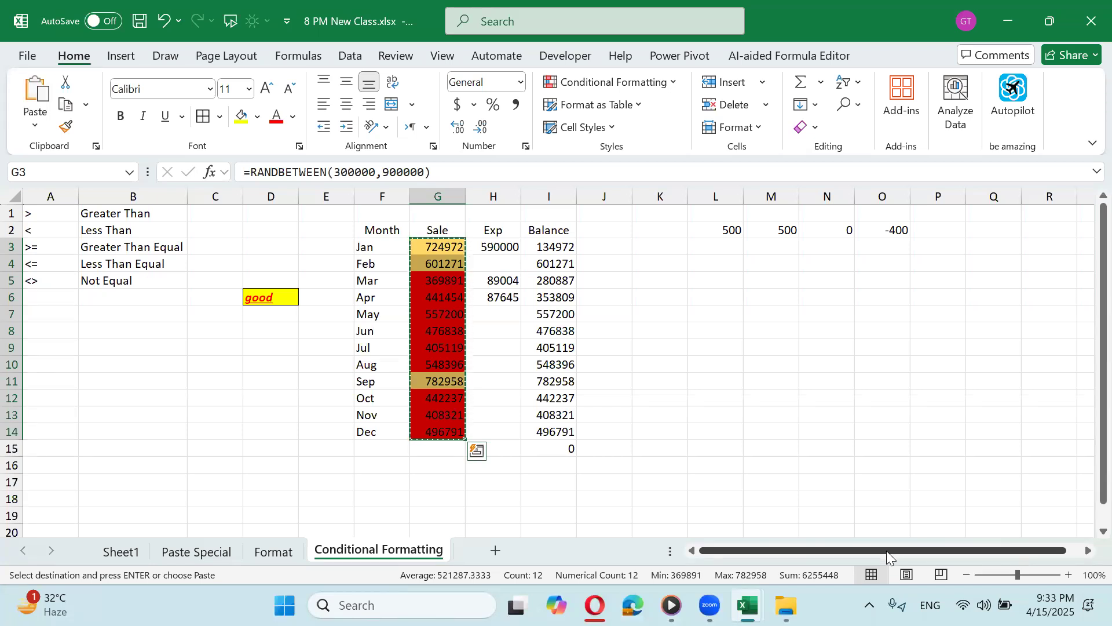
key(alt+e)
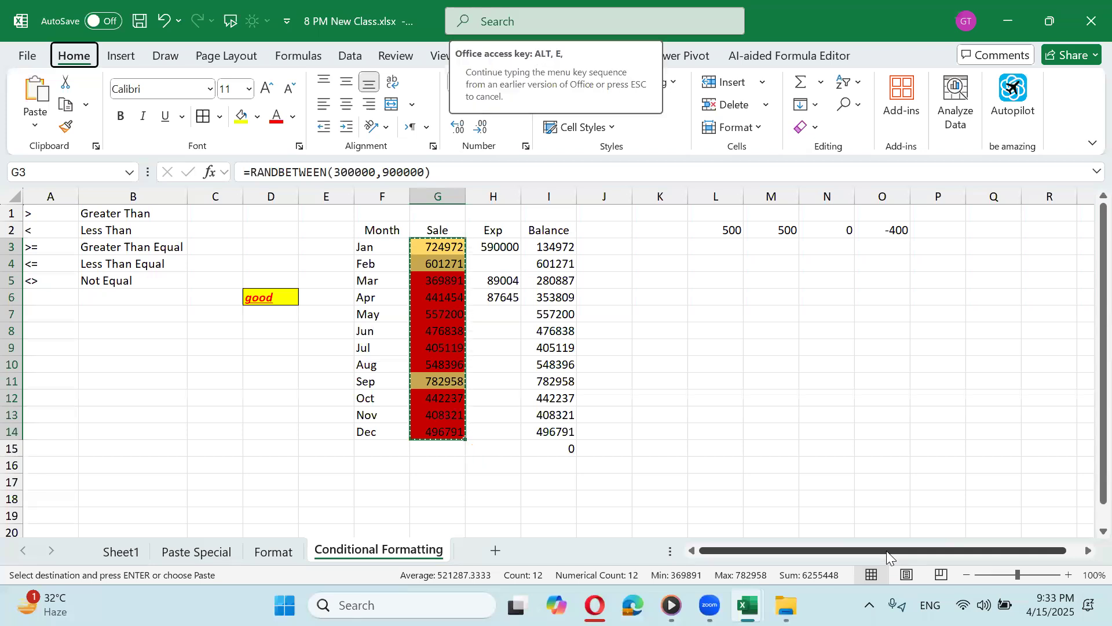
key(s)
key(v)
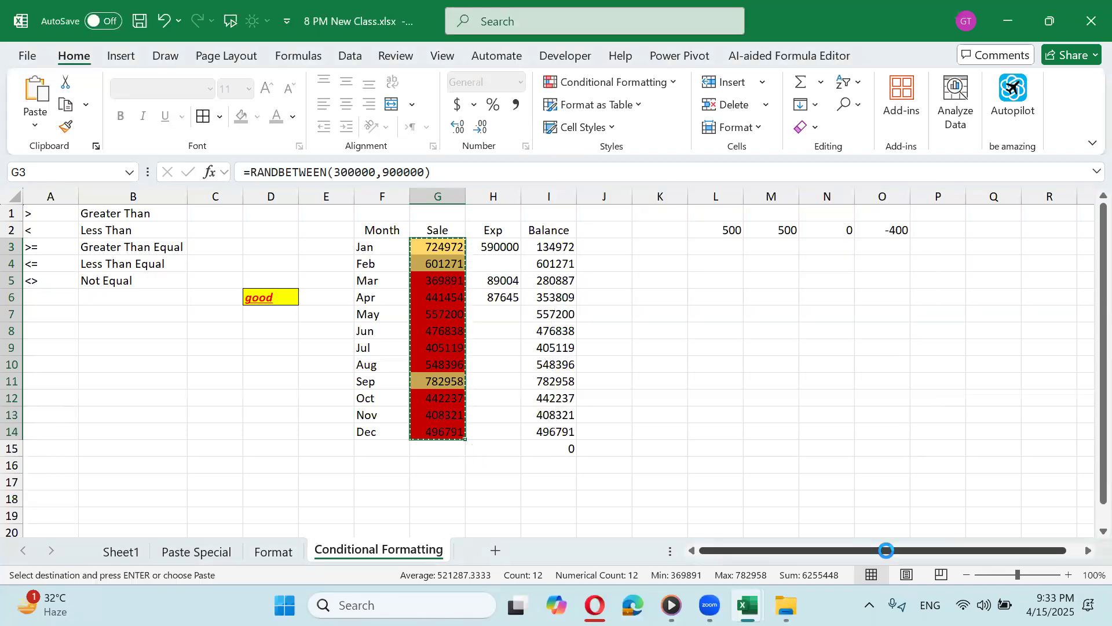
key(Return)
Step: Enter 763432 as the May expense in H7
key(Down)
key(Down)
key(Right)
key(Down)
key(Down)
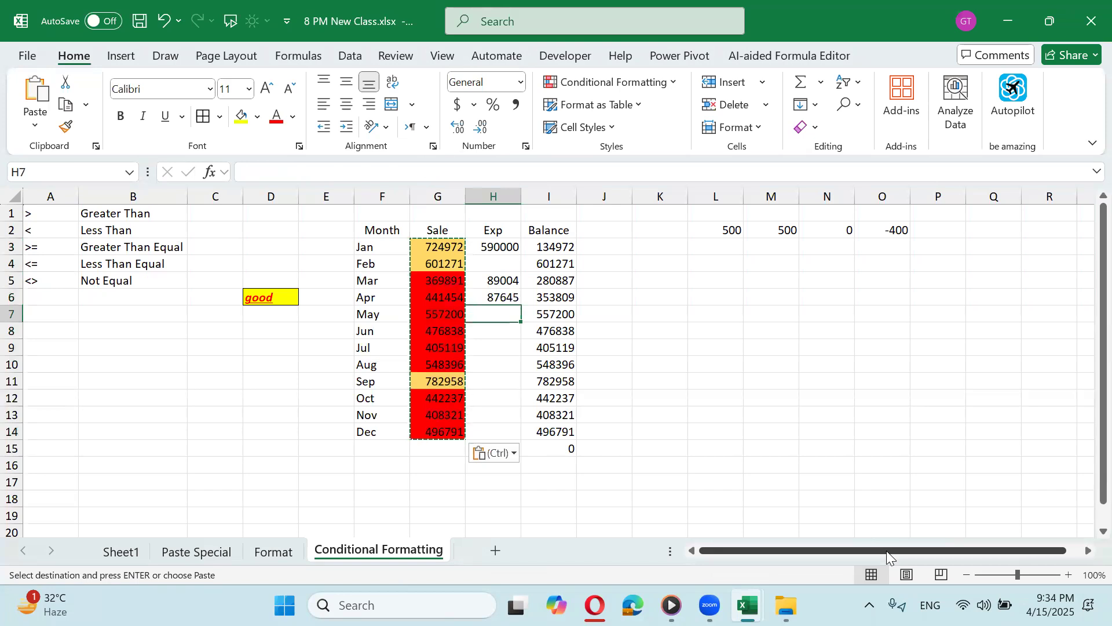
text(76343)
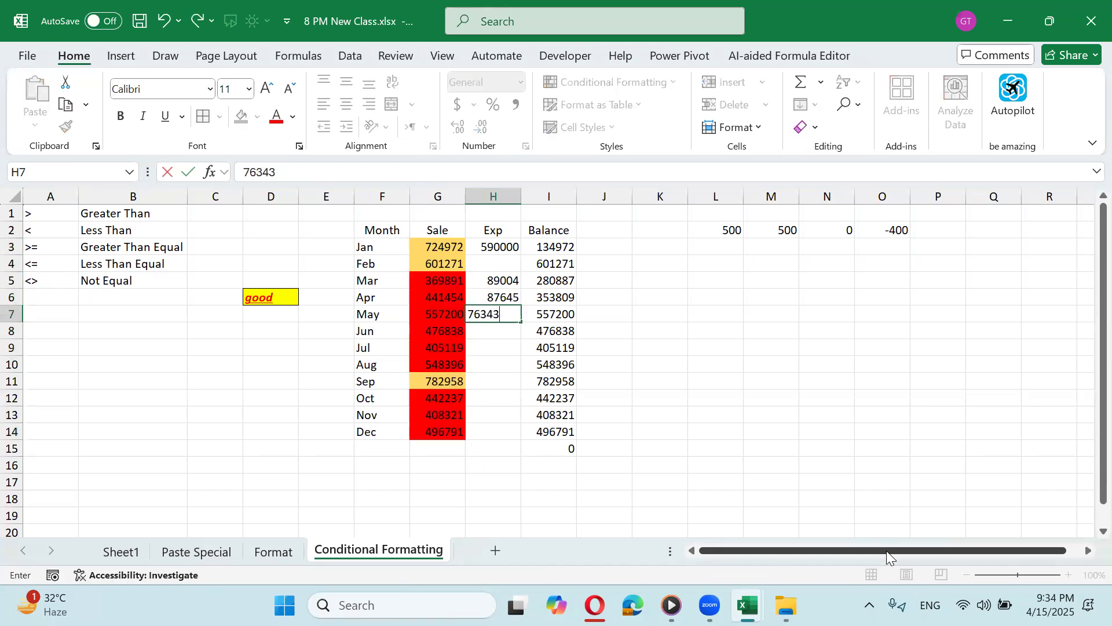
text(2)
key(Right)
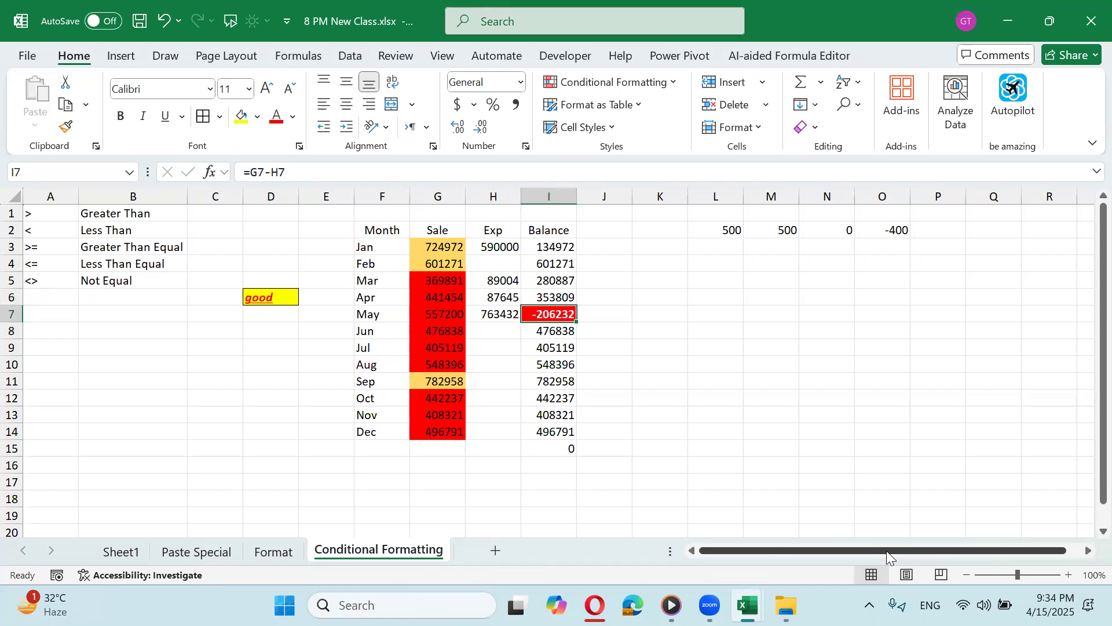
Step: Look through the Balance column cells around May and inspect the January Sale cell G3
key(Down)
key(Down)
key(Down)
key(Down)
key(Down)
key(Up)
key(Up)
key(Up)
key(Up)
key(Up)
key(Up)
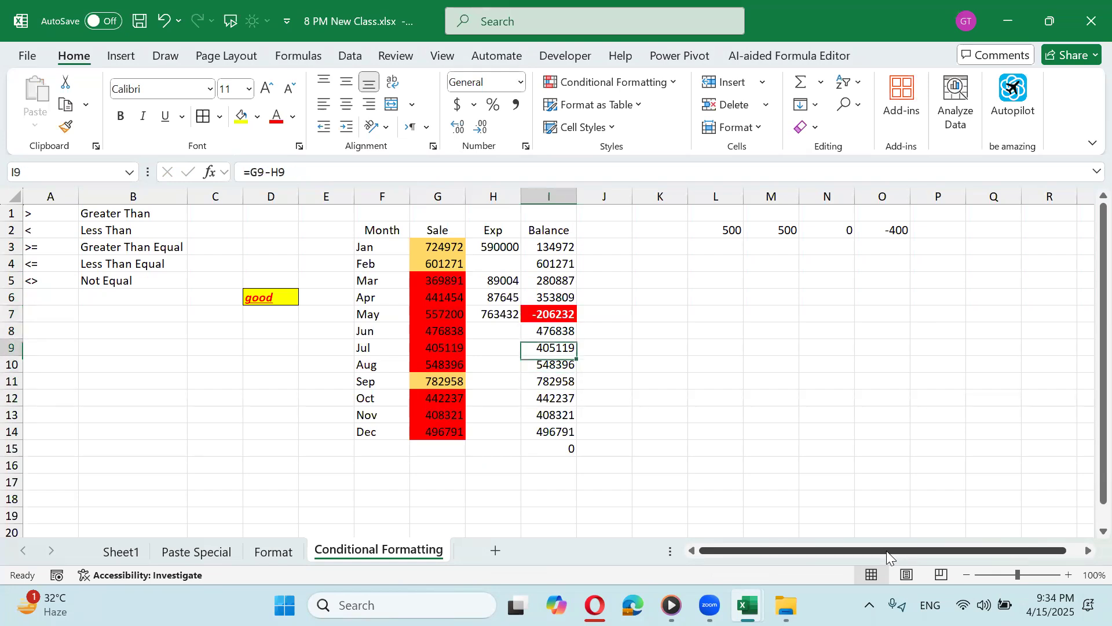
key(Up)
key(Up)
key(Up)
key(Left)
key(Left)
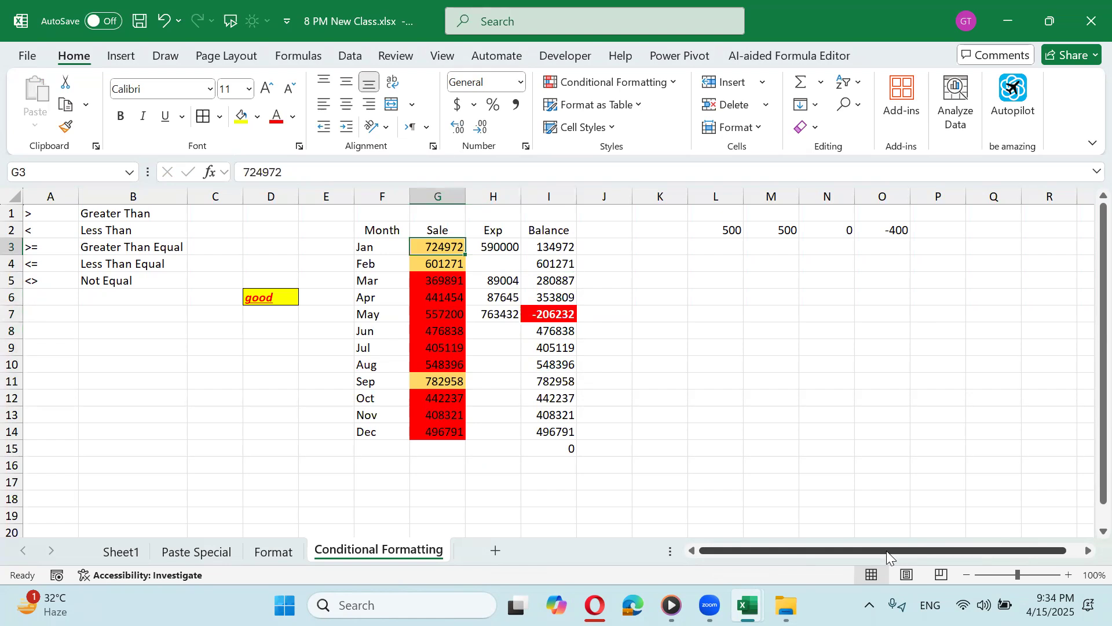
key(Right)
key(Right)
key(ctrl+shift+Down)
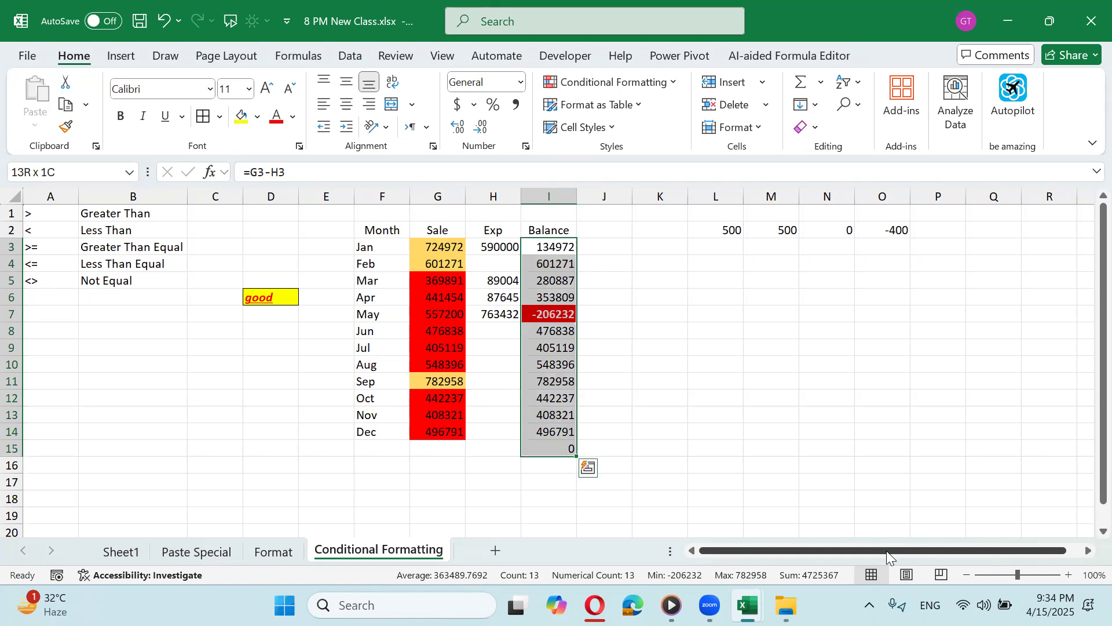
click(671, 85)
mouse_move(694, 108)
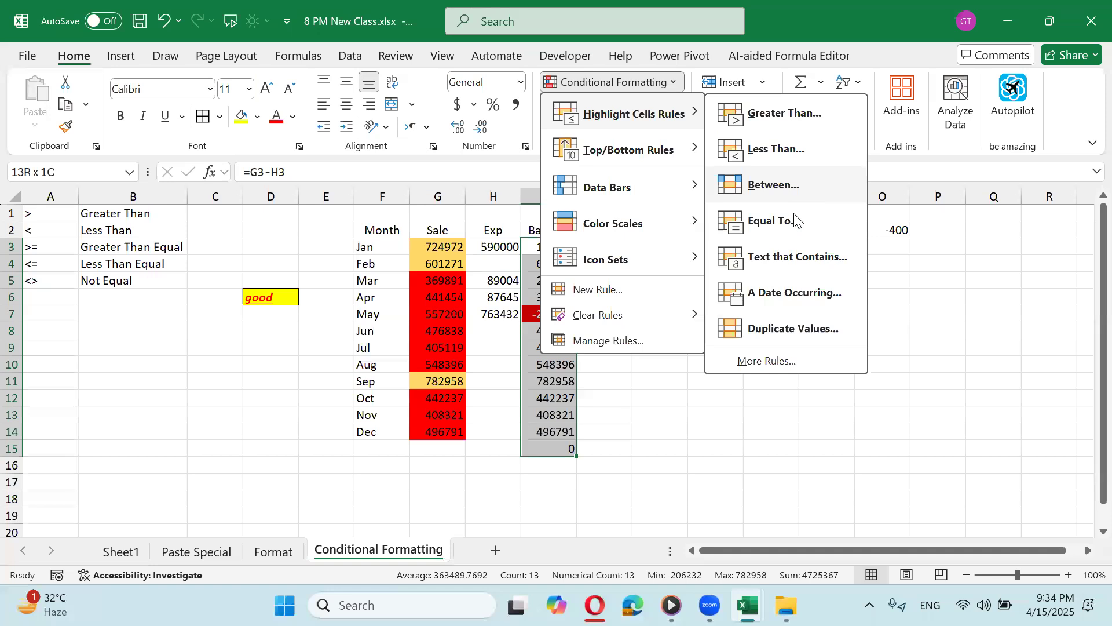
click(665, 379)
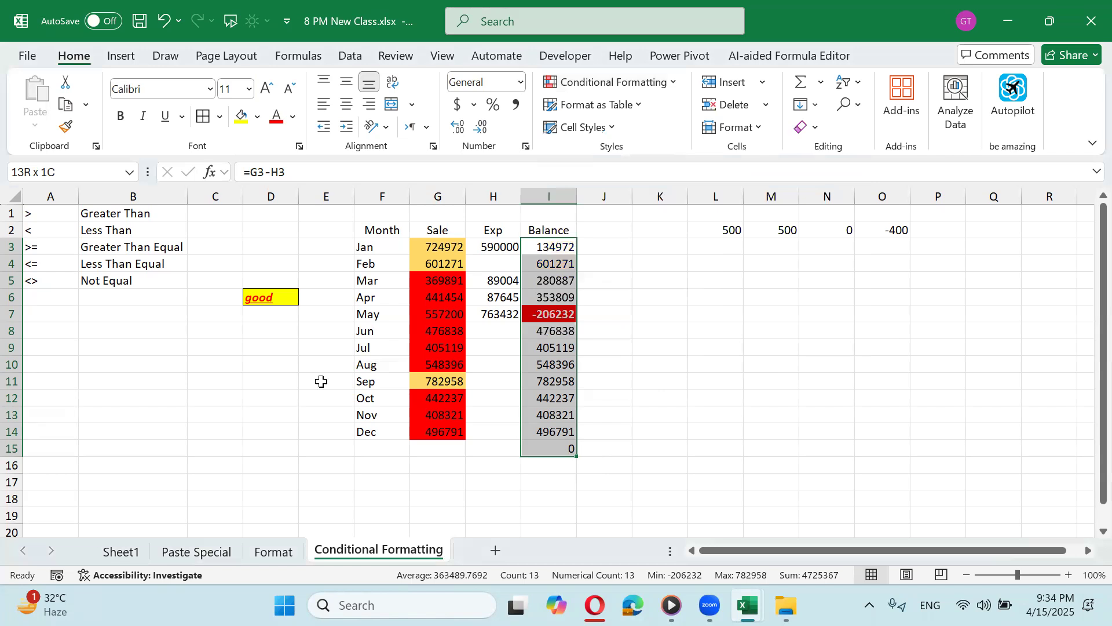
Step: Add a Text That Contains conditional formatting rule to months F3:F14 that gives cells containing Aug a custom light green fill
drag(389, 248, 372, 432)
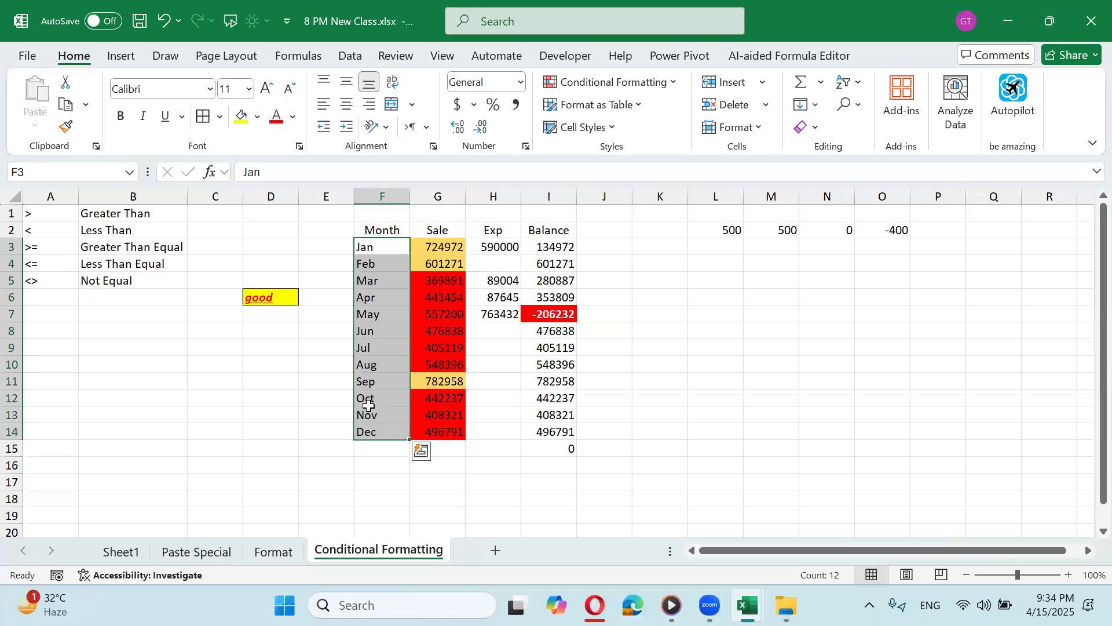
click(668, 88)
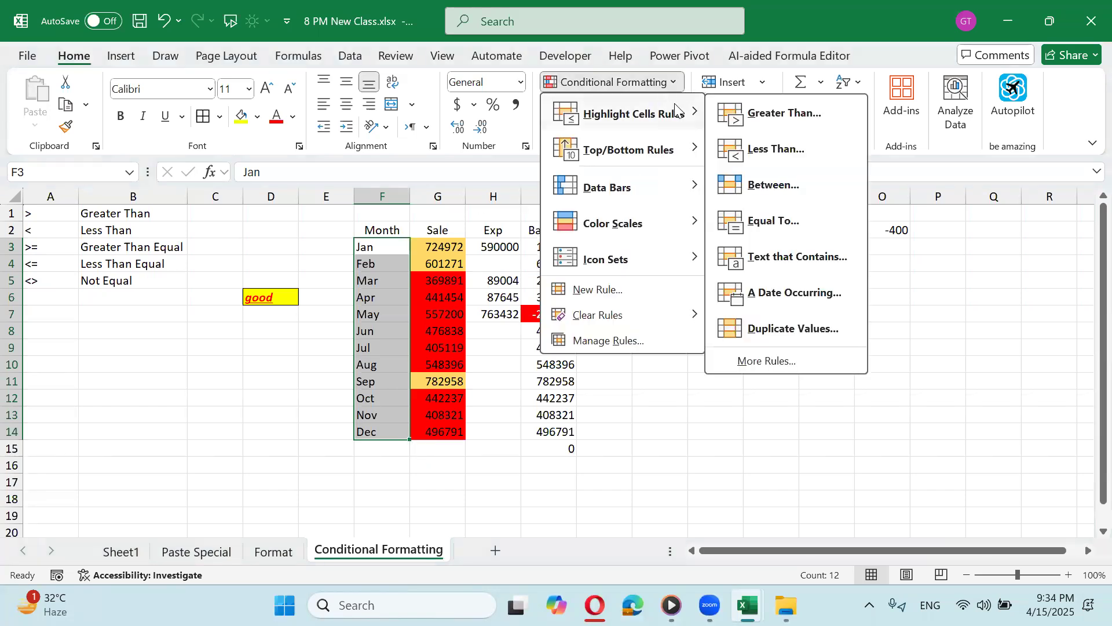
click(783, 253)
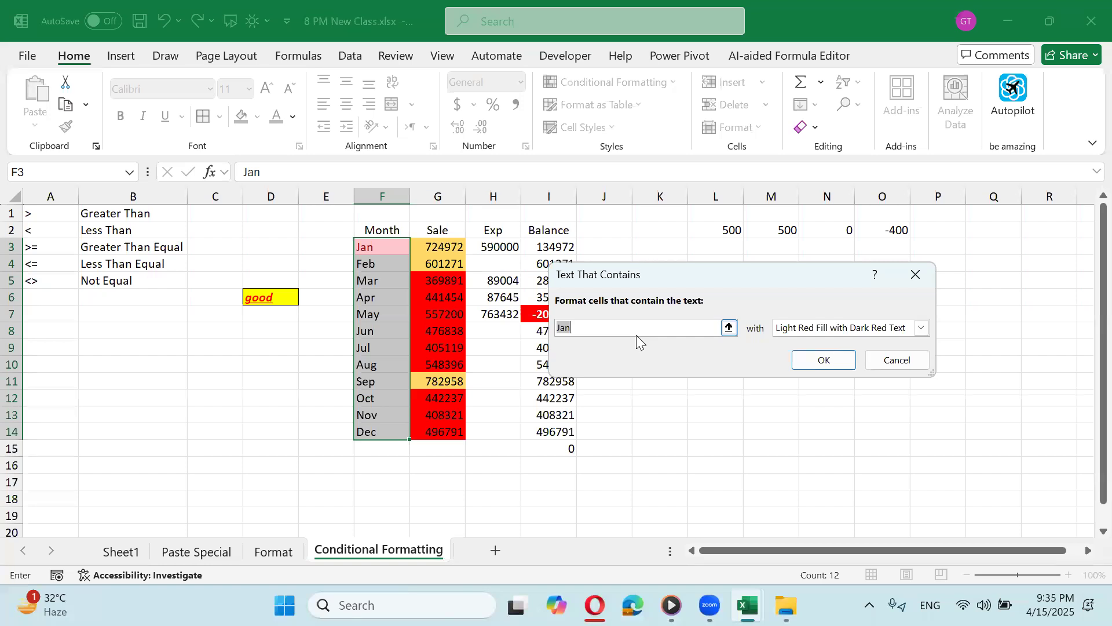
text(Aug)
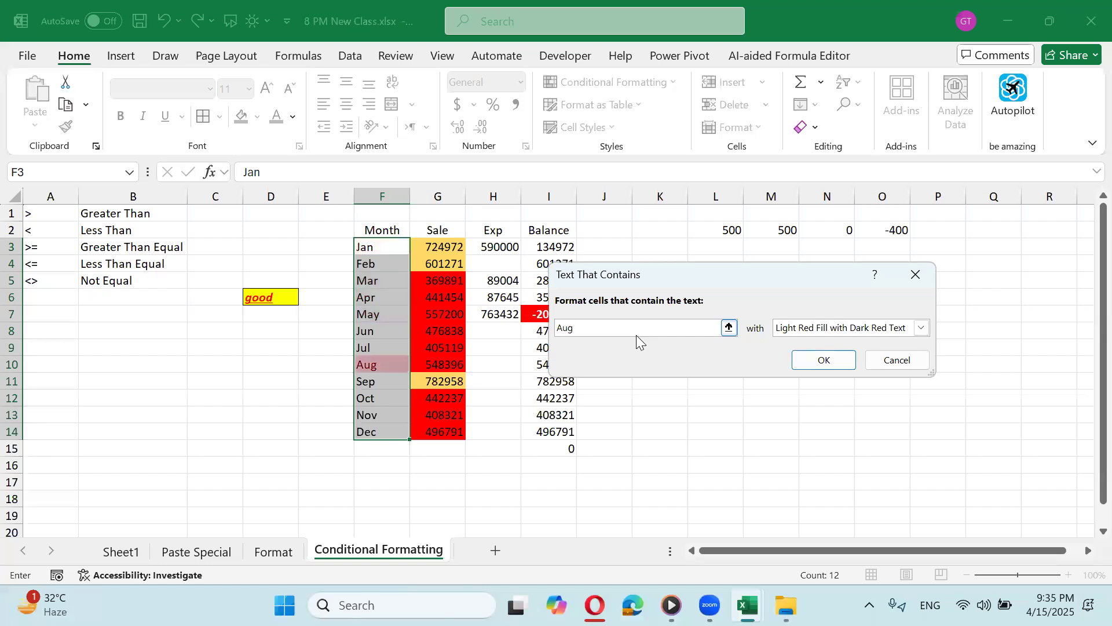
click(919, 328)
click(817, 415)
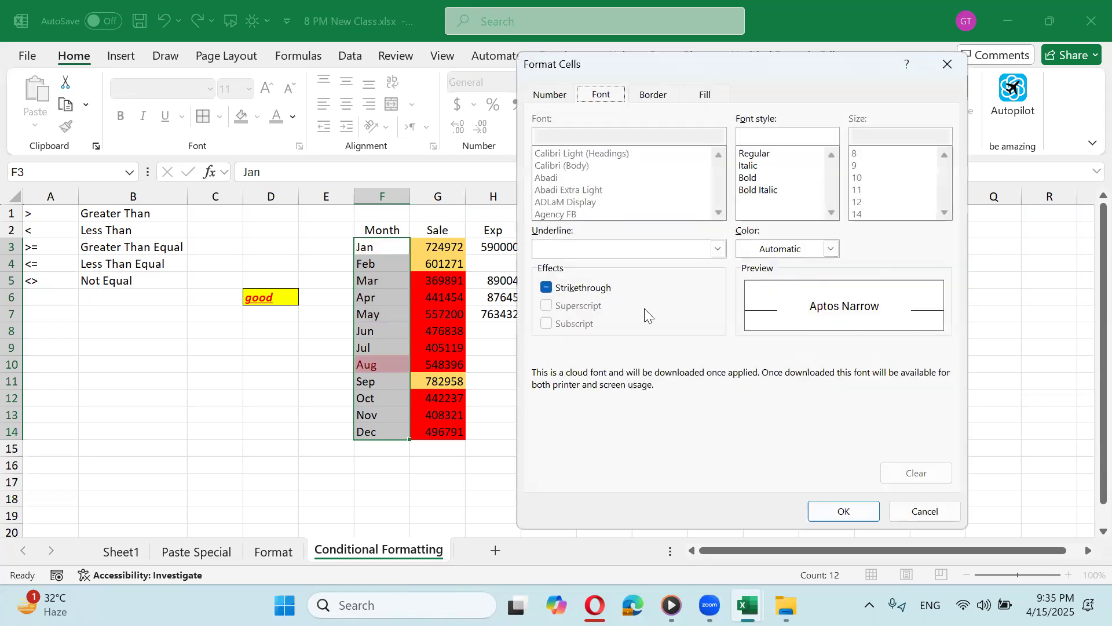
click(697, 94)
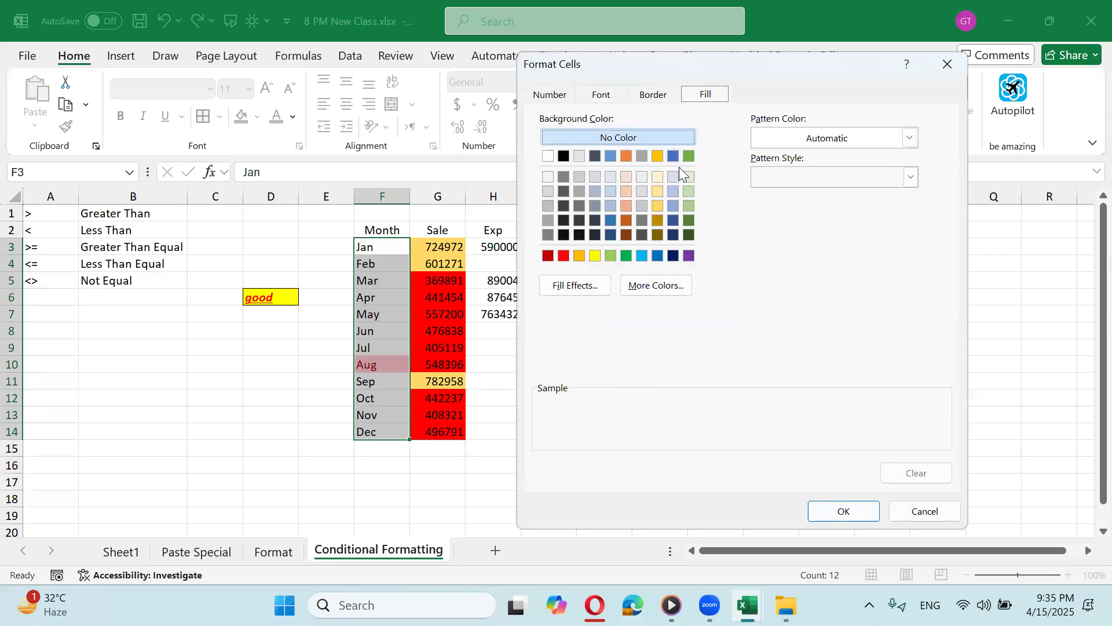
click(688, 206)
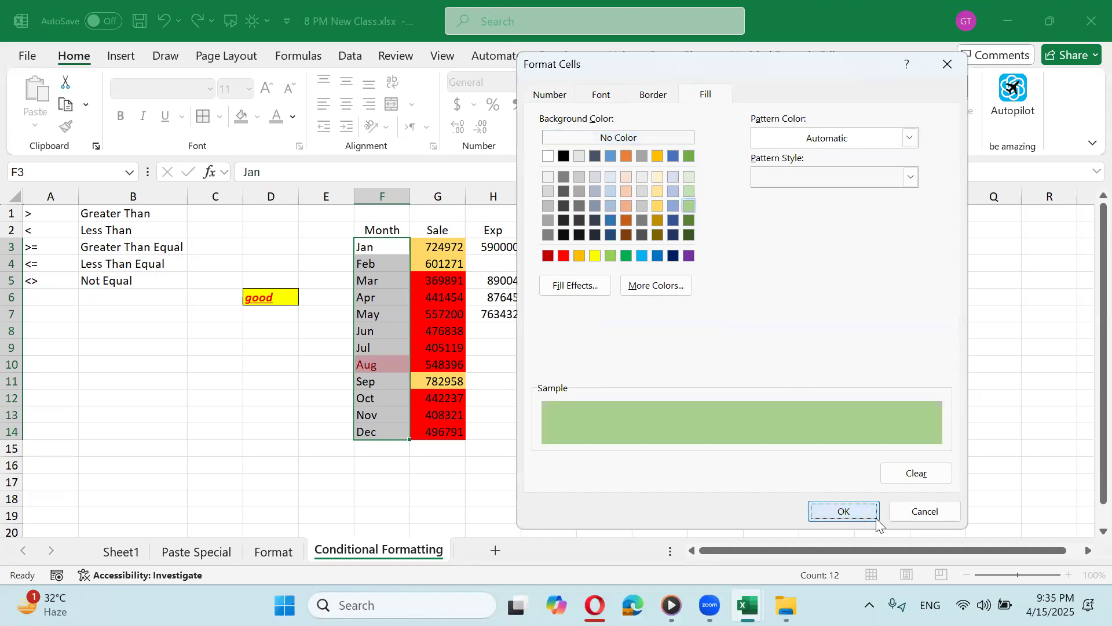
click(874, 517)
click(824, 359)
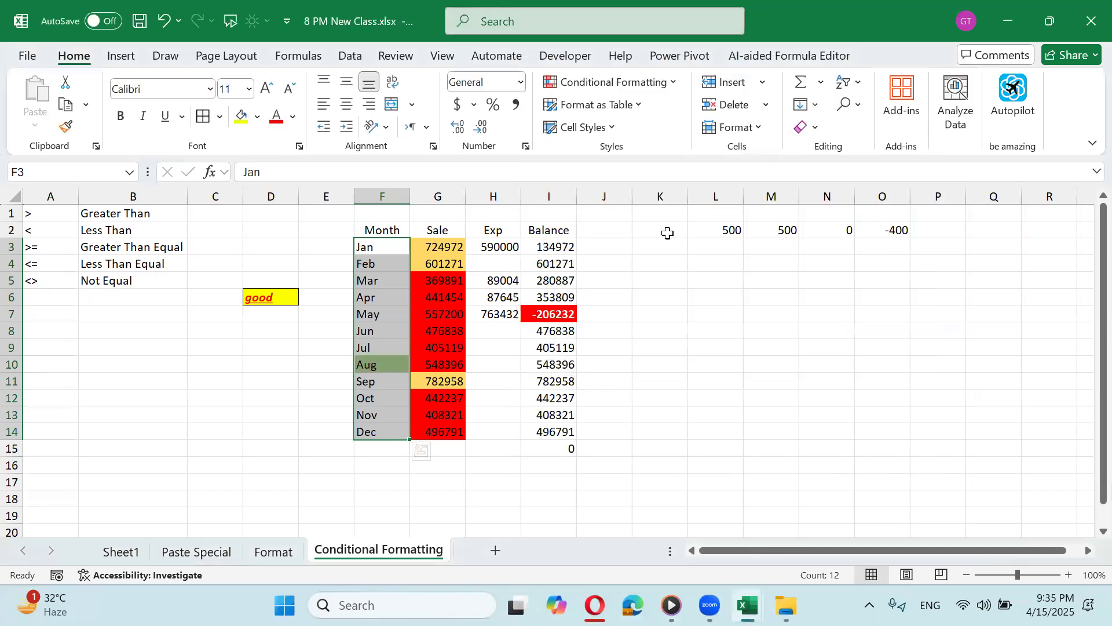
Step: Replace the April month name in F6 with Aug to test the text rule
key(Down)
key(Down)
key(Down)
text(A)
key(Return)
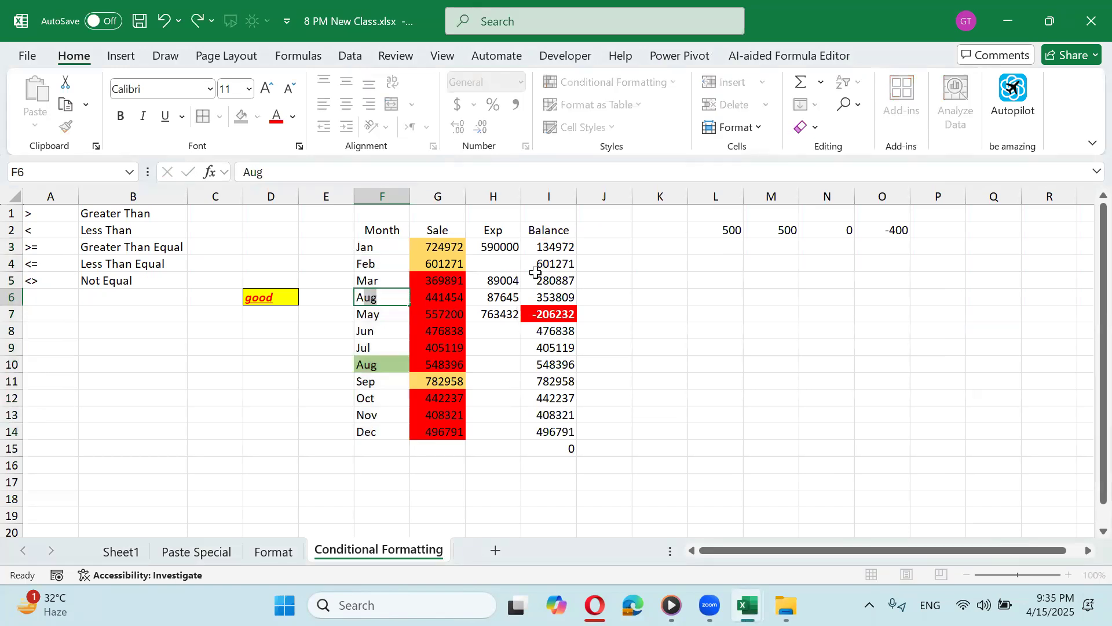
Step: Replace the November month name in F13 with Aug
key(Down)
key(Down)
key(Down)
key(Down)
key(Down)
key(Down)
text(A)
key(Return)
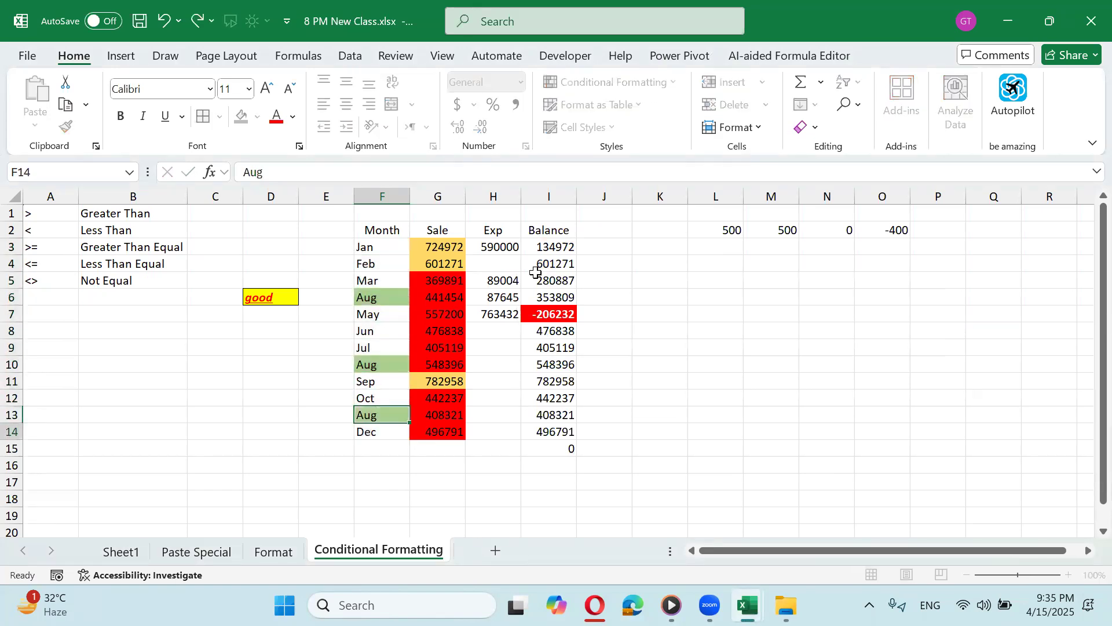
Step: Look through the Month column from F3 downward and examine how the text rule highlights the Aug entries
key(Up)
key(Up)
key(Up)
key(Up)
key(Up)
key(Up)
key(Up)
key(Up)
key(Up)
key(Up)
key(Up)
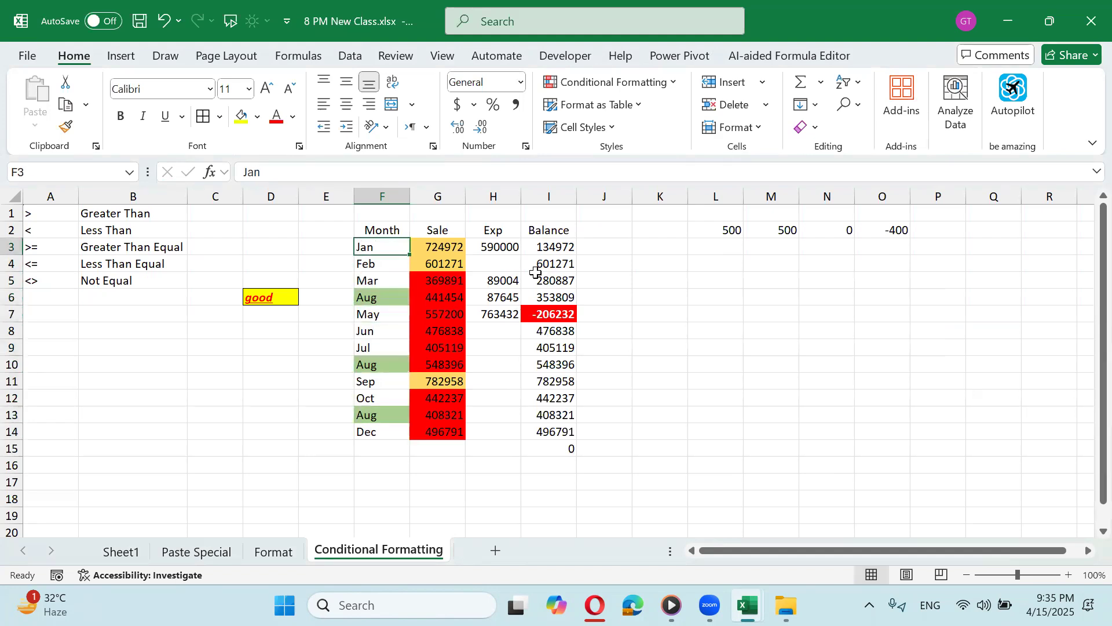
key(Down)
key(Down)
key(Down)
key(Down)
key(Down)
key(Down)
key(Down)
key(Down)
key(Down)
key(Down)
key(Down)
key(Down)
key(Down)
key(Down)
key(Down)
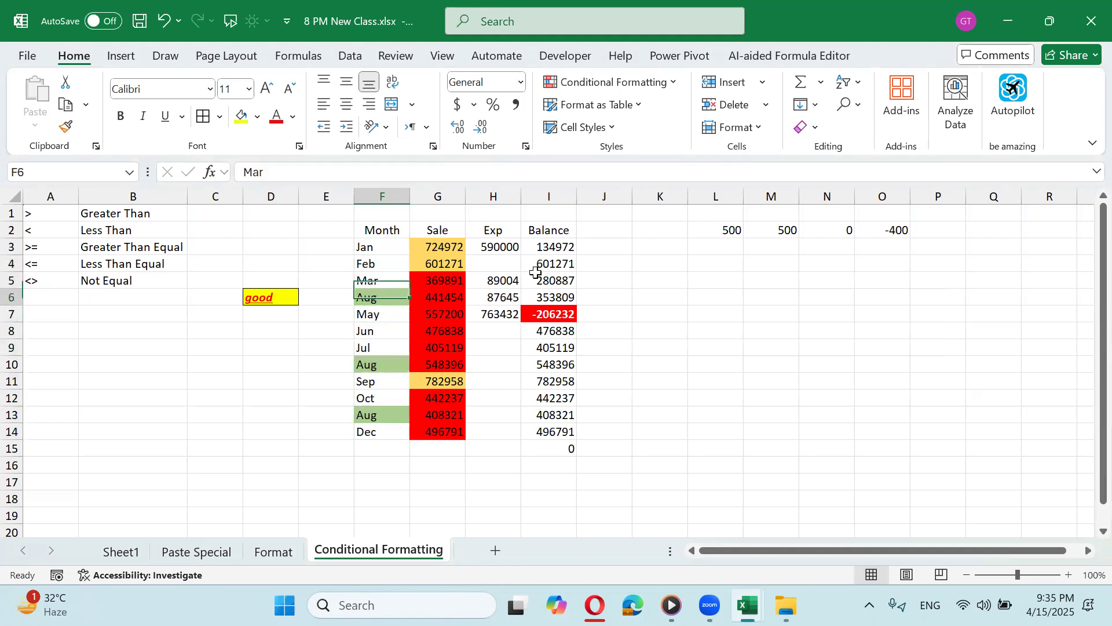
key(Up)
key(Up)
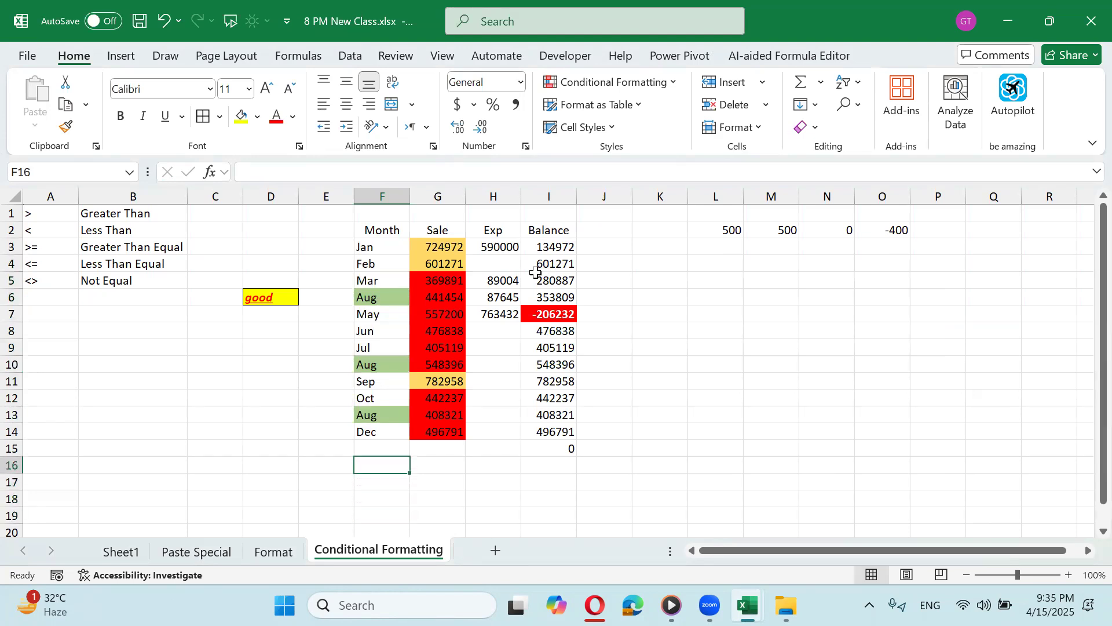
Step: Fill the blank block C16:N30 with a CHOOSE formula using RANDBETWEEN(1,4) to pick randomly among four uppercase first names
key(Left)
key(Left)
key(Left)
key(shift+Right)
key(shift+Right)
key(shift+Right)
key(shift+Right)
key(shift+Right)
key(shift+Right)
key(shift+Right)
key(shift+Right)
key(shift+Right)
key(shift+Right)
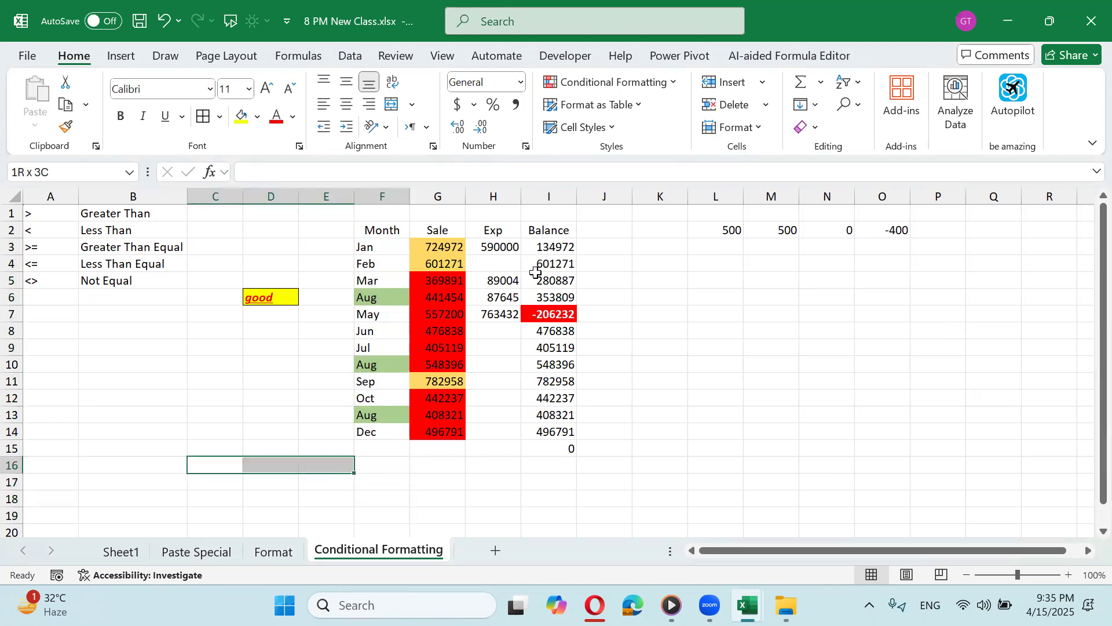
key(shift+Right)
key(shift+Down)
key(shift+Down)
key(shift+Down)
key(shift+Down)
key(shift+Down)
key(shift+Down)
key(shift+Down)
key(shift+Down)
key(shift+Down)
key(shift+Down)
key(shift+Down)
key(shift+Down)
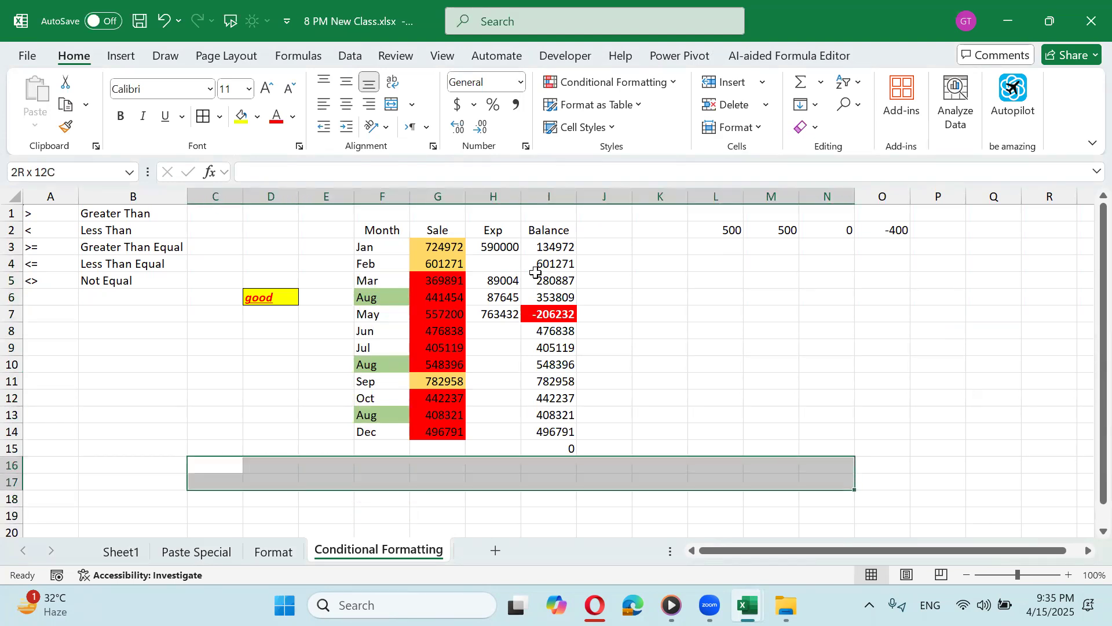
key(shift+Down)
key(shift+Down)
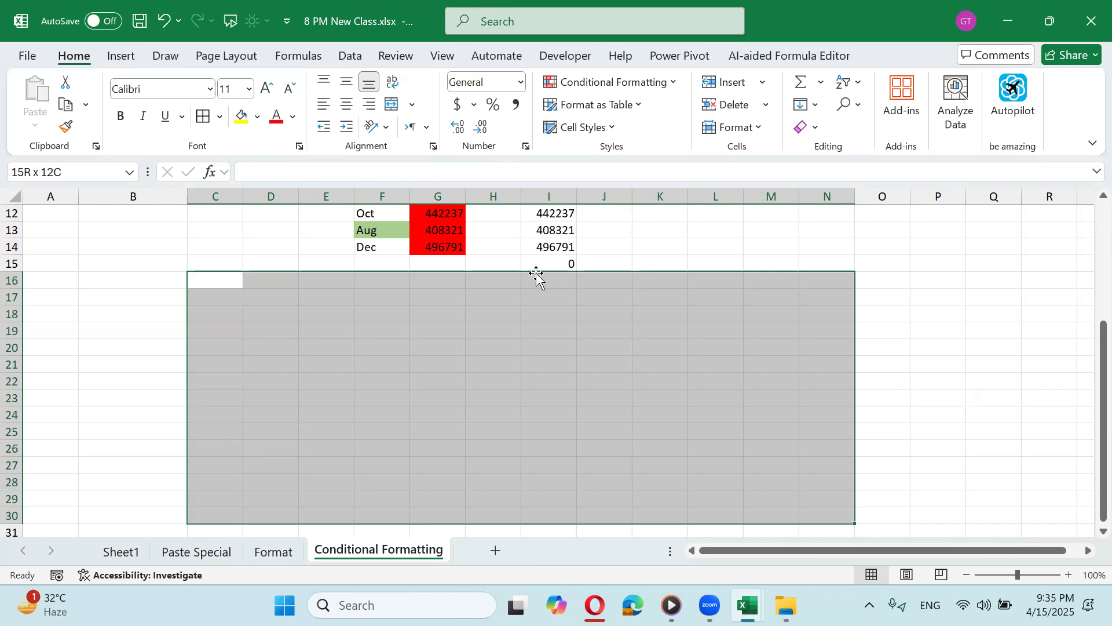
text(=choose)
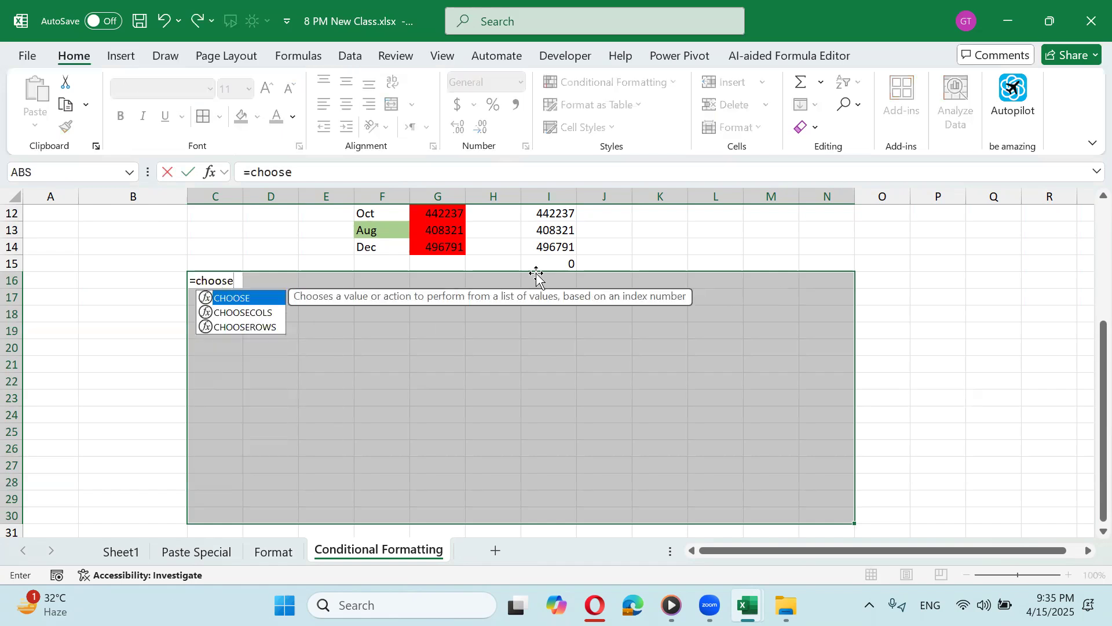
key(Tab)
text(ran)
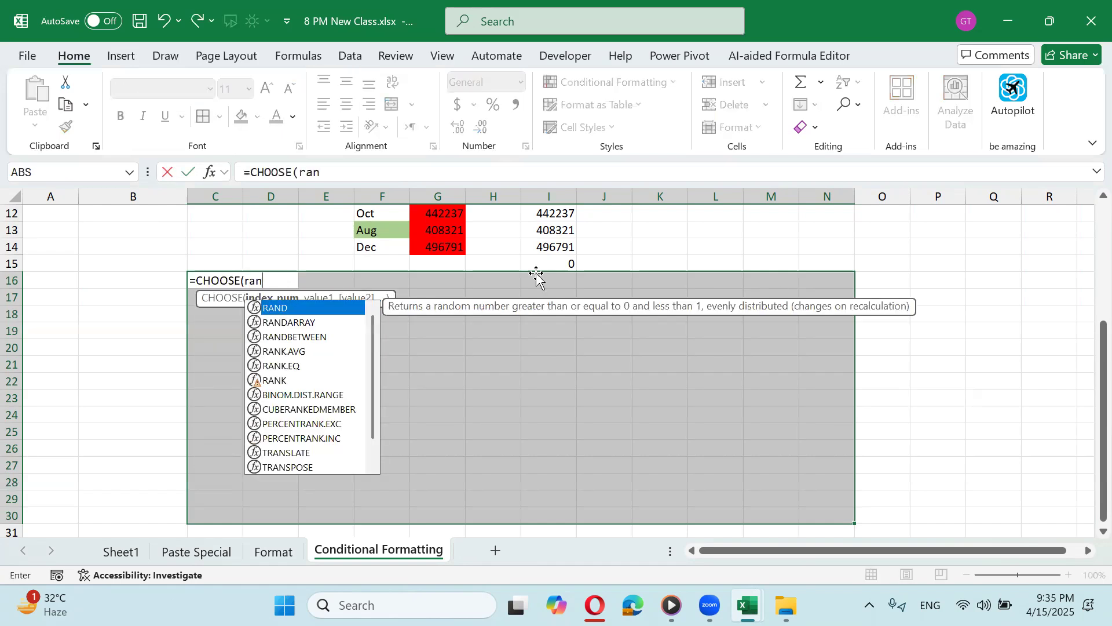
key(Tab)
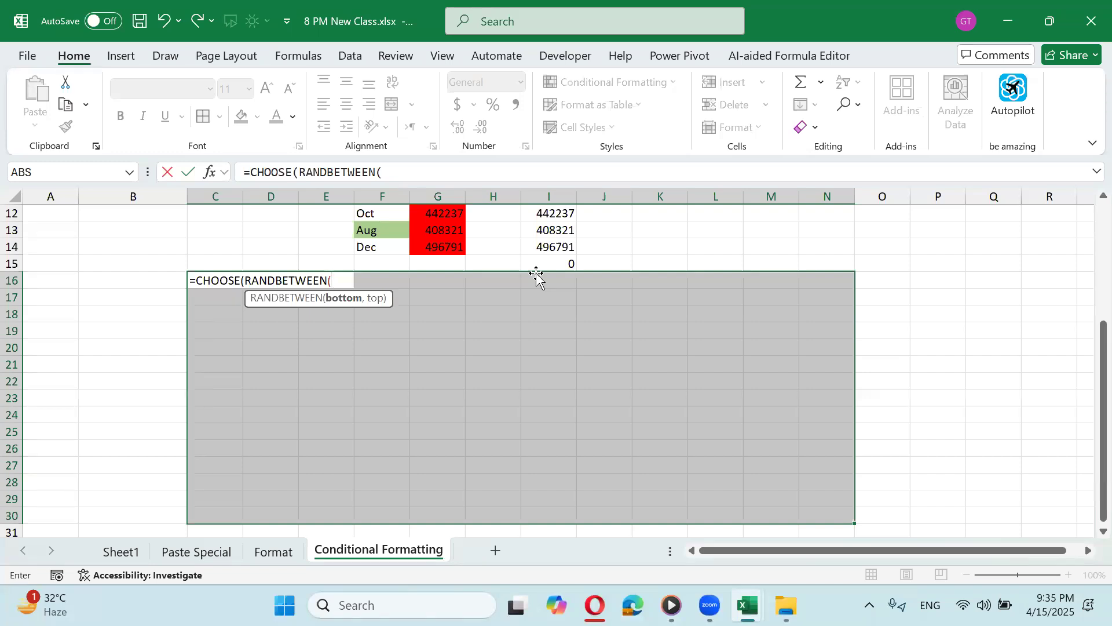
text(1,4),"A)
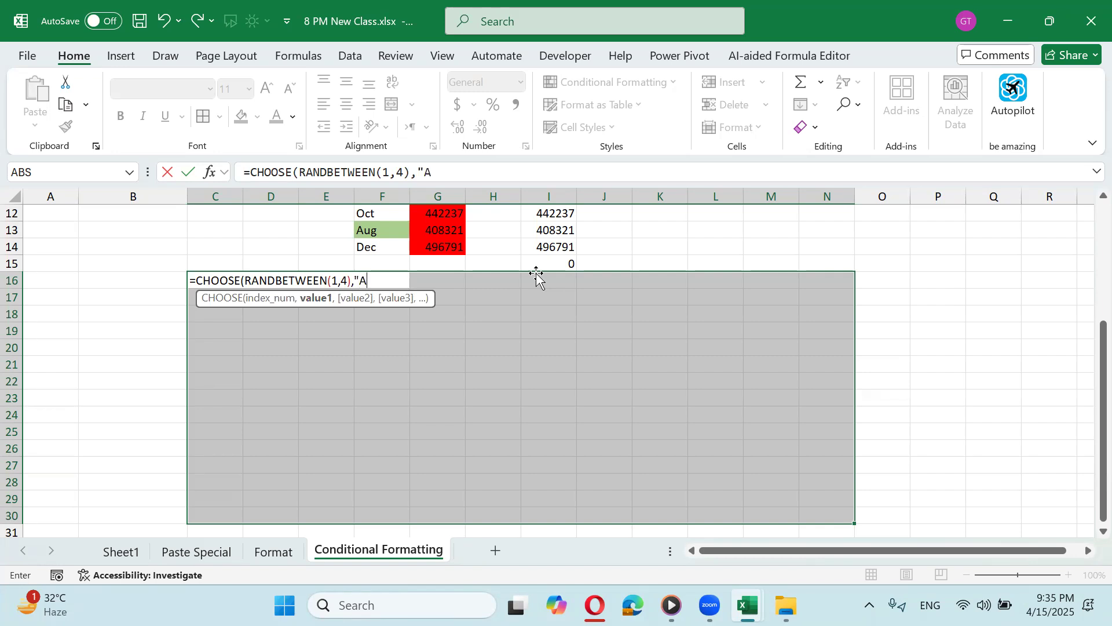
text(LI",")
key(Caps_Lock)
text(AS)
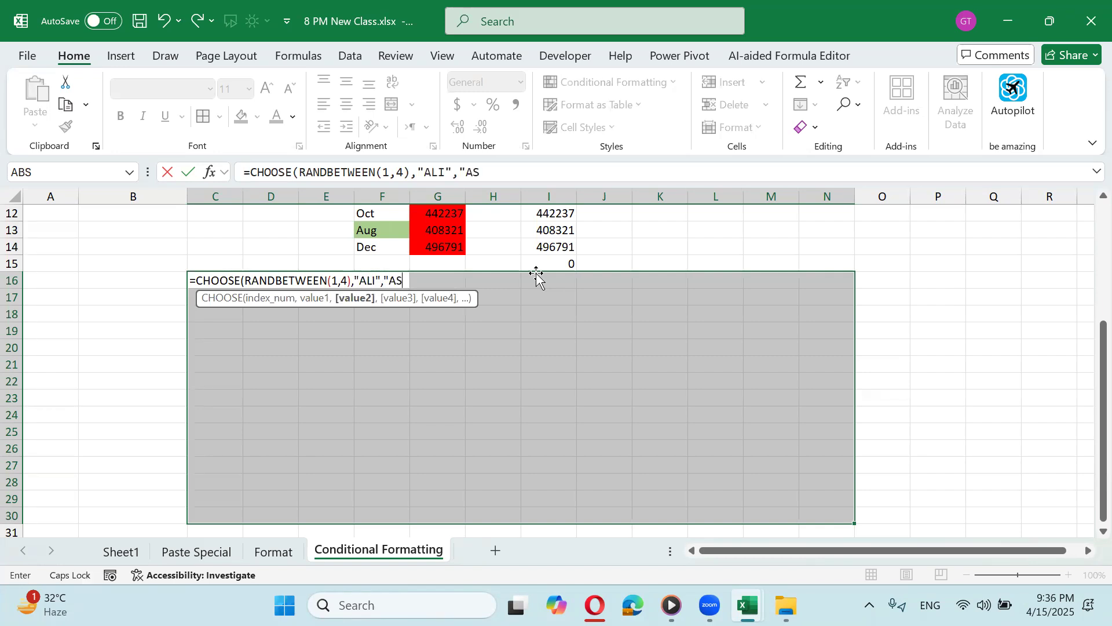
text(GHAR","ASK)
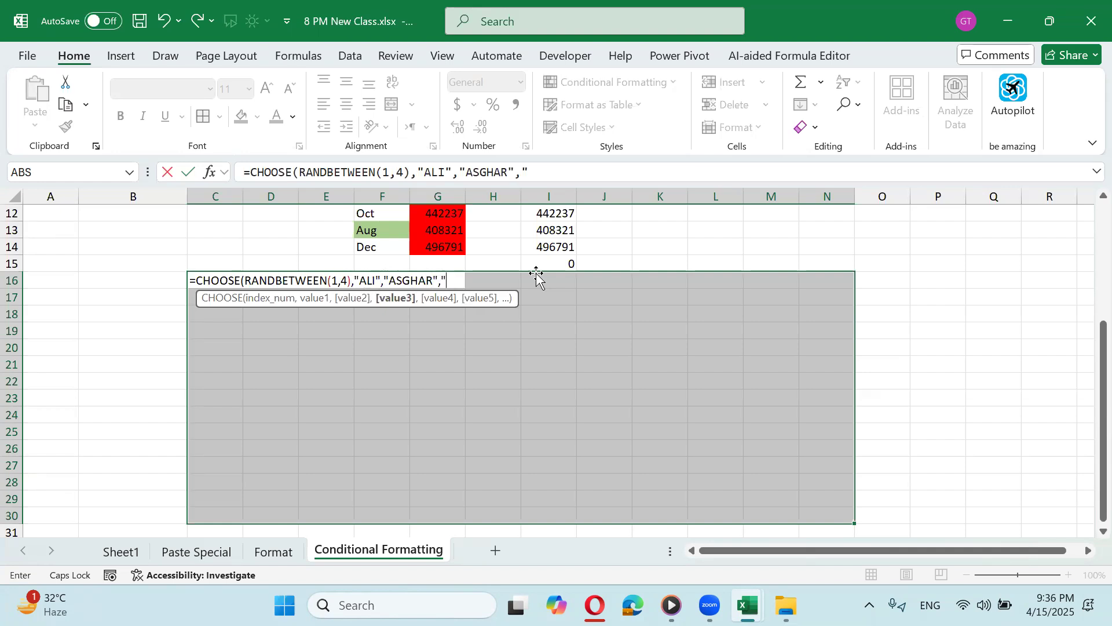
key(BackSpace)
key(BackSpace)
text(KBA)
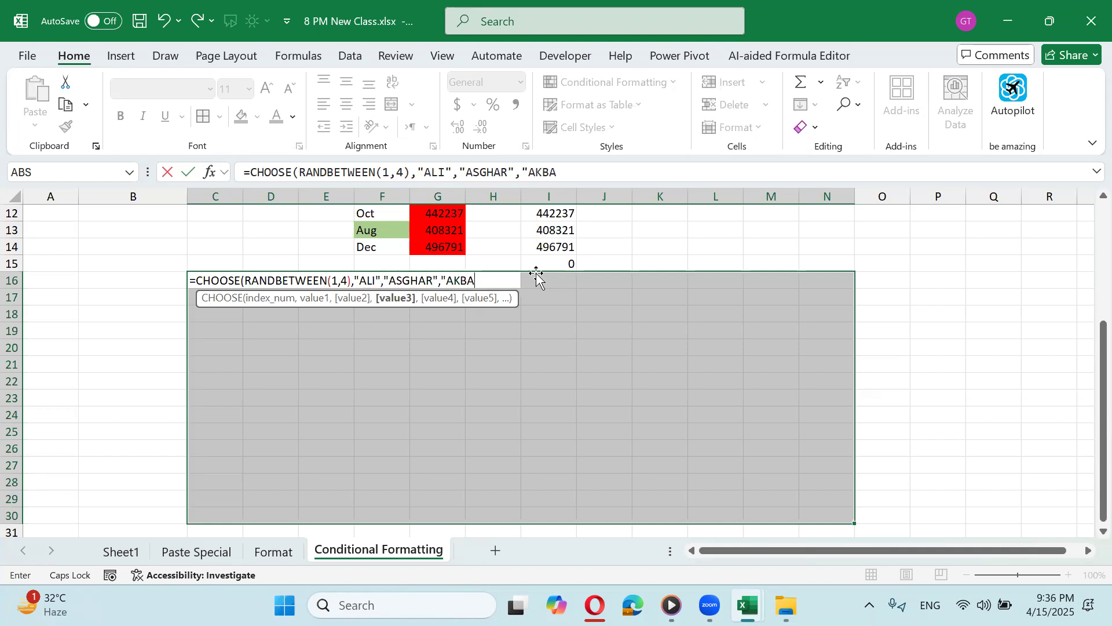
text(R",")
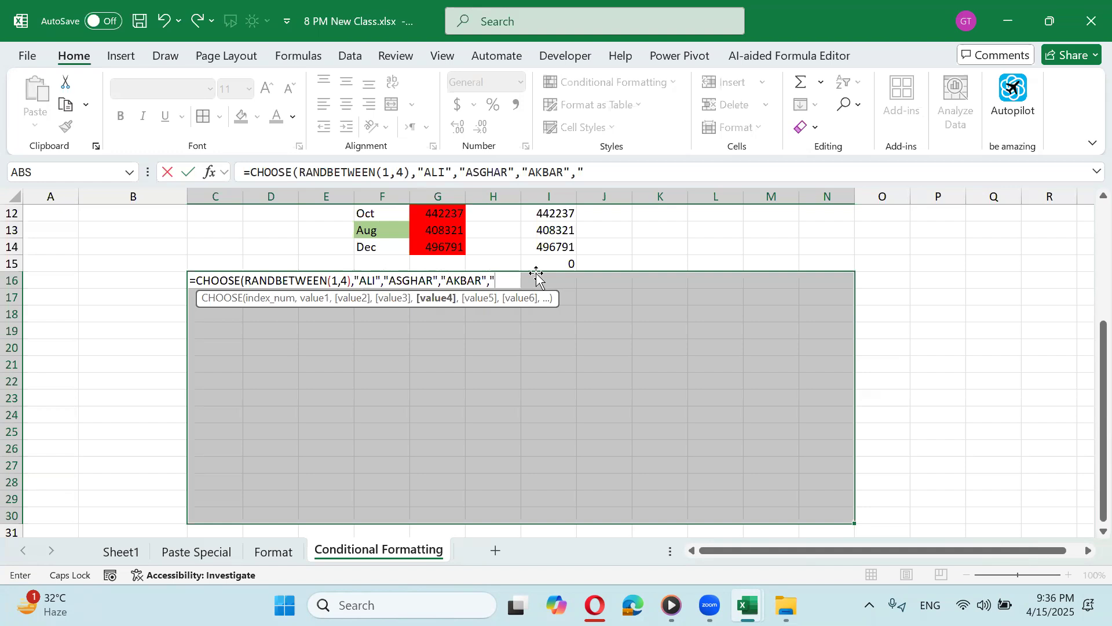
text(AKRAM")
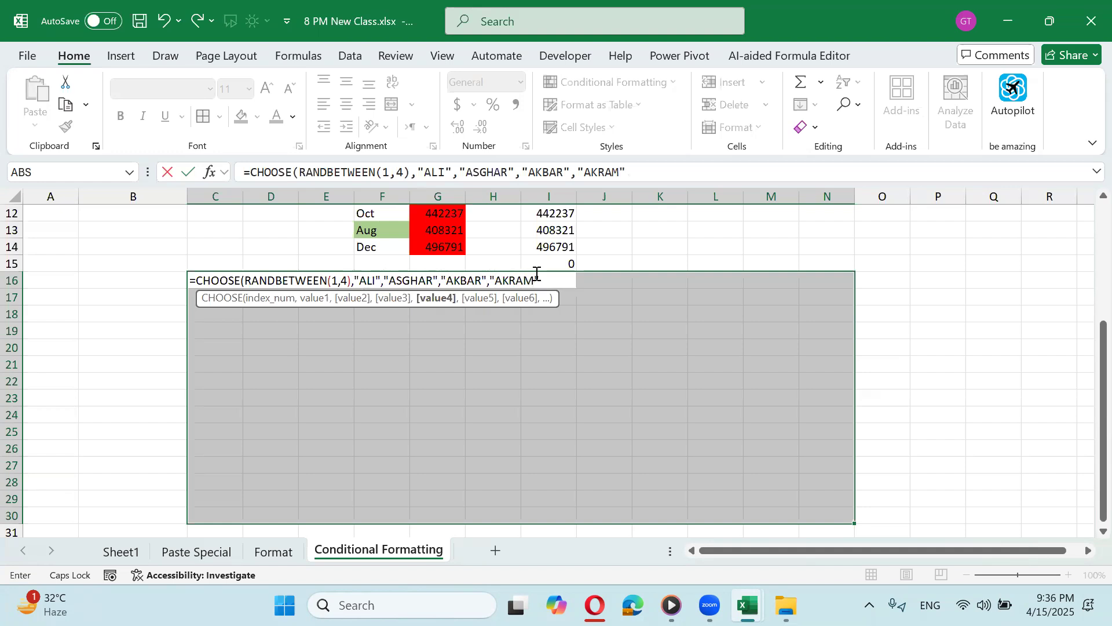
text())
key(ctrl+Return)
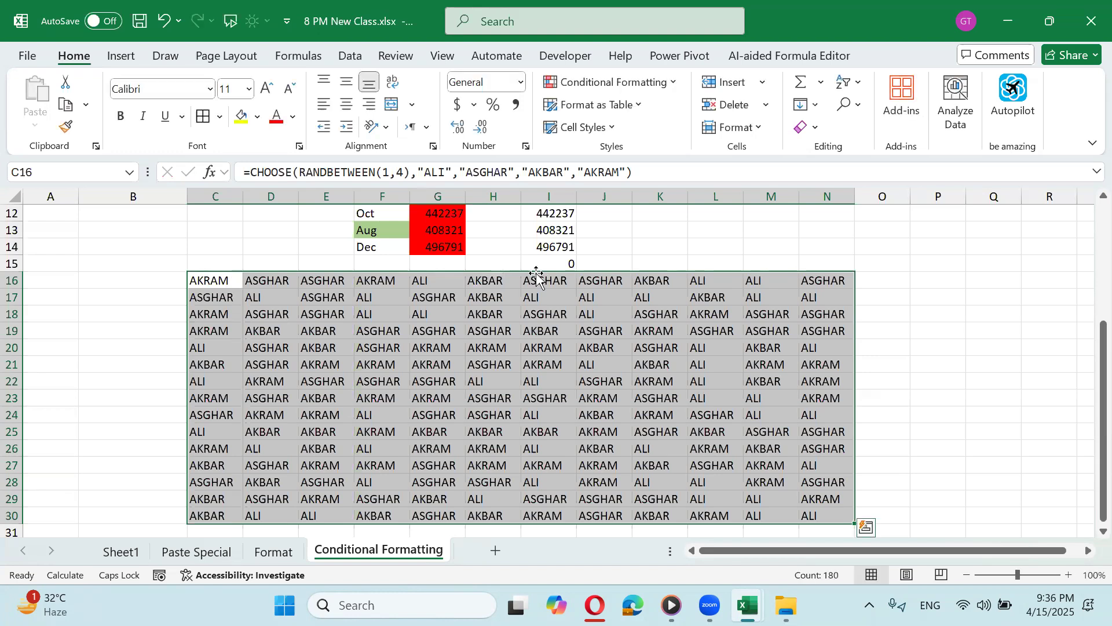
Step: Recalculate the sheet repeatedly and examine how the random names in C16:N30 change
key(F9)
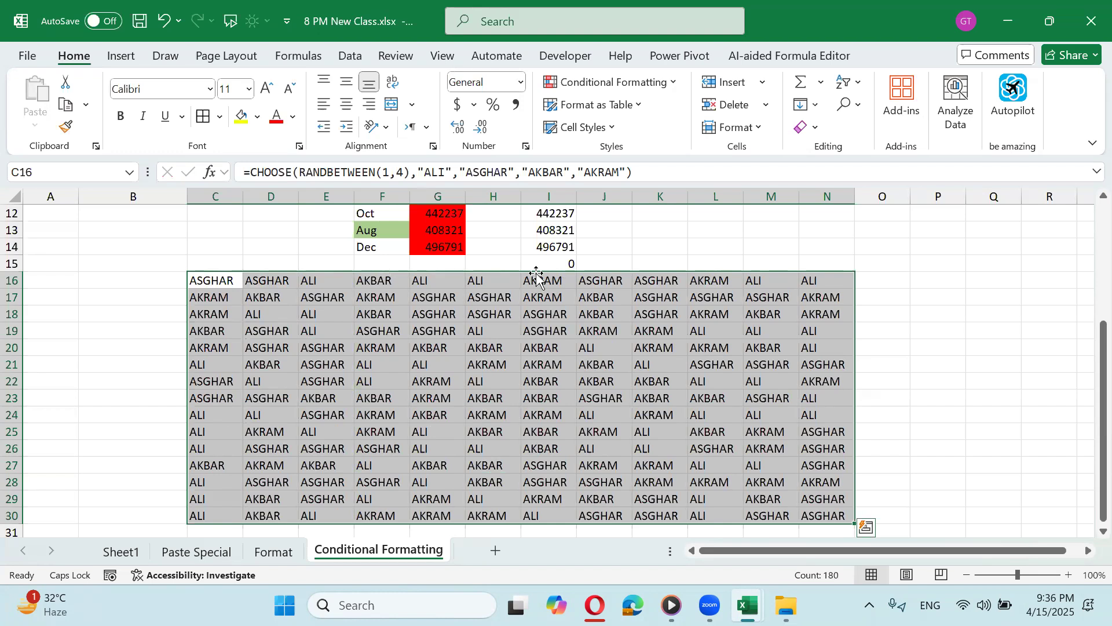
key(F9)
key(F9)
key(F9)
key(F9)
key(F9)
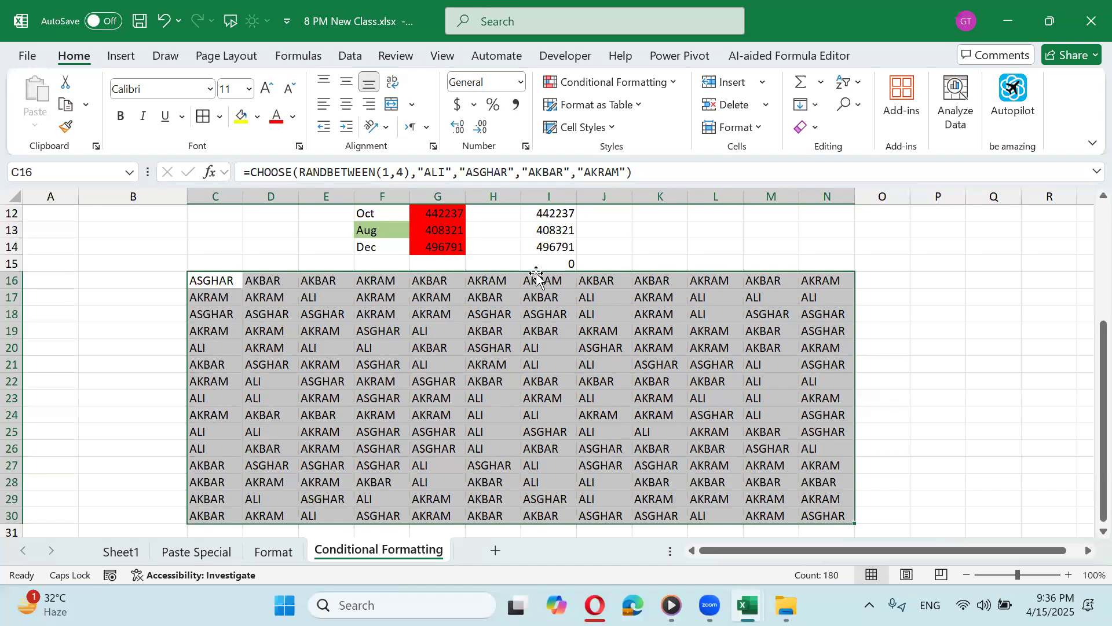
key(F9)
key(F9)
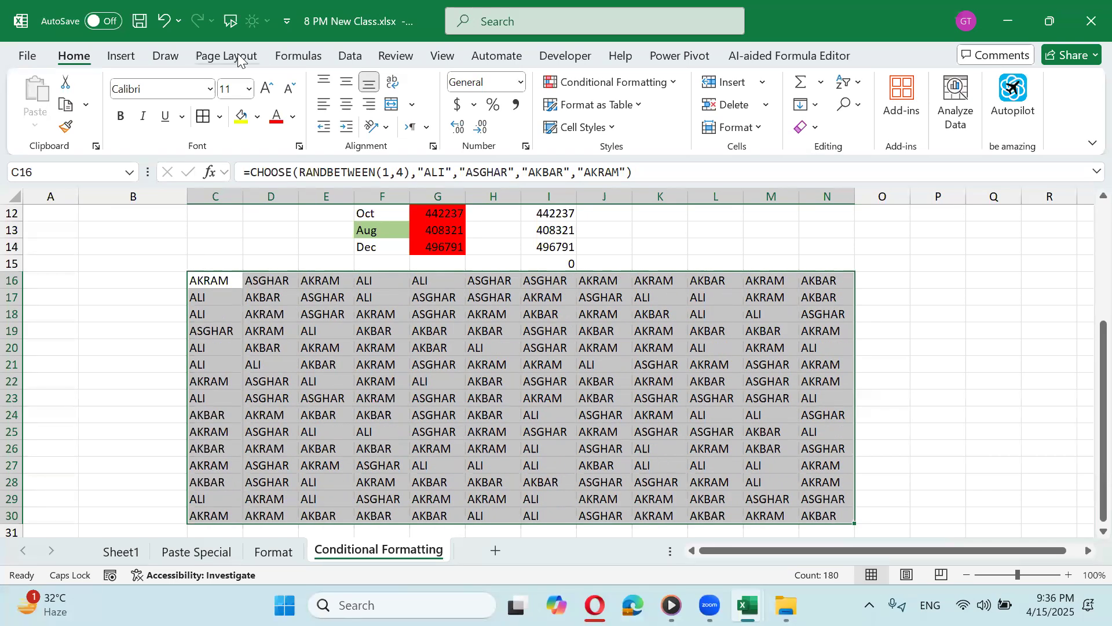
Step: Add a text-contains rule to C16:N30 that shows the first name in the CHOOSE list in bold, using a custom format
click(658, 84)
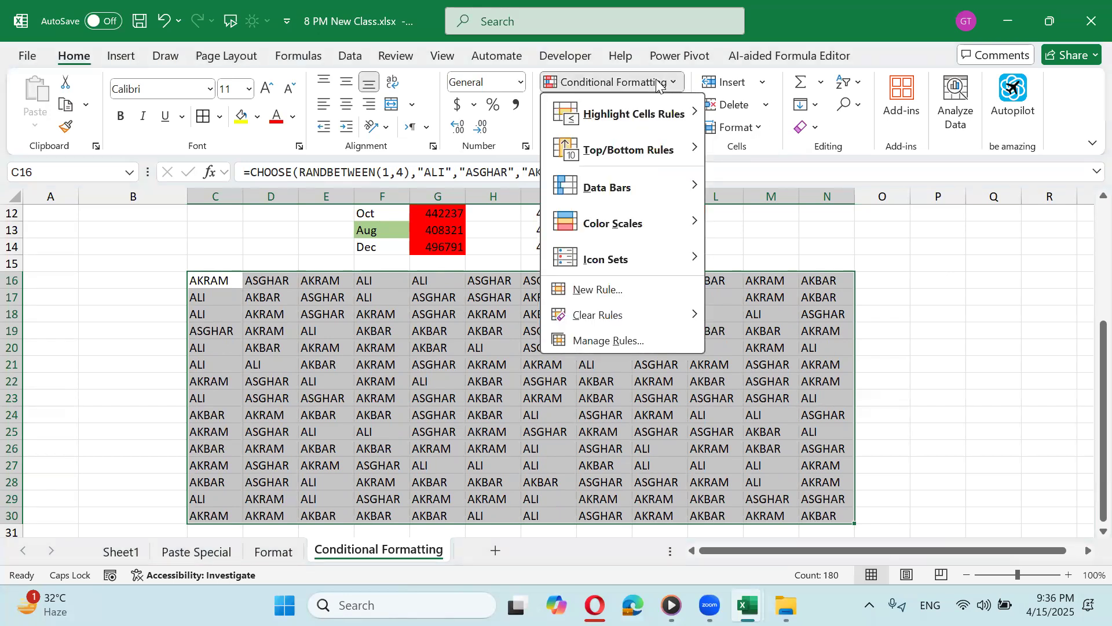
mouse_move(672, 113)
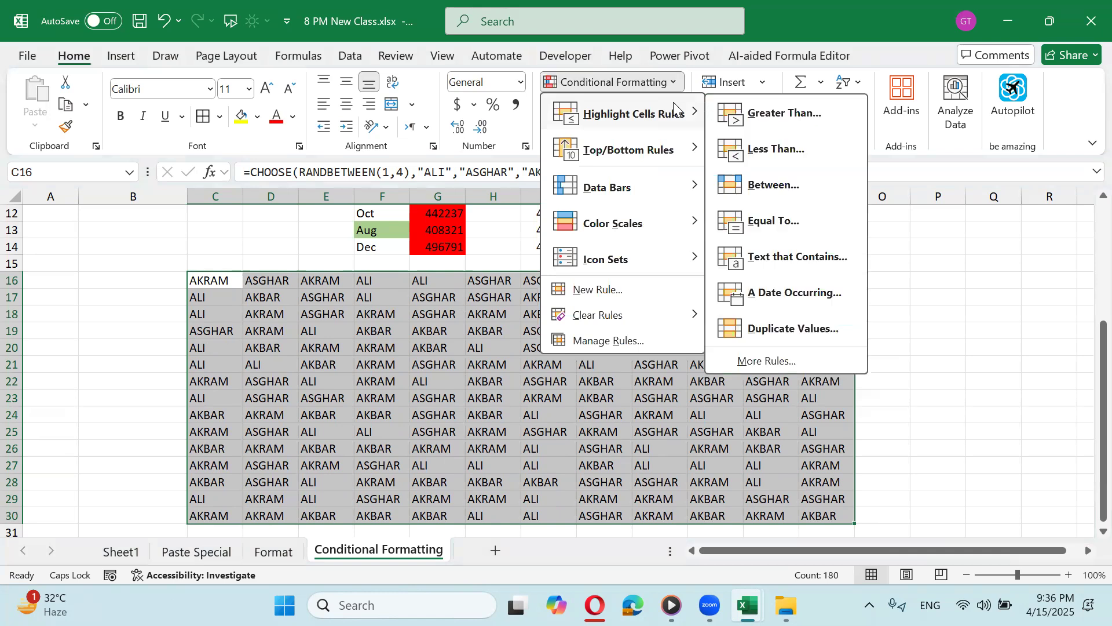
click(800, 268)
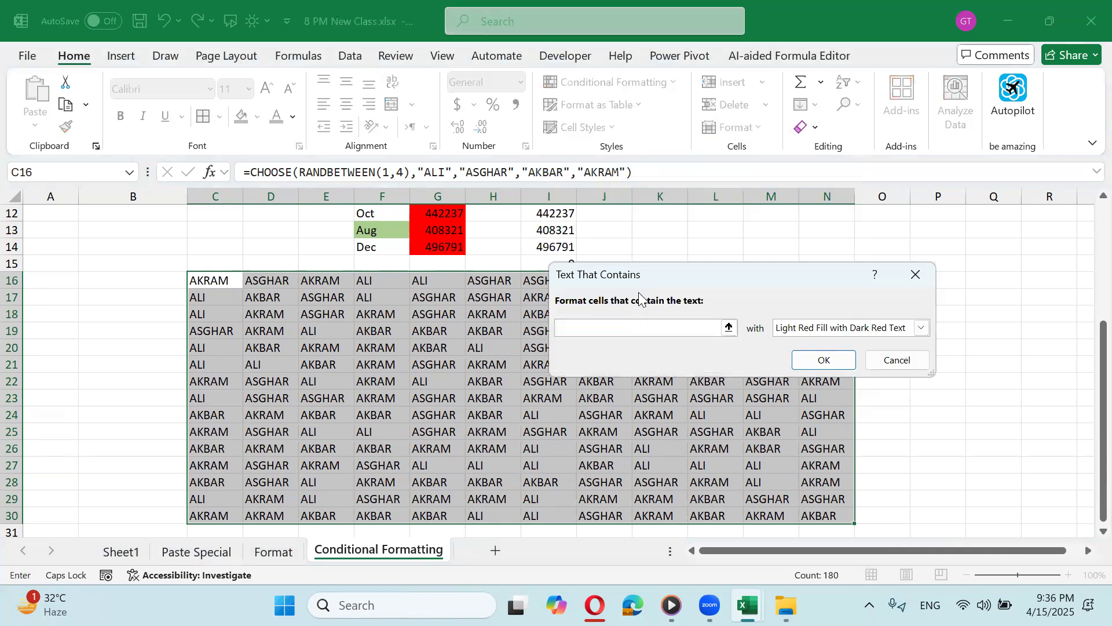
text(ali)
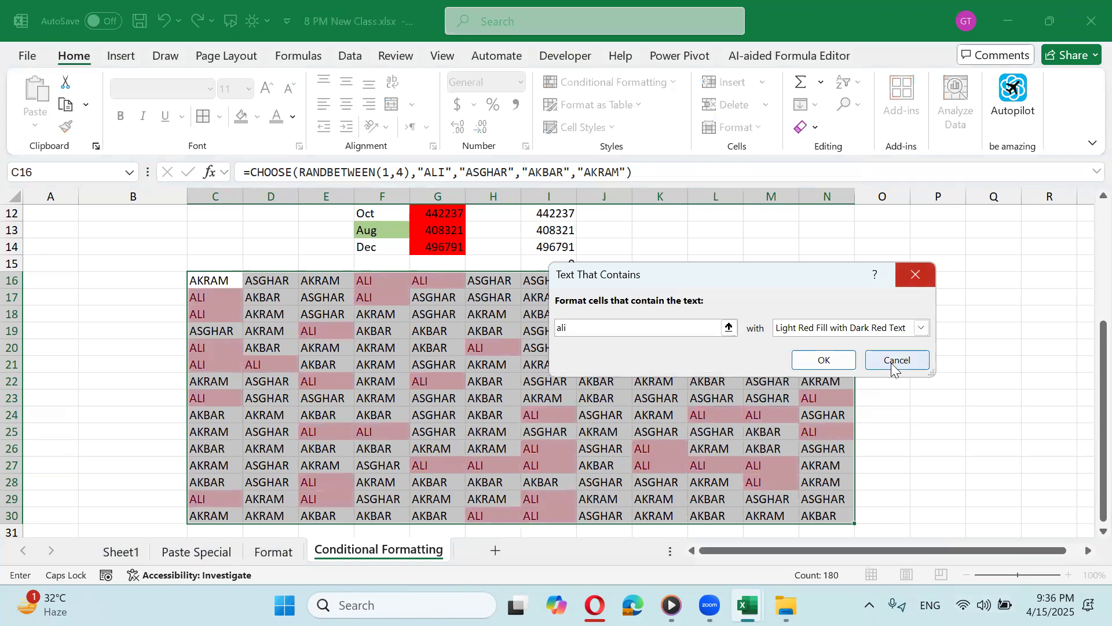
click(885, 333)
click(844, 410)
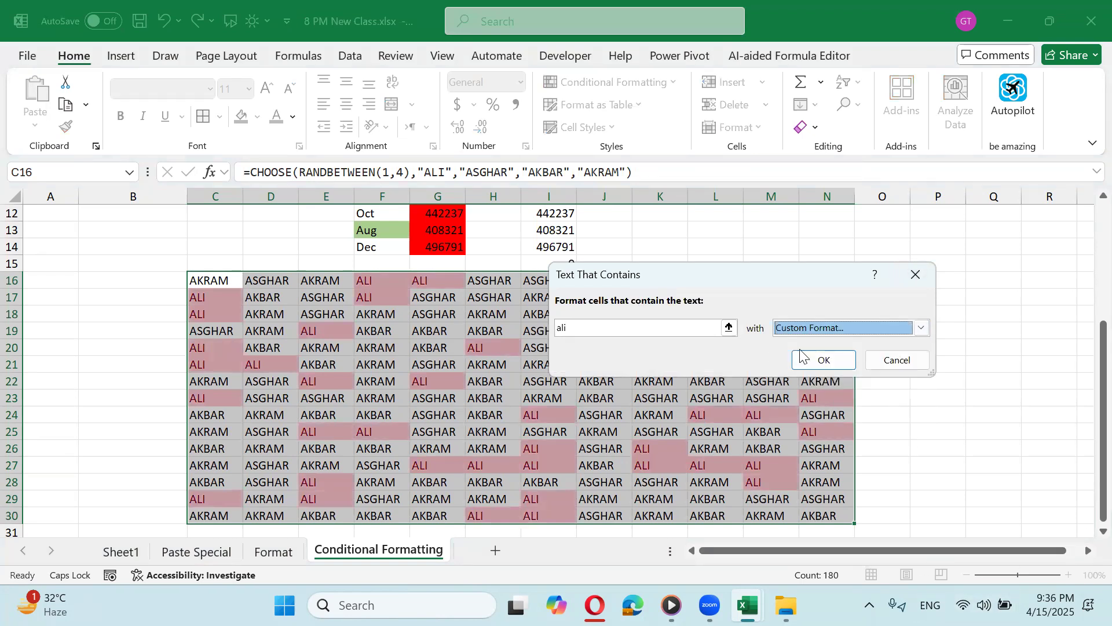
click(615, 96)
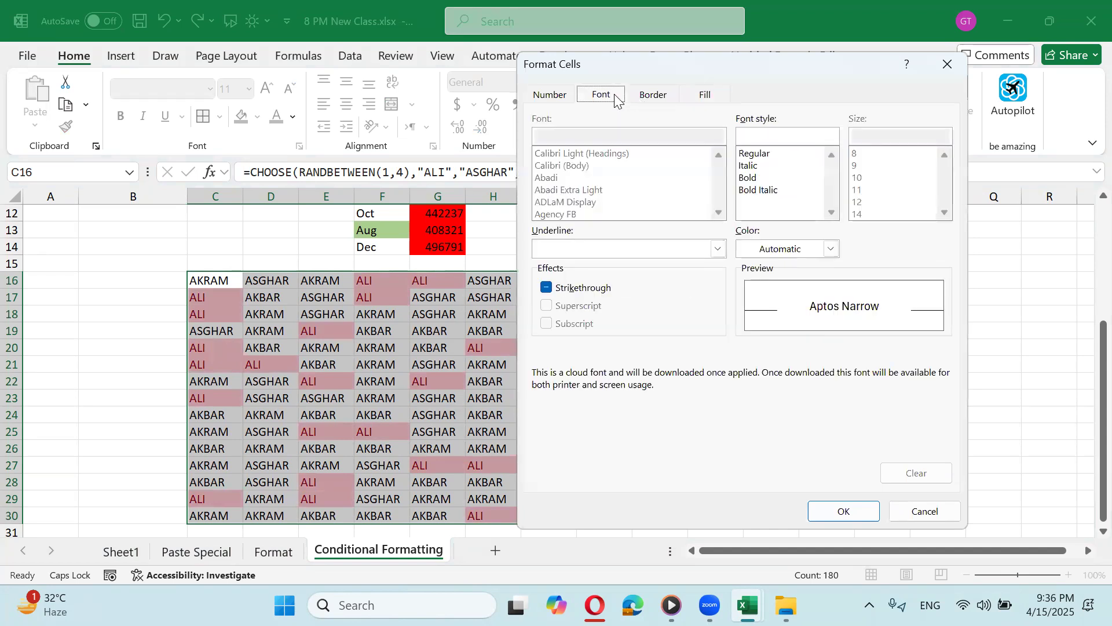
click(748, 178)
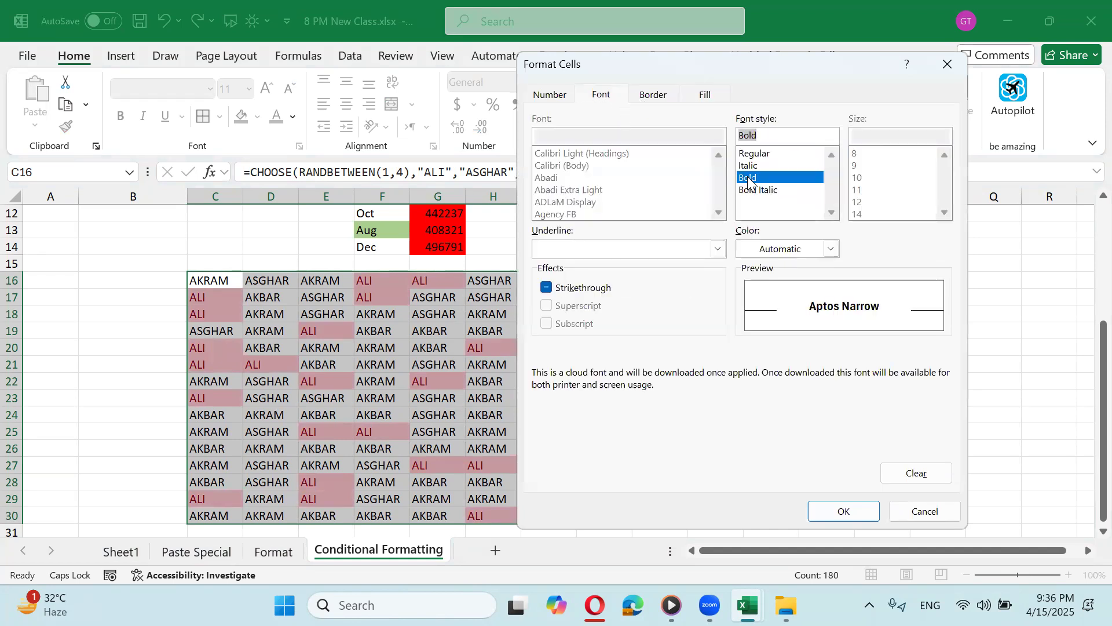
click(706, 95)
click(869, 511)
click(824, 359)
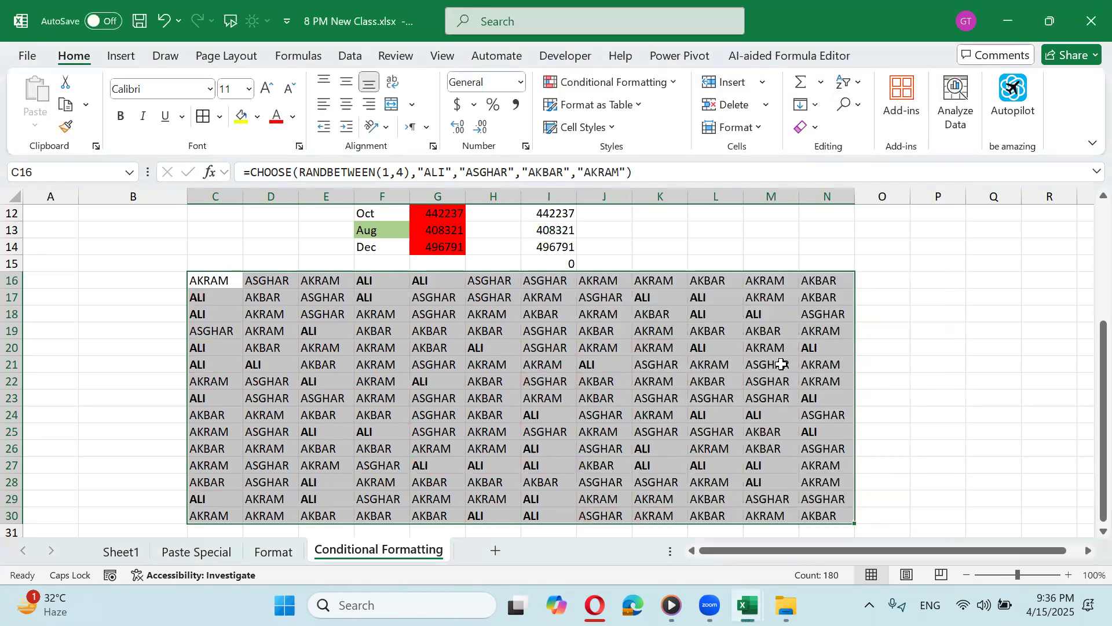
click(492, 346)
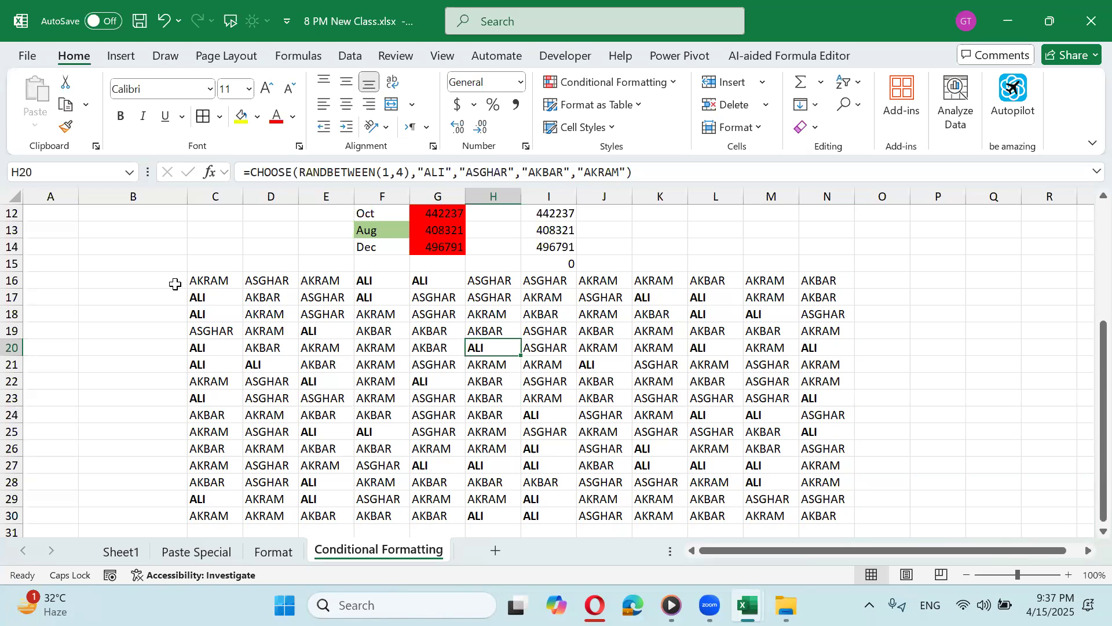
Step: Start a second text-contains rule on C16:N30 for the second name in the CHOOSE list, with a custom format
drag(210, 279, 818, 515)
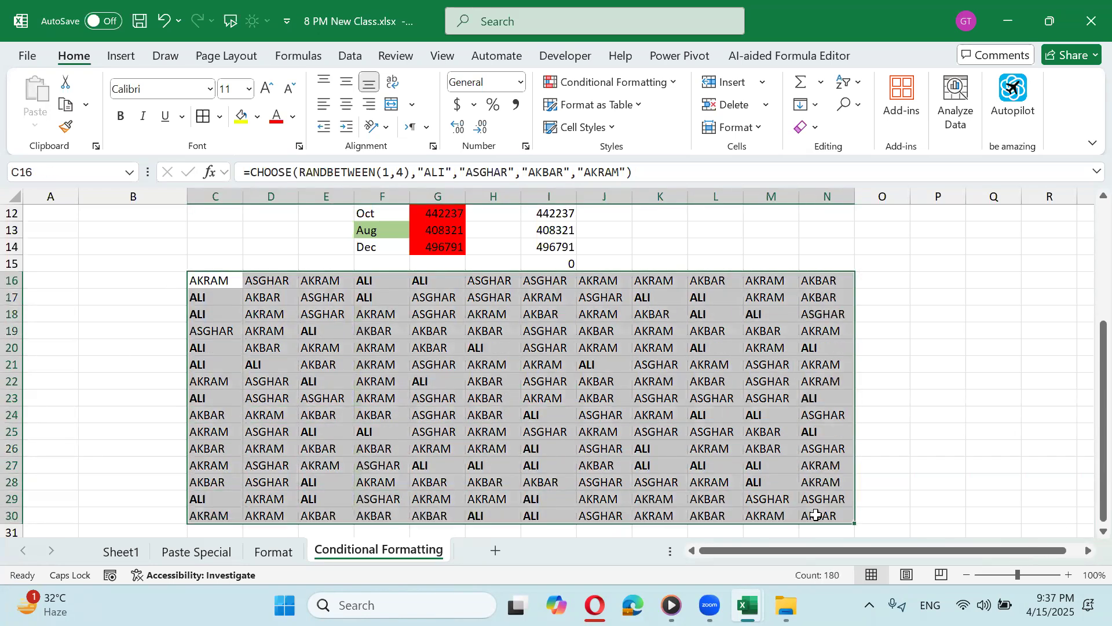
click(664, 88)
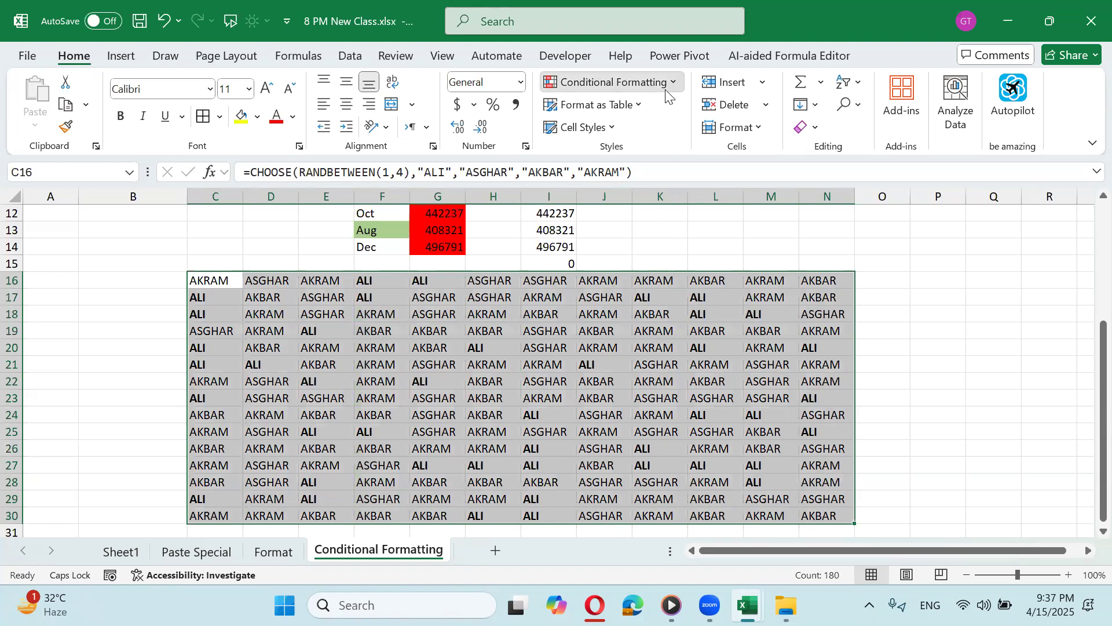
mouse_move(671, 114)
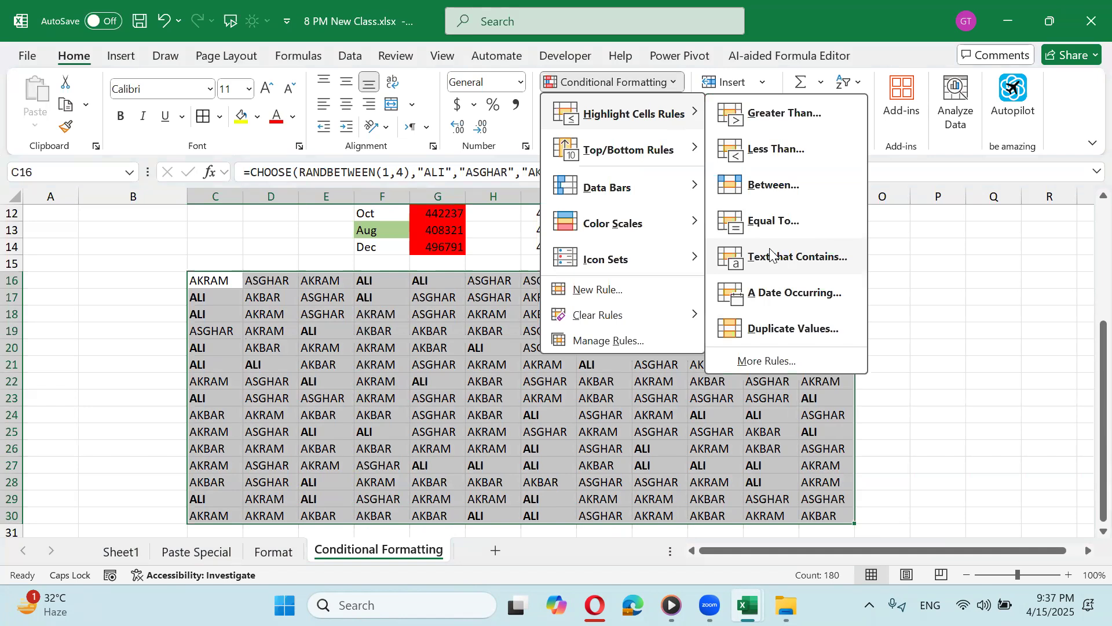
key(Escape)
key(Escape)
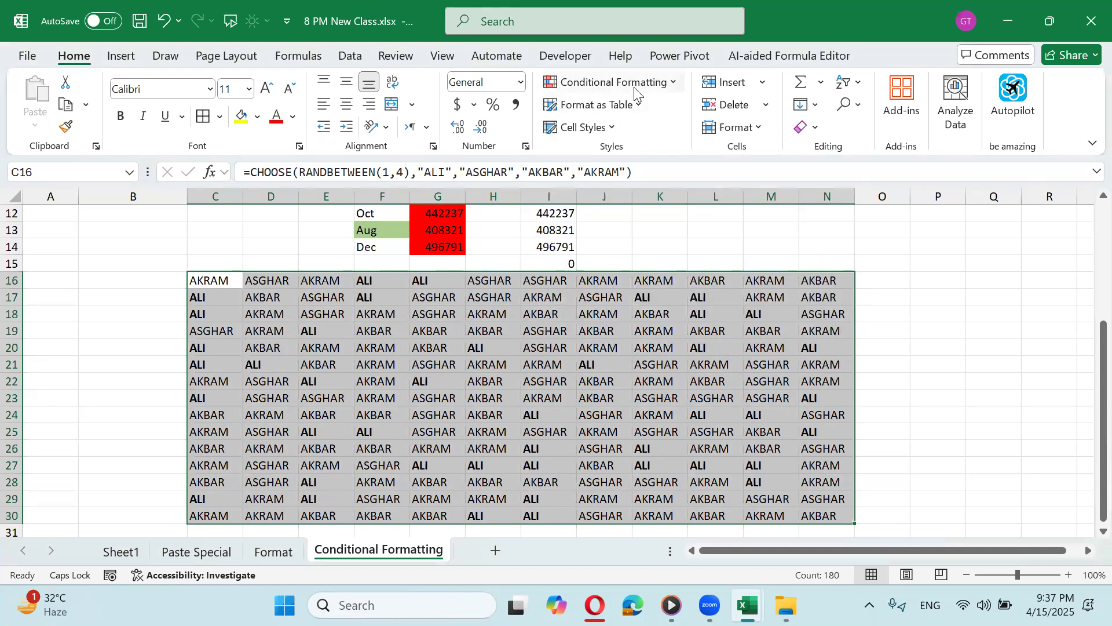
click(605, 83)
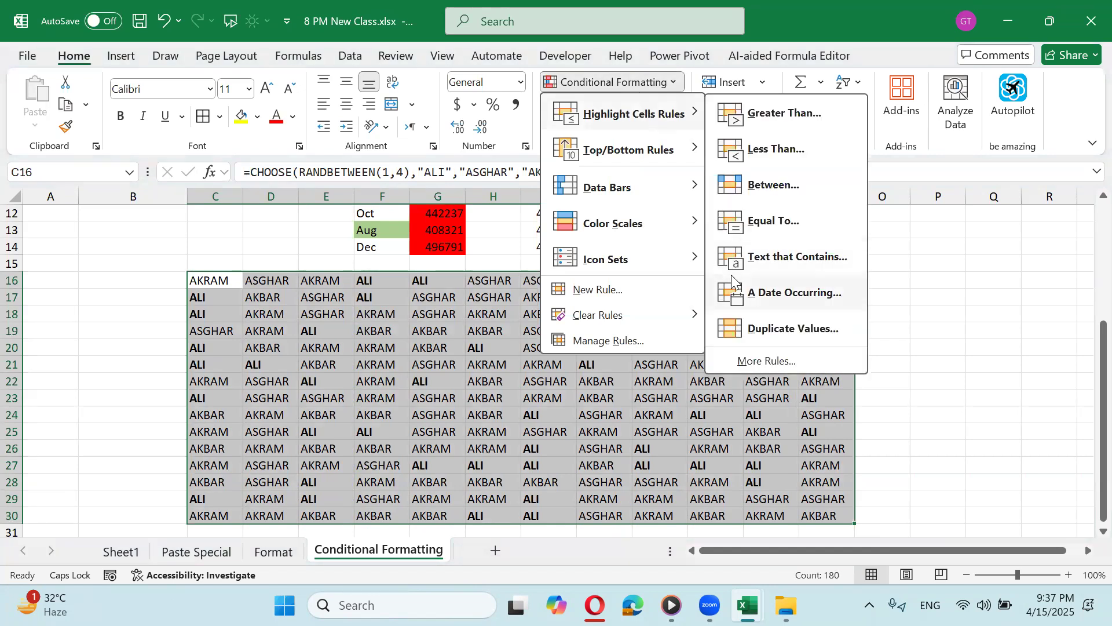
click(793, 256)
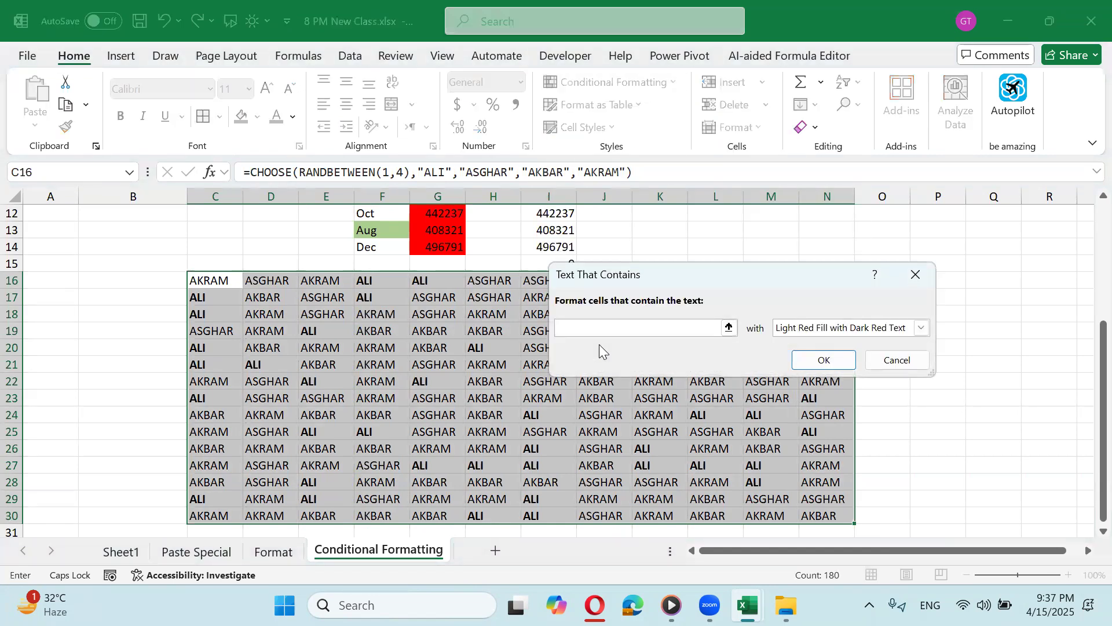
text(ASGHAR)
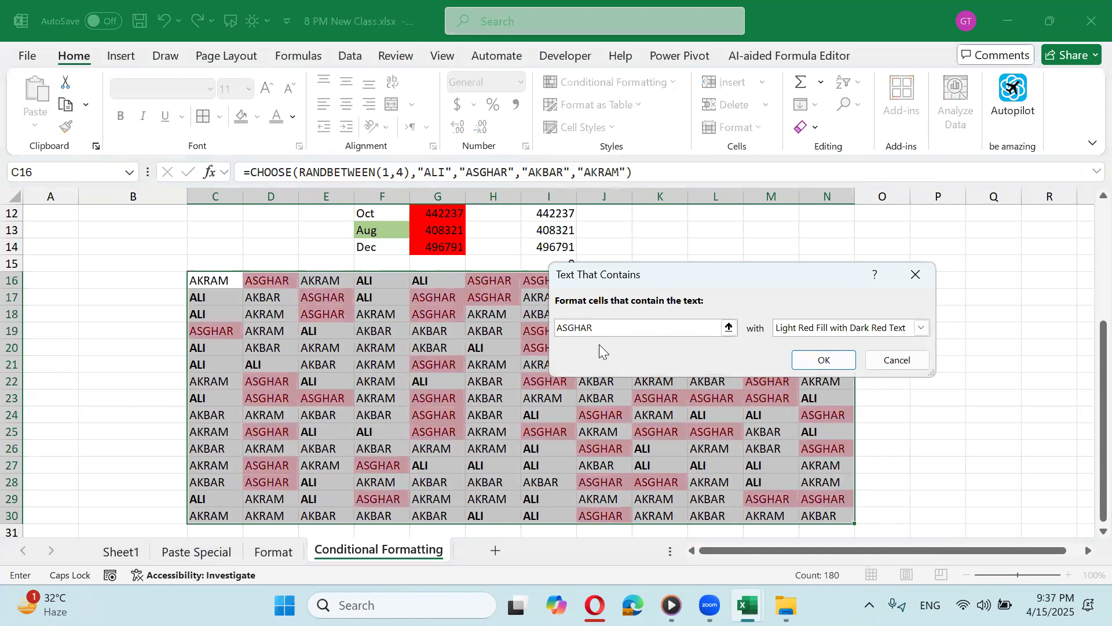
click(927, 327)
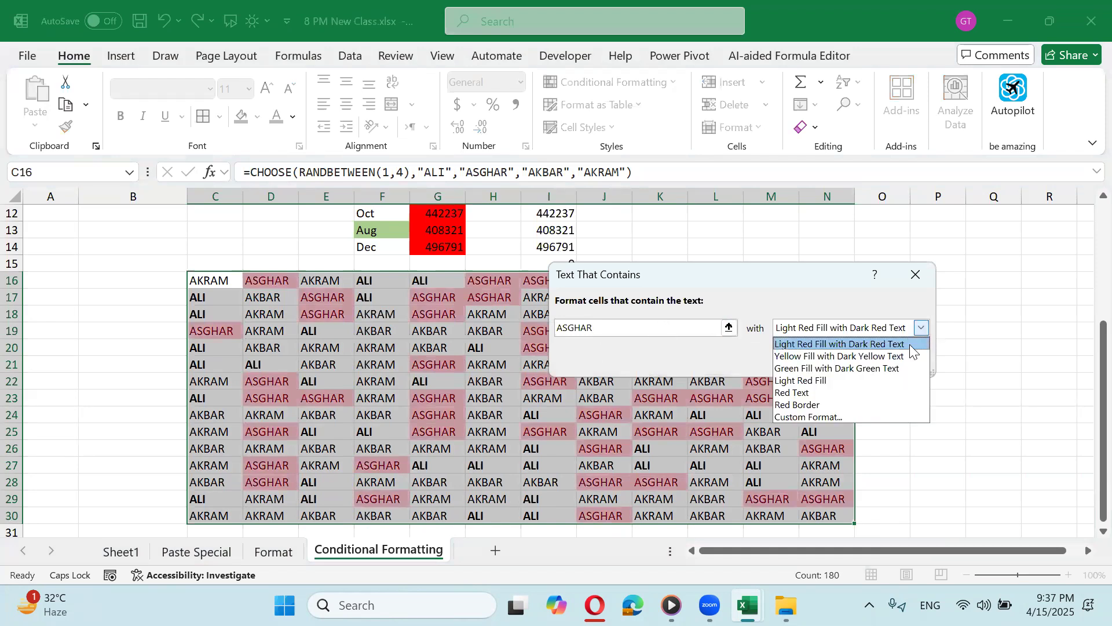
click(822, 418)
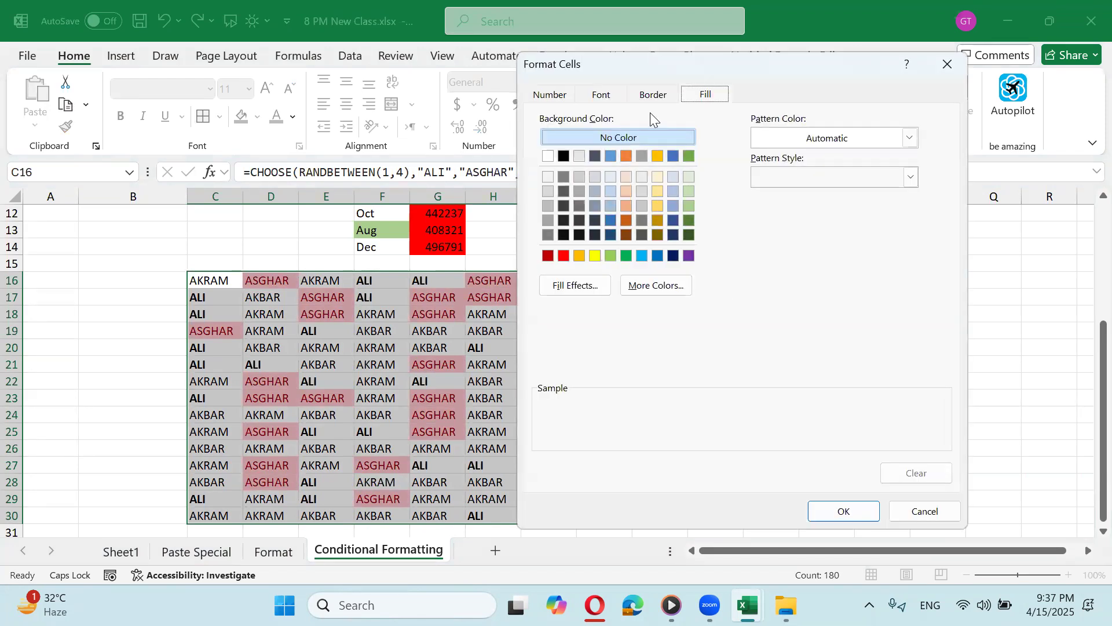
Step: Set the rule's custom format to bold italic yellow text on a red fill and apply it
click(618, 95)
click(749, 178)
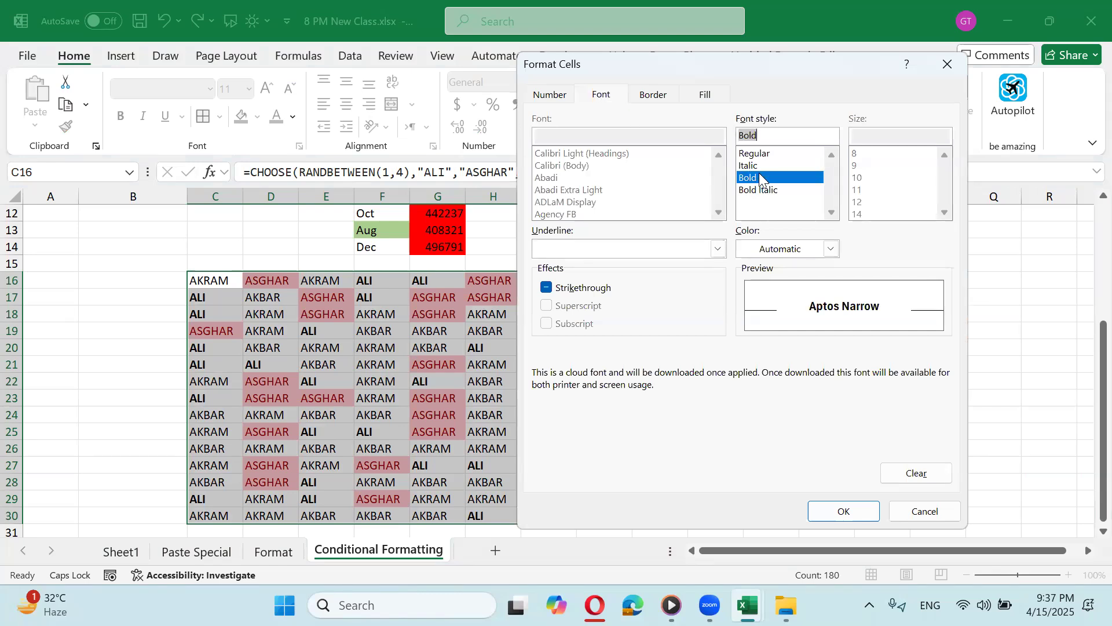
click(771, 194)
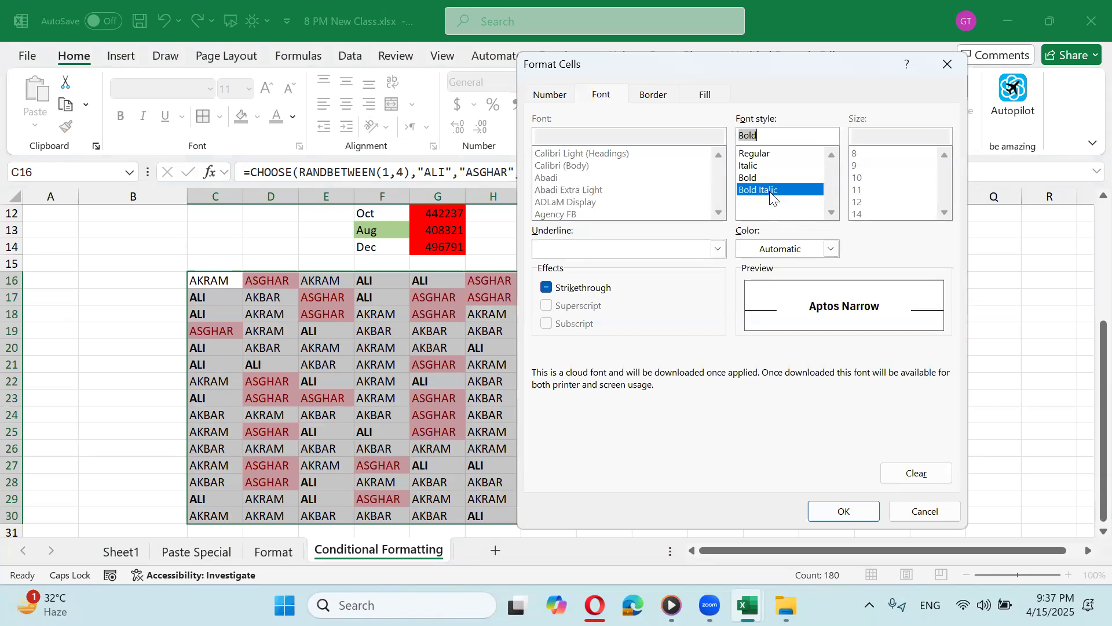
click(831, 249)
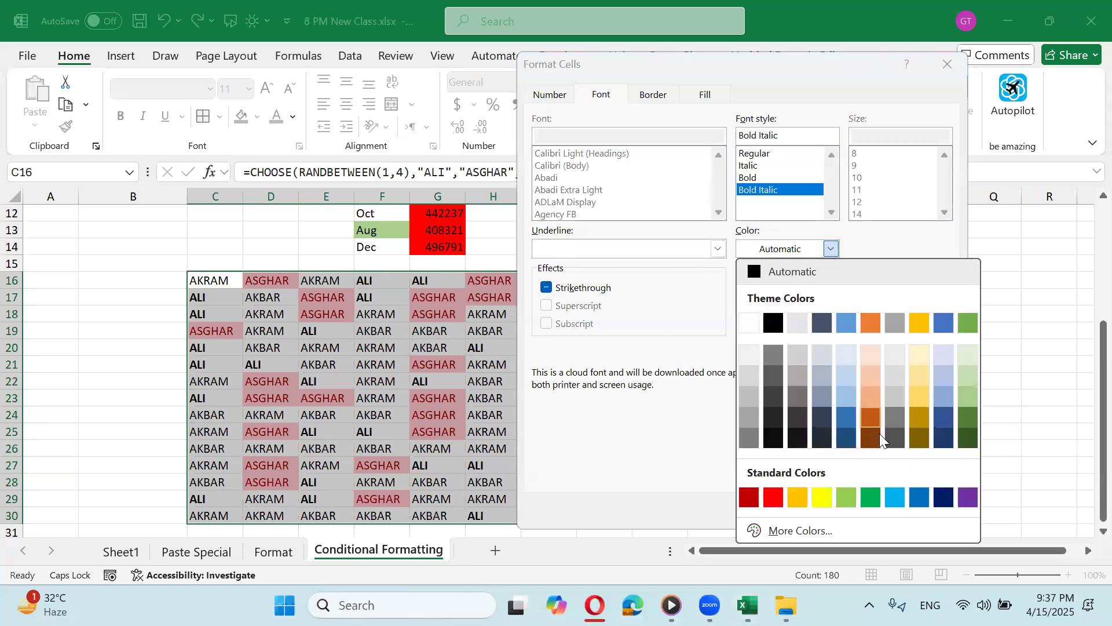
click(821, 497)
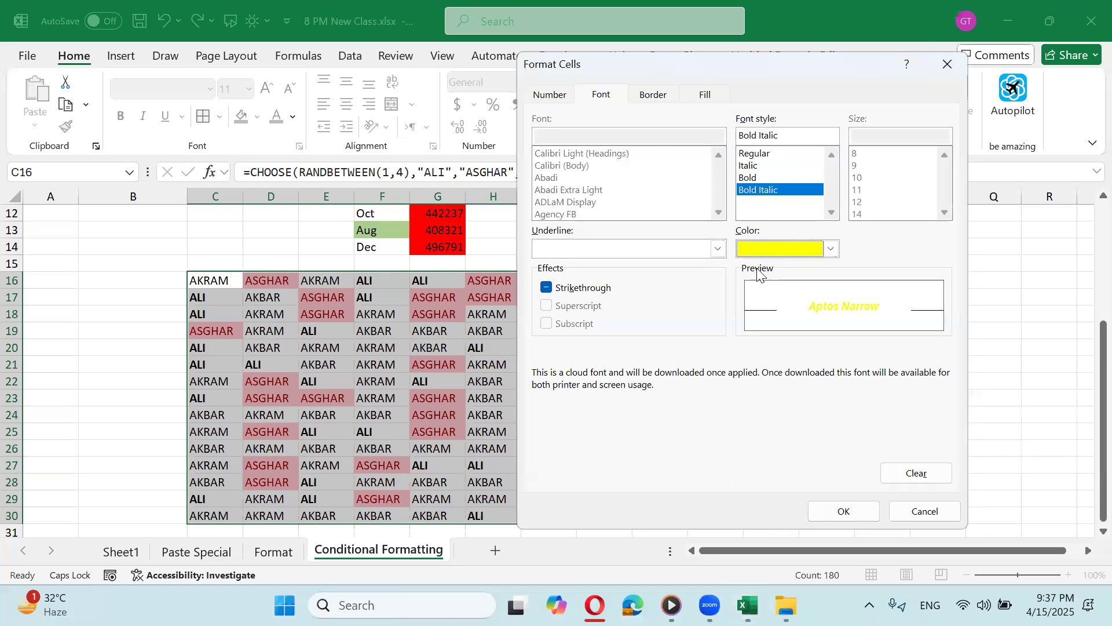
click(707, 95)
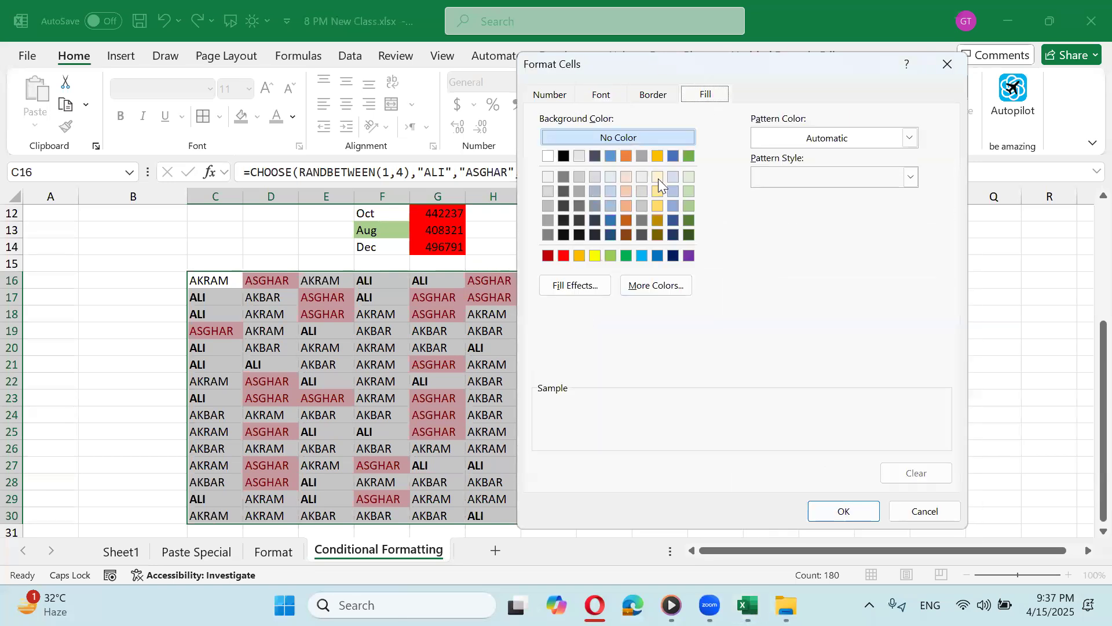
click(564, 256)
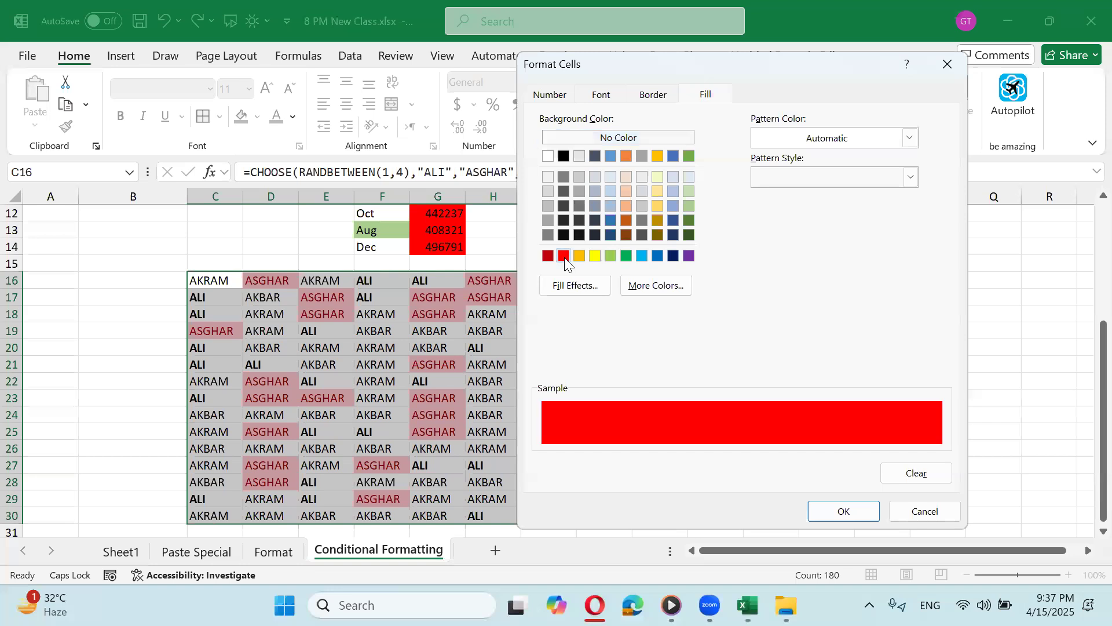
click(834, 511)
click(819, 364)
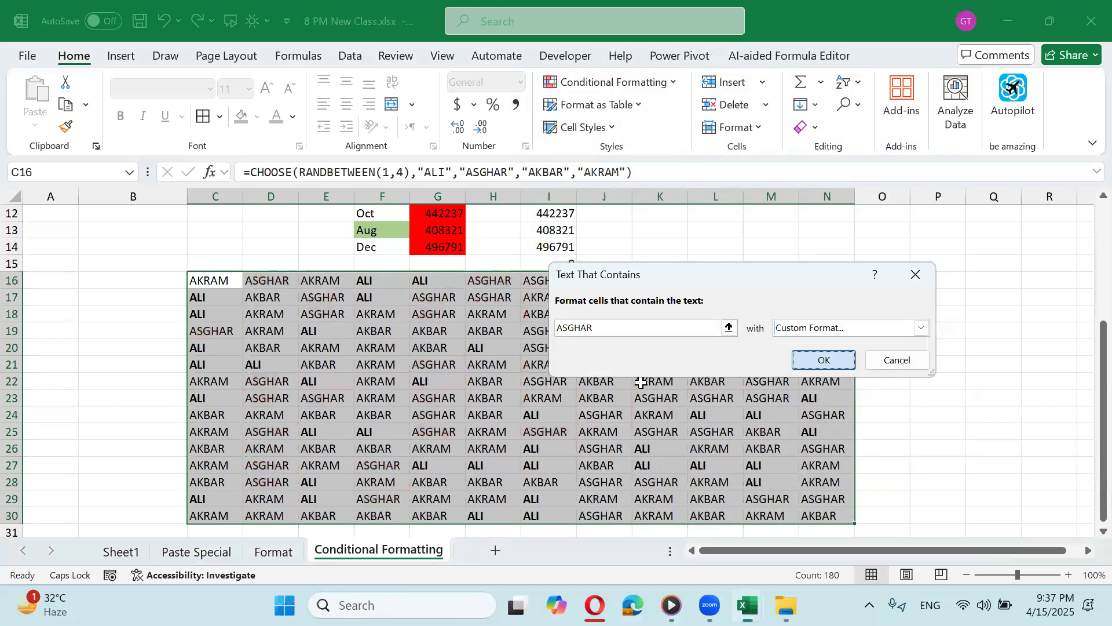
click(614, 382)
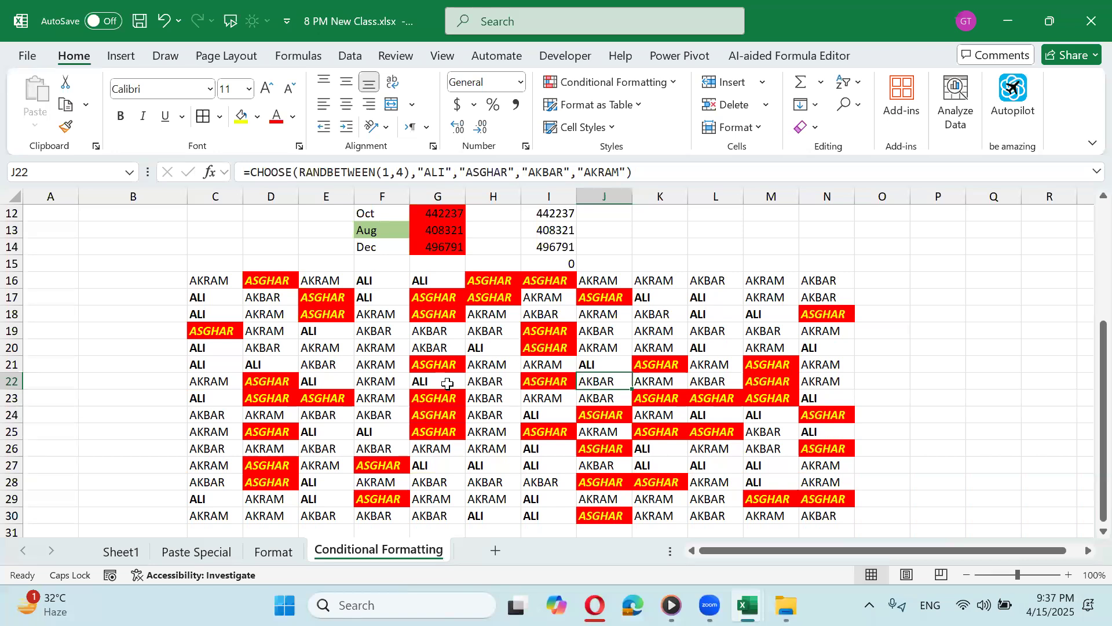
Step: Recalculate the sheet repeatedly and examine how the two text rules follow the changing names in C16:N30
key(F9)
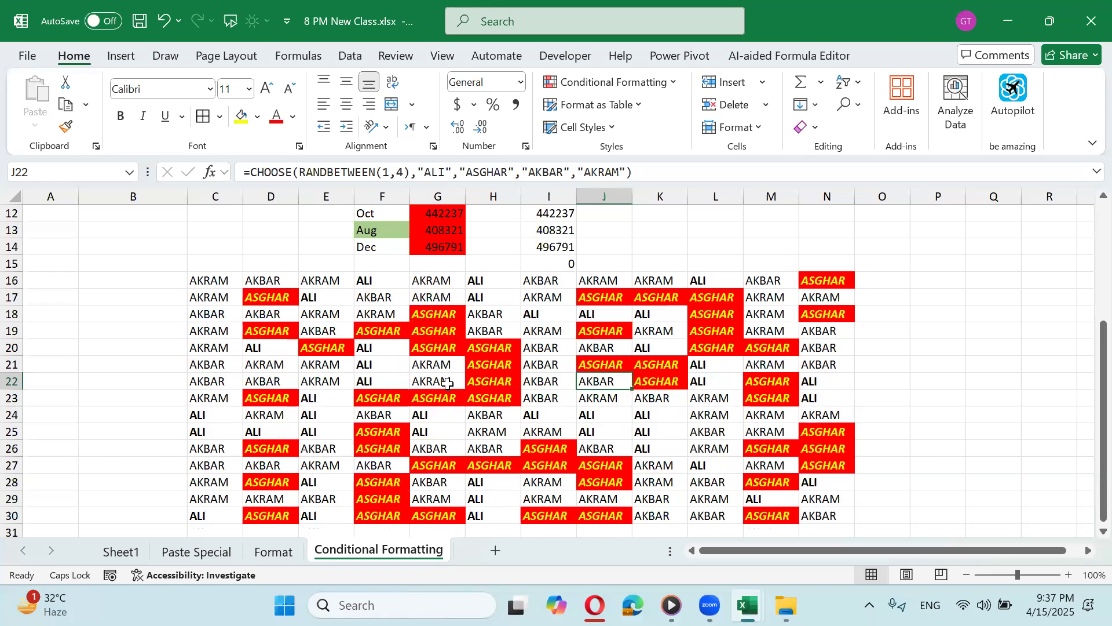
key(F9)
key(F9)
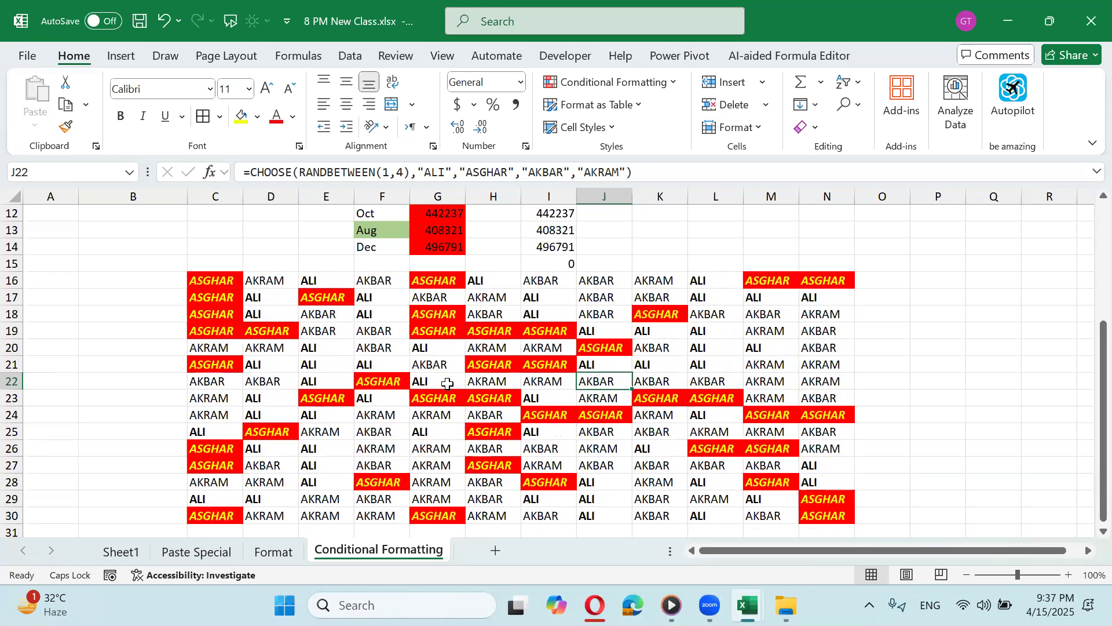
key(F9)
key(F9)
key(F9)
key(F9)
key(F9)
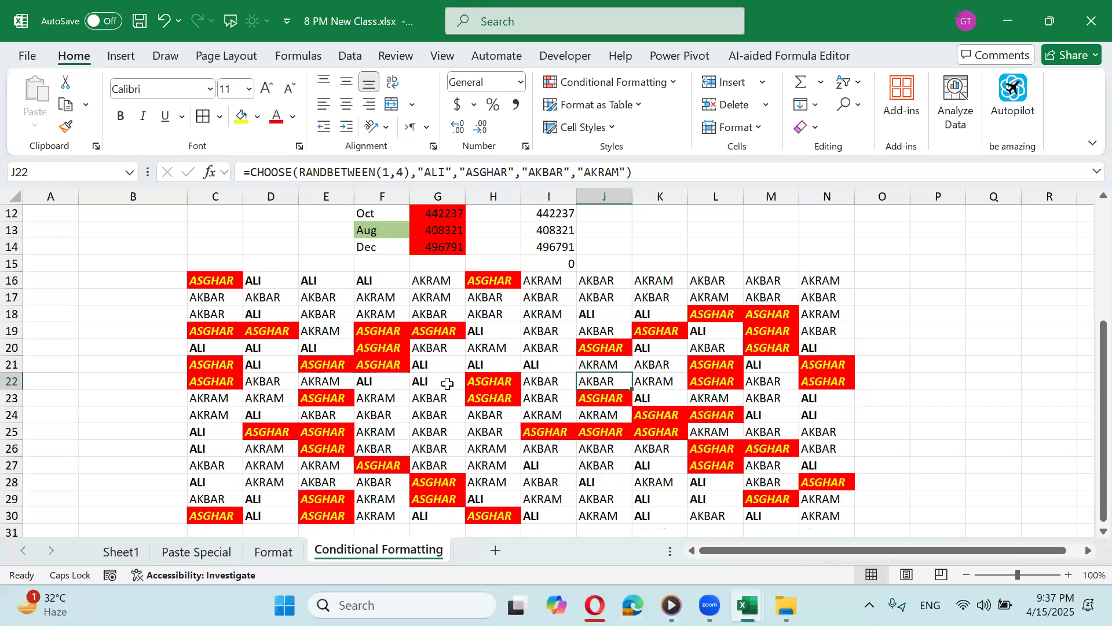
key(F9)
key(F9)
key(F9)
key(F9)
key(F9)
key(F9)
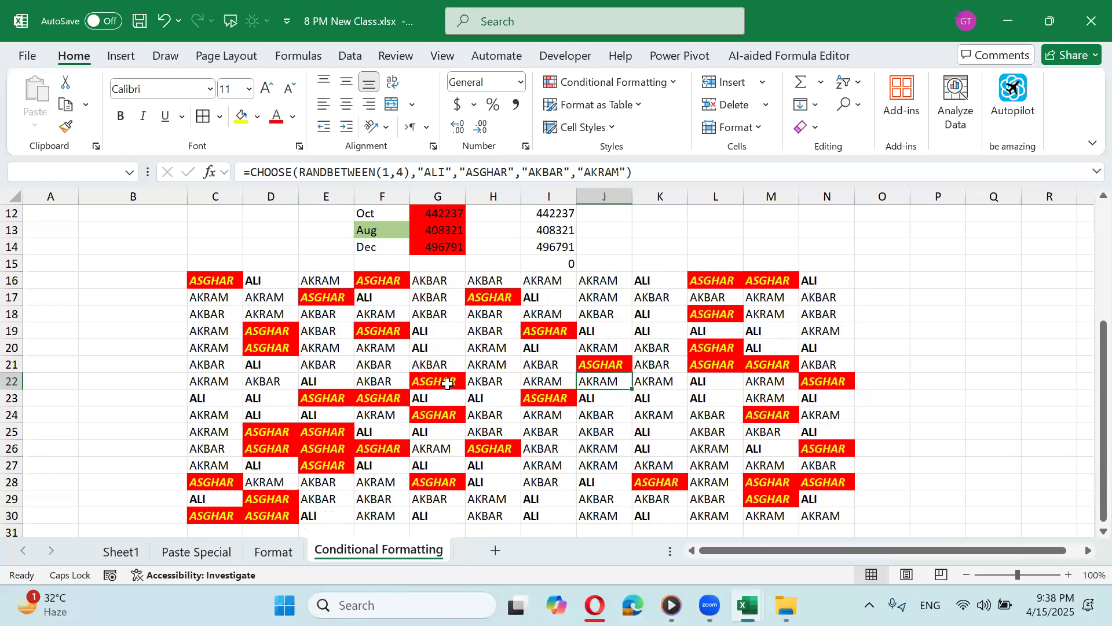
key(F9)
key(F9)
key(F9)
key(F9)
key(F9)
key(F9)
key(F9)
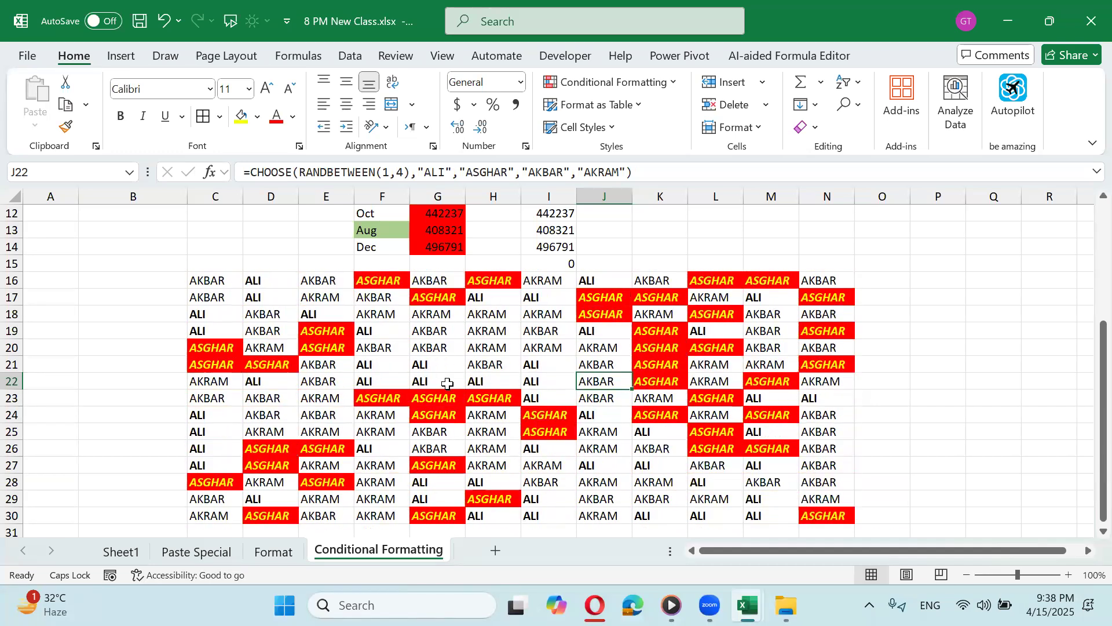
key(F9)
key(F9)
key(F9)
key(F9)
key(F9)
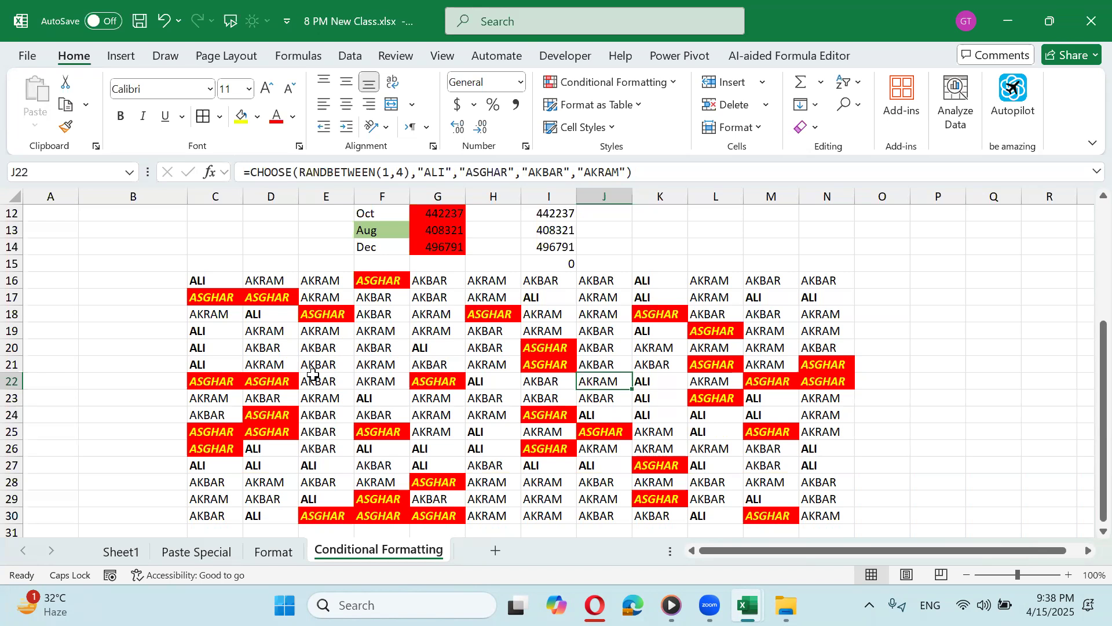
drag(212, 279, 828, 516)
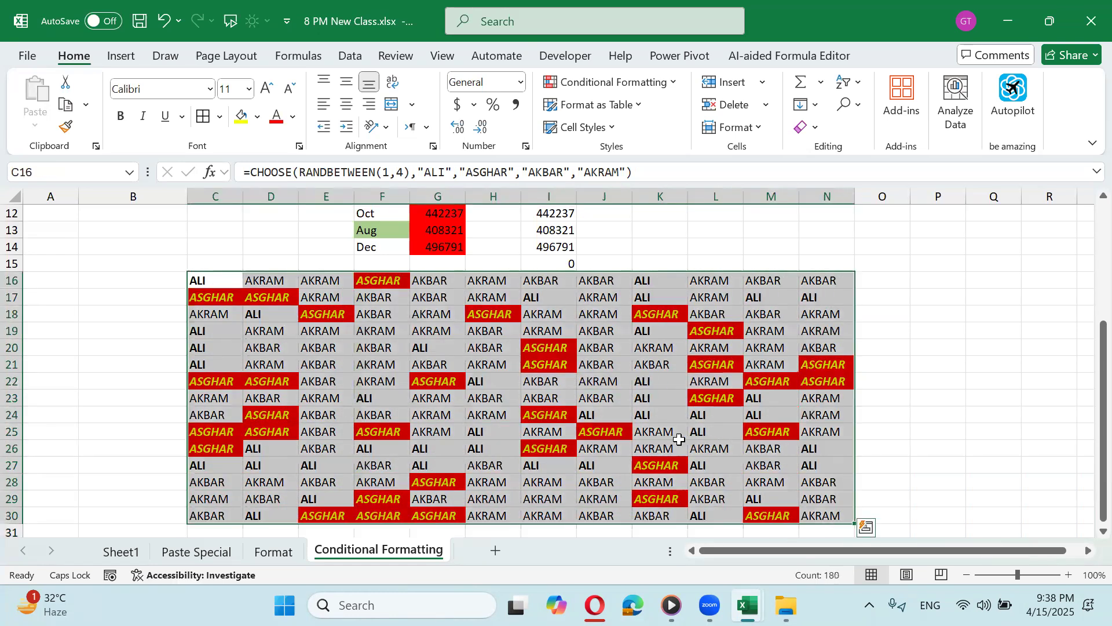
scroll(514, 438, down, 4)
scroll(429, 339, up, 3)
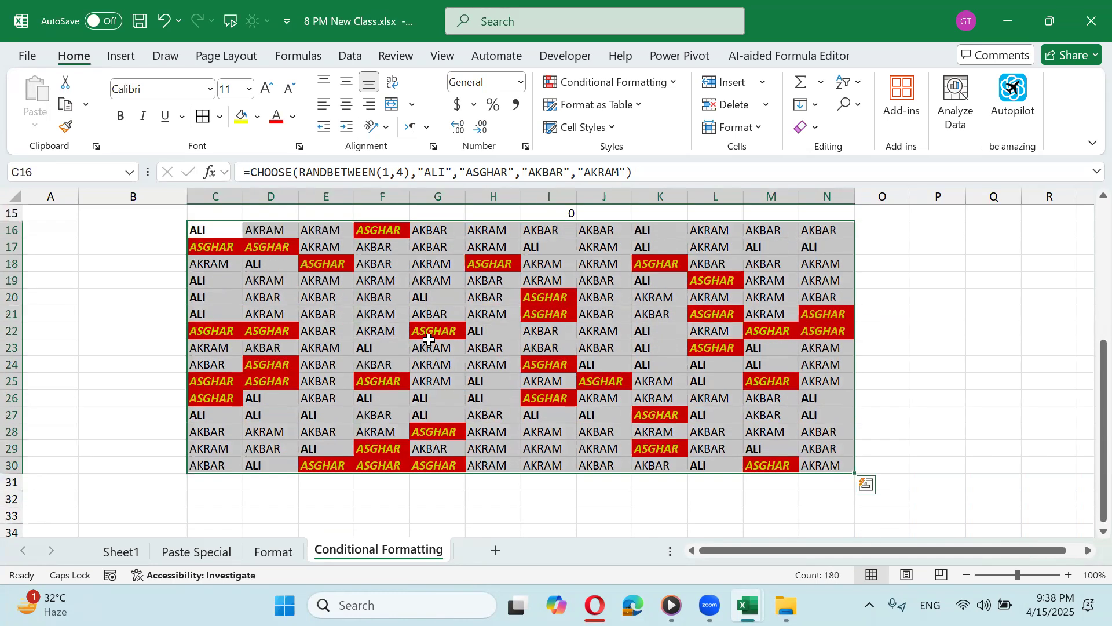
drag(234, 230, 849, 461)
click(523, 402)
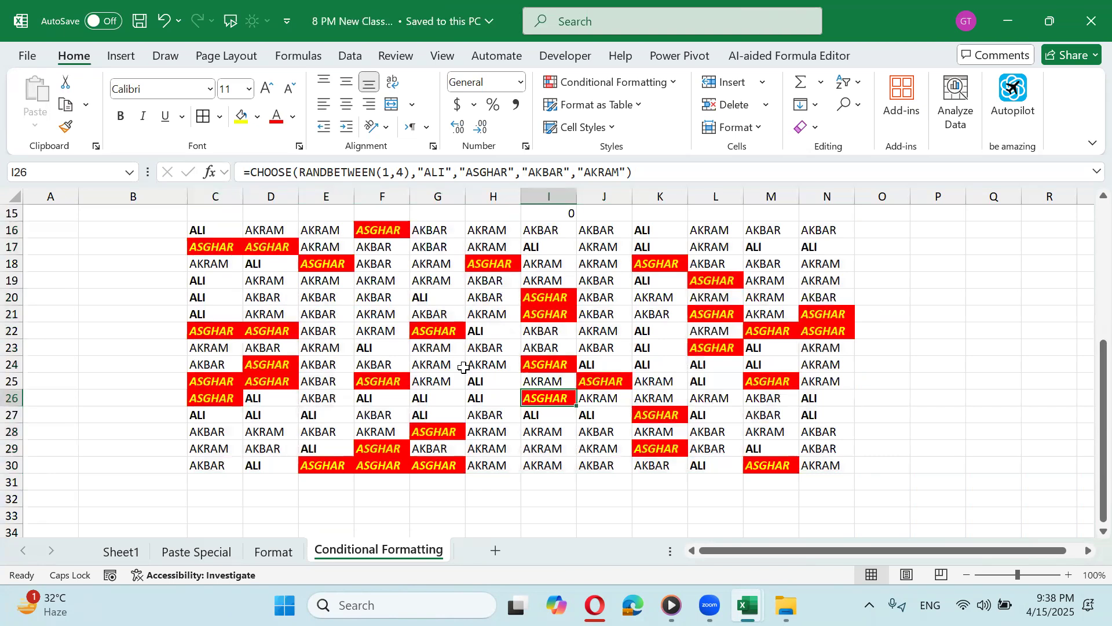
click(462, 367)
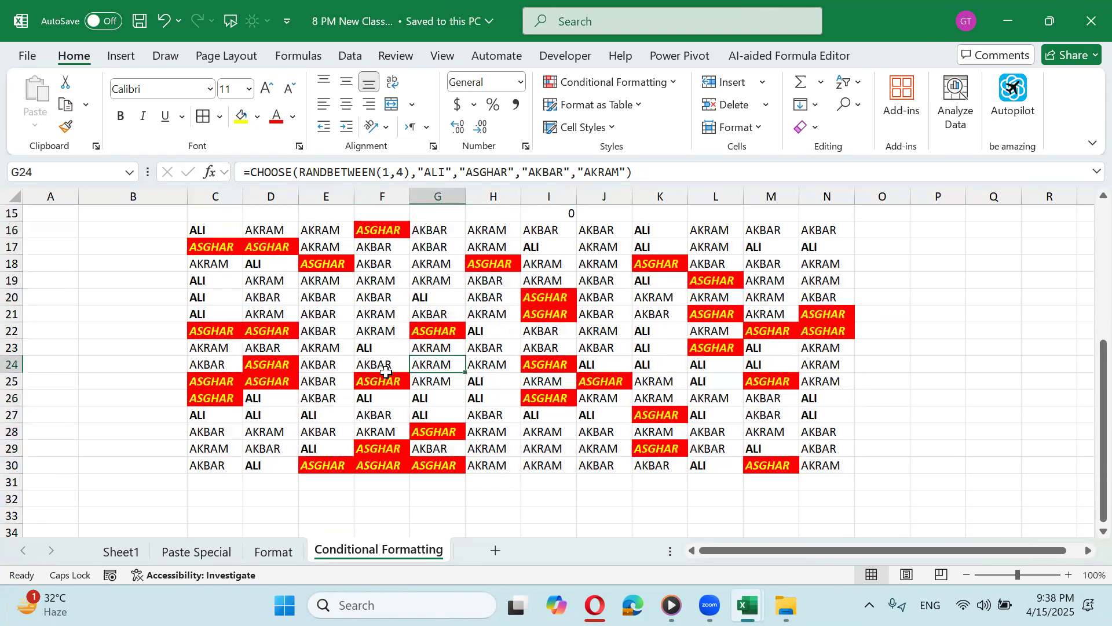